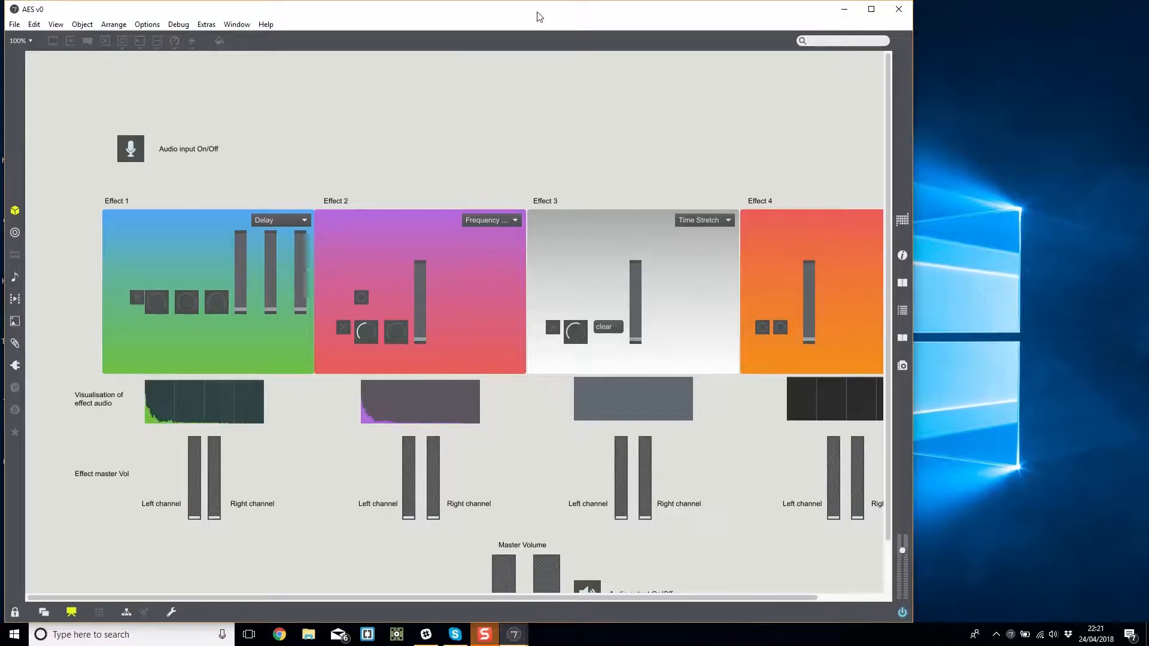
Maximize the AES v0 patcher window and look over its four effect panels and master volume section.
double_click(539, 11)
scroll(603, 163, "down", 1)
scroll(611, 149, "up", 1)
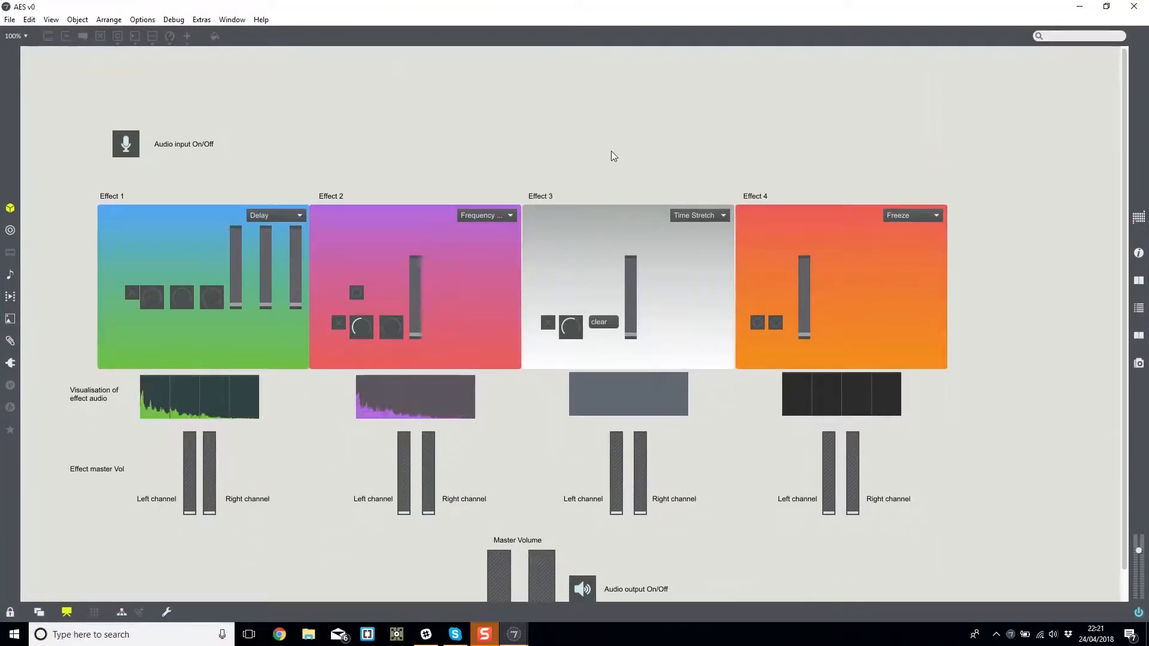
scroll(610, 152, "down", 1)
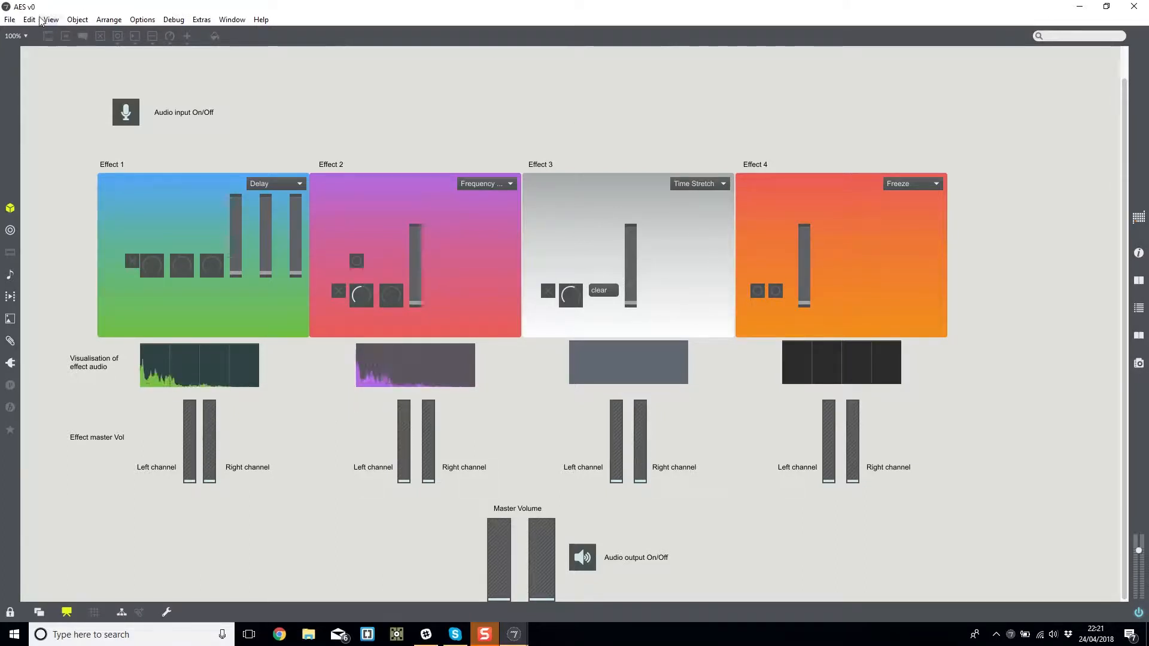
Create a new patcher, place its window over the AES patch, and add a preset object to it.
left_click(9, 20)
left_click(72, 33)
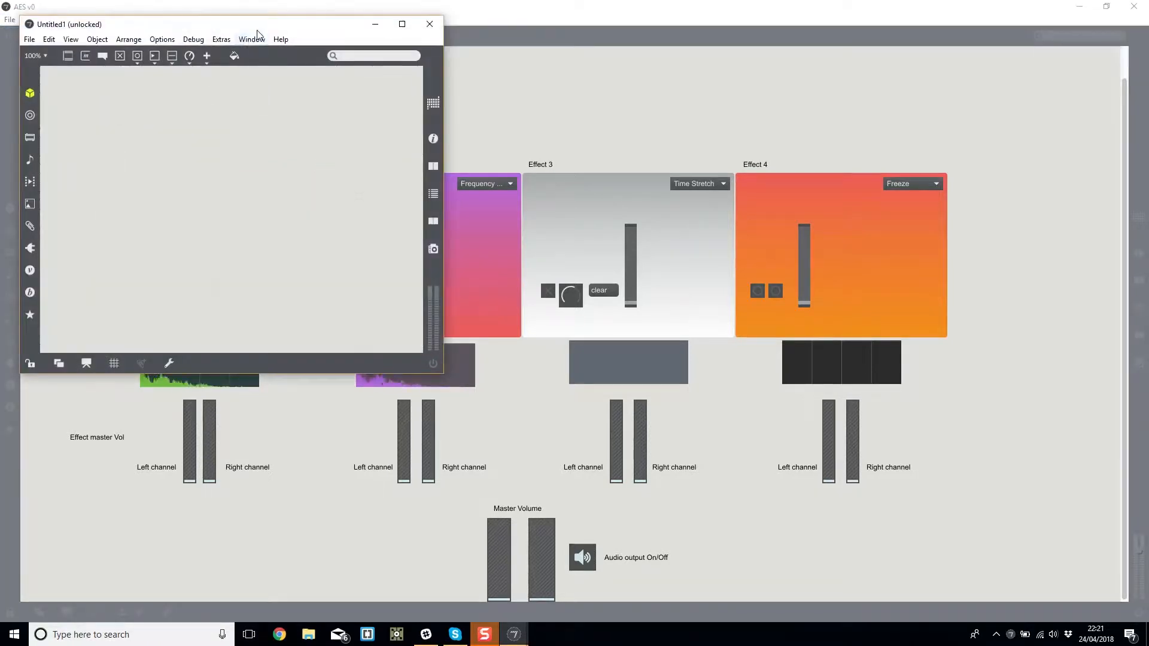
left_click_drag(256, 28, 617, 38)
type("n")
type("preset")
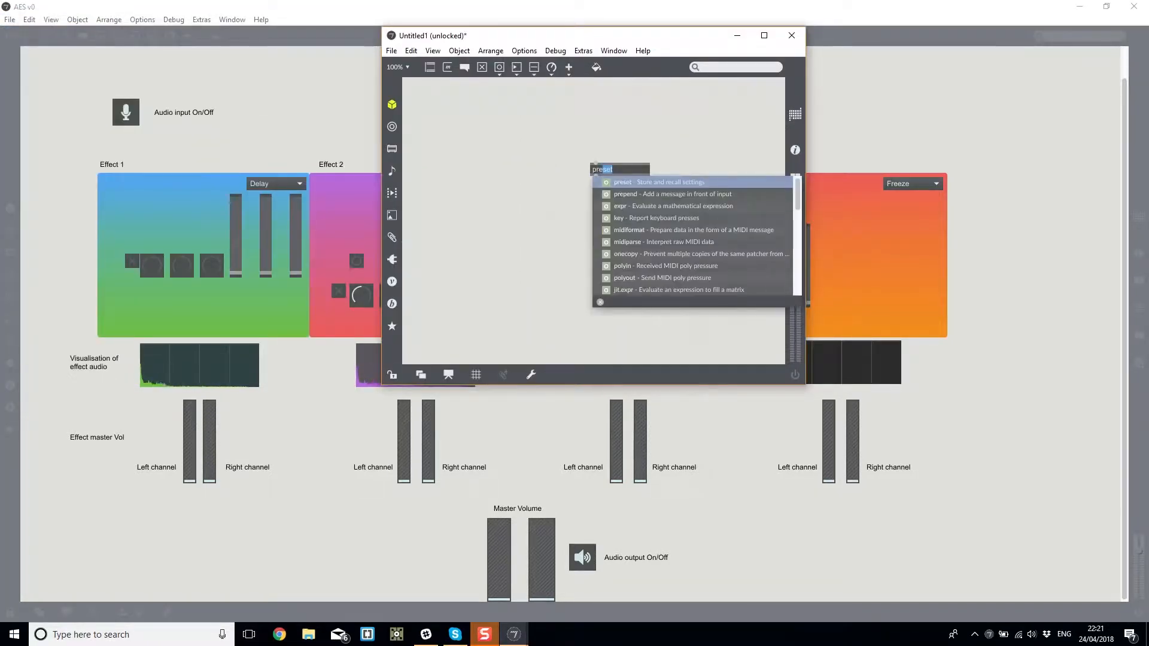
key("Return")
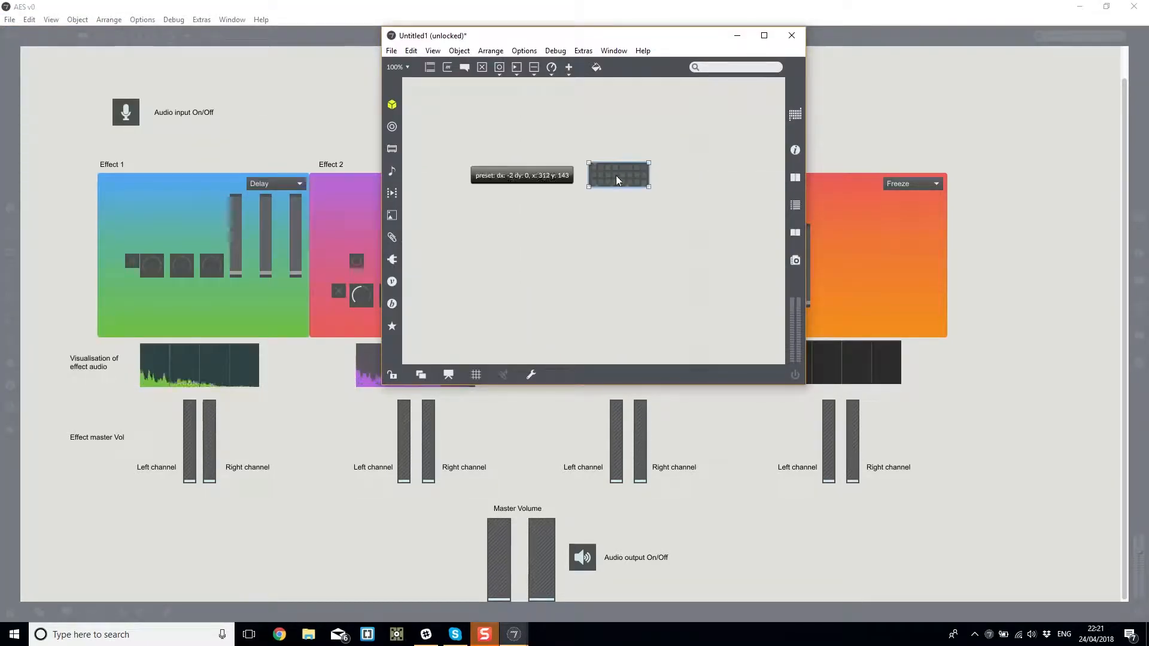
Reposition the preset object in the new patcher and open its help patch.
left_click_drag(616, 175, 561, 170)
left_click(561, 170, "alt")
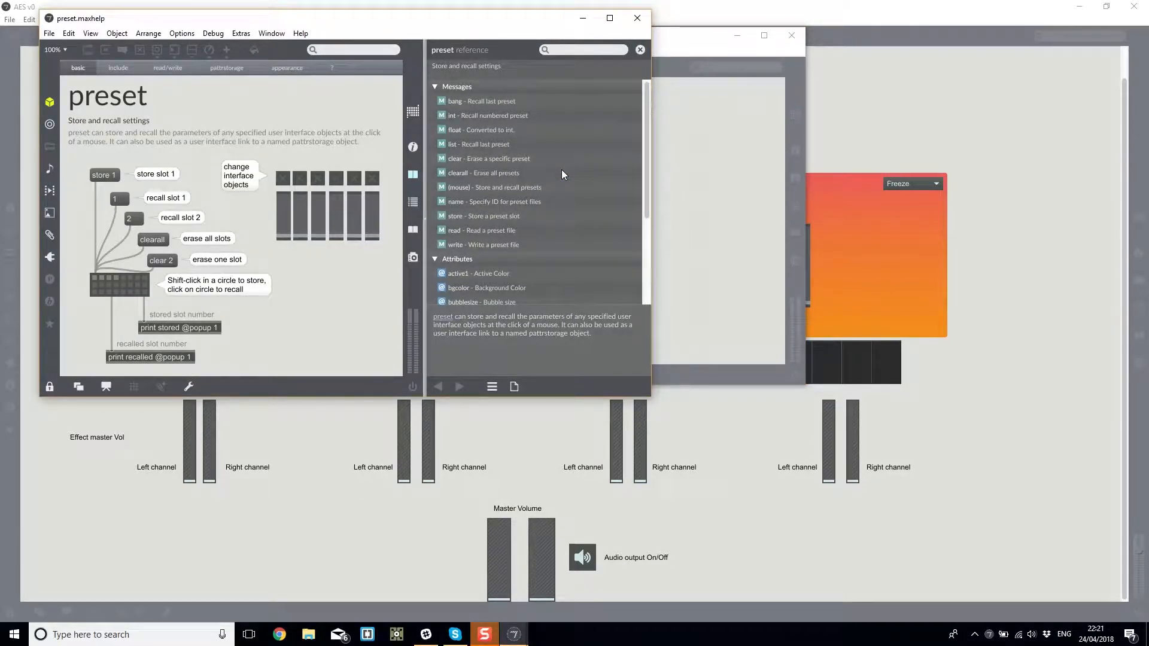
In the AES patch, try Effect 1's Delay toggle, dials and first slider, and raise its left and right channel master volumes.
left_click(706, 423)
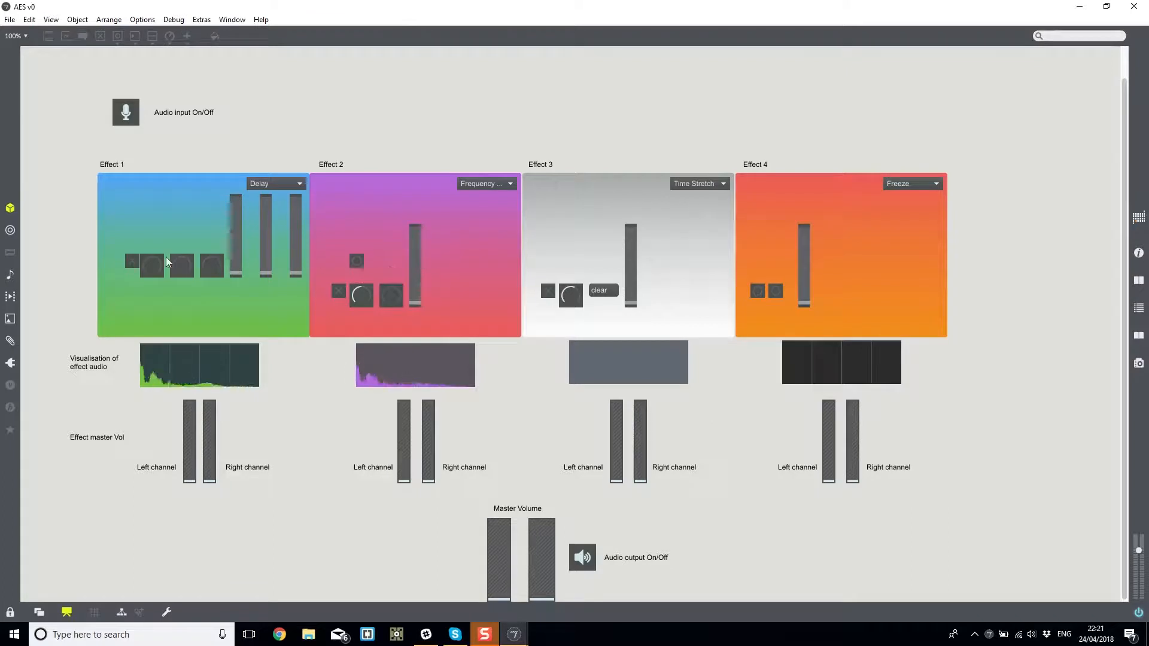
left_click(131, 262)
left_click_drag(152, 264, 160, 262)
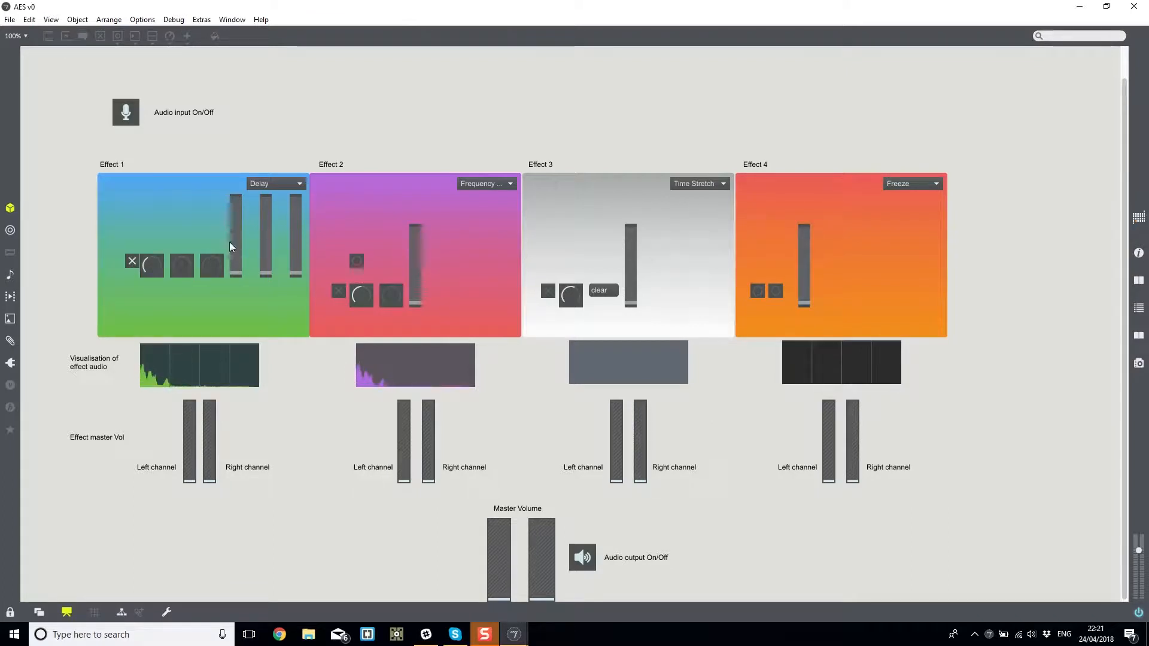
left_click_drag(234, 241, 237, 217)
left_click(189, 420)
left_click(208, 420)
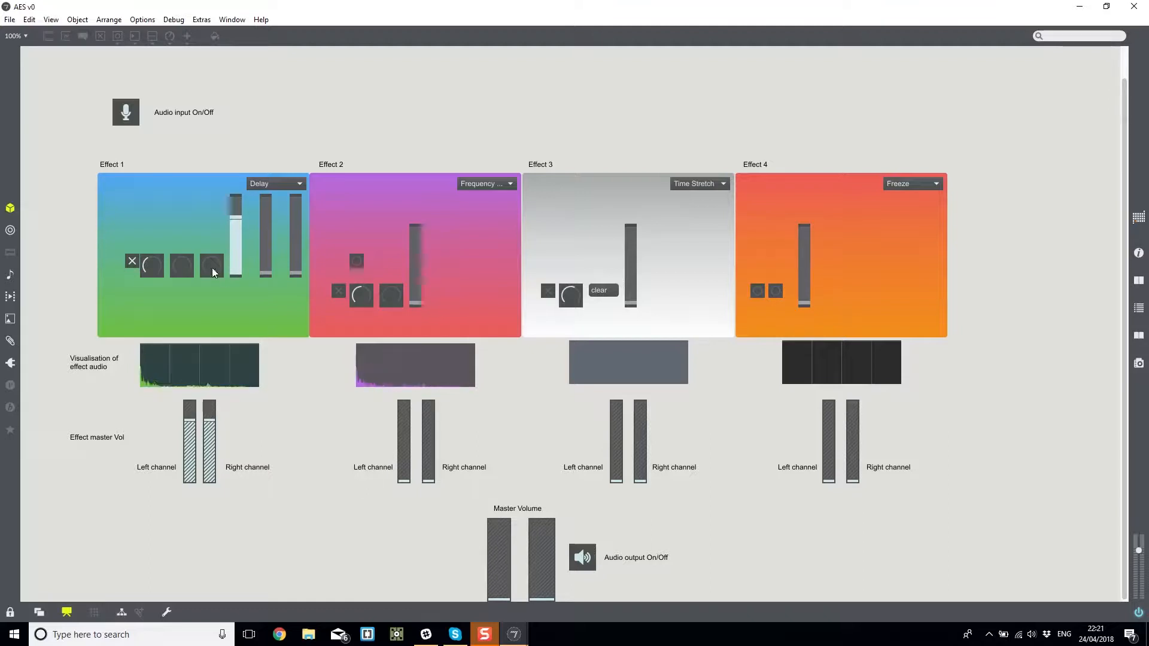
left_click_drag(212, 268, 183, 256)
left_click_drag(243, 221, 238, 272)
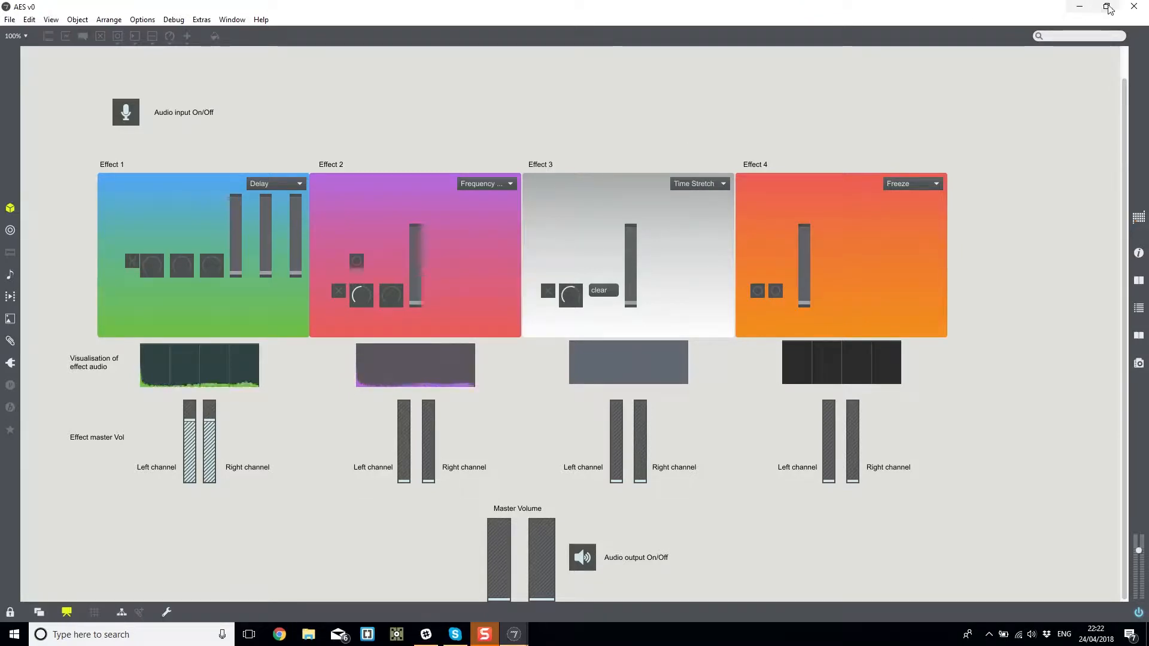
Minimize the AES patch, maximize the preset help patch, and recall stored slots 1, 2 and 4 in the basic example.
left_click(1080, 7)
left_click_drag(388, 21, 476, 0)
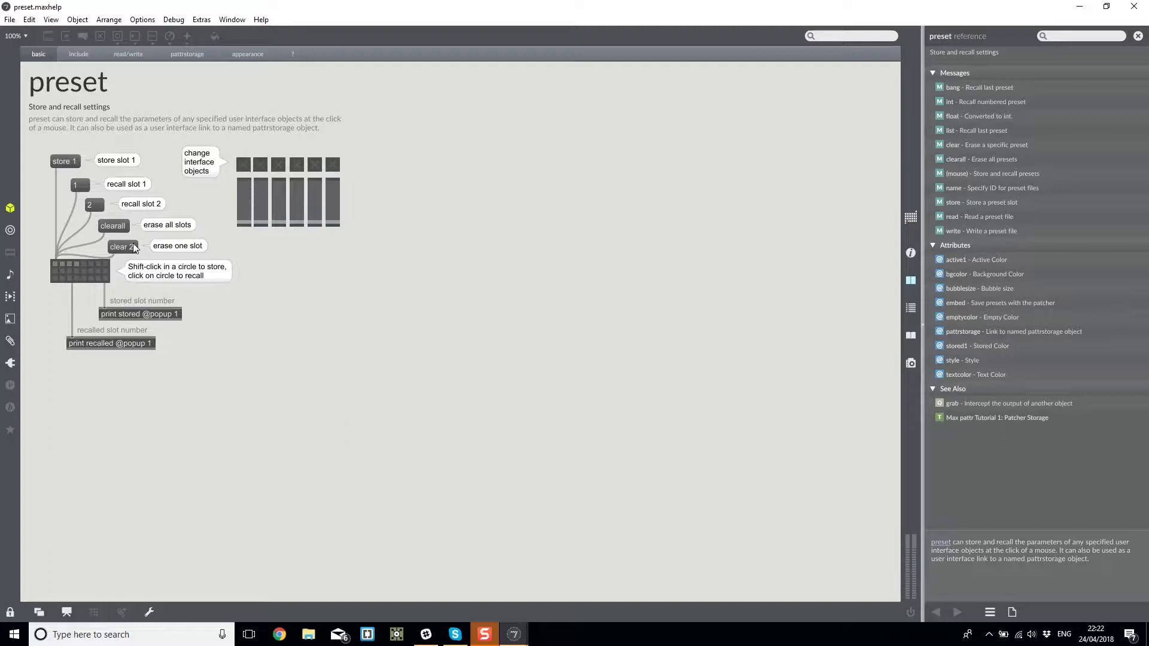
left_click(56, 264)
left_click(63, 264)
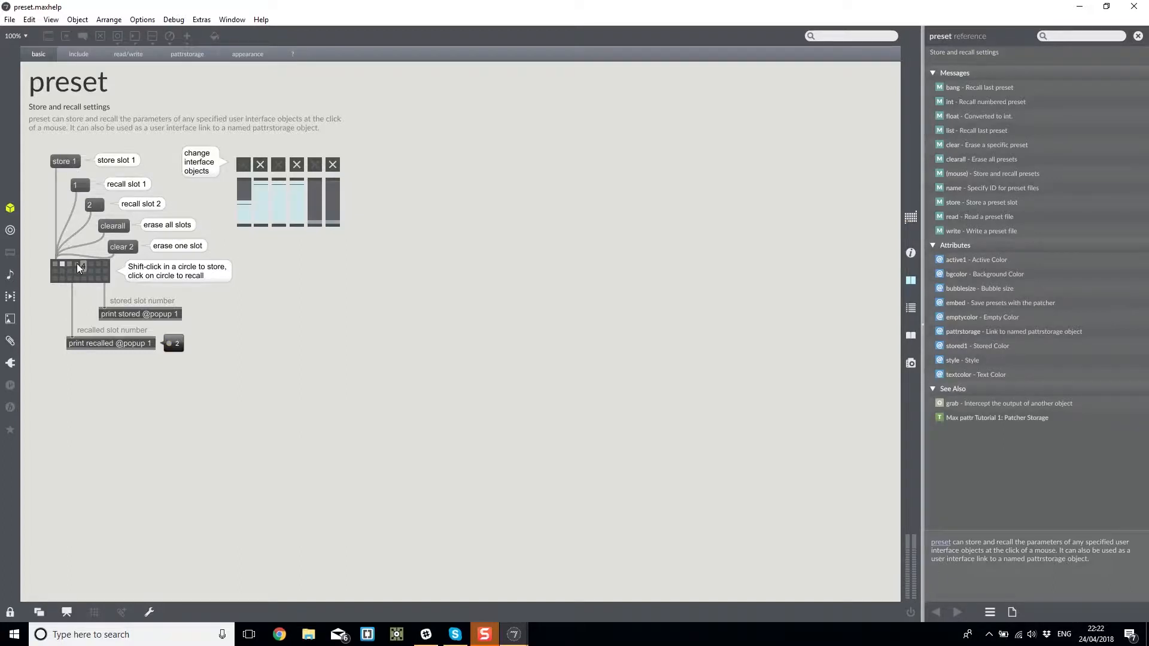
left_click(76, 264)
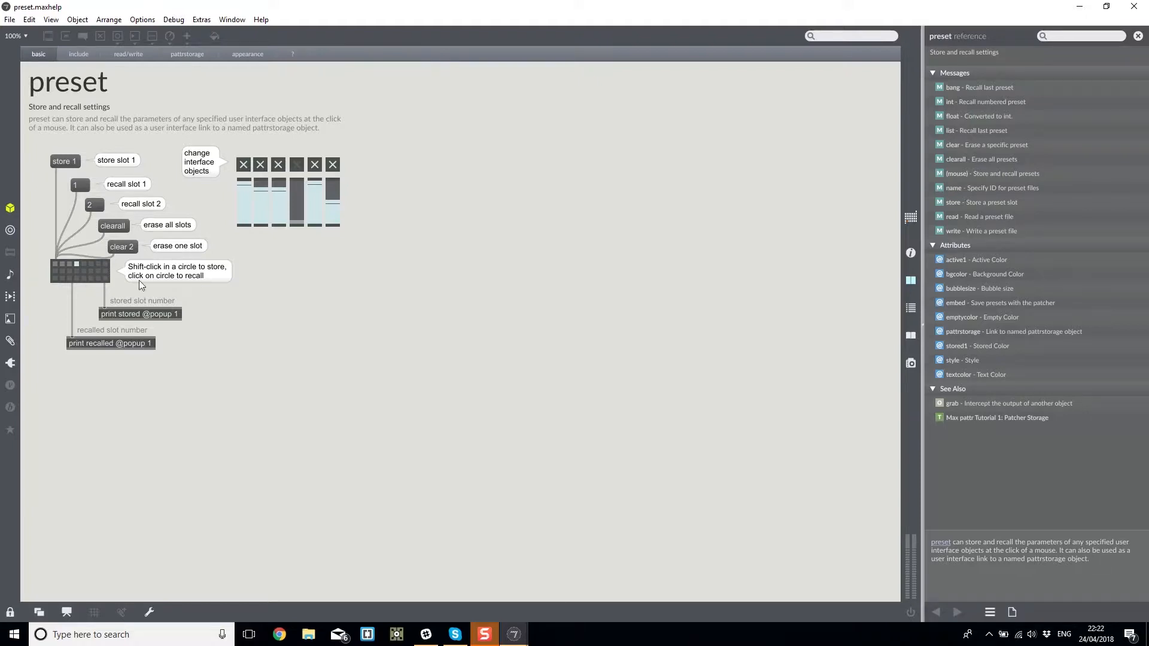
Unlock the help patch and try the first four preset slots in the include/exclude example.
key("ctrl+e")
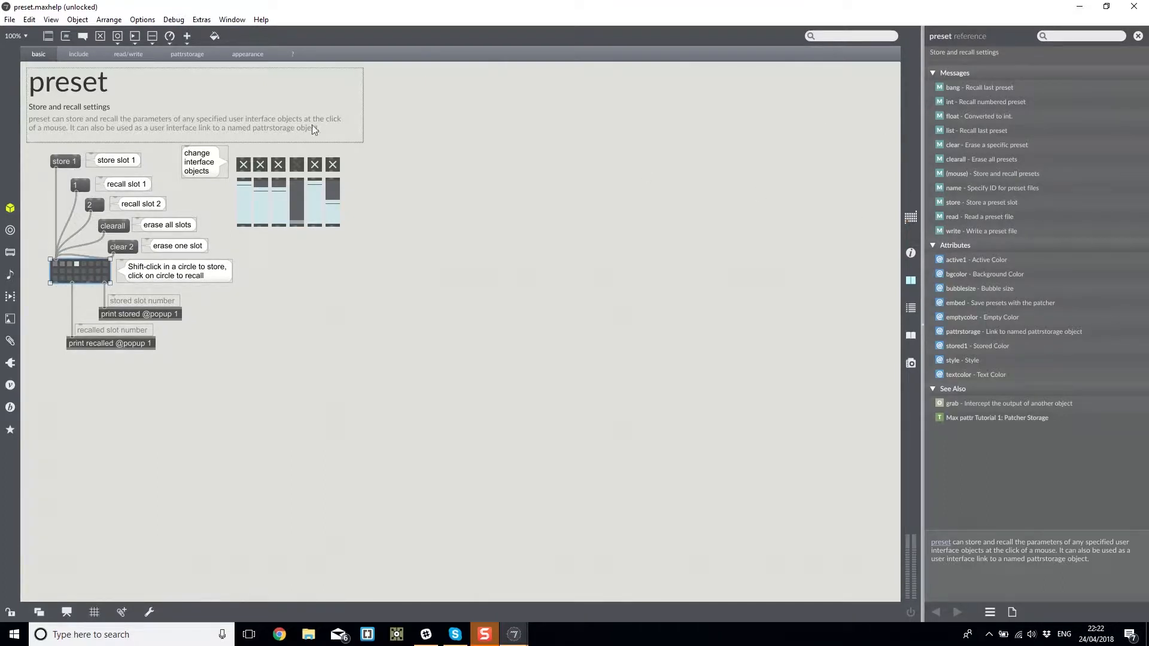
left_click(241, 245)
left_click(71, 55)
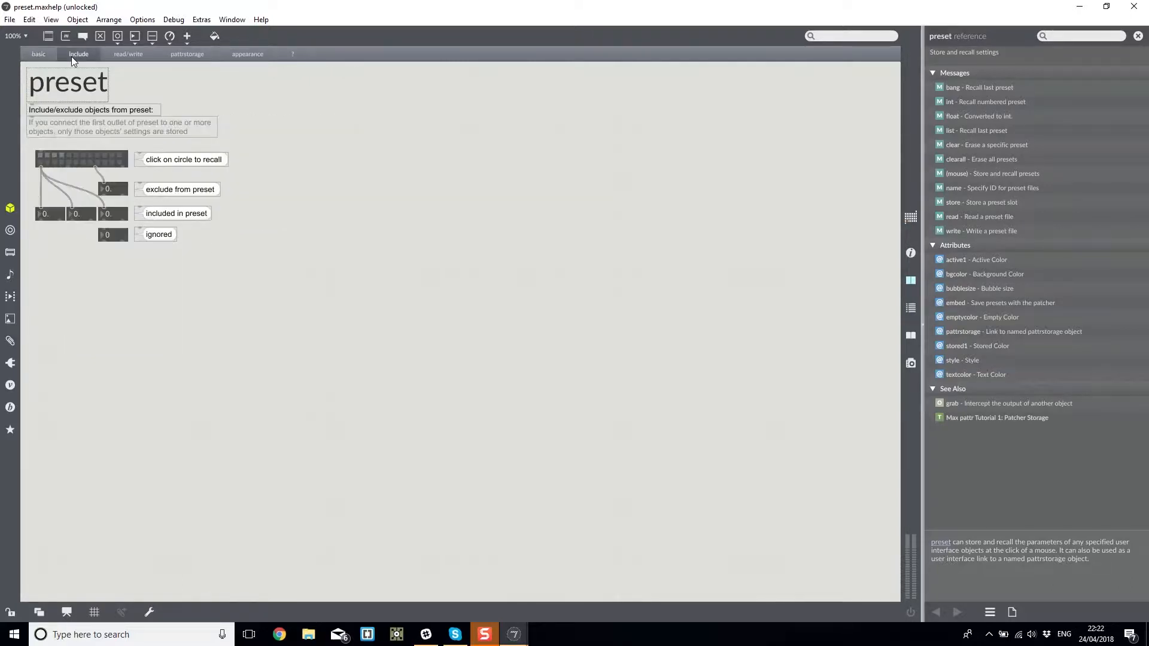
left_click(40, 156)
left_click(47, 155)
left_click(54, 155)
left_click(61, 156)
Show the read/write example and bring up the write message's save dialog, then dismiss it without saving.
left_click(122, 58)
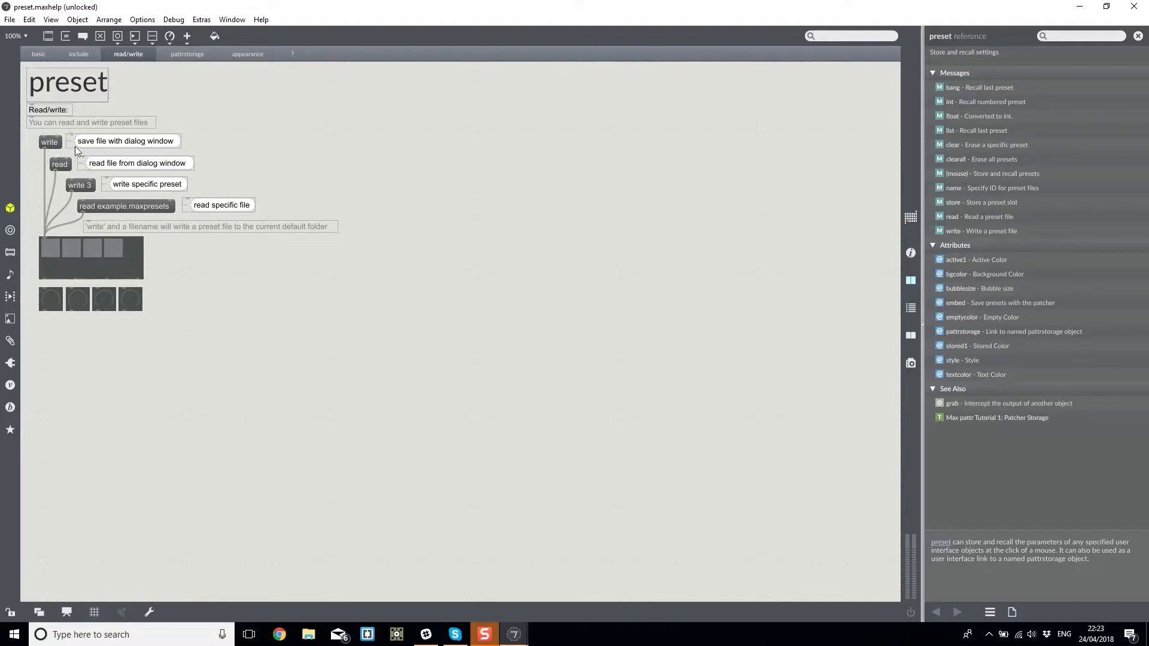
left_click(50, 142)
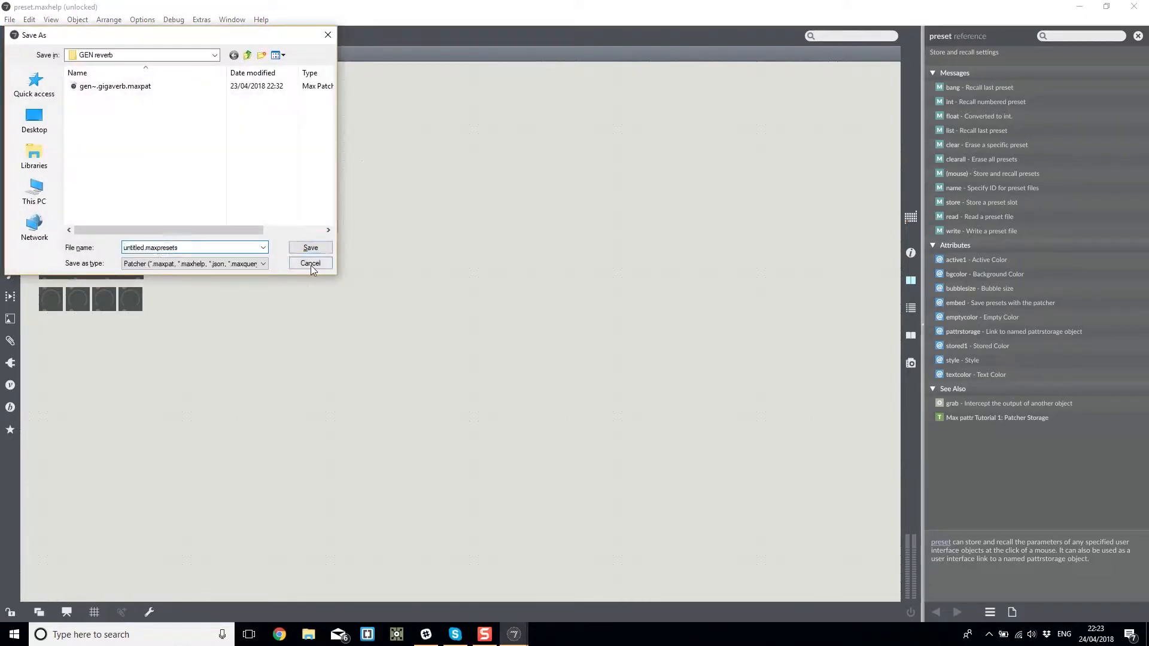
left_click(311, 265)
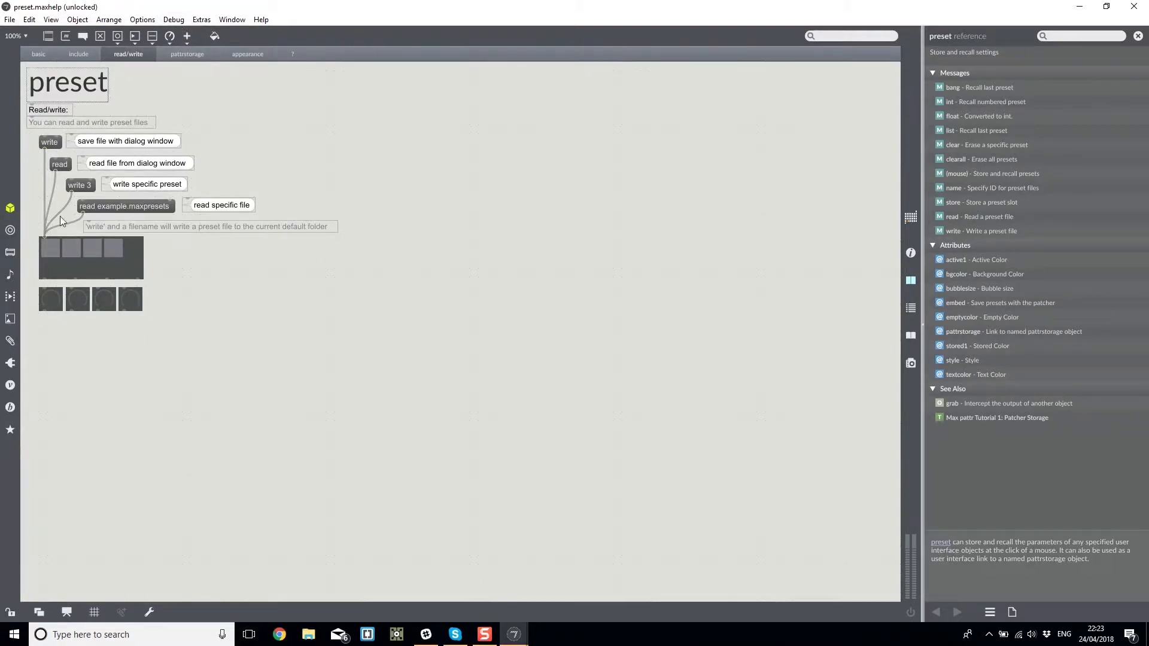
Recall the four stored slots of the read/write example's preset object to change the dials.
left_click(51, 249)
left_click(72, 248)
left_click(92, 248)
left_click(113, 250)
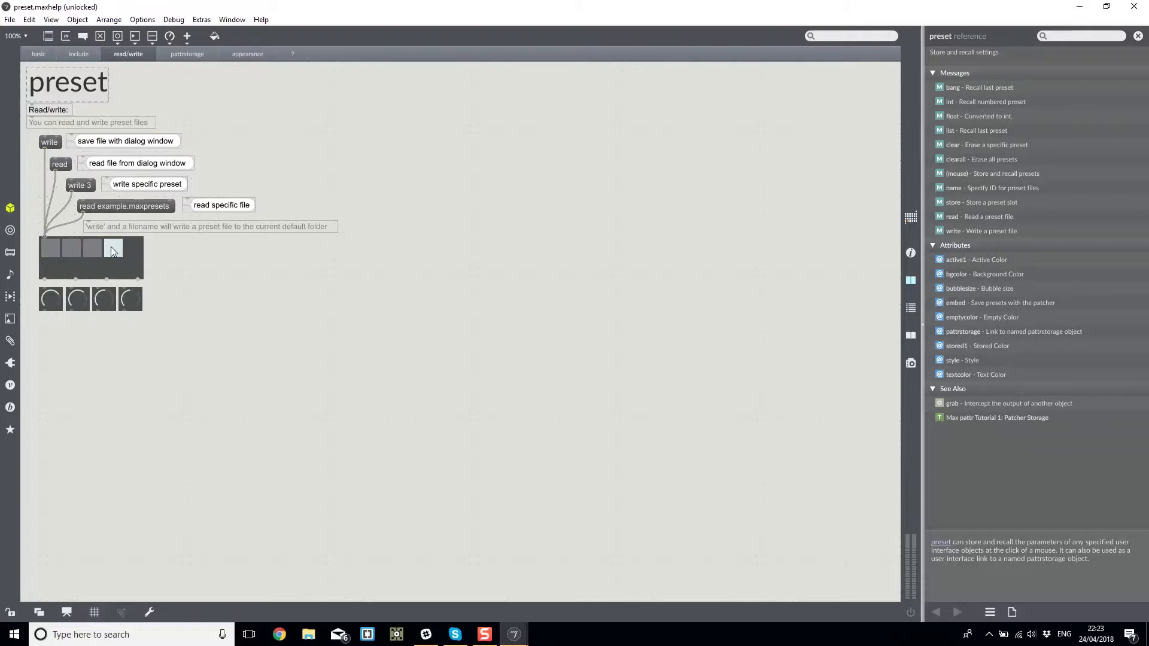
left_click(51, 249)
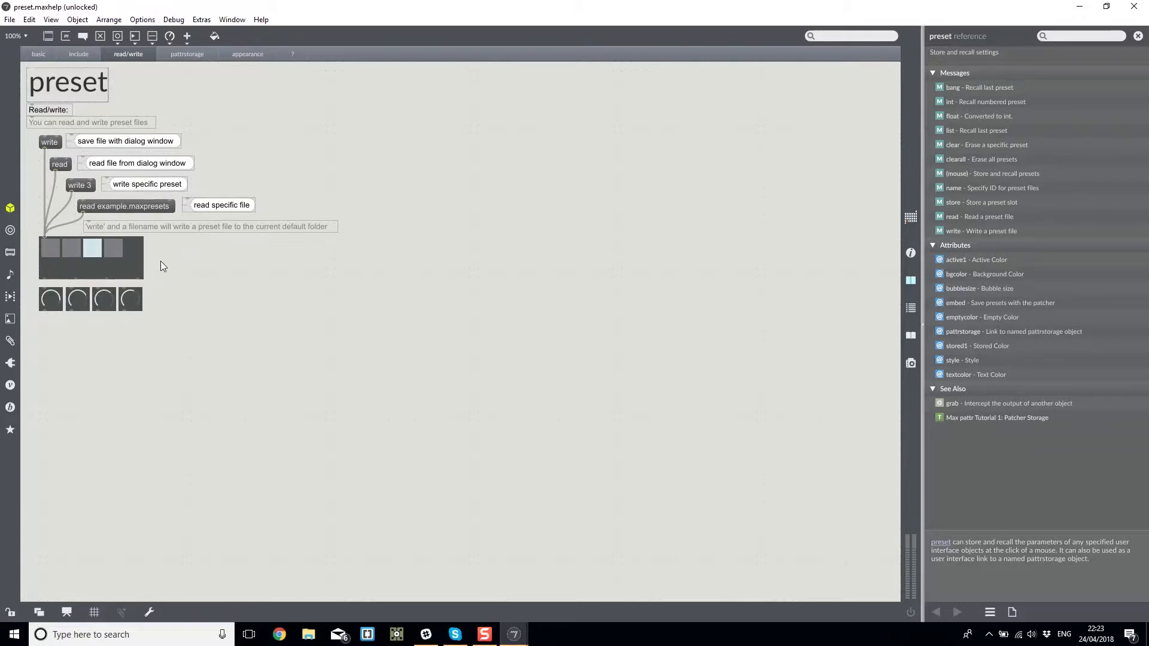
key("ctrl+e")
key("ctrl+e")
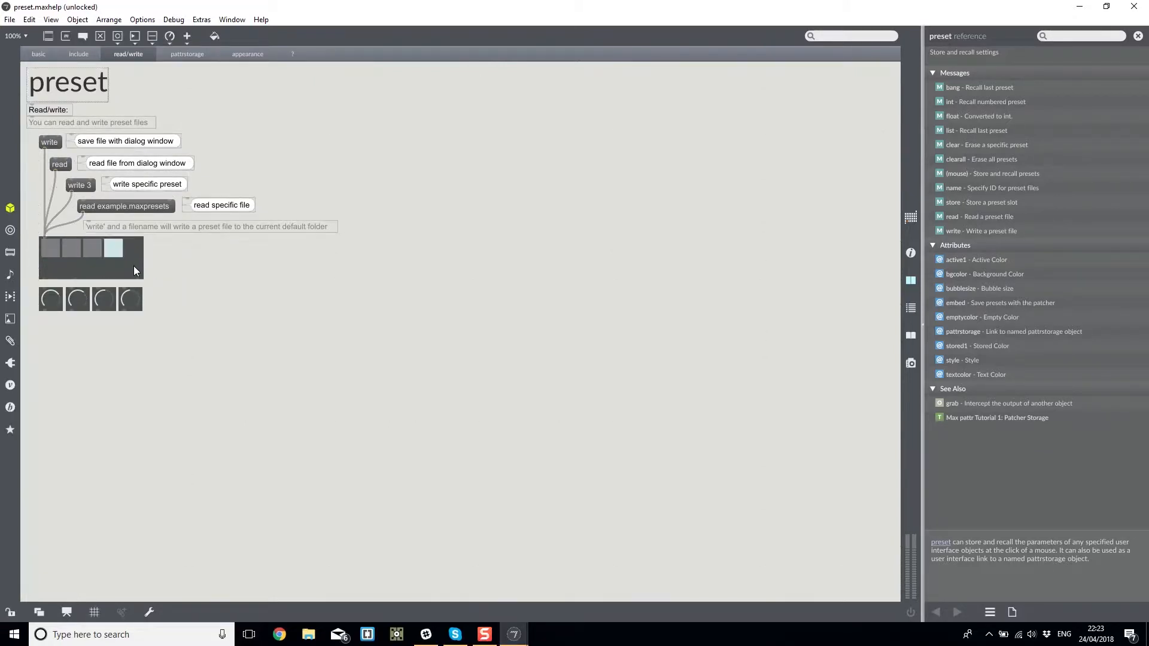
Inspect the basic and full attribute lists of the read/write example's preset object.
left_click(133, 268)
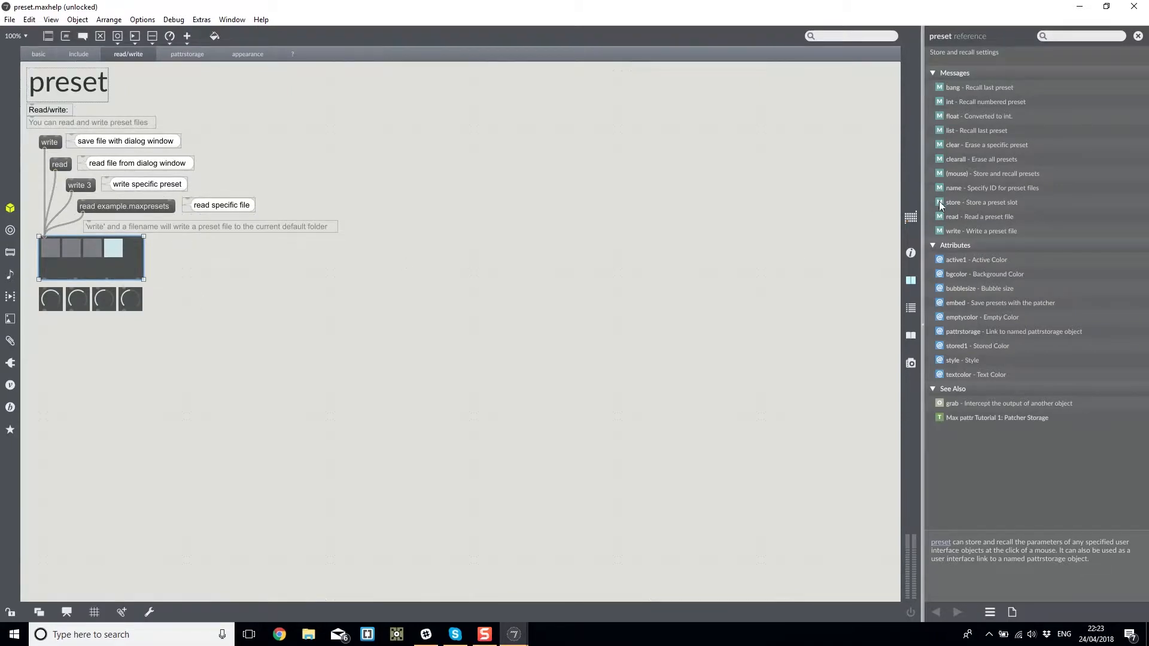
left_click(910, 258)
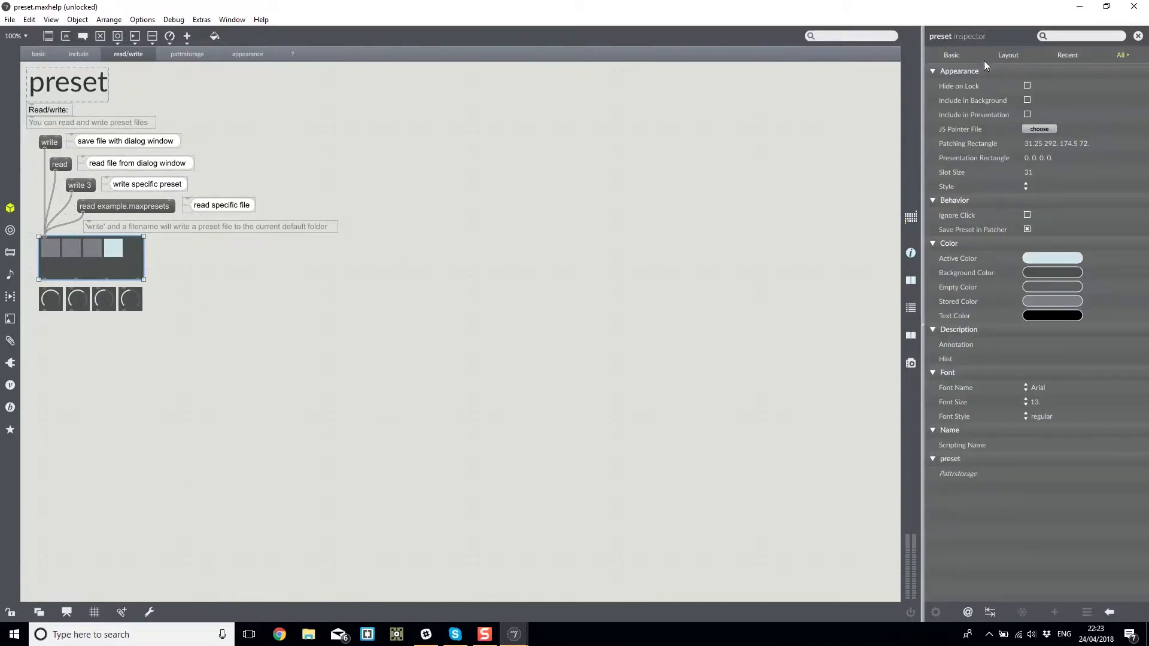
left_click(952, 55)
left_click(1123, 55)
Inspect the dials beneath the preset object and recall its stored slots again.
left_click(131, 302)
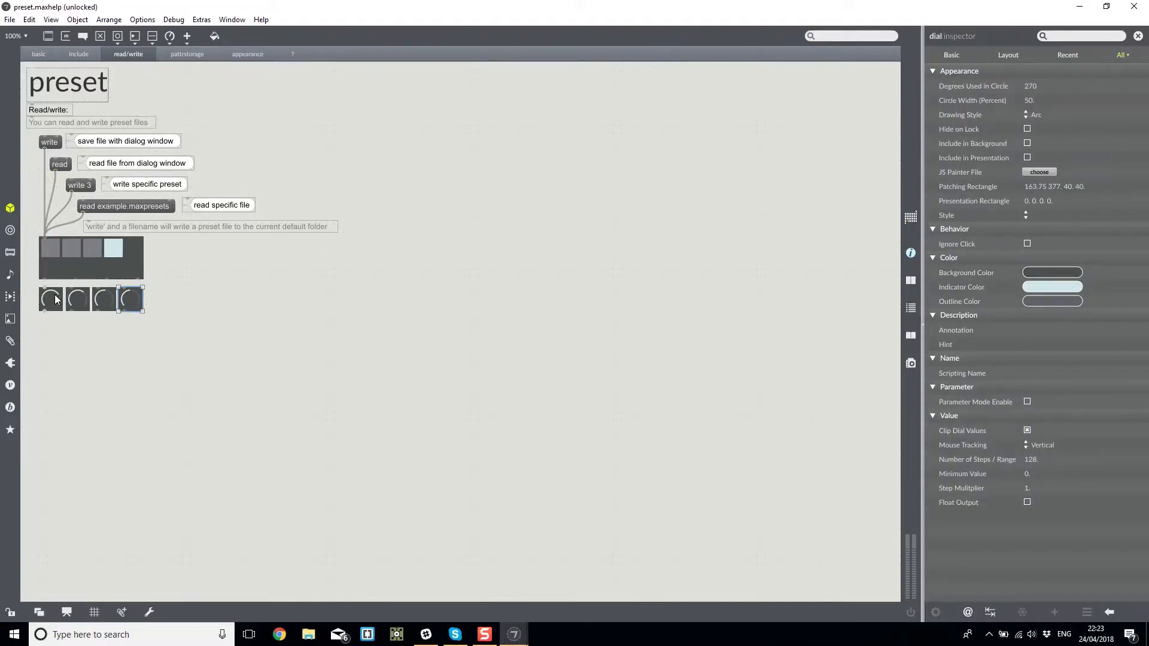
left_click(55, 299)
left_click(70, 298)
left_click(54, 250)
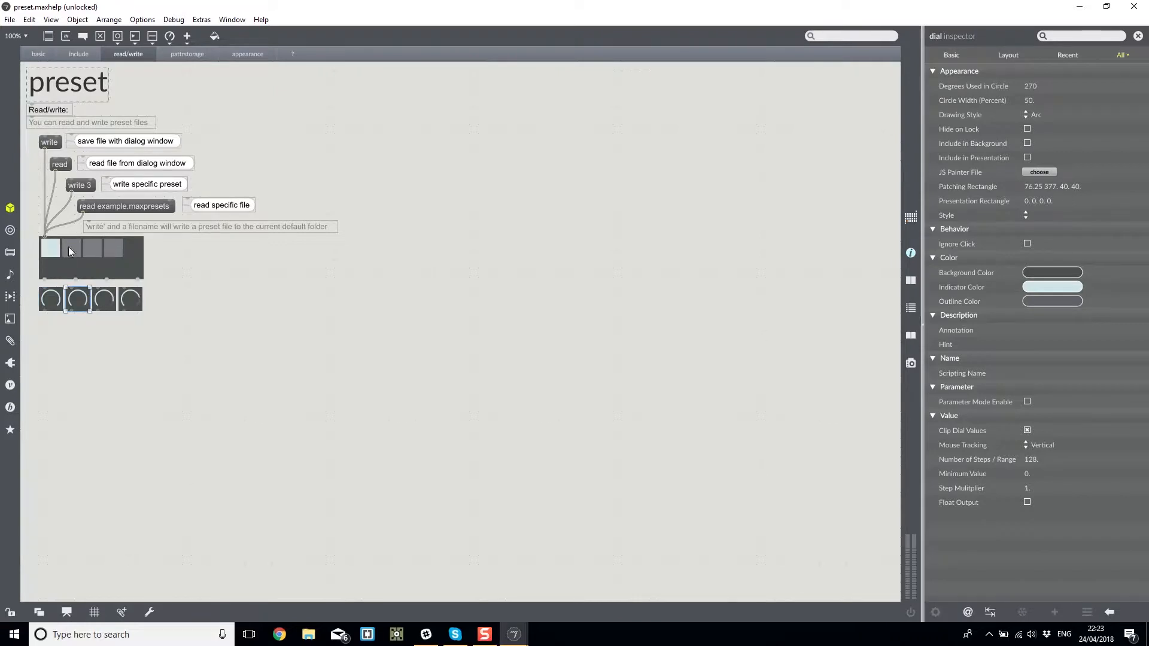
left_click(96, 250)
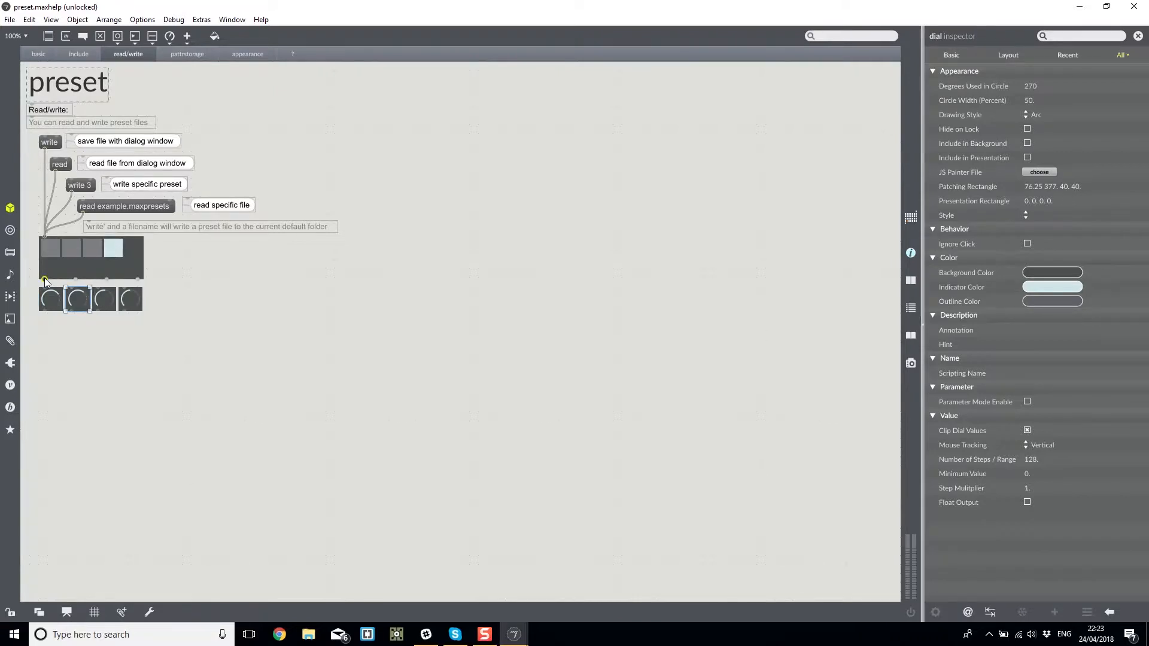
Show the pattrstorage example and examine the autopattr object's attributes and reference.
left_click(186, 54)
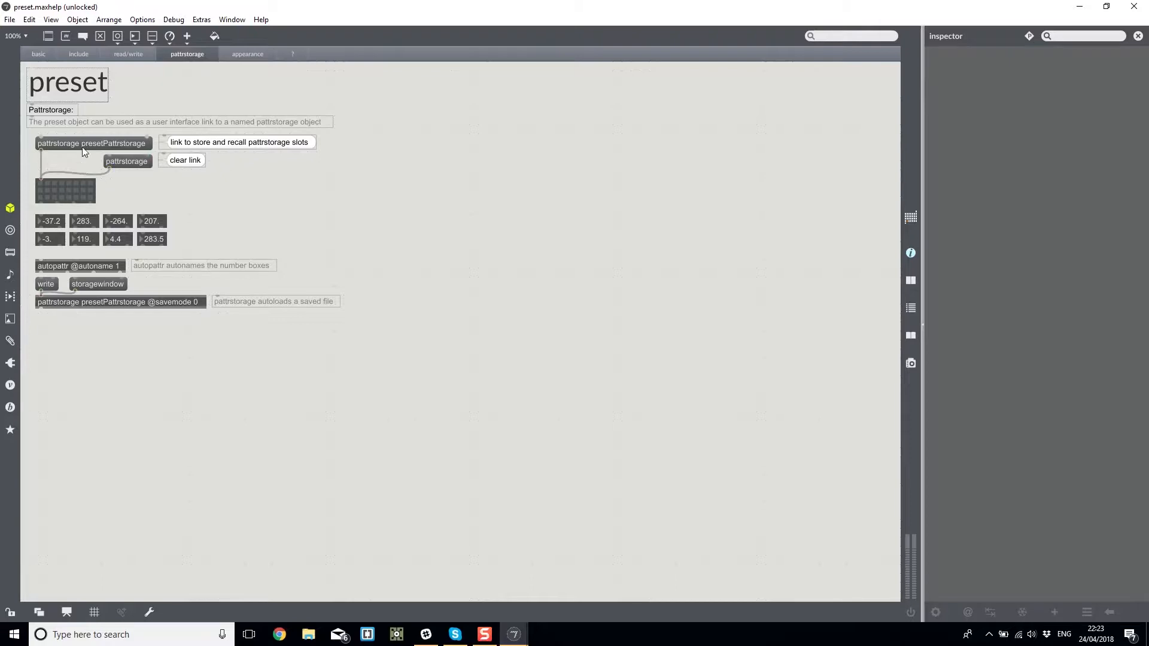
left_click(100, 267)
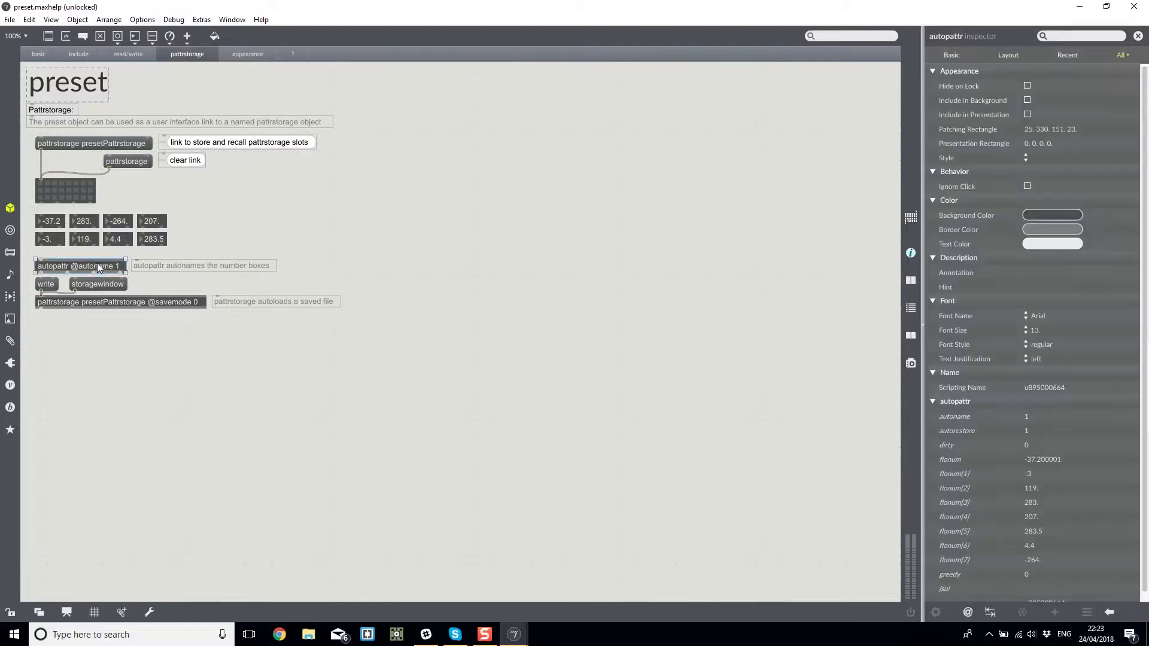
left_click(910, 280)
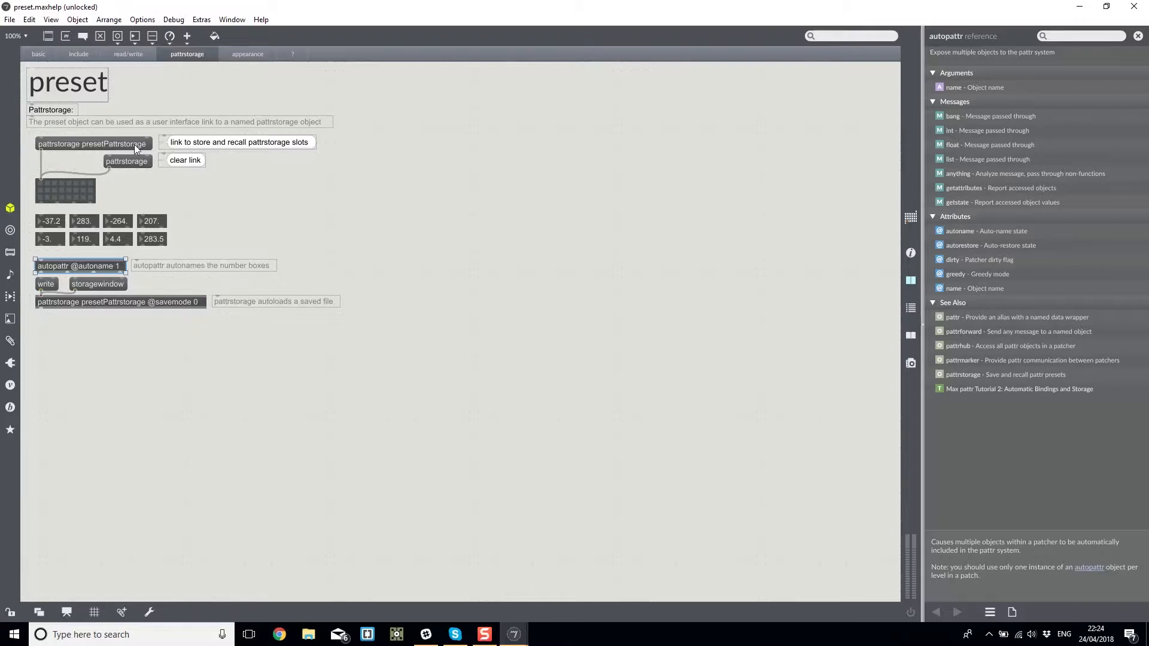
Lock the help patch, send the presetPattrstorage link message, and view the storage slots window before closing it.
key("ctrl+e")
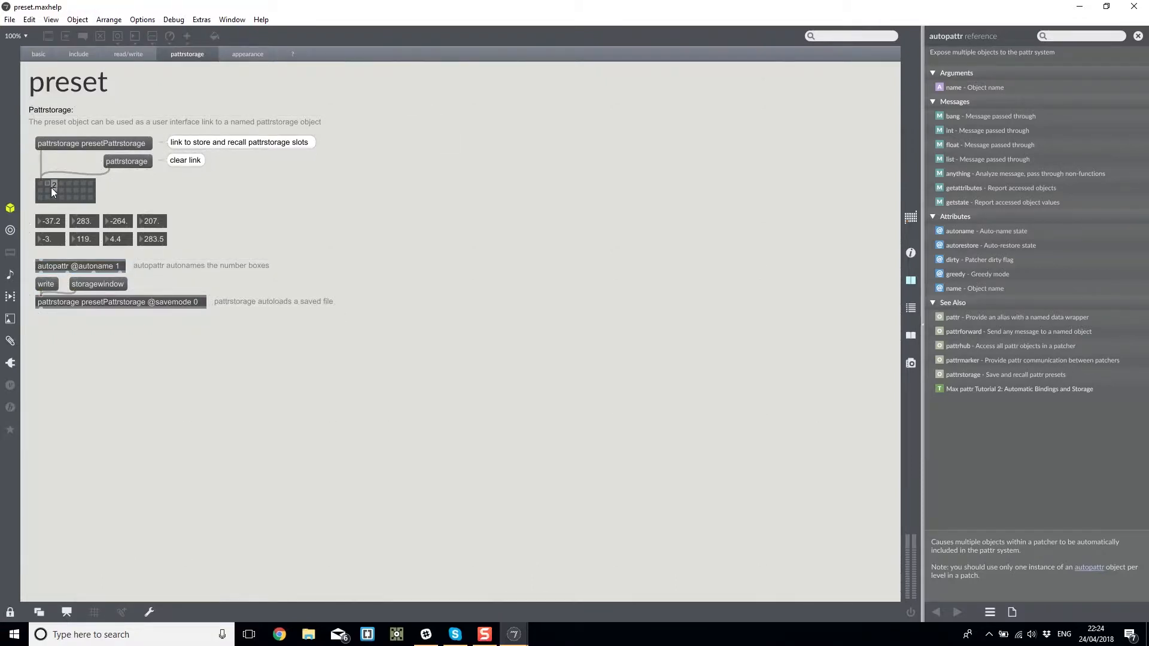
left_click(106, 144)
left_click(82, 283)
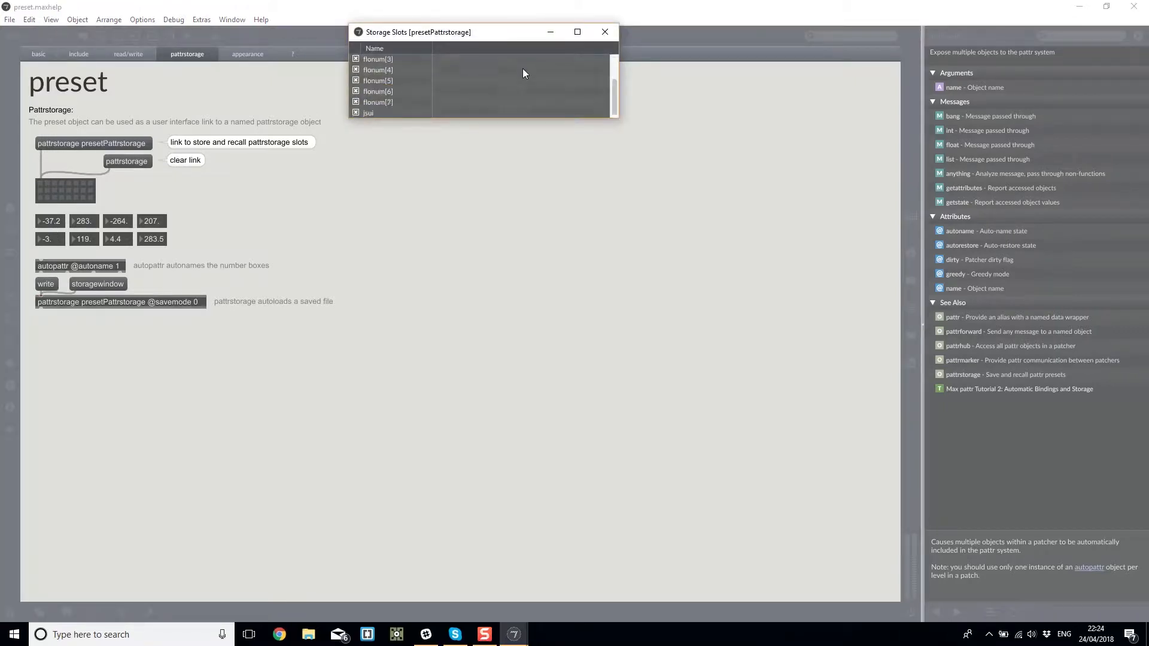
left_click(606, 36)
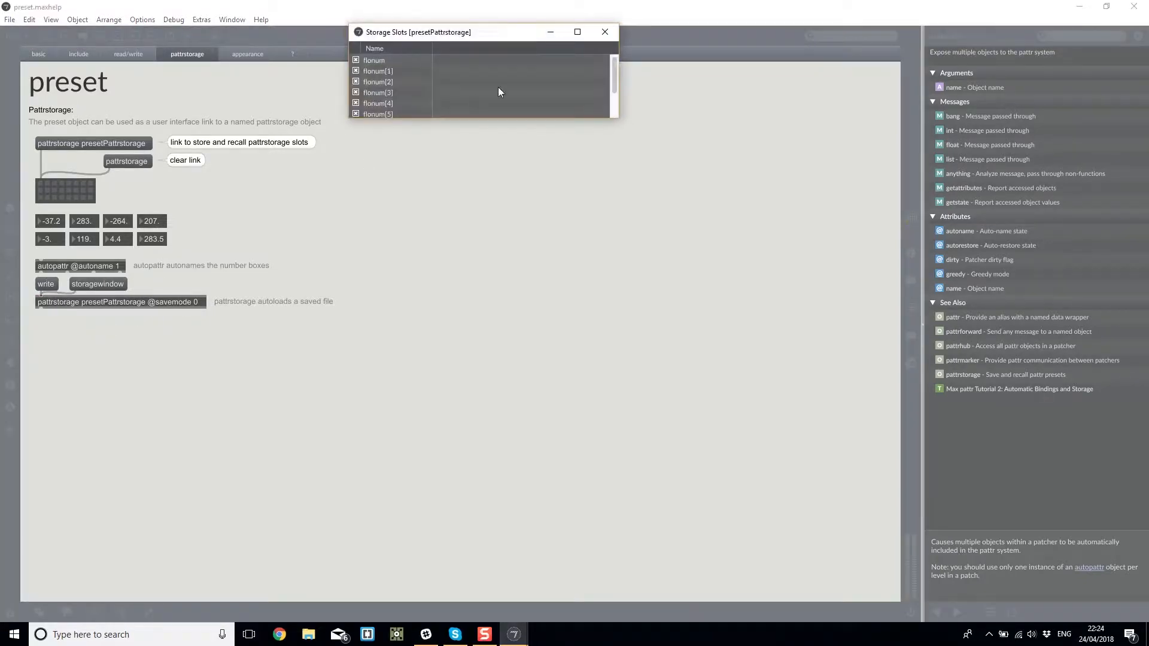
left_click(602, 32)
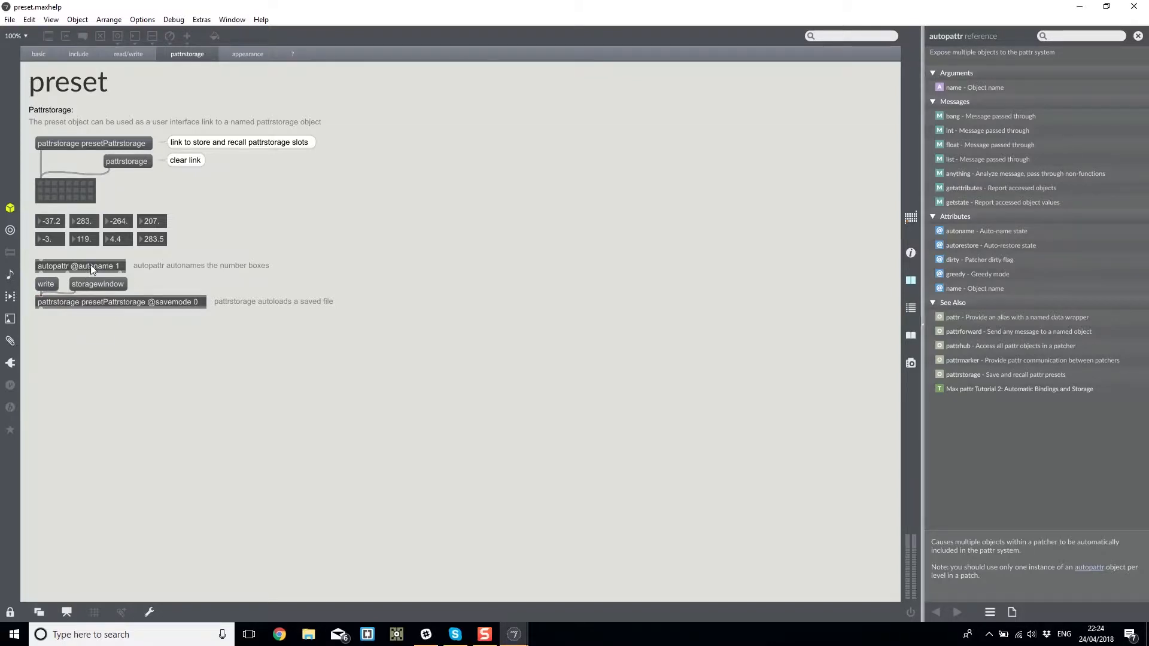
Unlock the help patch and inspect the attributes of the first number box in the pattrstorage example.
key("ctrl+e")
left_click(50, 220)
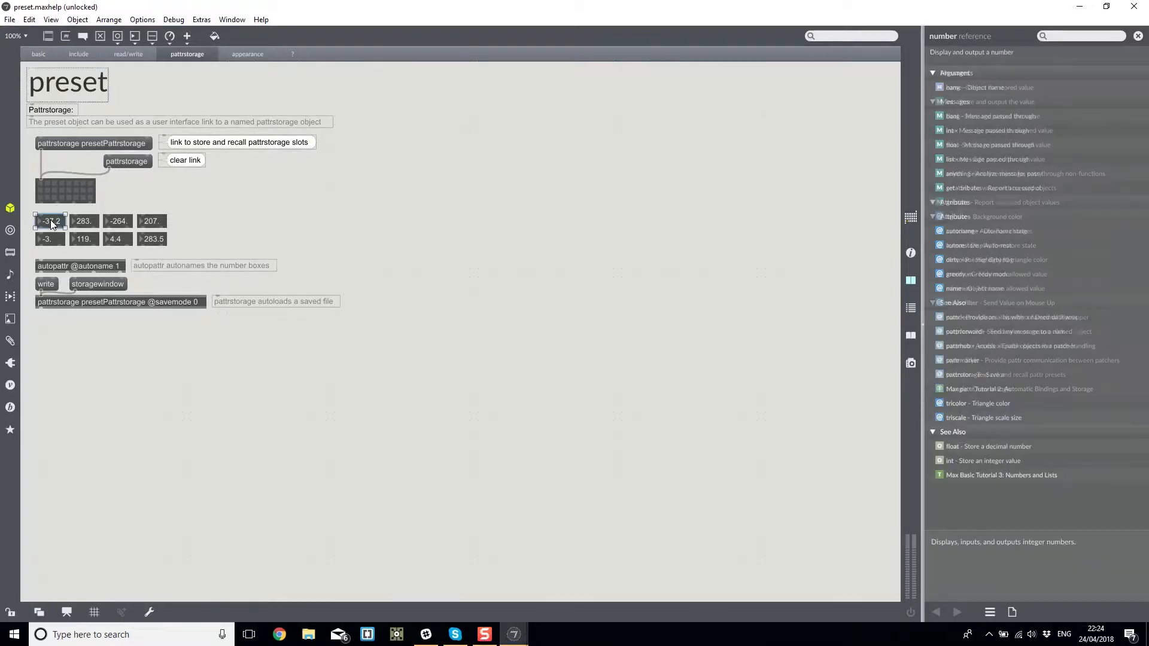
left_click(911, 253)
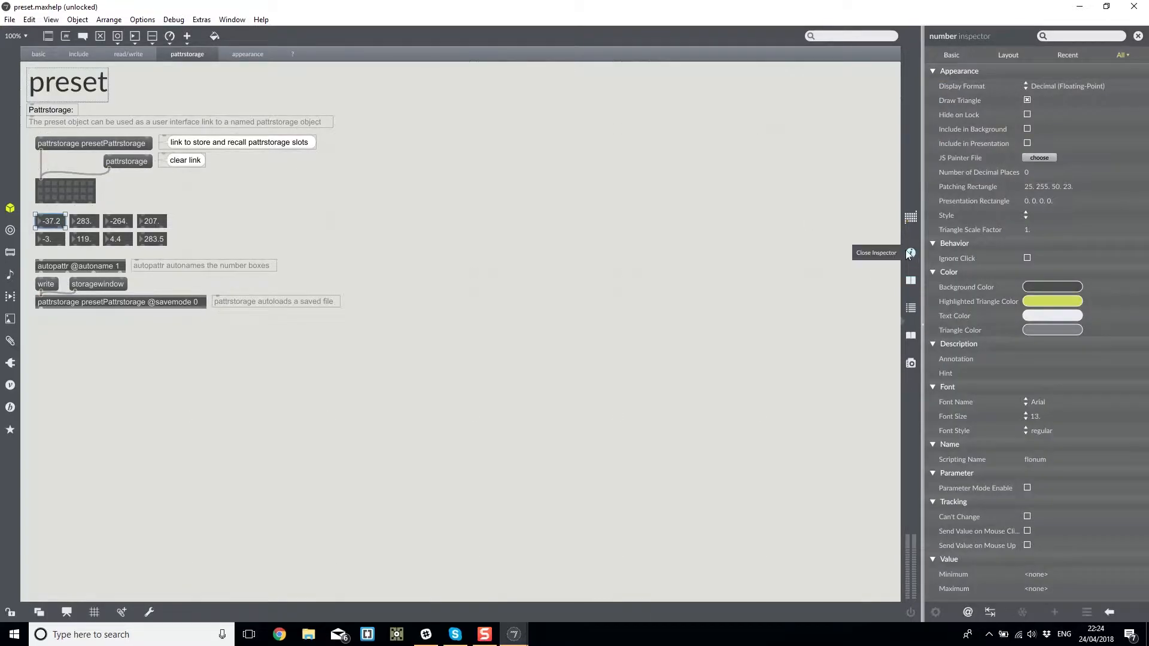
Inspect the second number box's attributes, then open the autopattr help at its autoname example.
left_click(82, 221)
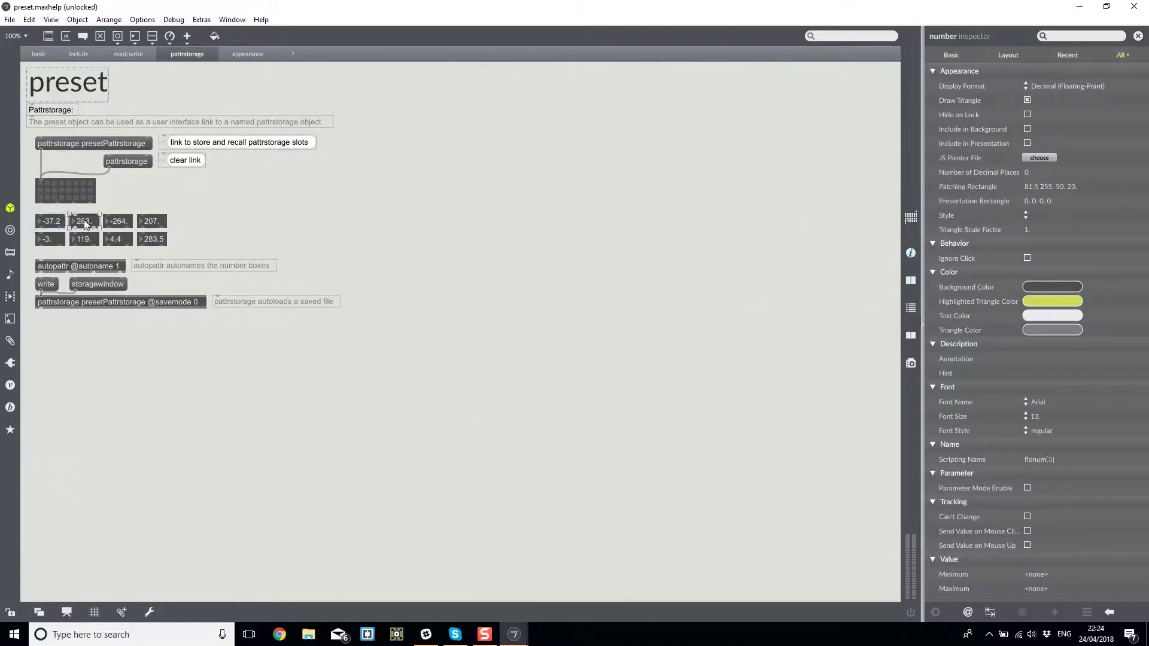
left_click(99, 267)
left_click(93, 266, "alt")
left_click_drag(776, 22, 730, 59)
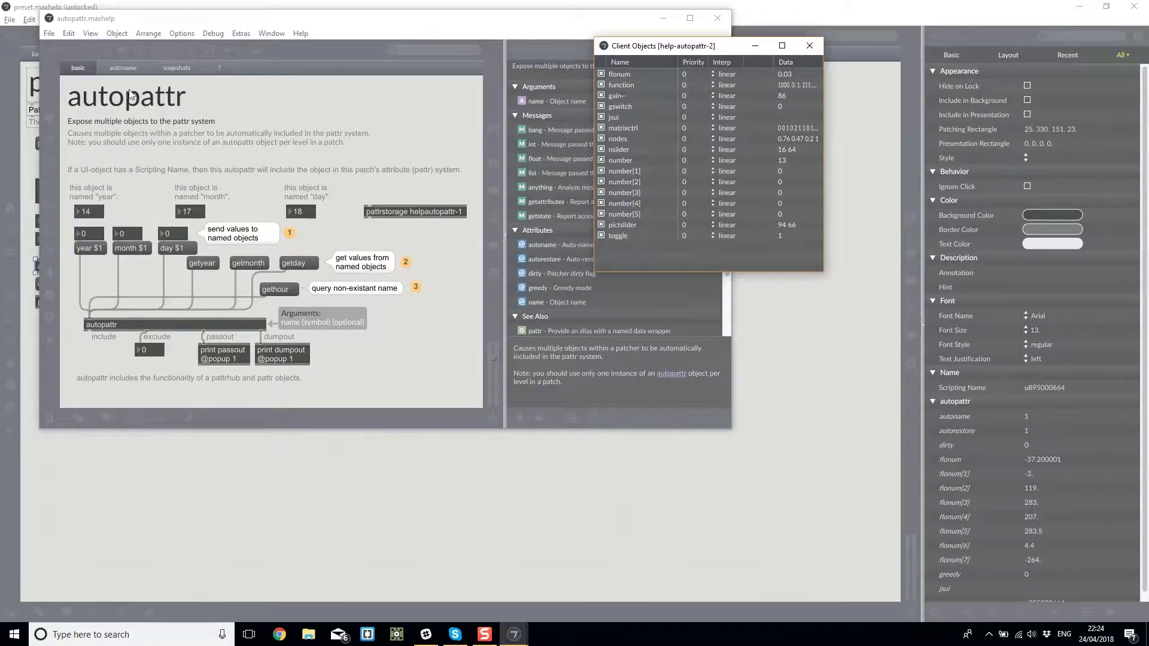
left_click(123, 69)
left_click(167, 67)
left_click(136, 69)
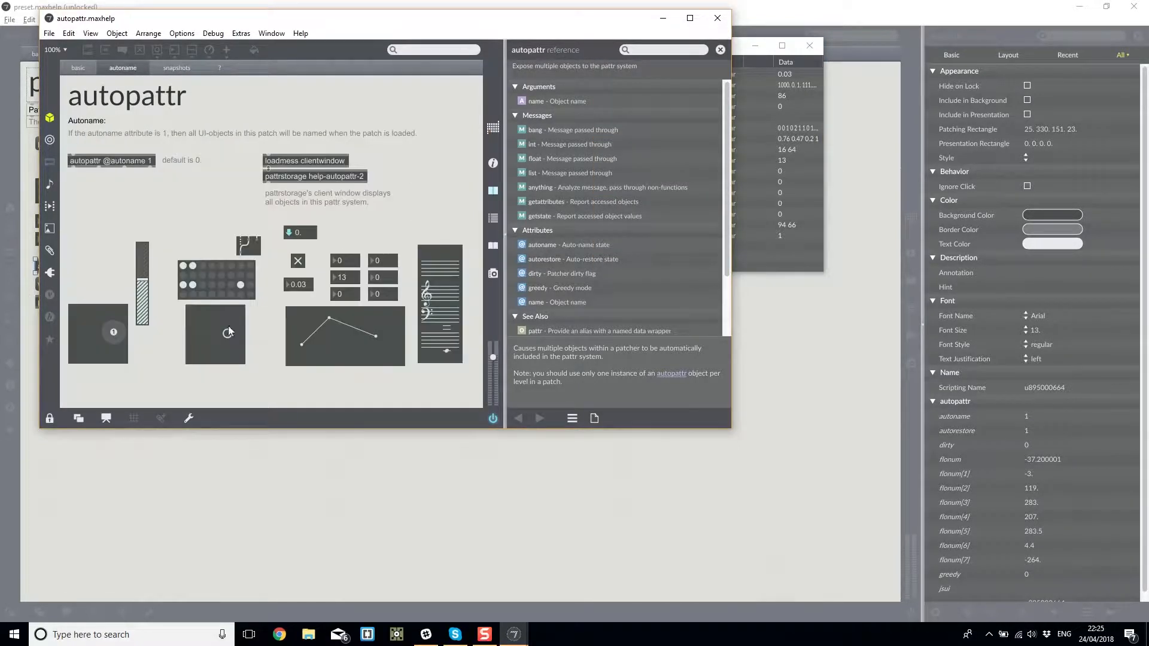
Try out the matrix control cells and the function graph in the autoname example, then return to the preset help.
left_click(183, 266)
left_click(190, 265)
left_click(183, 266)
left_click(192, 267)
left_click_drag(335, 341, 330, 321)
left_click(828, 69)
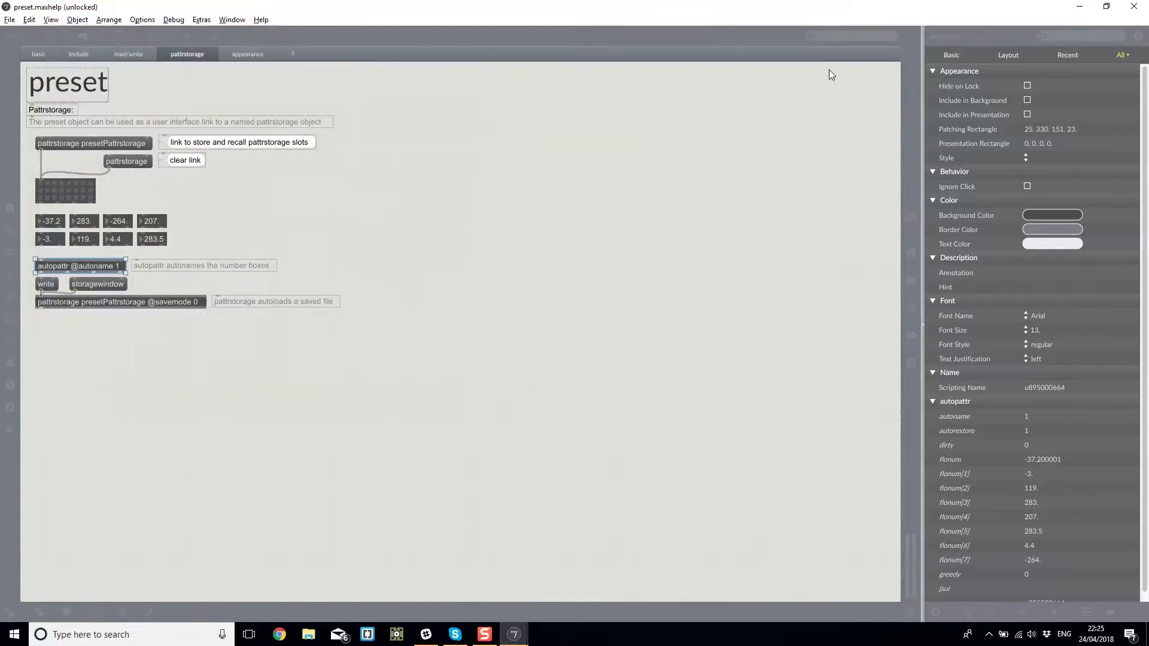
Browse the preset help's appearance, pattrstorage and read/write examples, ending on the basic example.
left_click(250, 54)
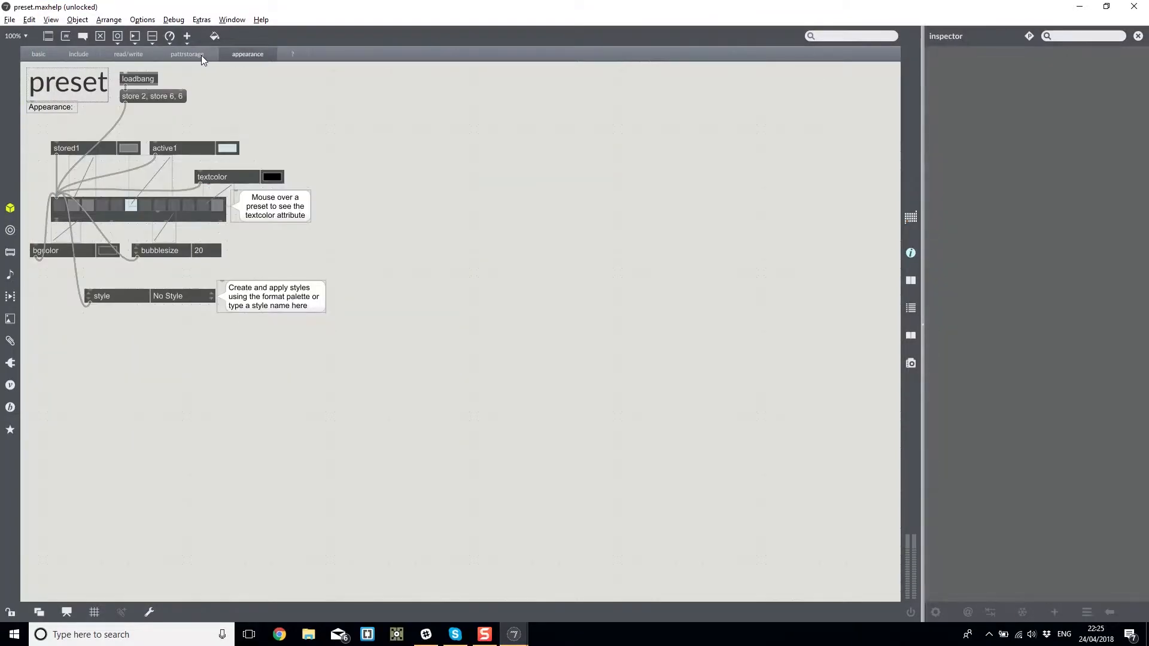
left_click(201, 55)
left_click(123, 55)
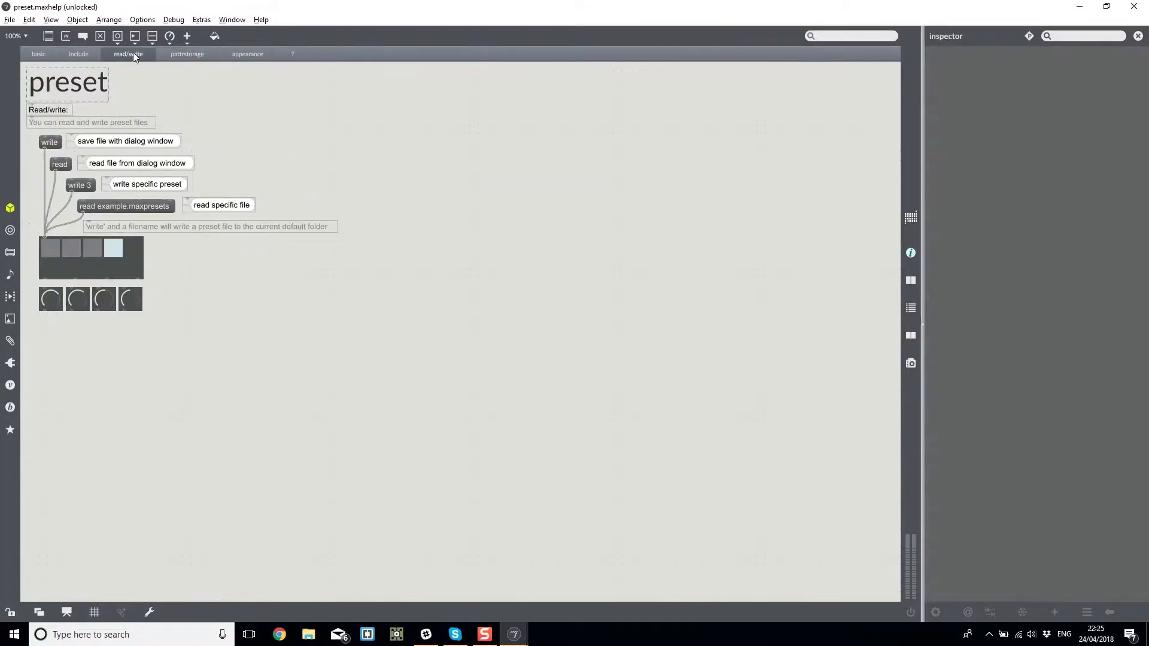
left_click(177, 54)
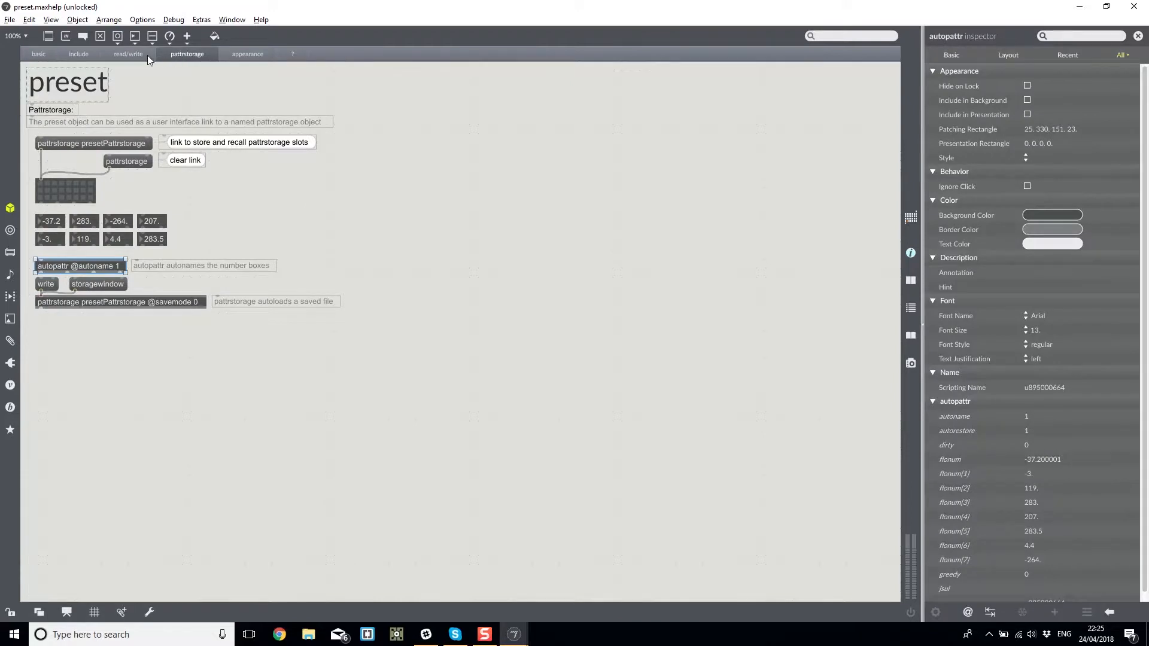
left_click(145, 55)
left_click(180, 50)
left_click(40, 55)
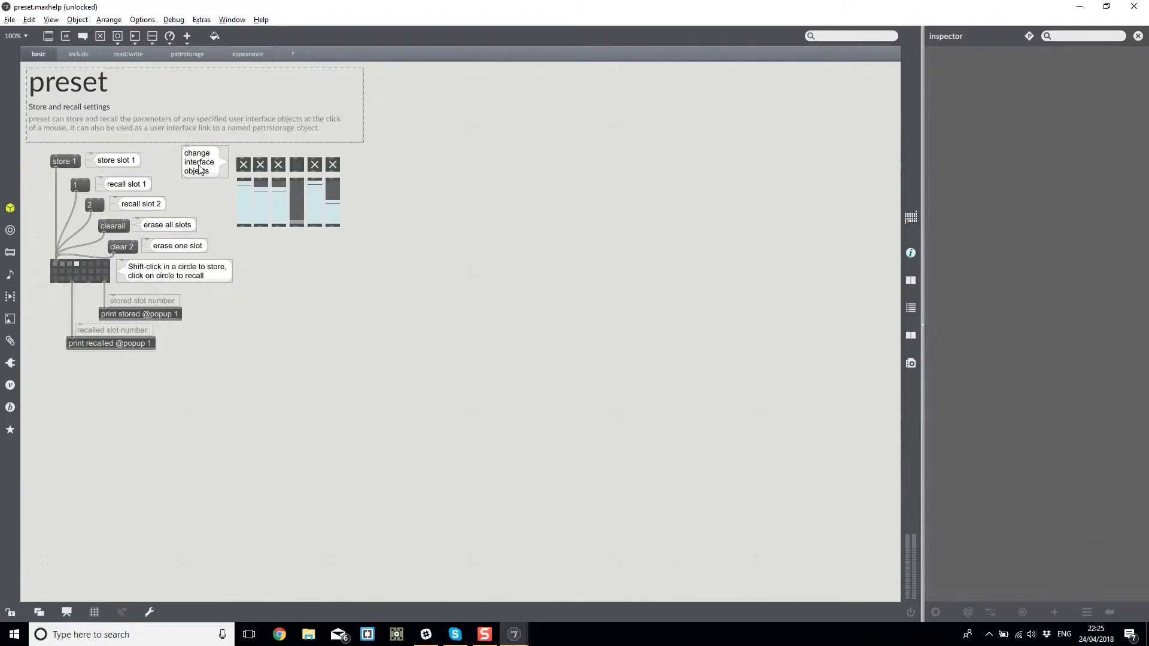
Inspect the attributes of the first slider and of the preset object in the basic example.
left_click_drag(248, 190, 247, 188)
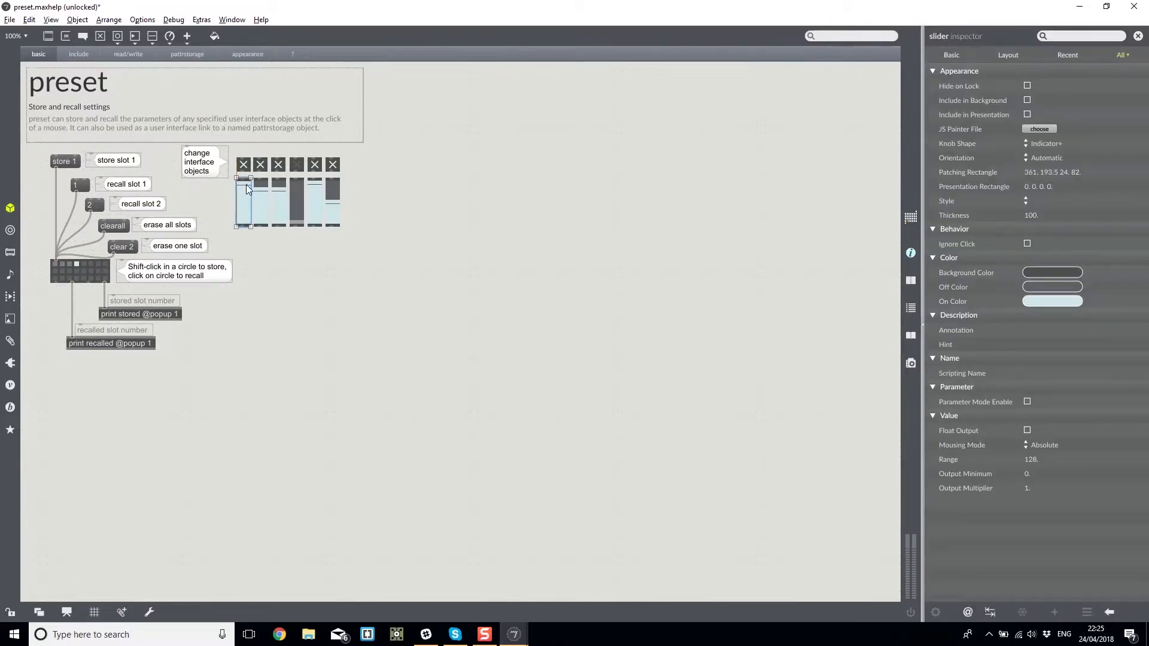
left_click(66, 167)
left_click(88, 269)
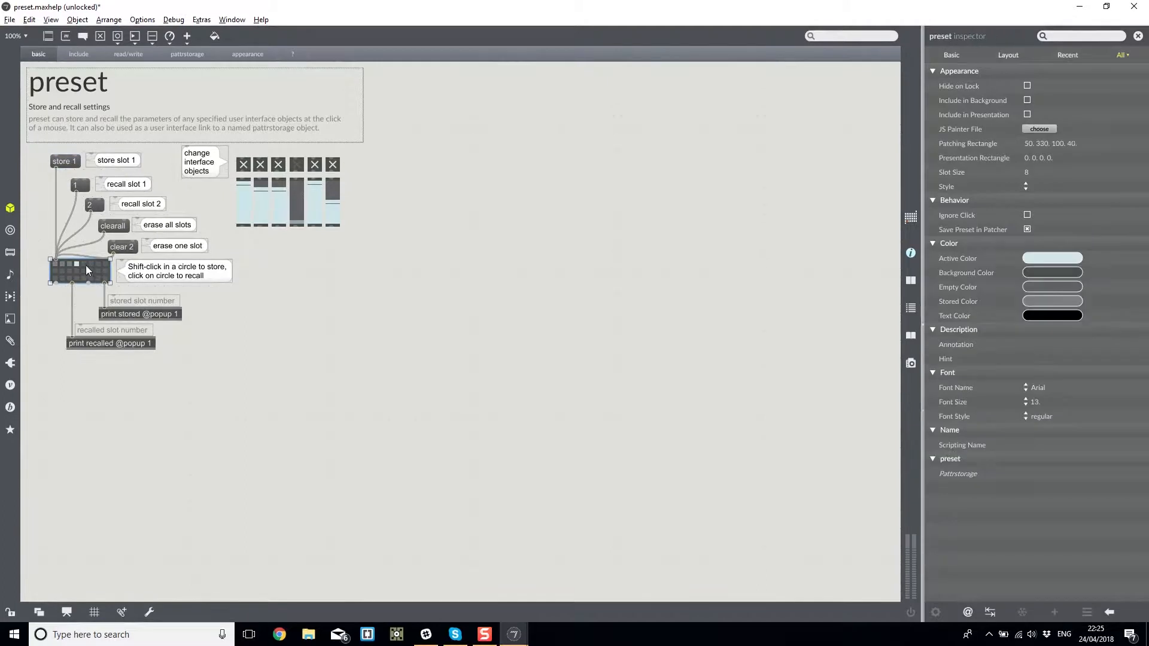
Recall preset slot 1 with the help patch locked and raise the fourth and fifth sliders.
key("ctrl+e")
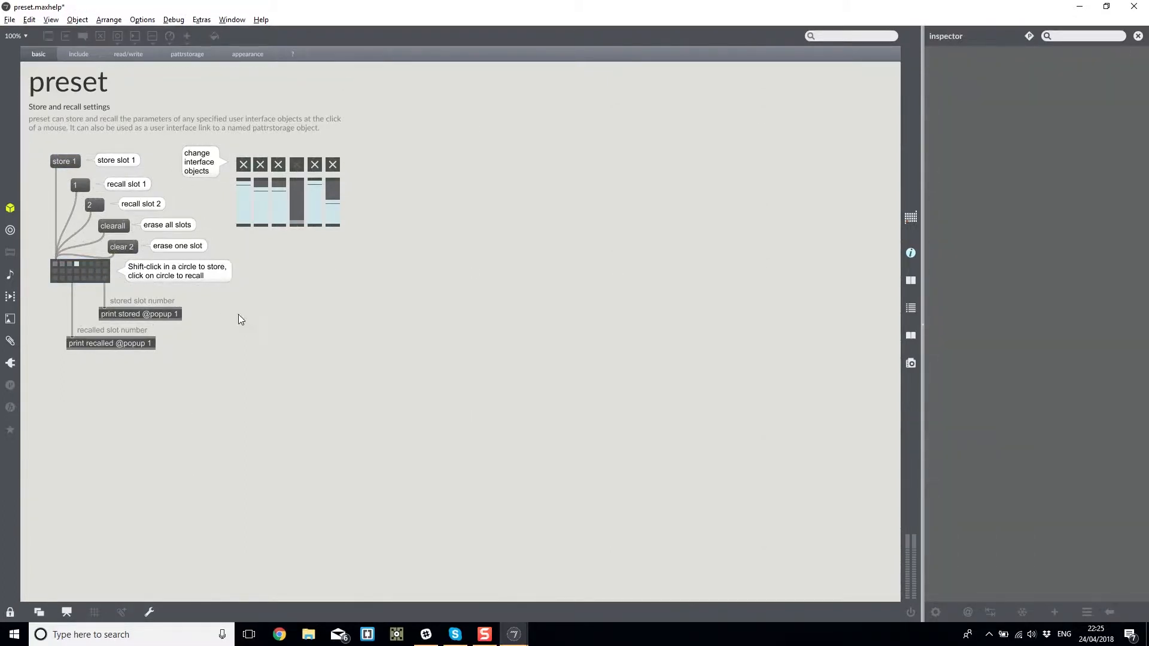
left_click(55, 263)
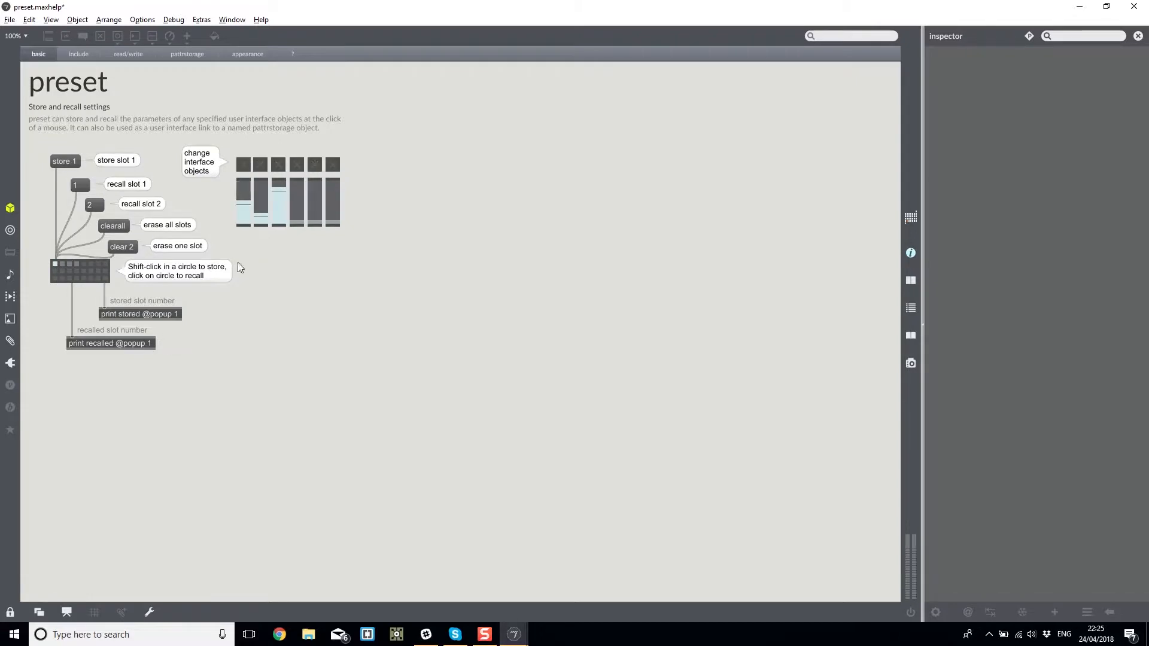
mouse_move(295, 222)
left_mouse_down()
mouse_move(296, 190)
mouse_move(315, 212)
left_mouse_up()
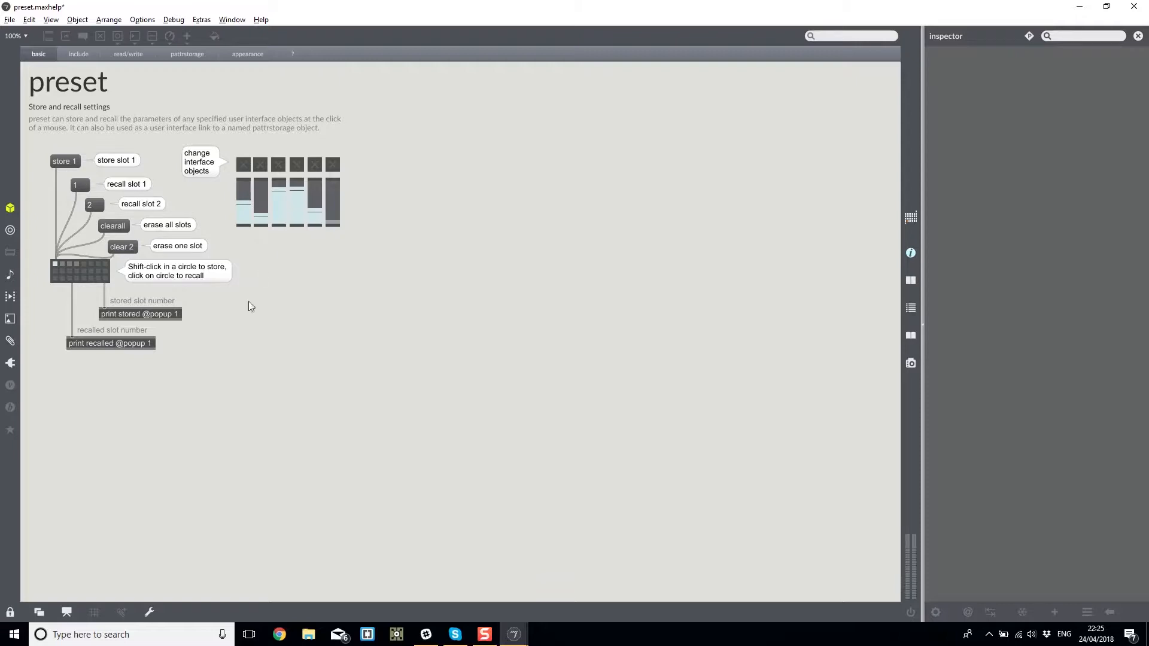
Unlock the help patch, show the Max console, and recall preset slots 2, 3, 4 and 1.
key("ctrl+e")
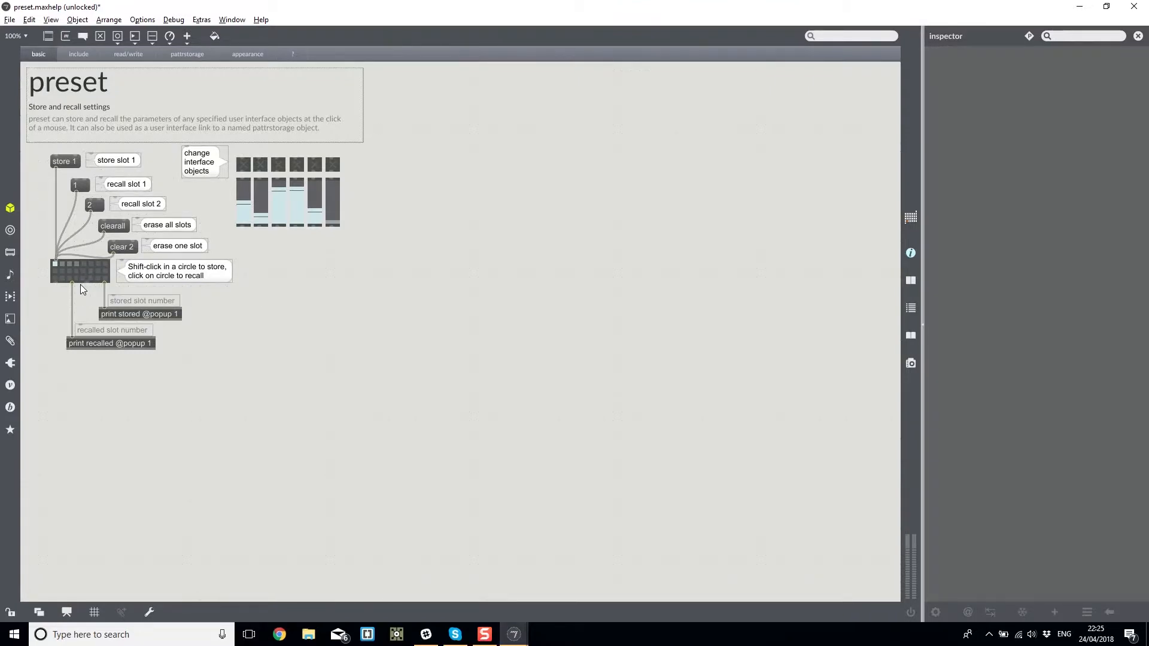
left_click(906, 307)
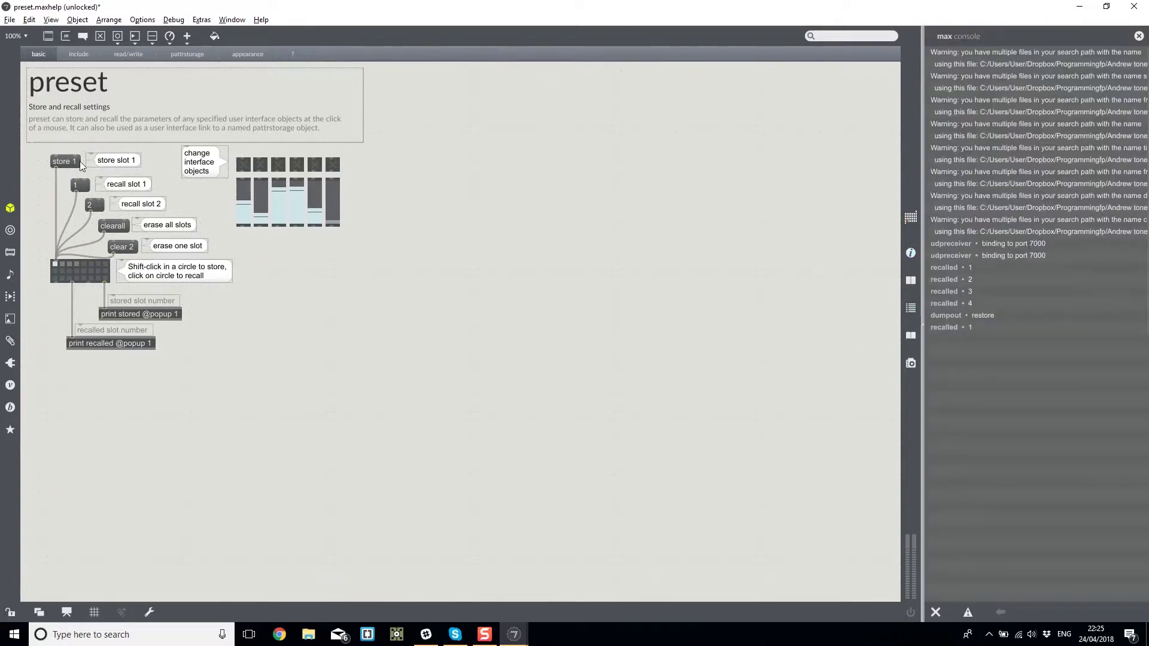
left_click(63, 264)
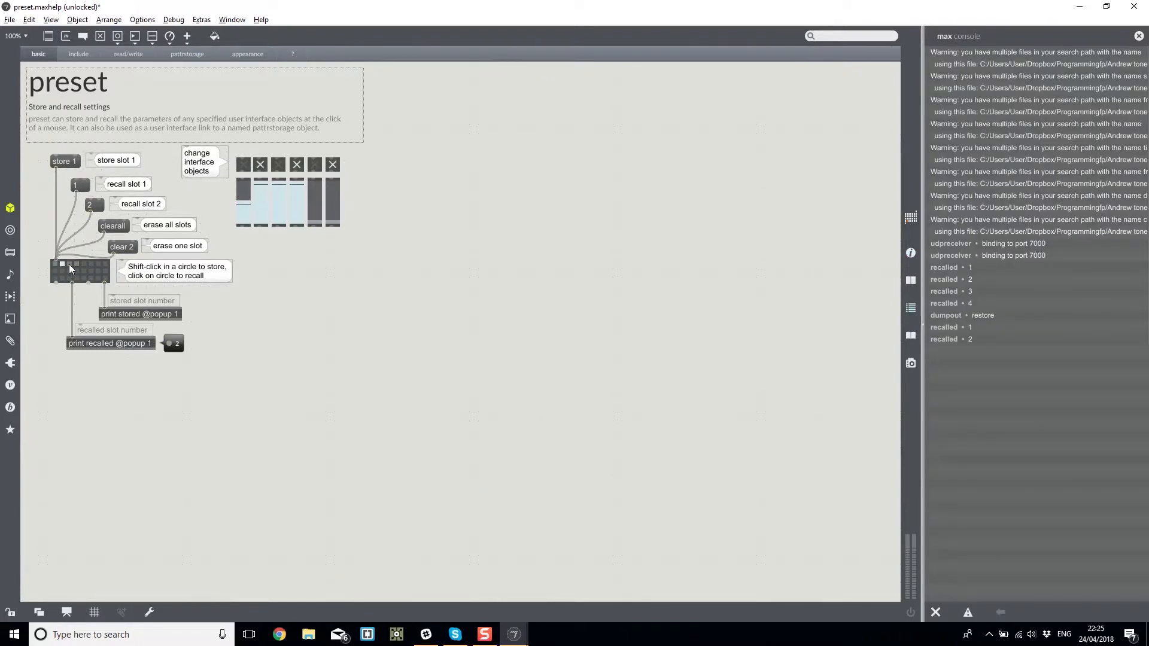
left_click(69, 264)
left_click(77, 264)
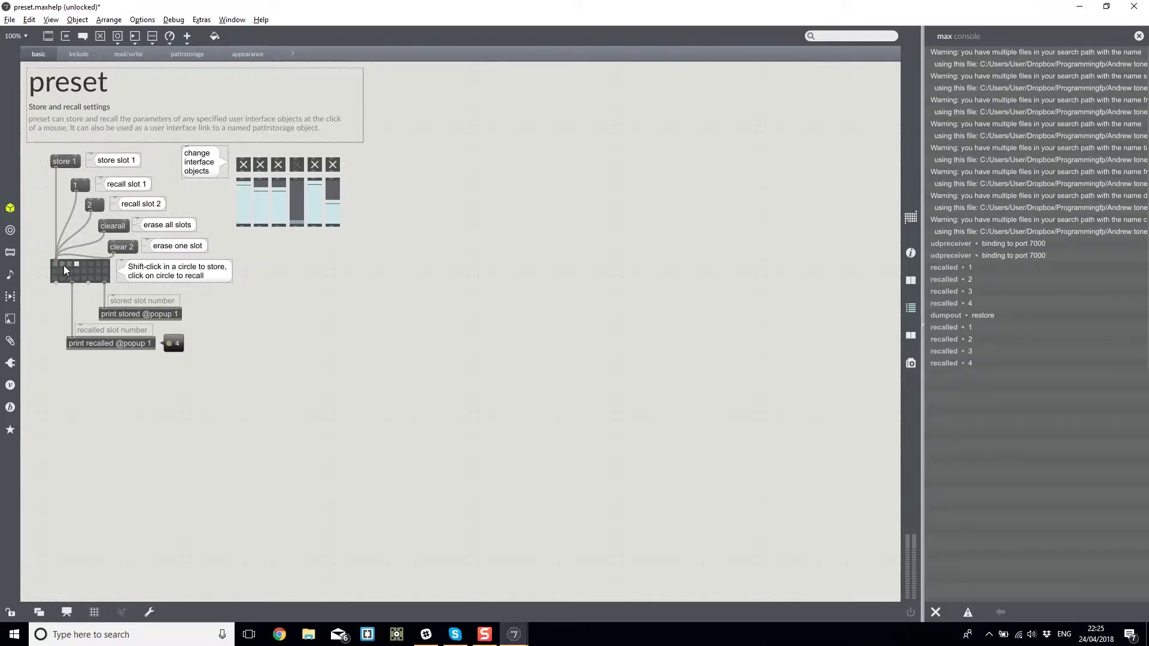
left_click(55, 265)
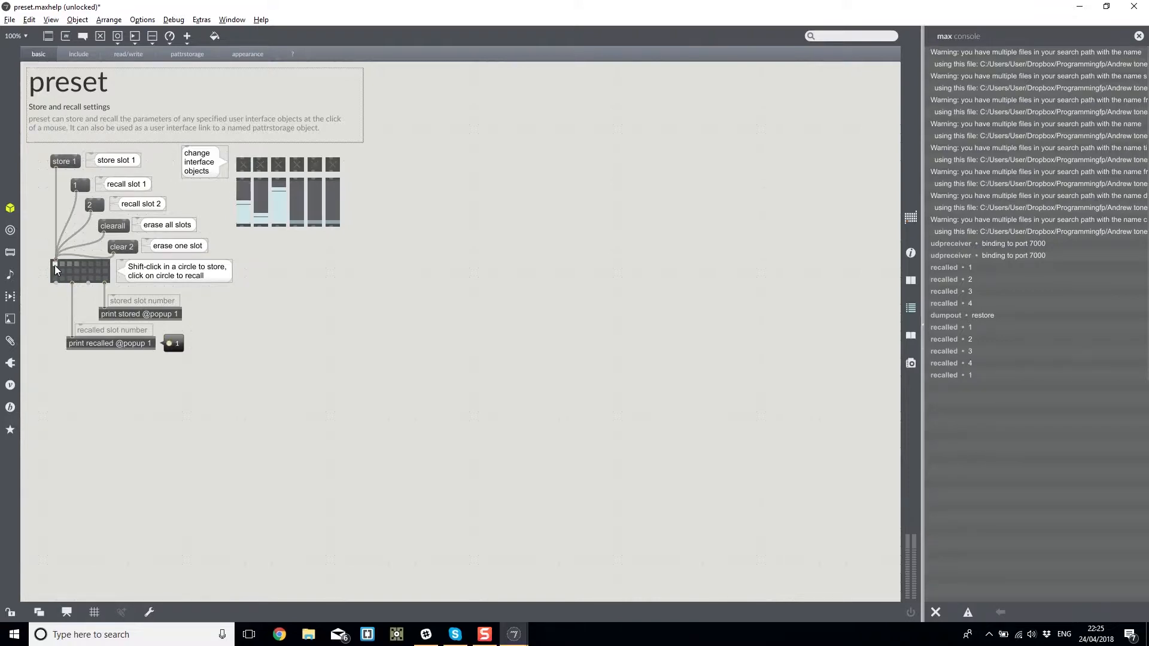
Raise the fourth and fifth sliders partway, then recall preset slots 3 and 1.
left_click(91, 273)
left_click(299, 200, "ctrl")
left_click(316, 200, "ctrl")
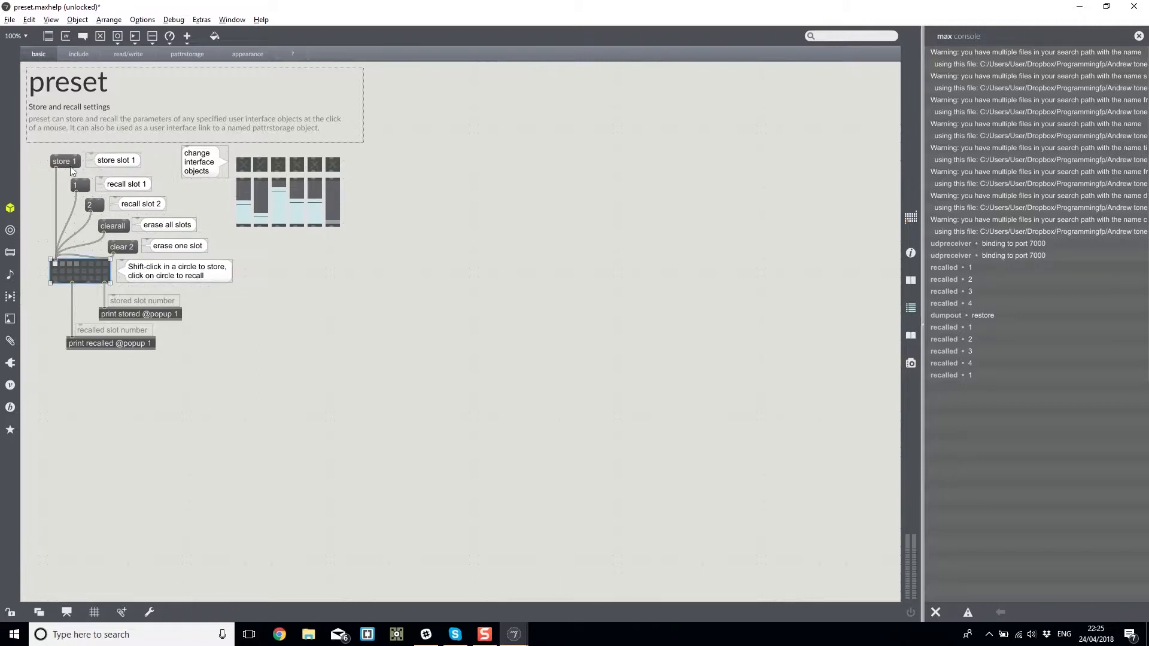
left_click(69, 264)
left_click(56, 264)
Return to the pattrstorage example, search the documentation for "storage", and open pattr Tutorial 1: Patcher Storage.
left_click(182, 54)
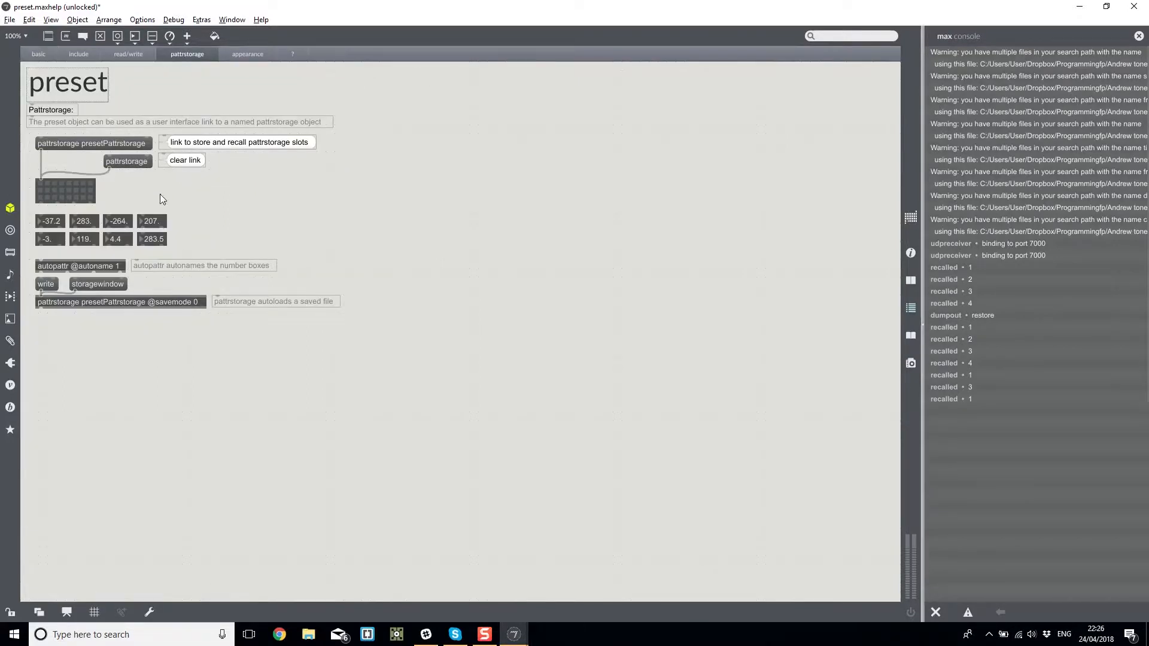
left_click(872, 37)
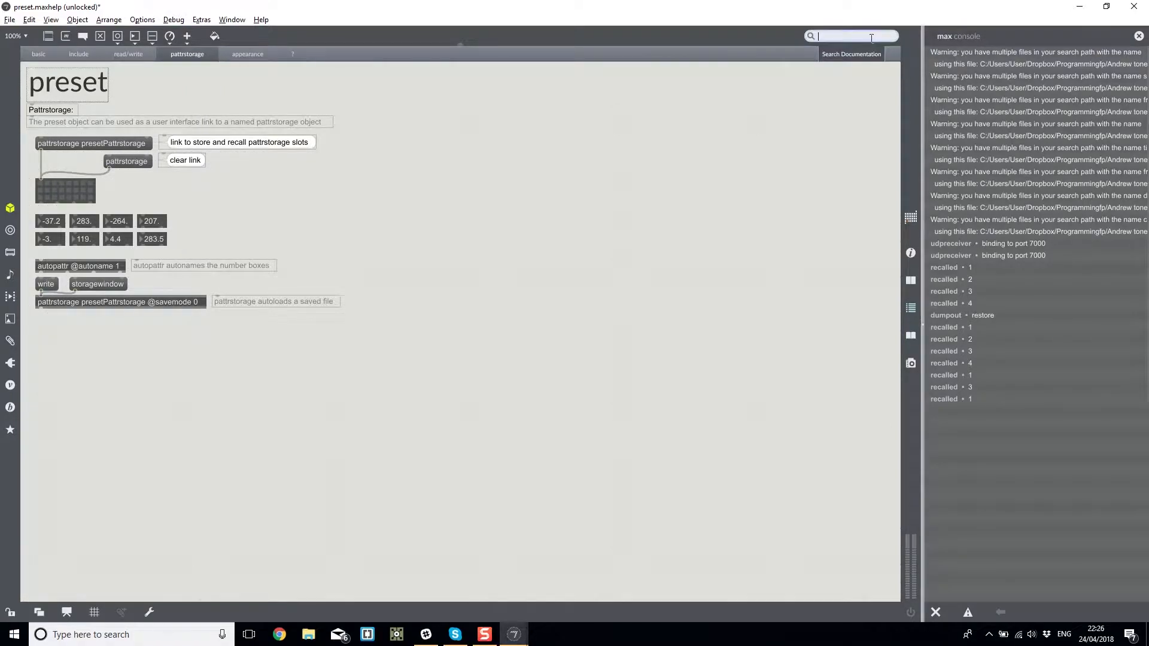
type("sotrage")
key("BackSpace")
key("BackSpace")
key("BackSpace")
key("BackSpace")
key("BackSpace")
key("BackSpace")
type("stor")
key("Return")
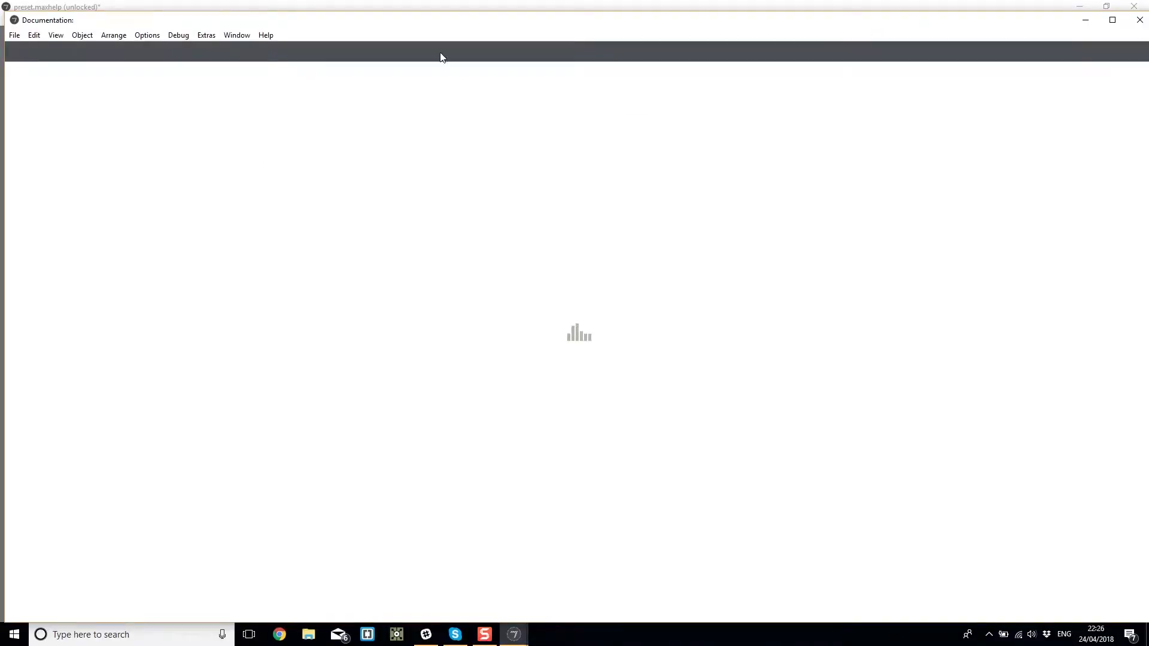
double_click(464, 24)
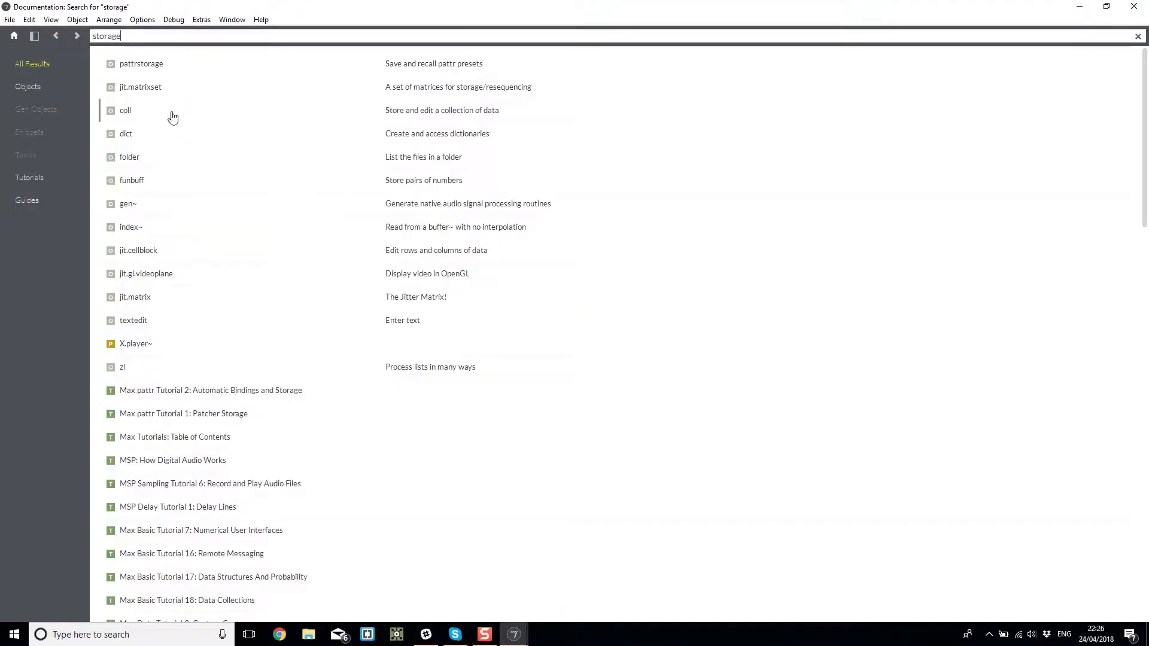
left_click(218, 419)
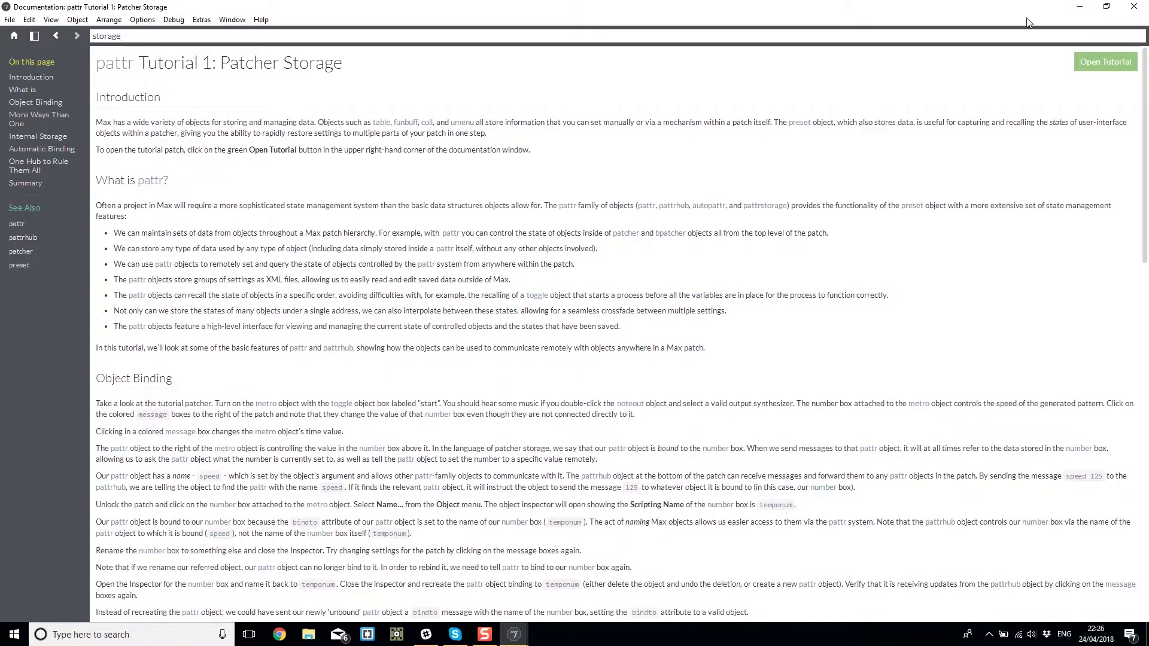
Open the tutorial's patch and read the page's Introduction and the section explaining what pattr is.
left_click(1107, 62)
left_click_drag(267, 164, 413, 197)
left_click(371, 158)
scroll(325, 192, "down", 1)
triple_click(251, 156)
left_click(332, 163)
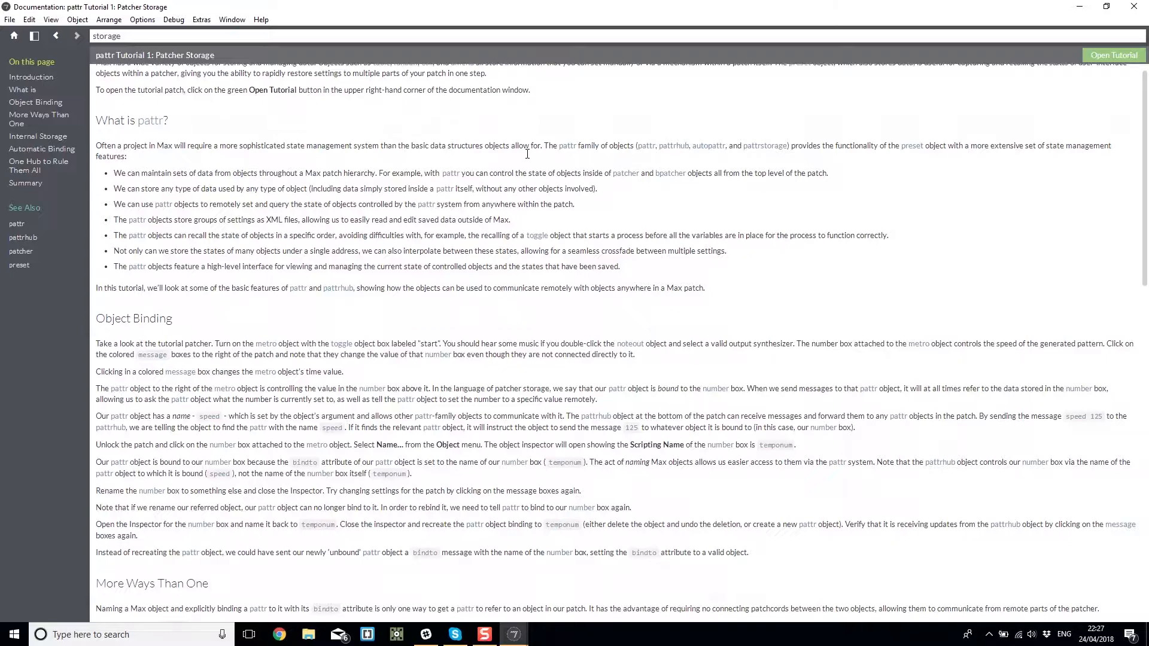
scroll(419, 143, "up", 1)
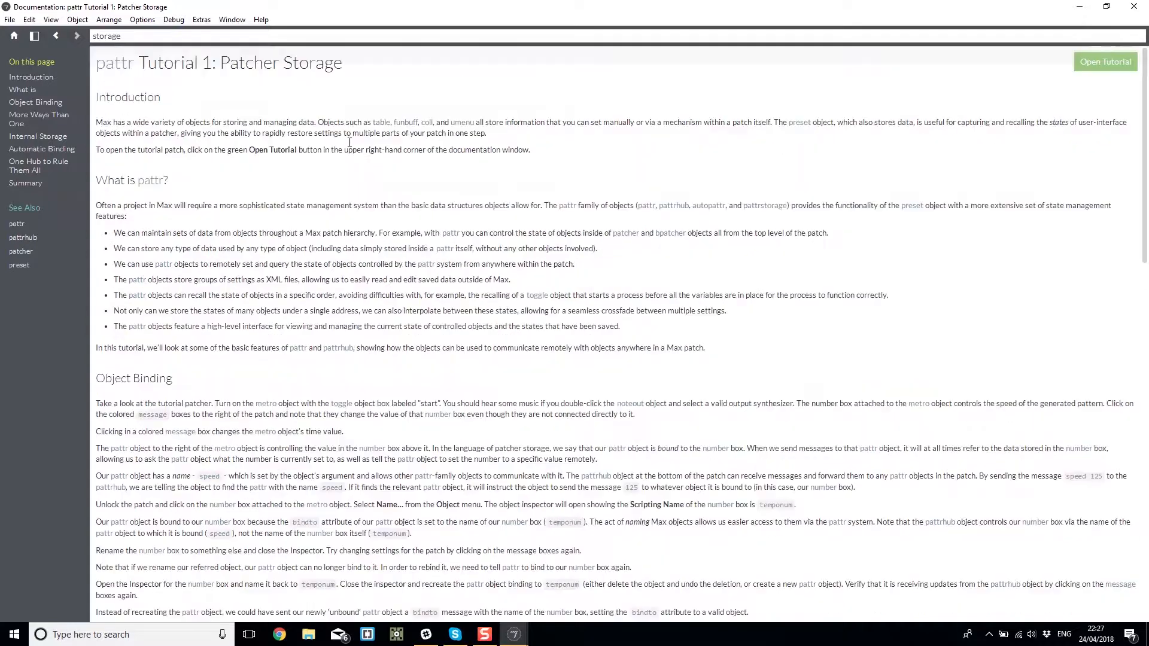
triple_click(167, 122)
left_click(296, 139)
Bring up the 01pPattrBasics patch and trigger its loadbang, speed 83 and speed 160 messages to pattrhub.
left_click(514, 634)
left_click(760, 584)
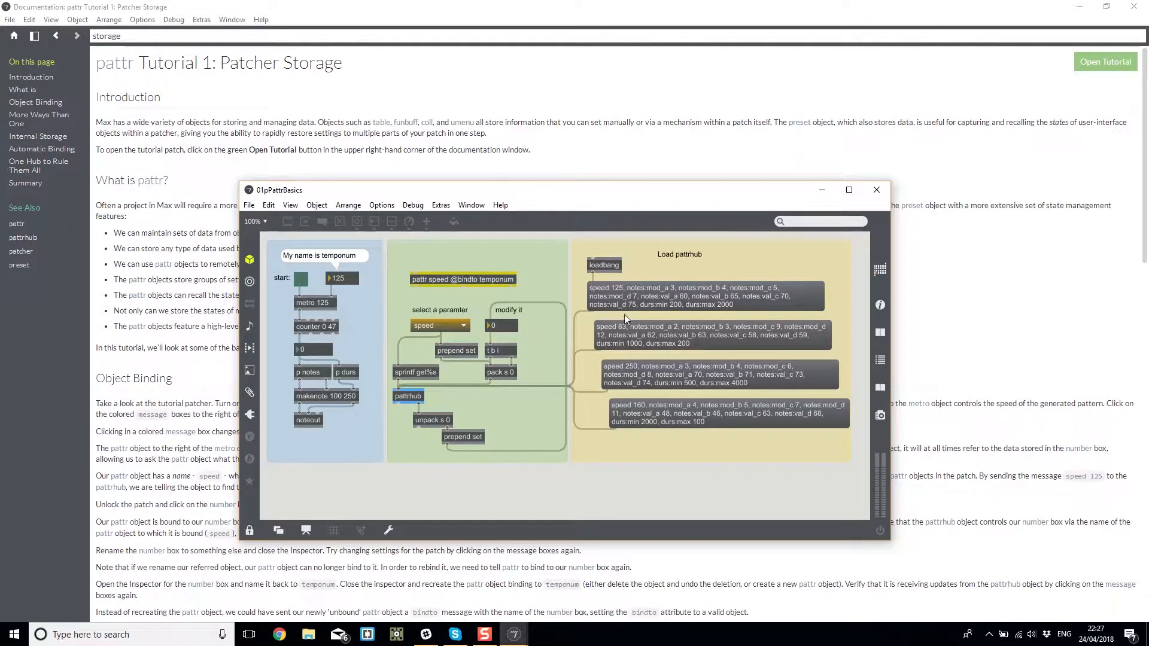
left_click(631, 334)
left_click(658, 406)
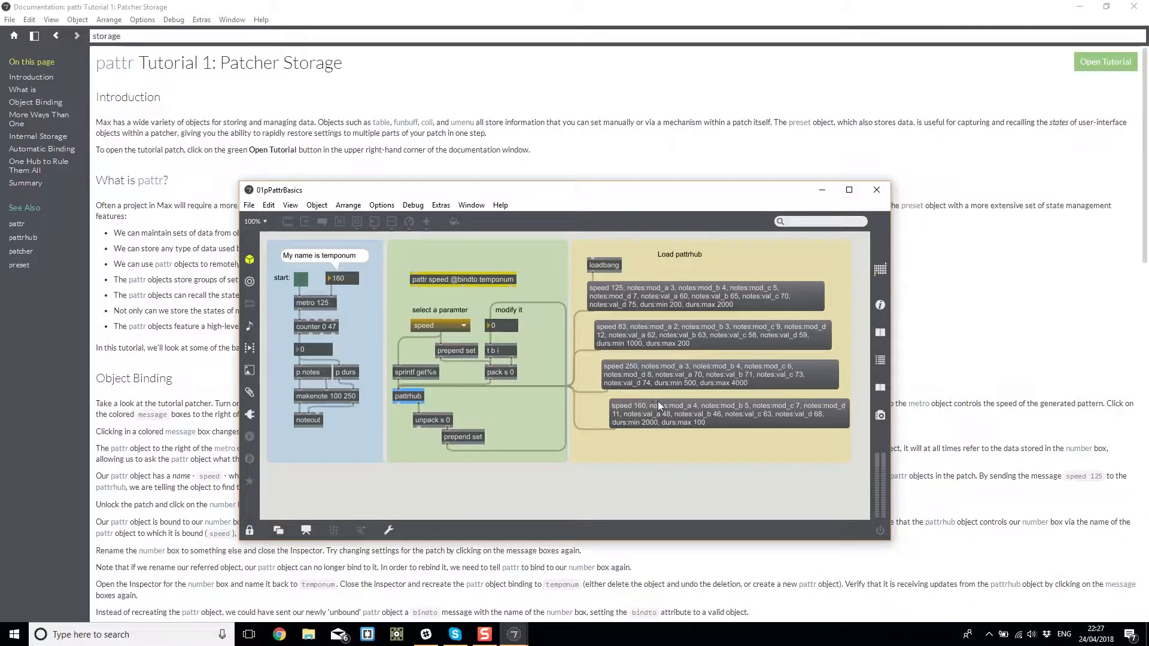
left_click(607, 266)
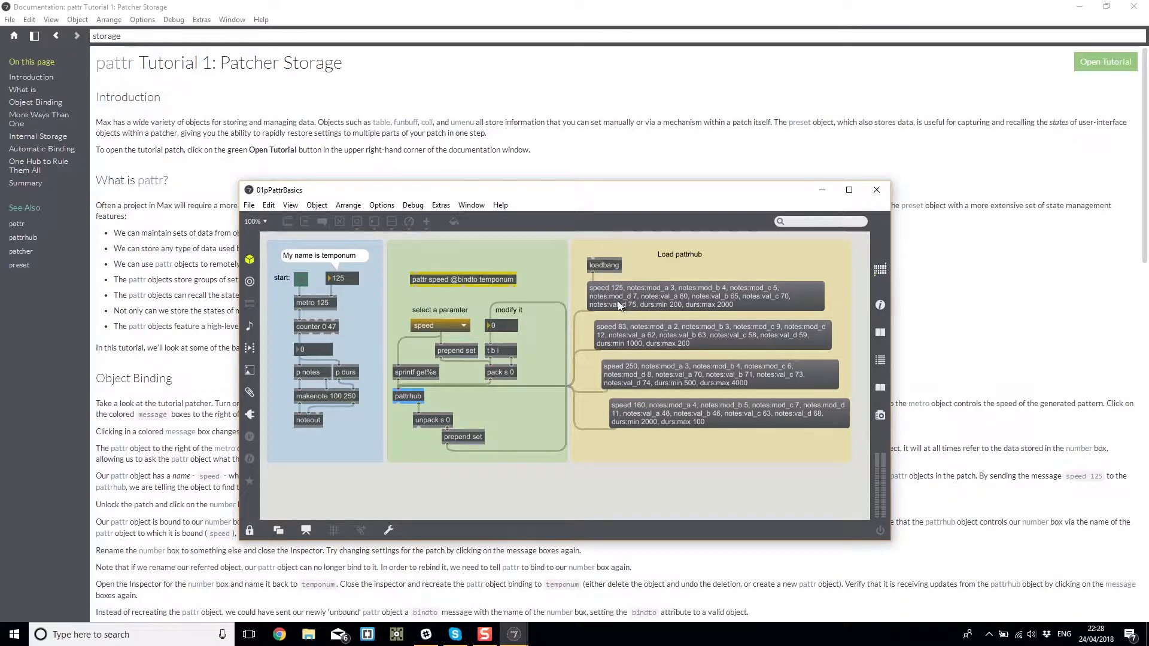
left_click(631, 338)
left_click(650, 405)
Unlock the tutorial patch and inspect the tempo number box's scripting name.
key("ctrl+e")
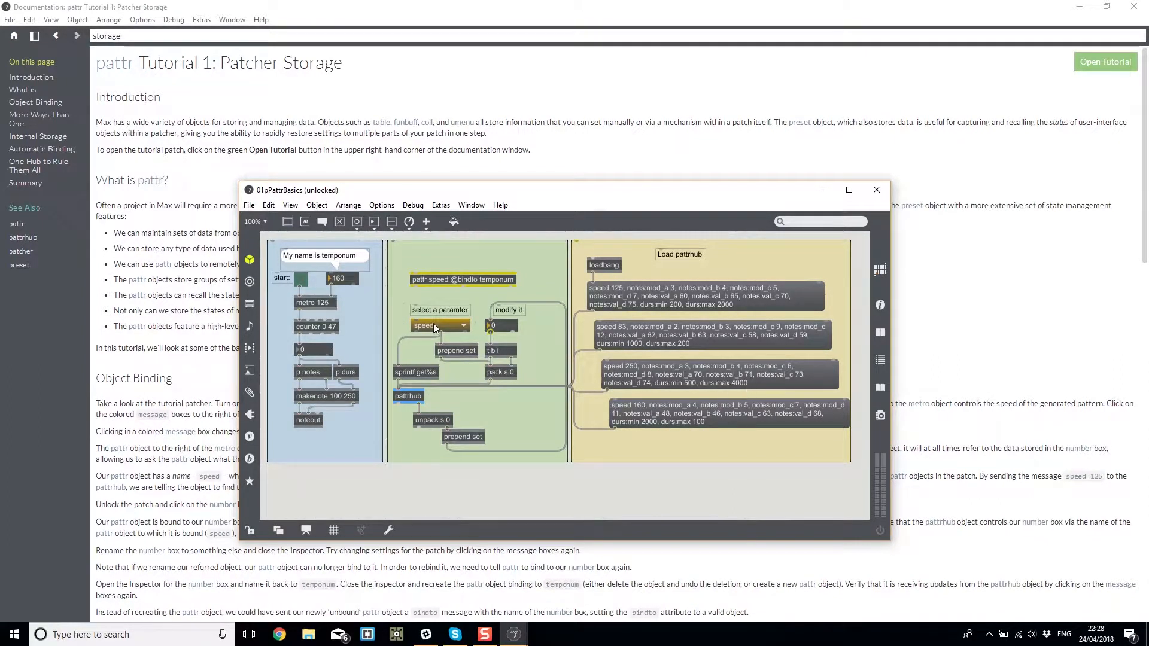
key("ctrl+i")
left_click(340, 278)
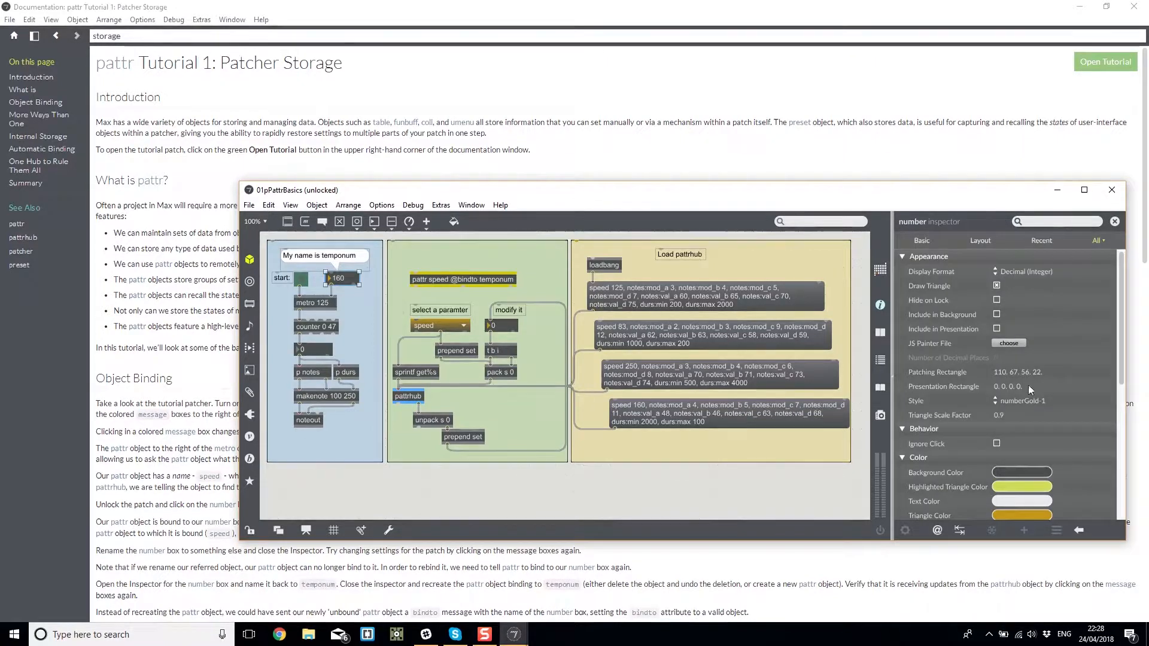
scroll(1070, 400, "down", 10)
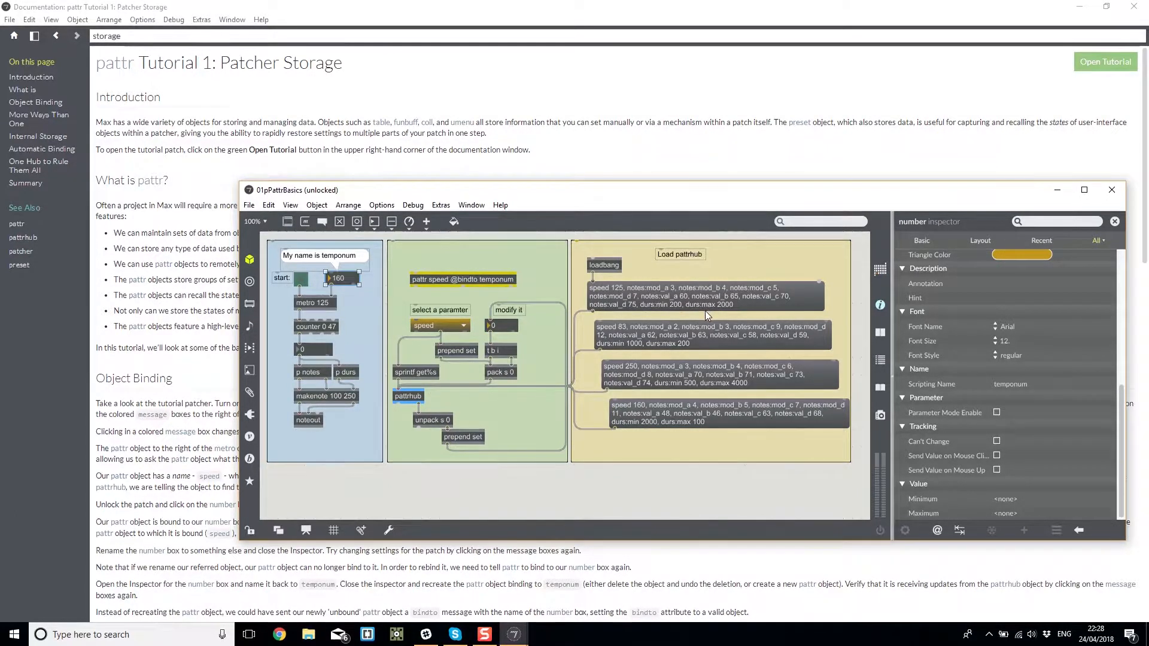
Send the speed 83 and speed 160 messages, then set the tempo number box back to 83 with the speed 83 message.
left_click(696, 336)
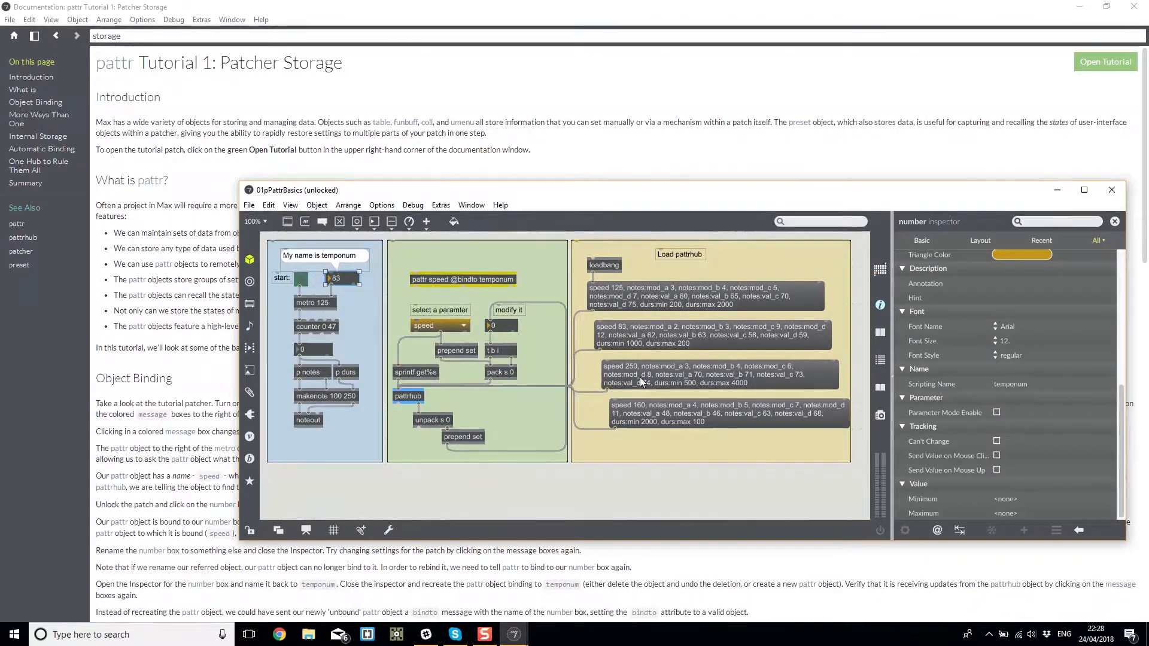
left_click(634, 417)
left_click(641, 328)
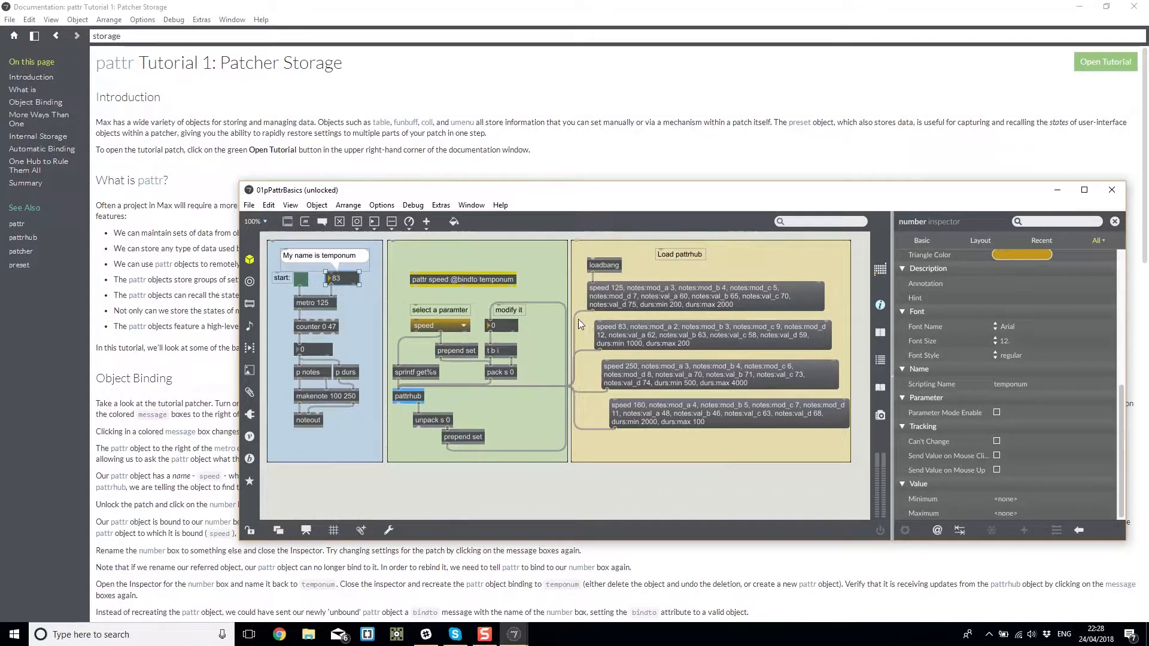
left_click(586, 351)
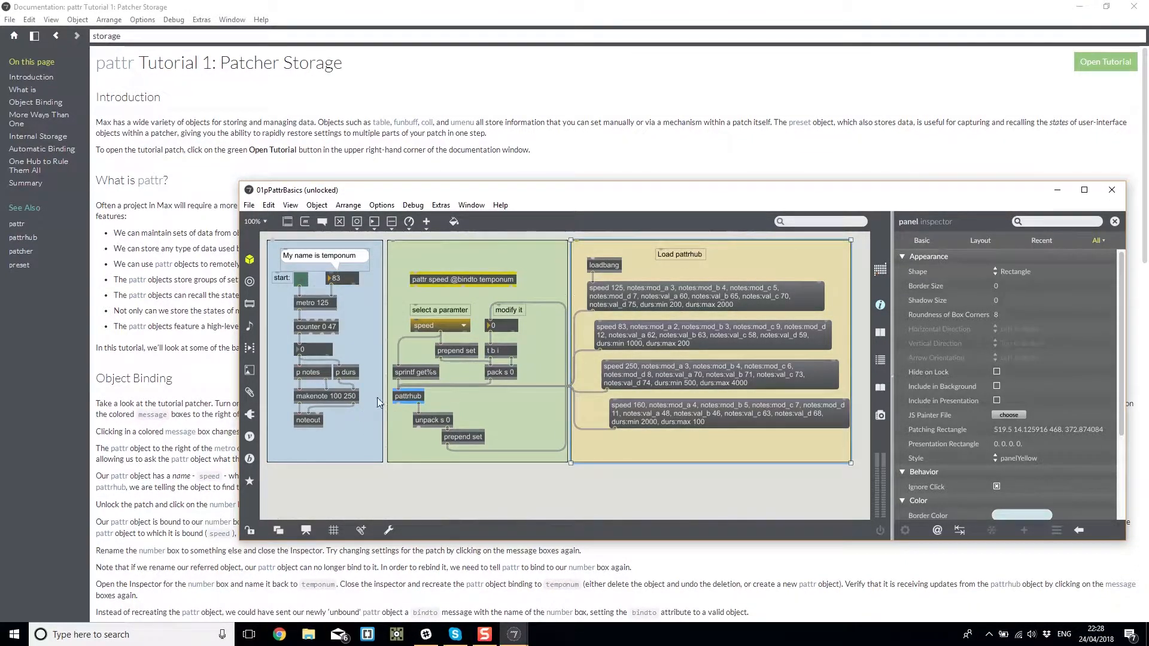
Select notes:mod_a and then speed as the parameter to query from pattrhub.
left_click(416, 397)
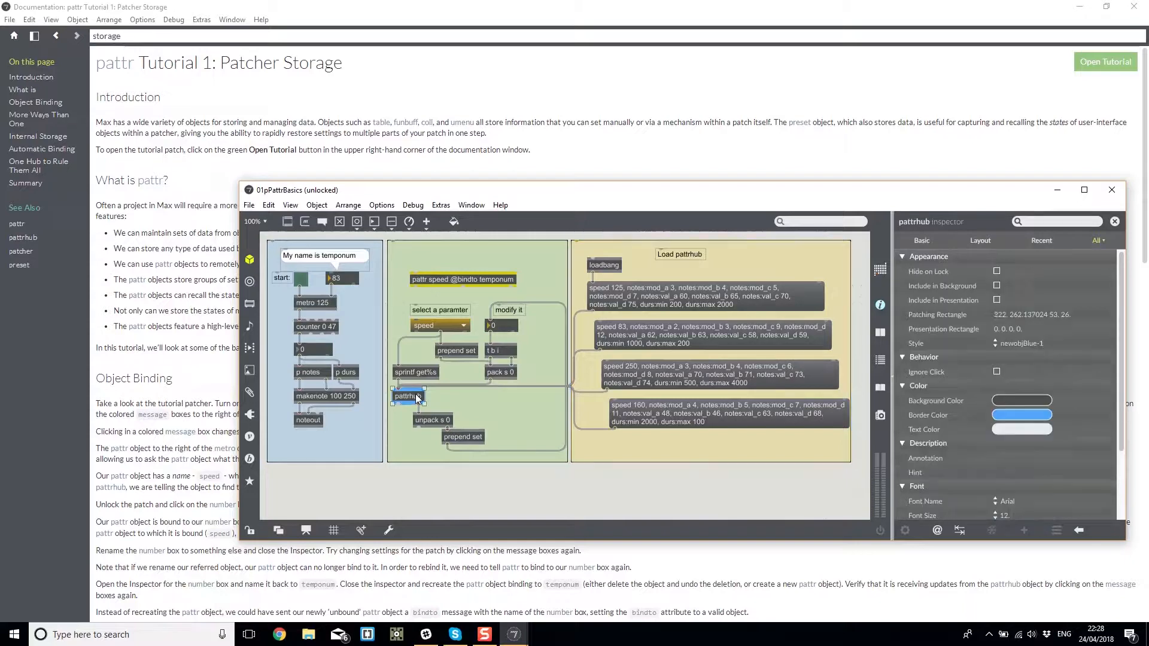
left_click(485, 448)
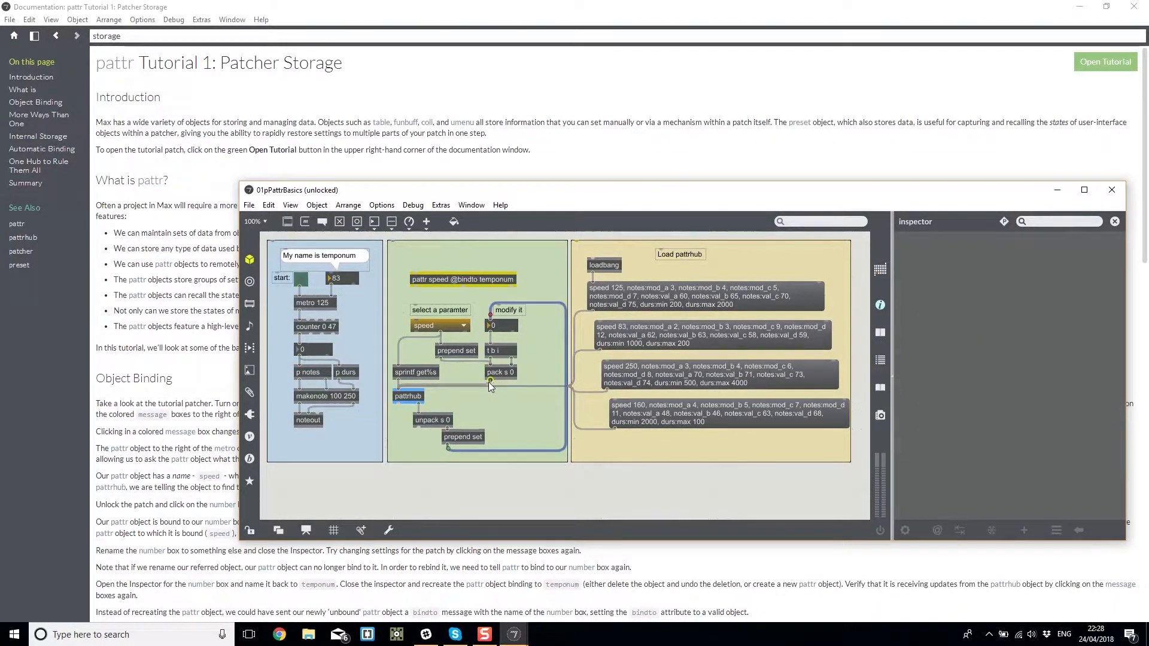
left_click(448, 326)
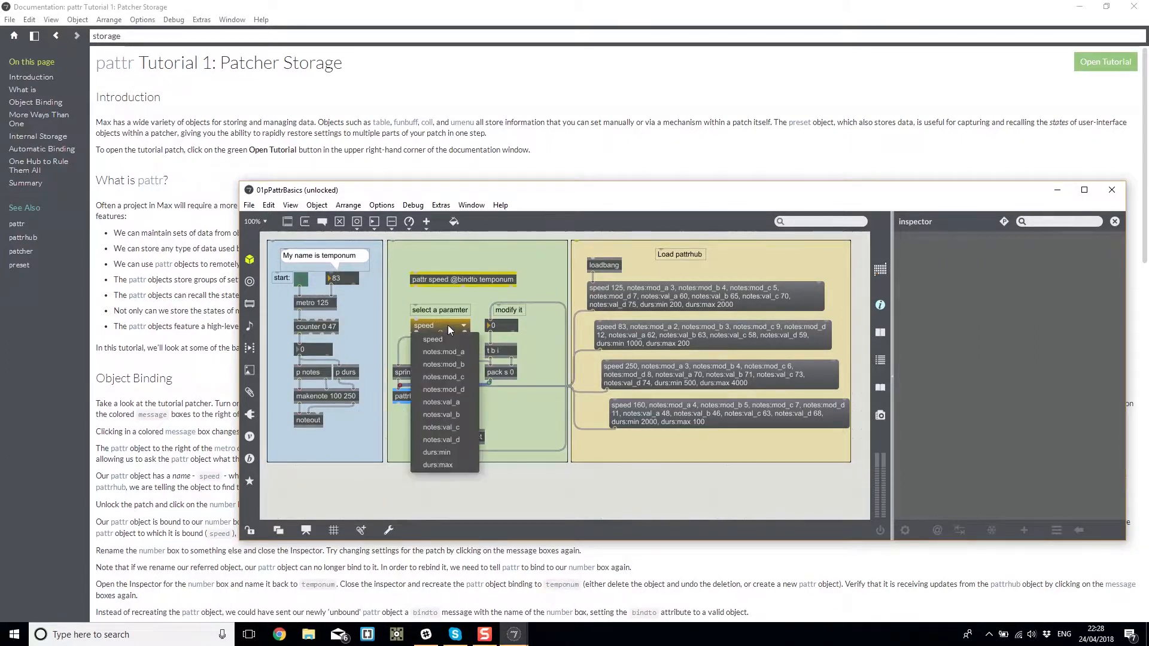
left_click(449, 352)
left_click(447, 328)
left_click(448, 339)
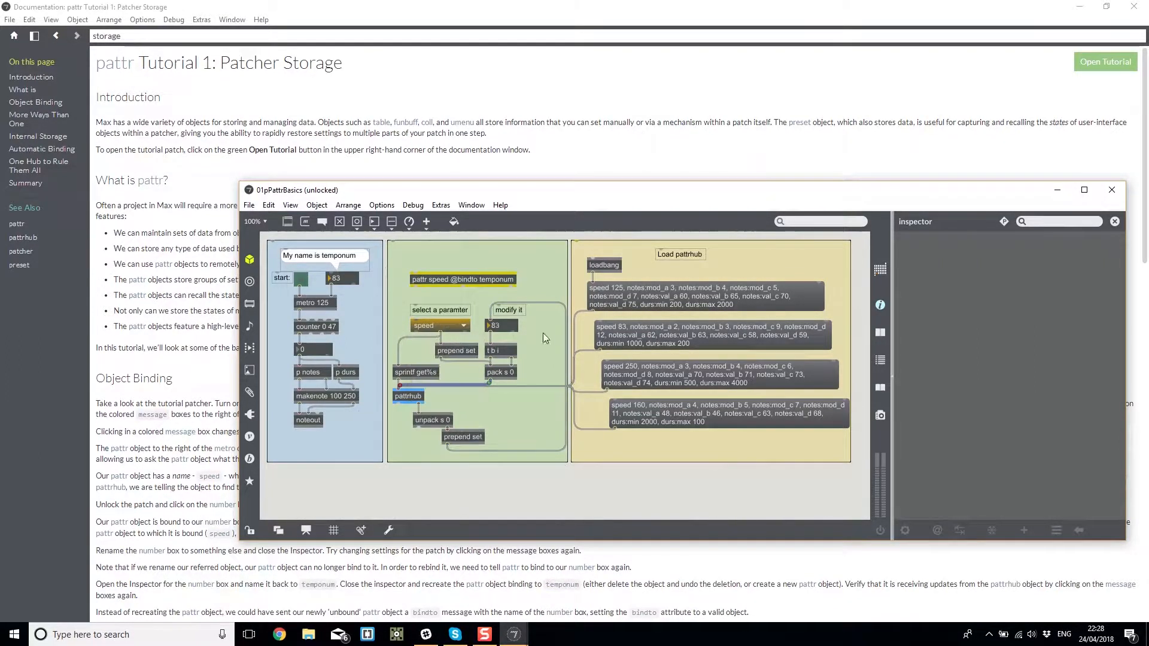
Inspect the pattrhub object's attributes, including its style options, scripting name and patcher.
left_click(405, 399)
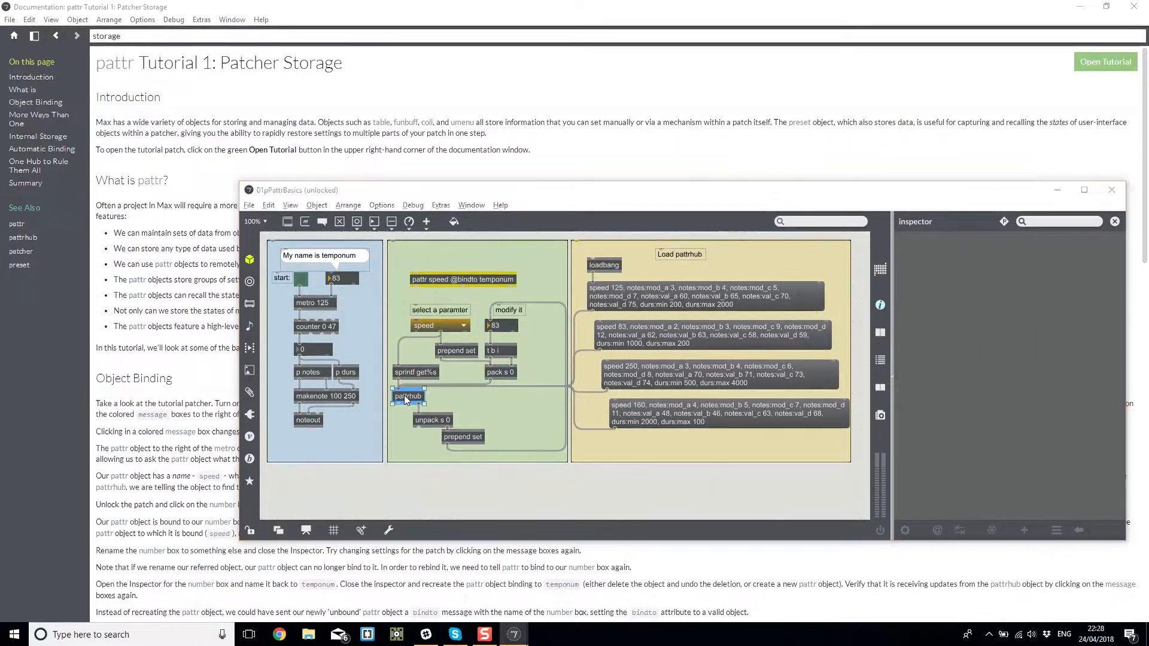
left_click(405, 397, "alt")
left_click(677, 18)
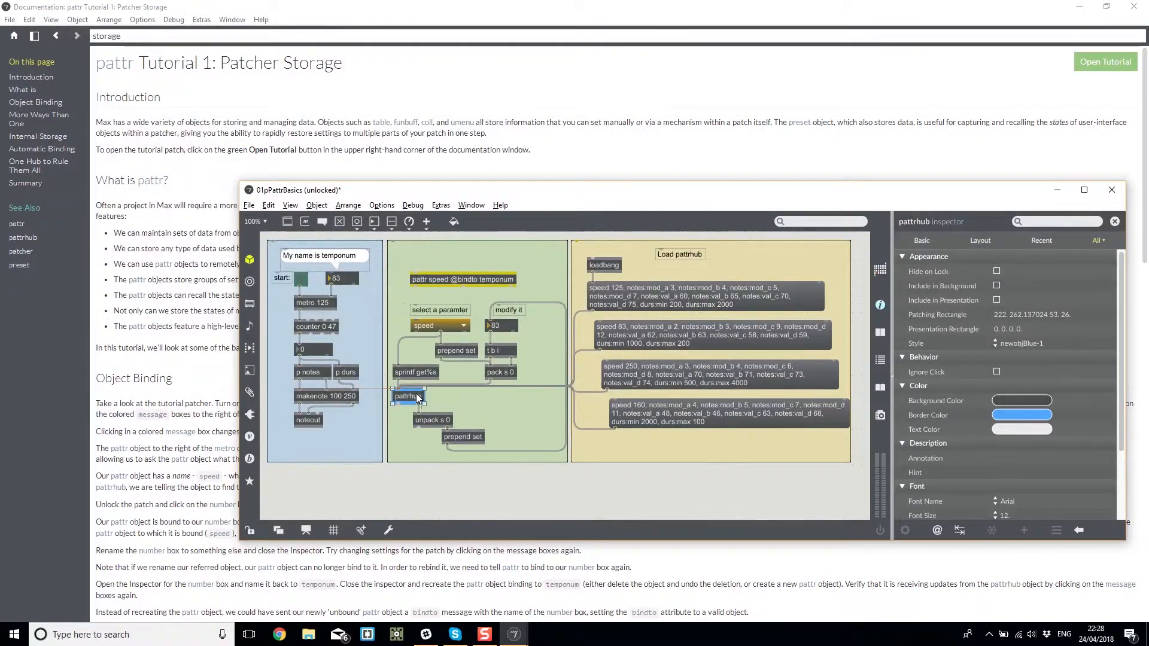
right_click(416, 396)
left_click(465, 402)
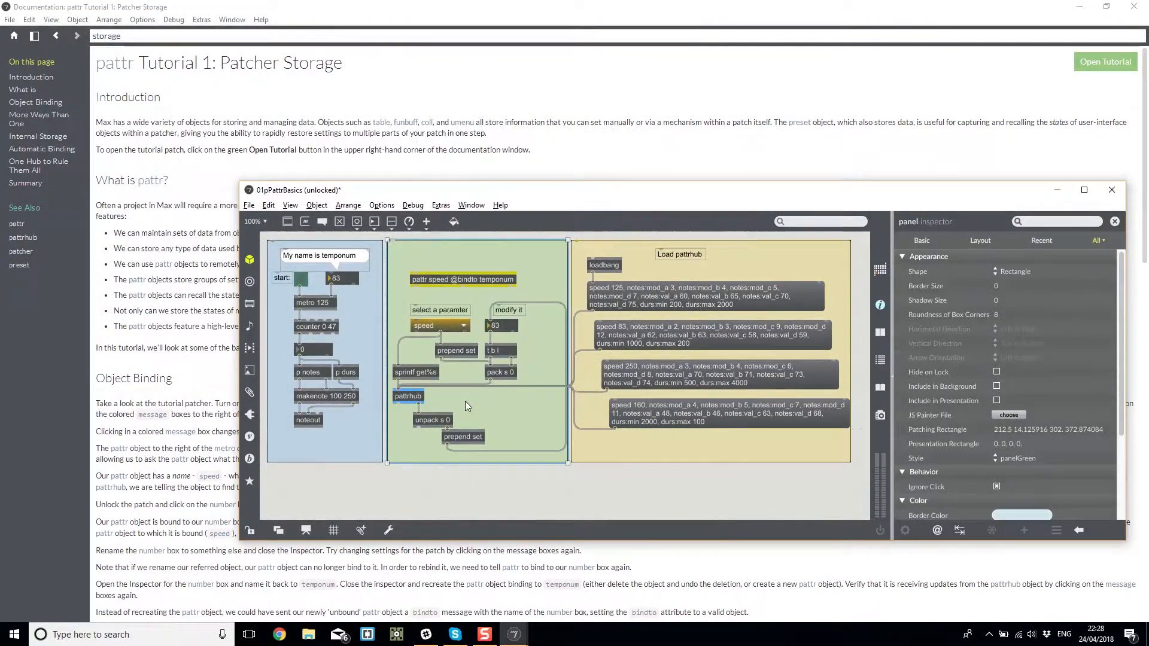
left_click(415, 398)
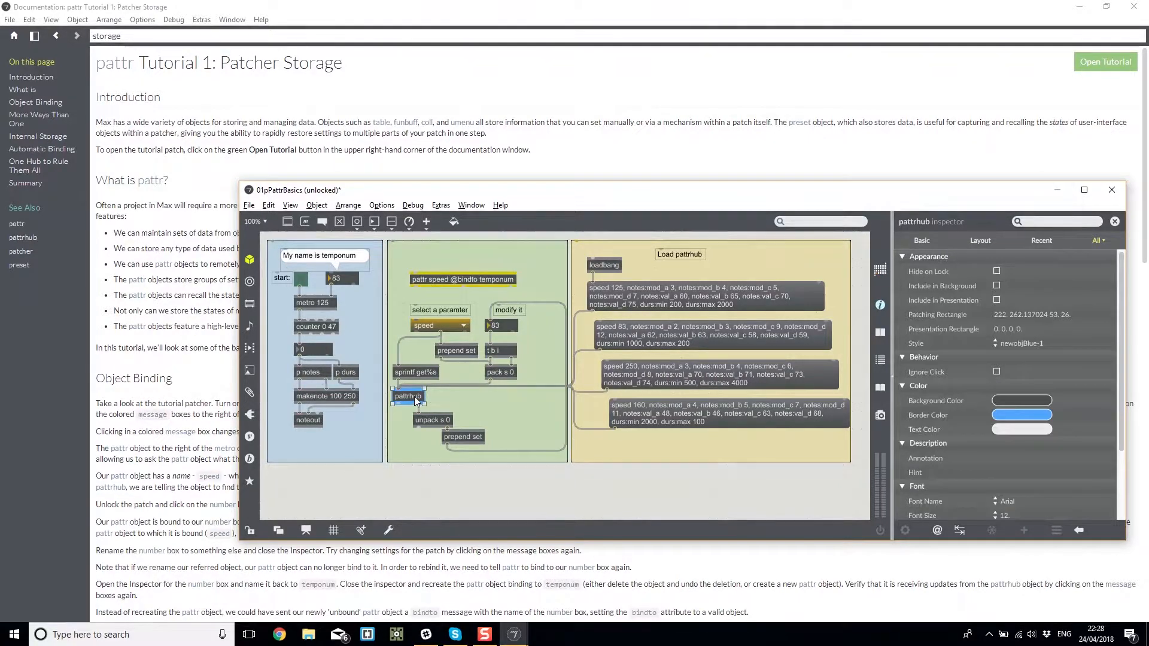
left_click(997, 343)
left_click(1000, 357)
left_click(1001, 349)
left_click(1011, 314)
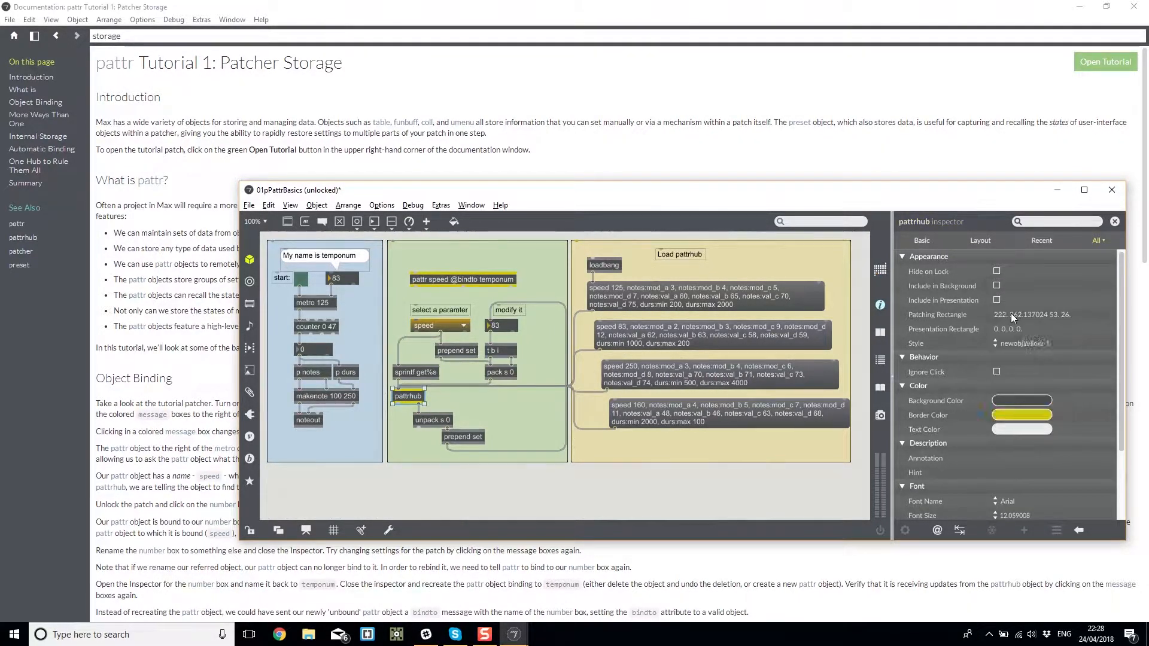
scroll(990, 415, "down", 3)
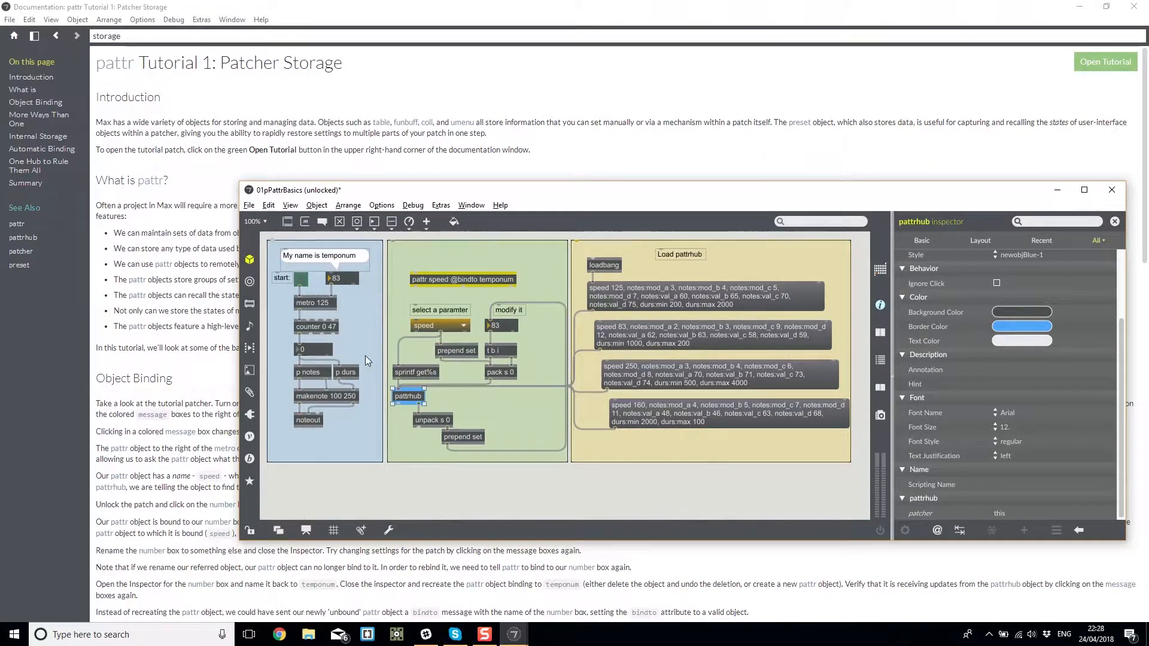
Start the metro, send the speed 83, speed 250 and speed 160 messages to pattrhub, and stop the metro.
left_click(301, 279)
left_click(702, 339, "ctrl")
left_click(695, 371, "ctrl")
left_click(703, 424, "ctrl")
left_click(301, 279)
Compare the pattr speed object's bound object with the scripting name of the tempo number box.
left_click(479, 279)
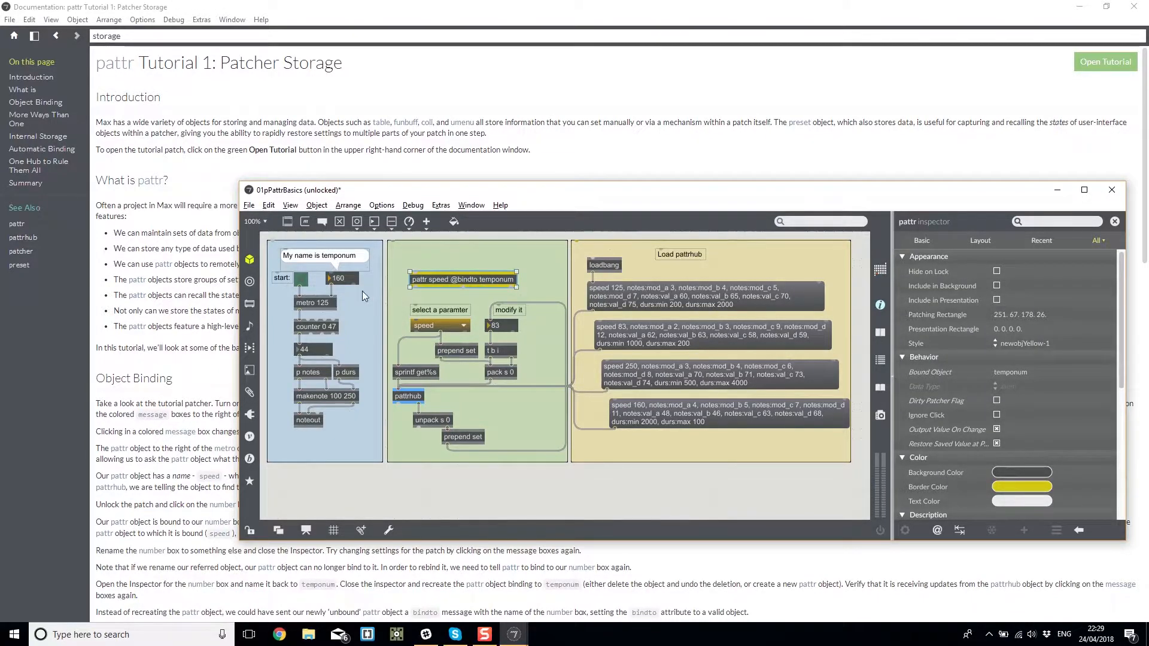
left_click(343, 278)
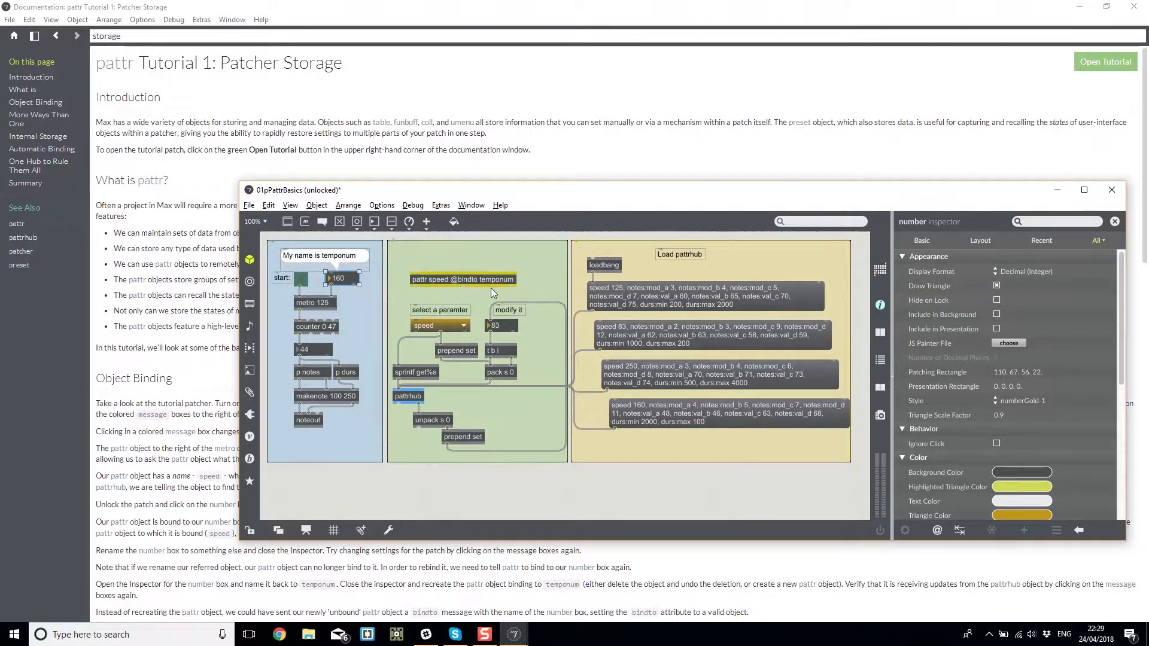
left_click_drag(411, 256, 426, 256)
left_click(425, 277)
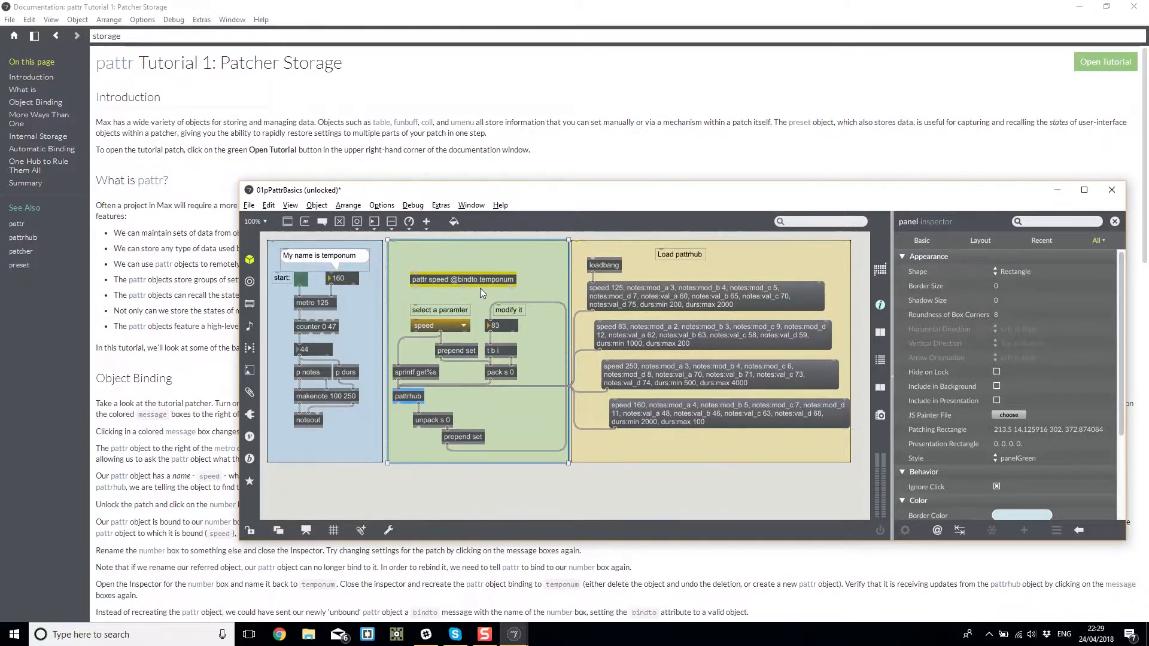
left_click(341, 282)
scroll(1005, 417, "down", 5)
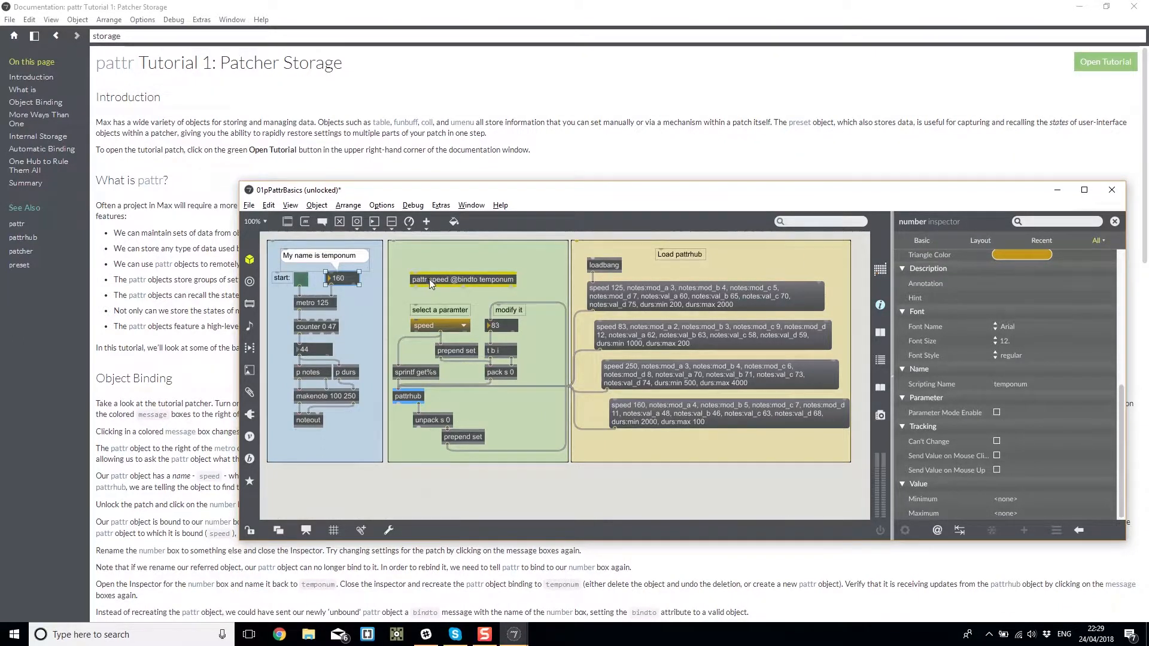
left_click(460, 278)
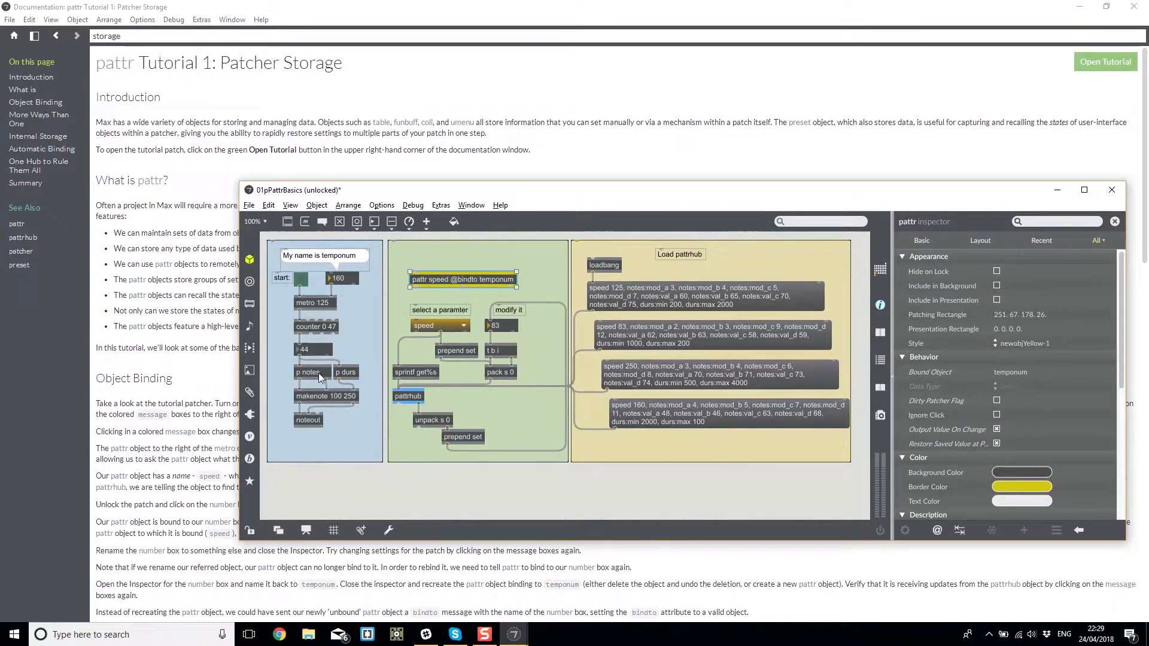
Close the 01pPattrBasics patch and the pattr tutorial documentation window.
left_click(1112, 191)
left_click(701, 406)
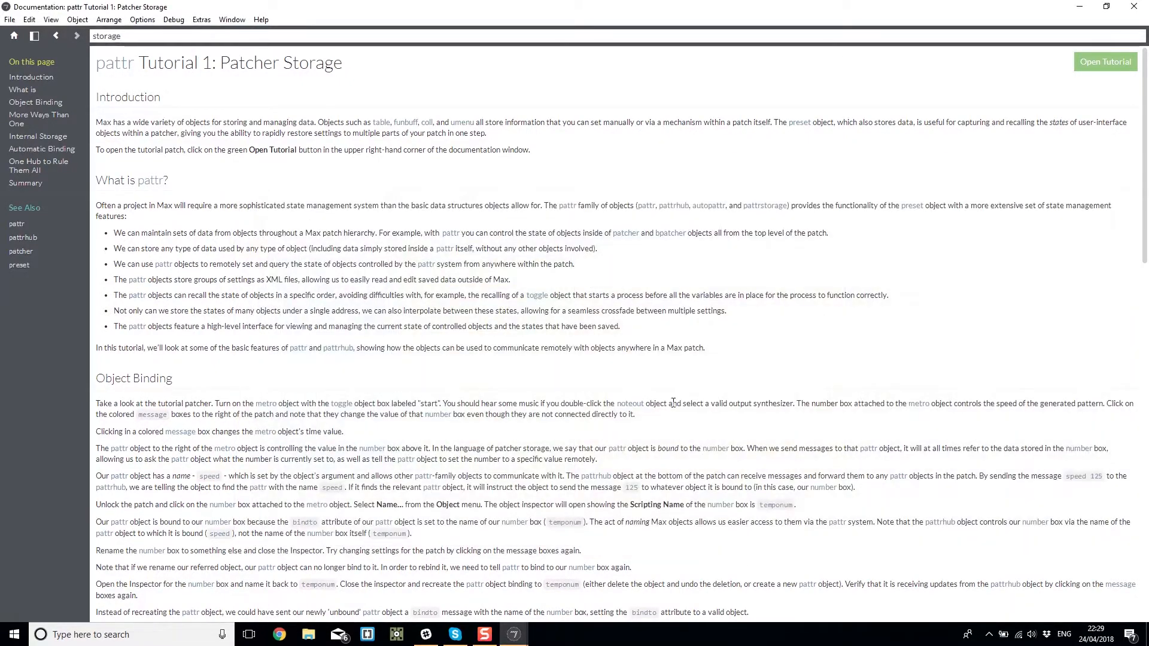
left_click(1134, 6)
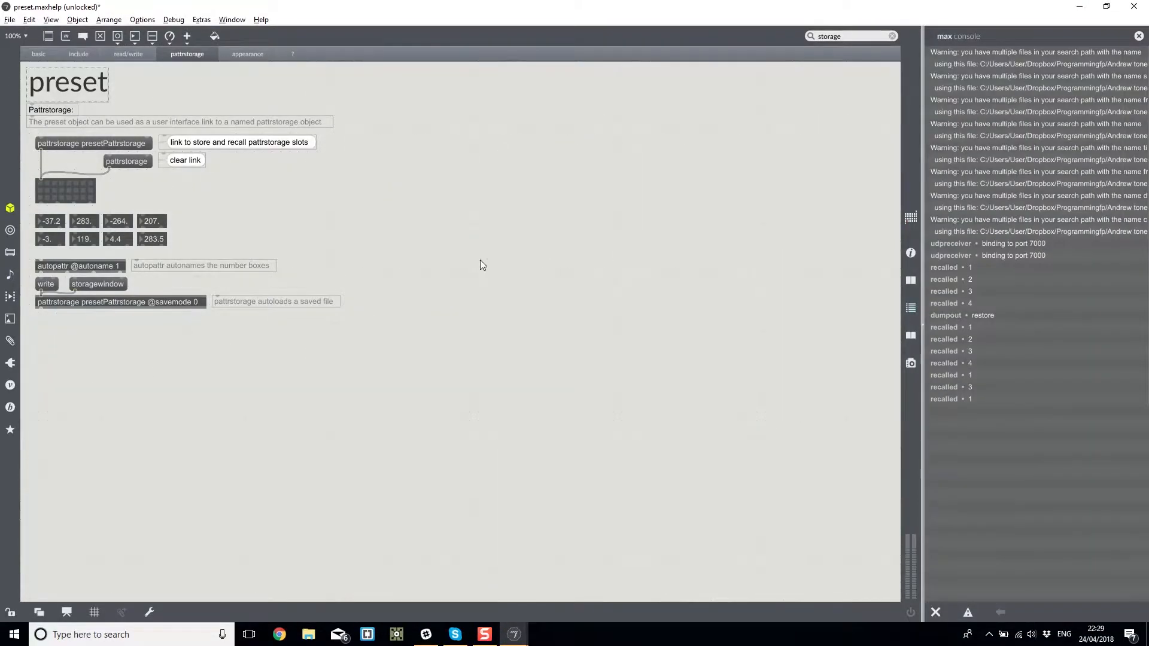
Go back to the basic page of the preset help patch and inspect the first slider's attributes.
left_click(47, 53)
left_click(78, 54)
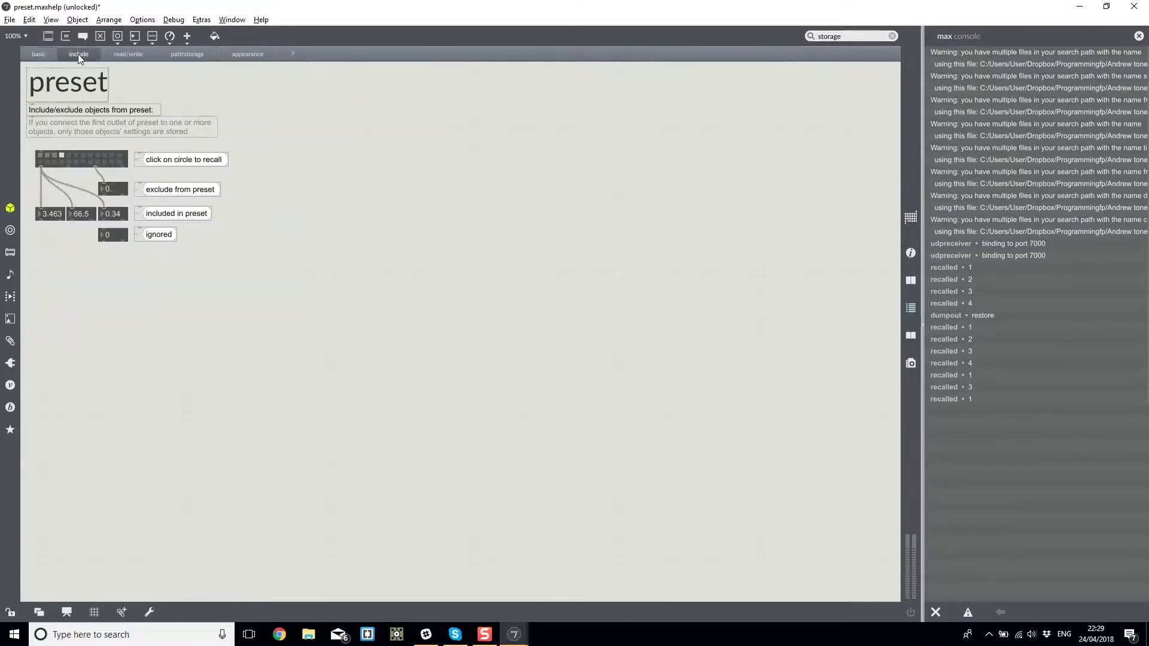
left_click(38, 55)
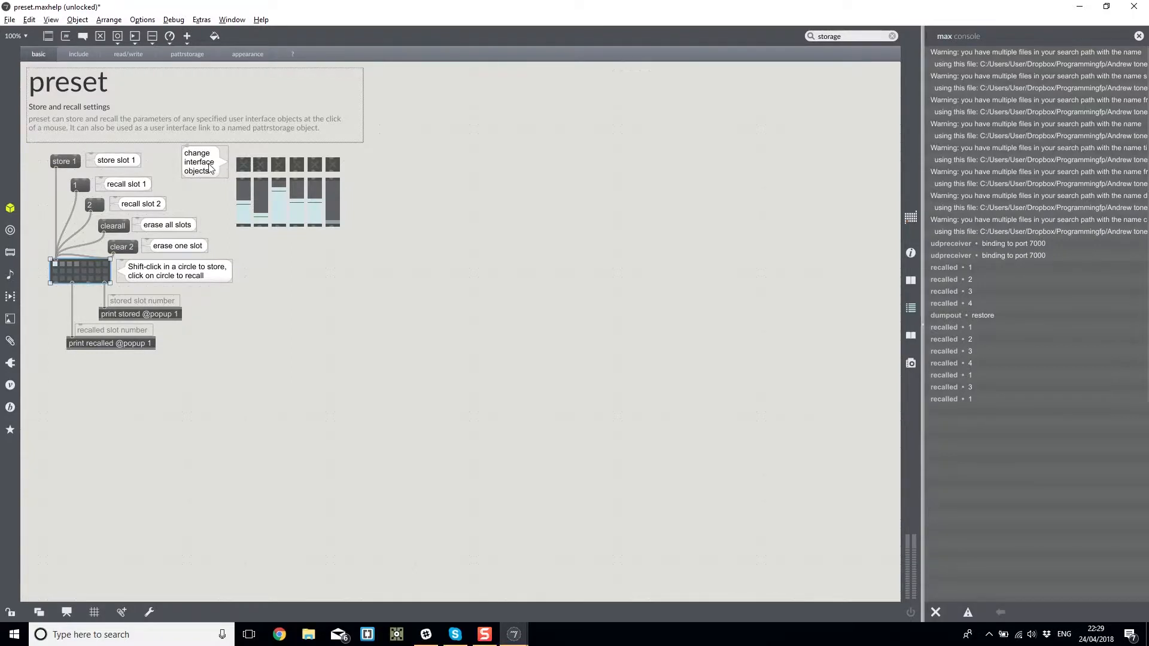
left_click(242, 203)
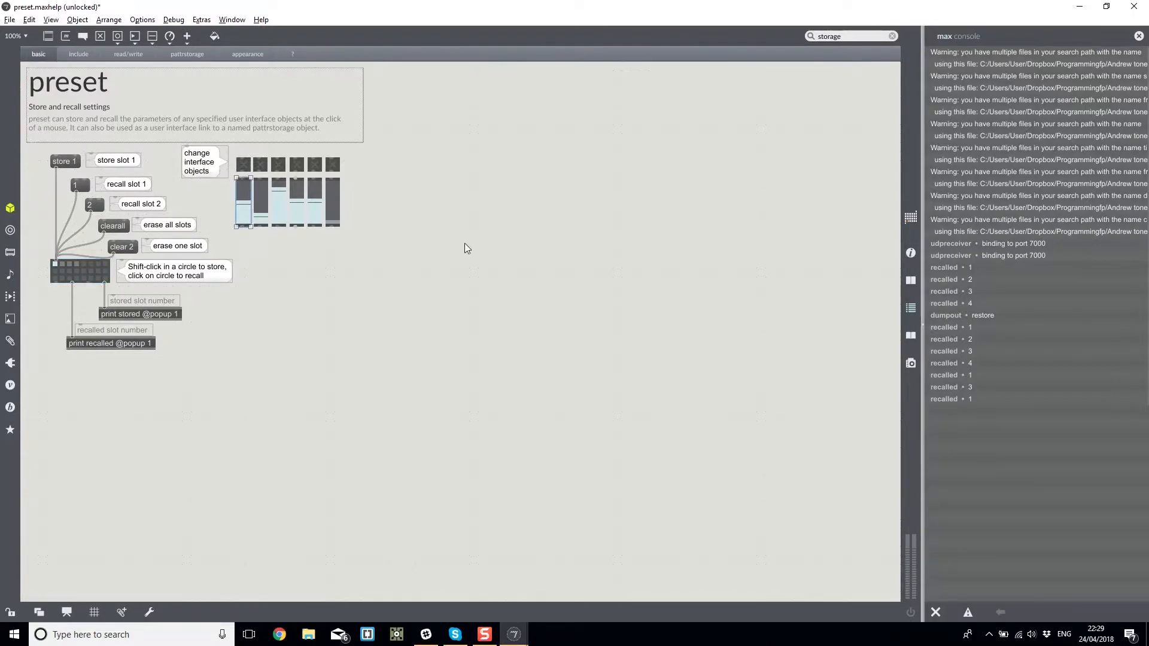
left_click(907, 257)
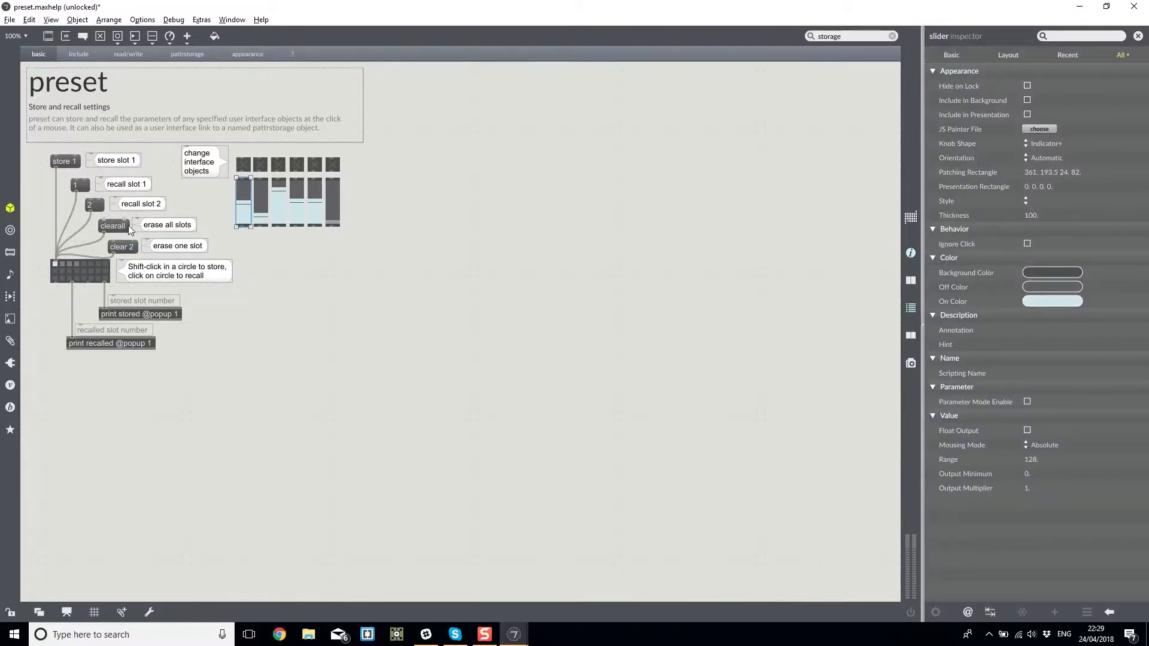
Recall preset slots 1 and 2 alternately through their message boxes, finishing on slot 1.
left_click(82, 187)
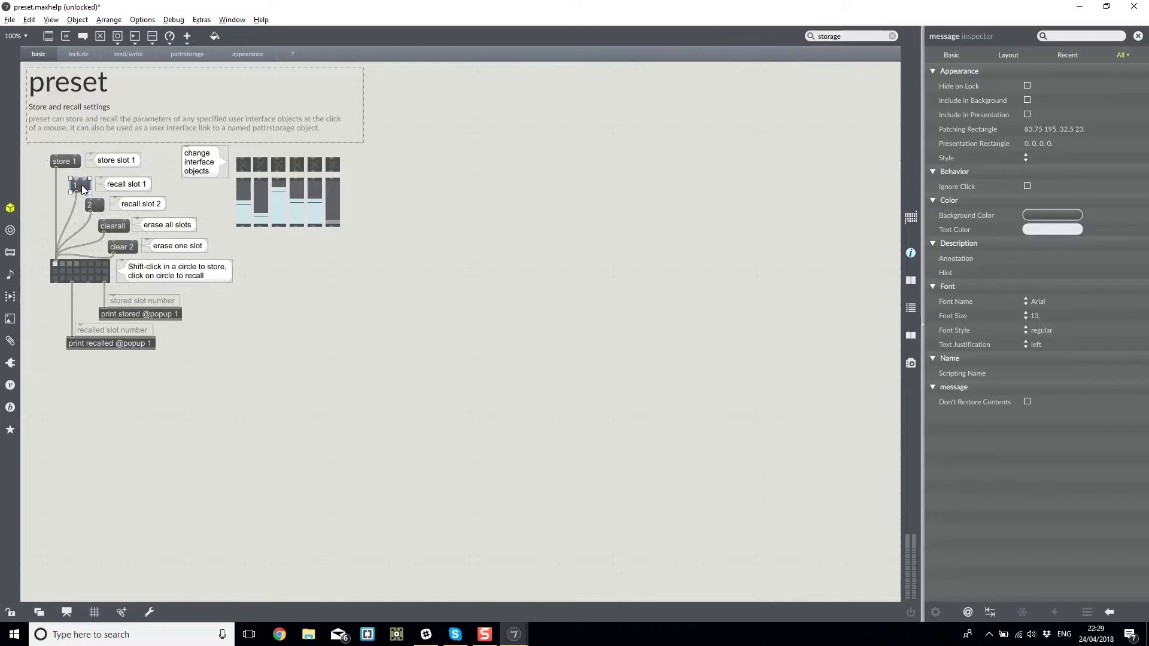
left_click(82, 187, "ctrl")
left_click(91, 204, "ctrl")
left_click(82, 187, "ctrl")
left_click(91, 206, "ctrl")
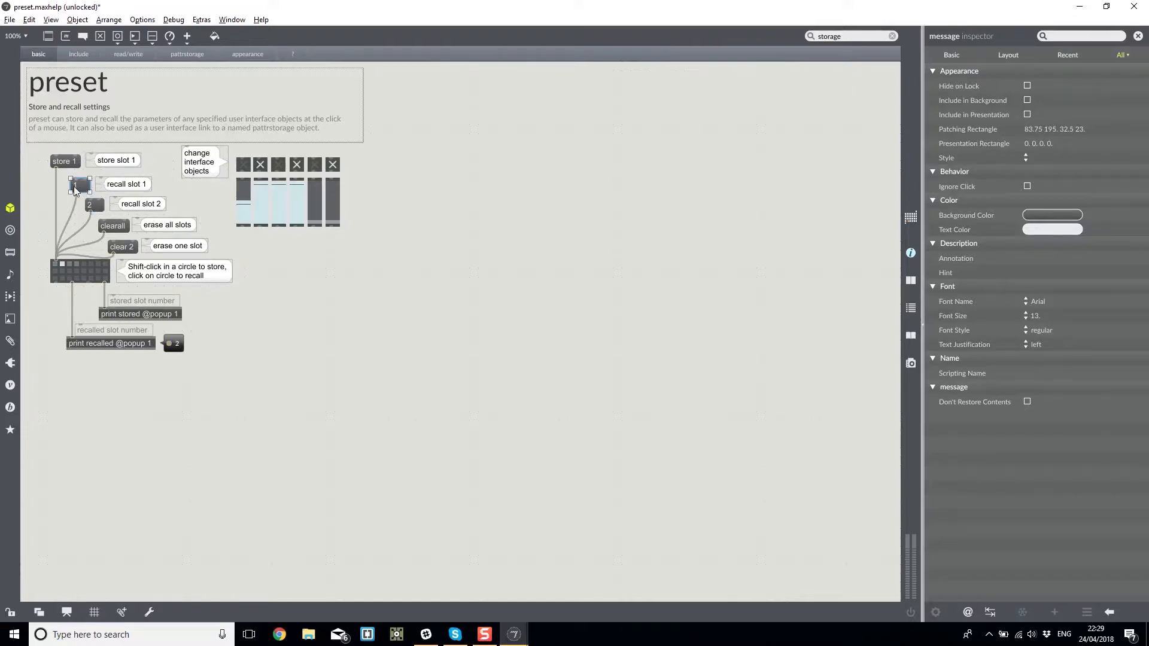
left_click(75, 190, "ctrl")
left_click(359, 298)
key("n")
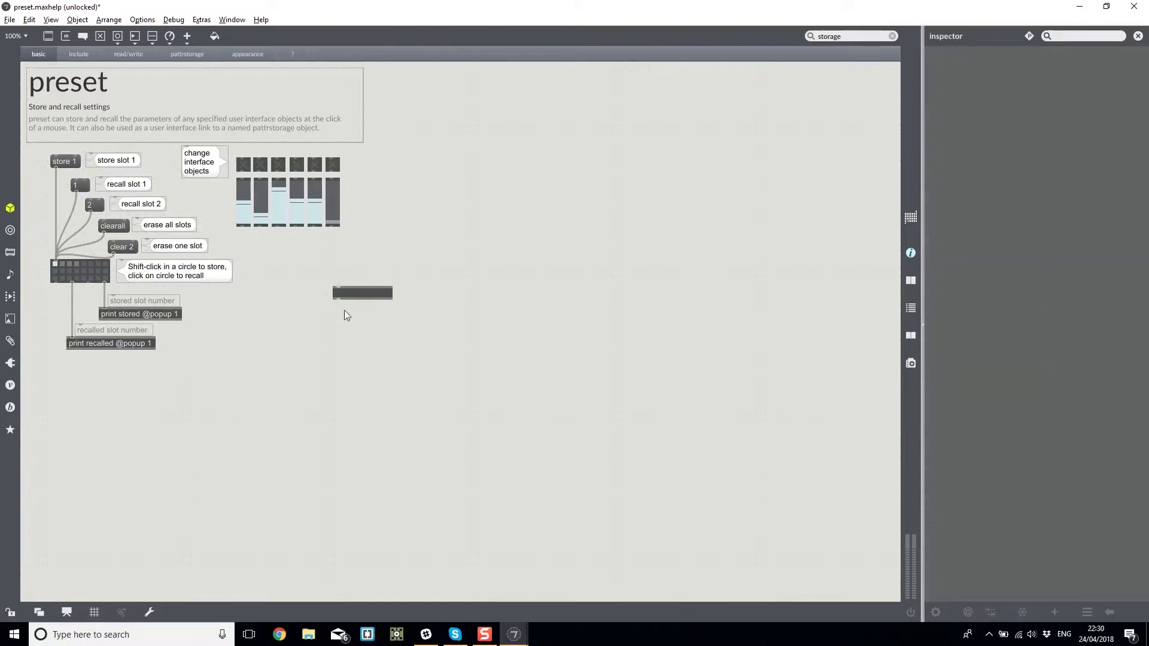
left_click(355, 296)
key("Delete")
Add a trial slider below the existing interface objects, try the preset slots, and delete the slider.
key("s")
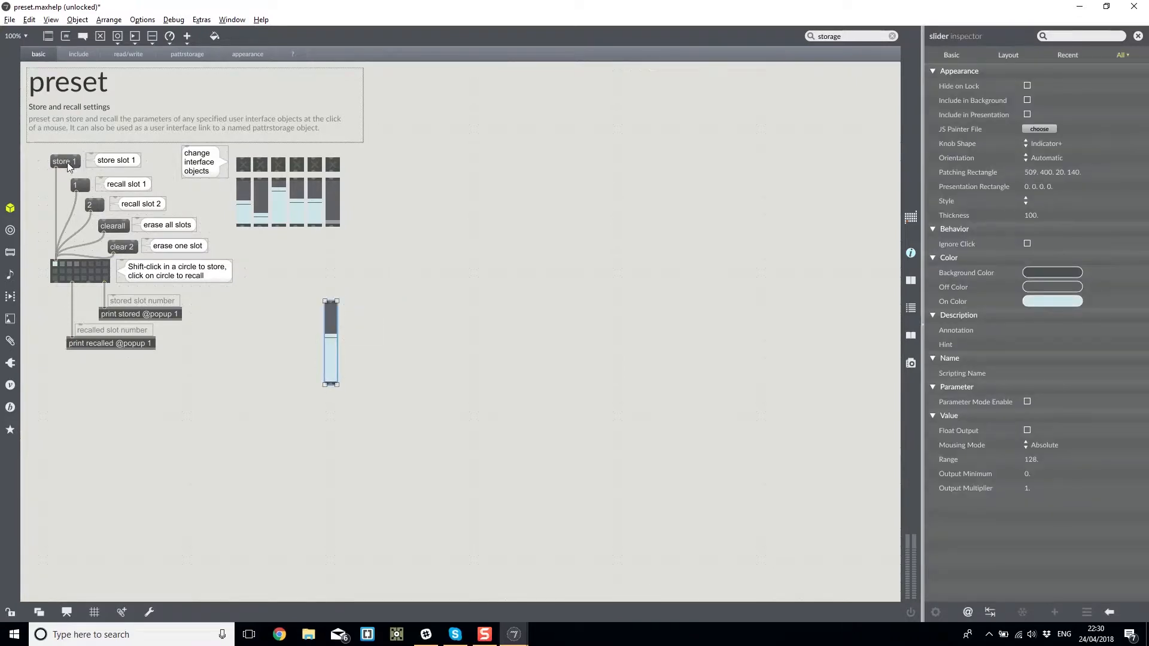
left_click(70, 263)
left_click(55, 263)
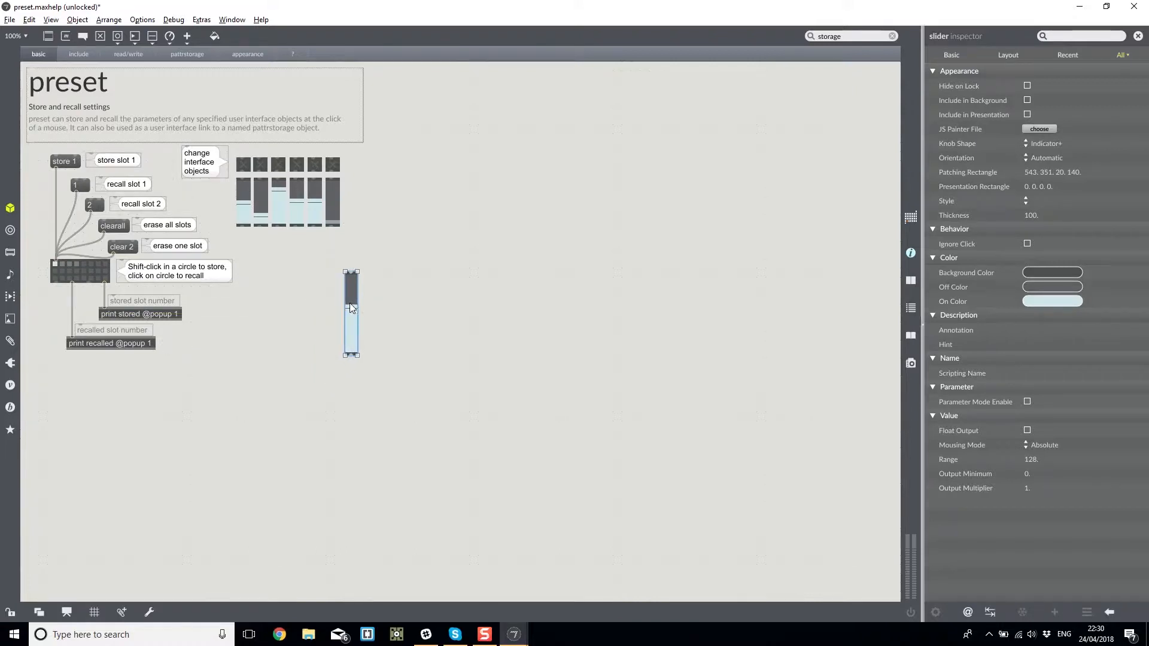
key("Delete")
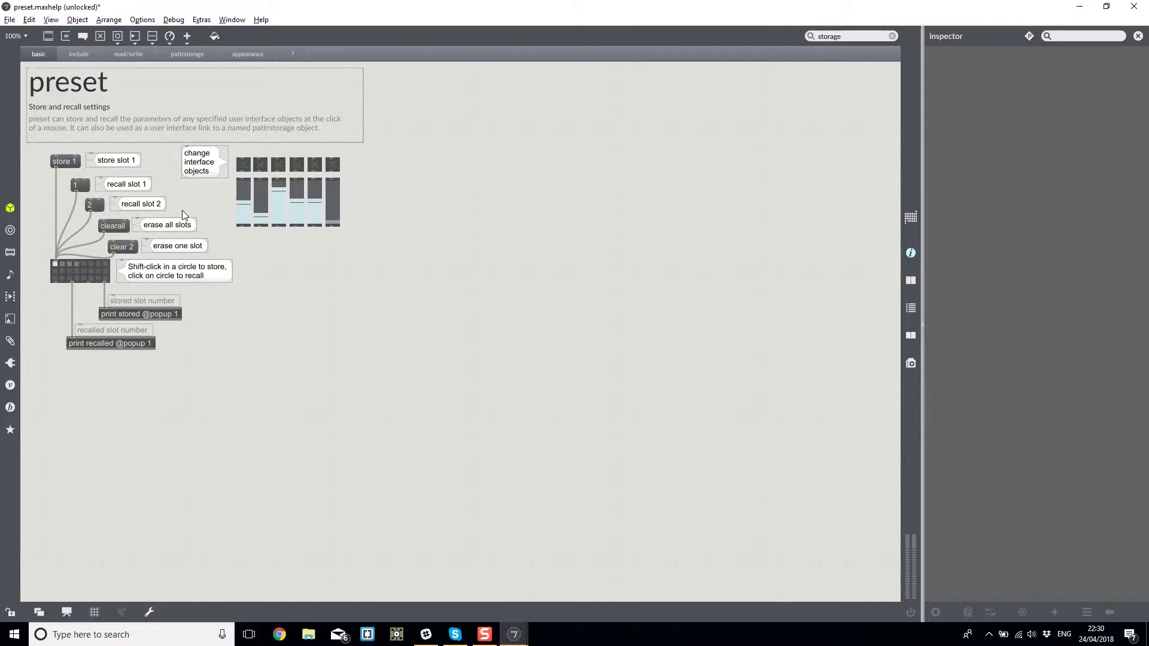
Lock the help patch and store the current settings in slot 6, and in slot 15 with the first two toggles on.
left_click(87, 272)
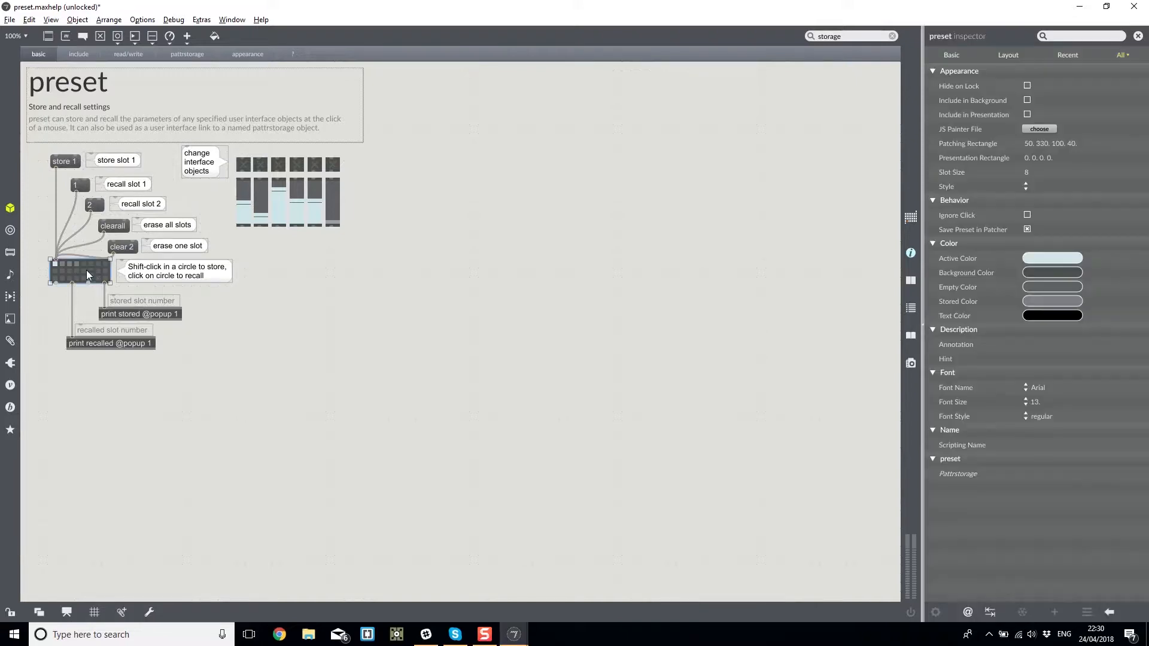
key("ctrl+e")
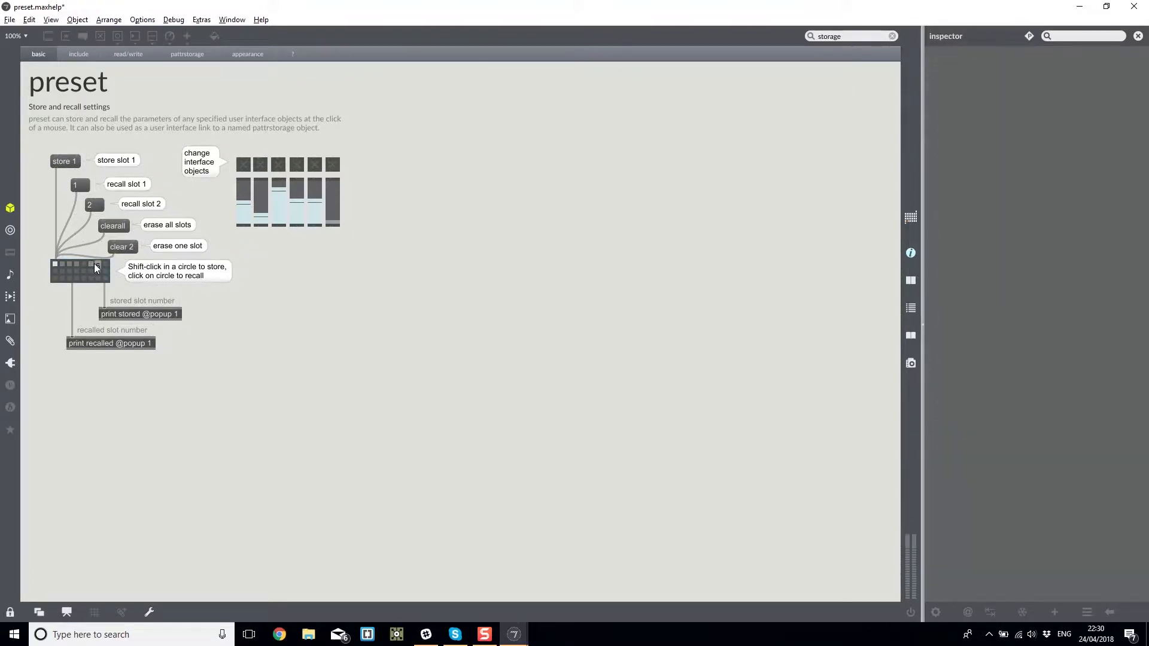
left_click(93, 265, "shift")
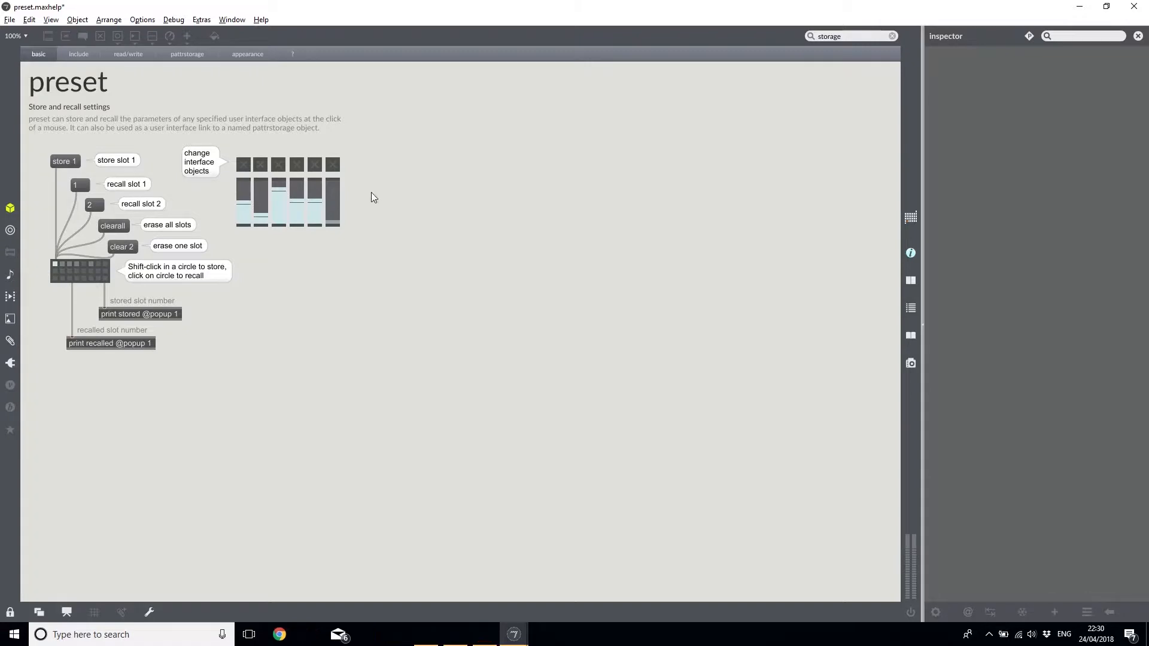
left_click(246, 165)
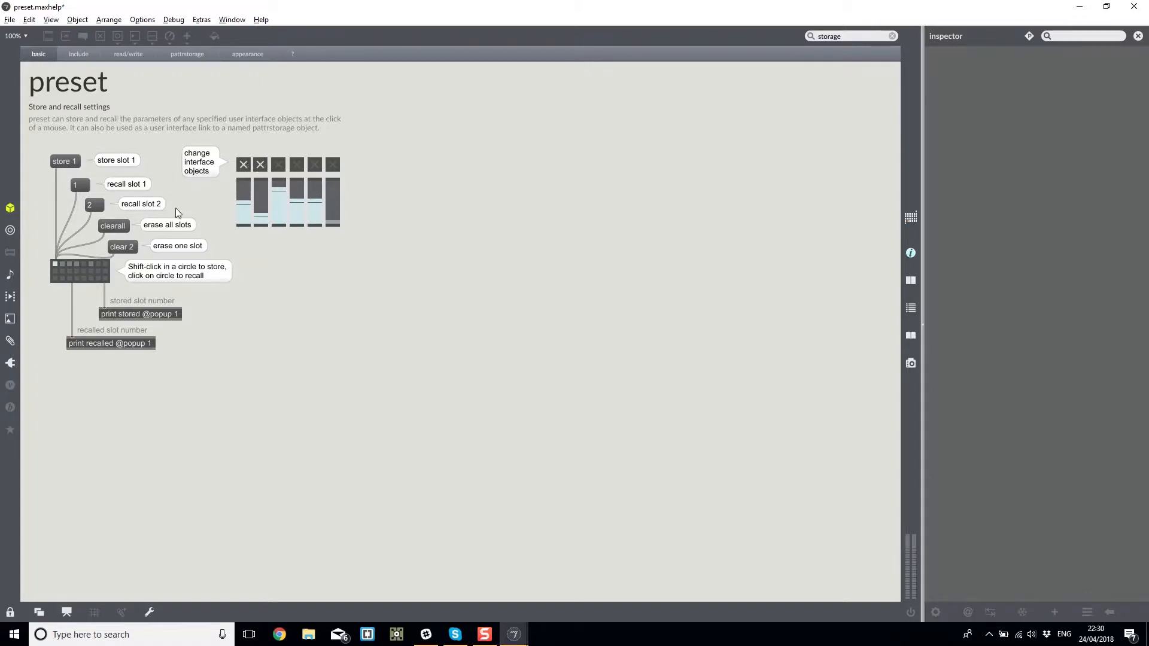
left_click(102, 274, "shift")
Recall several stored presets from the first row of the preset object, finishing with slot 15.
left_click(56, 264)
left_click(76, 264)
left_click(64, 264)
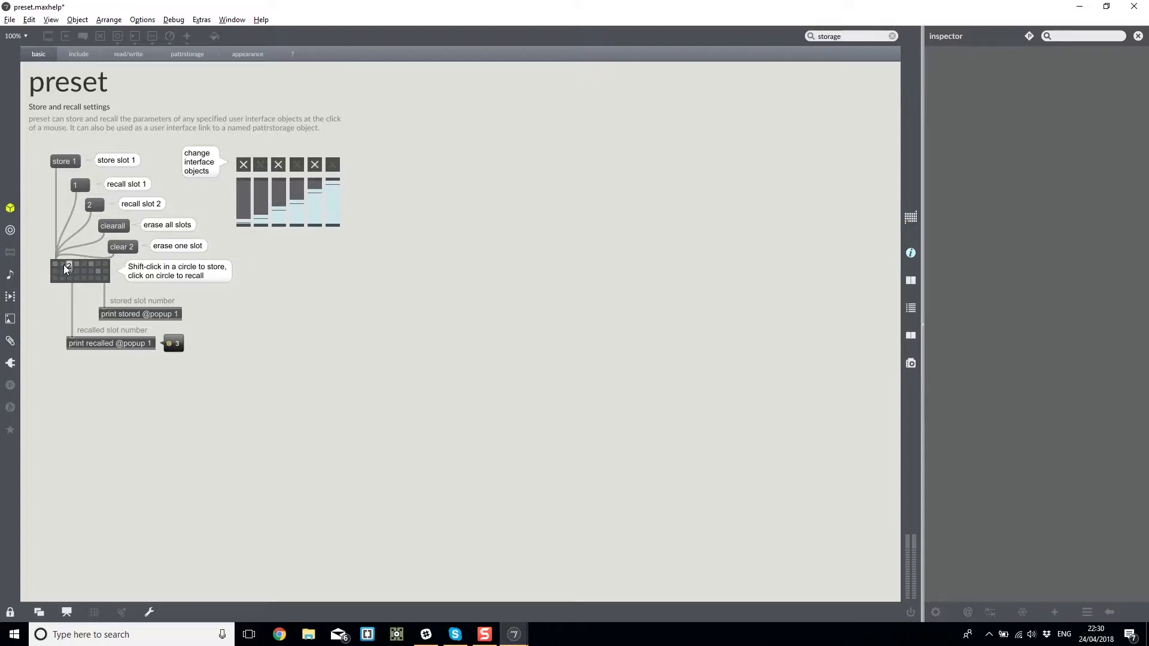
left_click(60, 265)
left_click(101, 273)
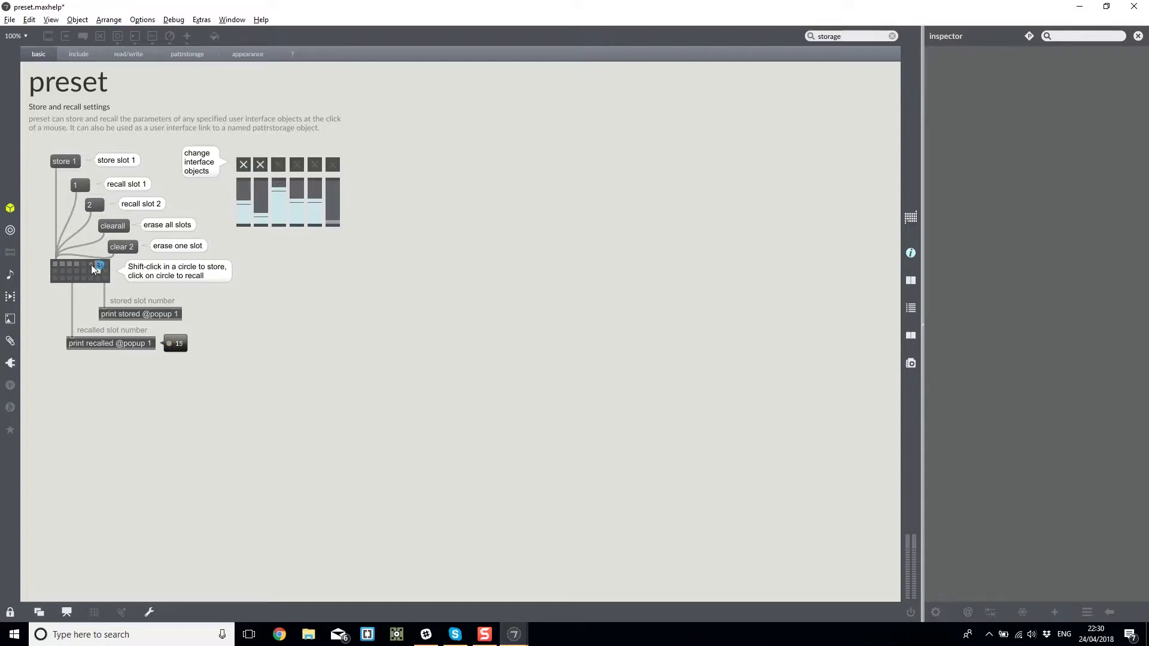
Unlock the help patch and add a new slider beside the existing row of toggles and sliders.
key("ctrl+e")
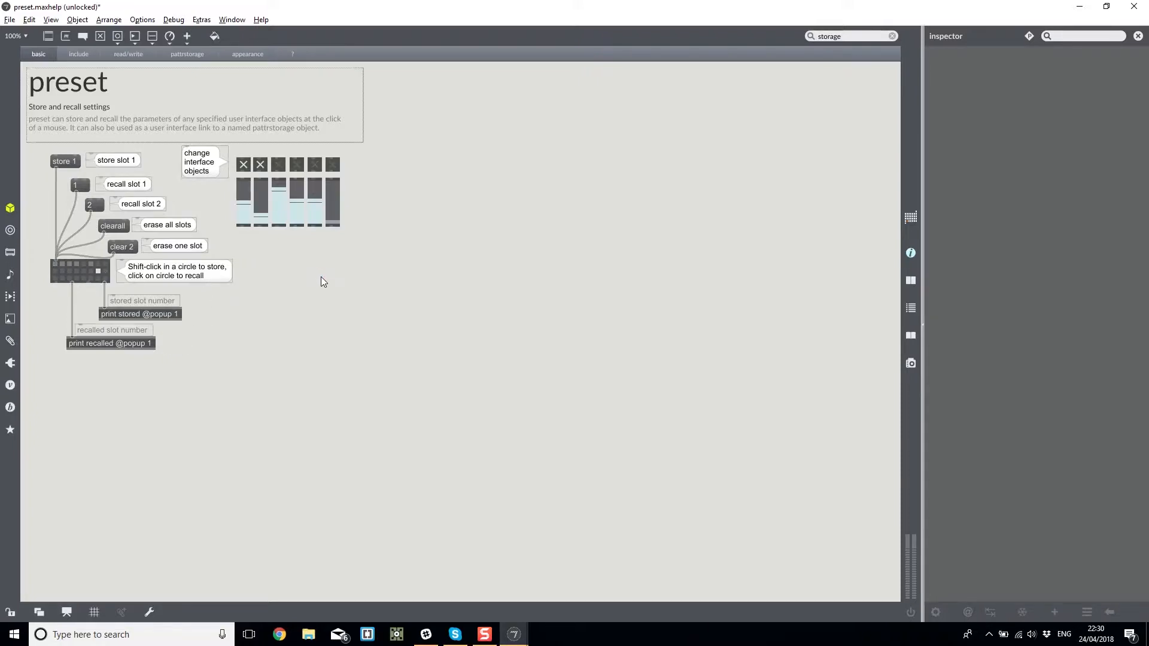
key("s")
left_click_drag(327, 347, 360, 168)
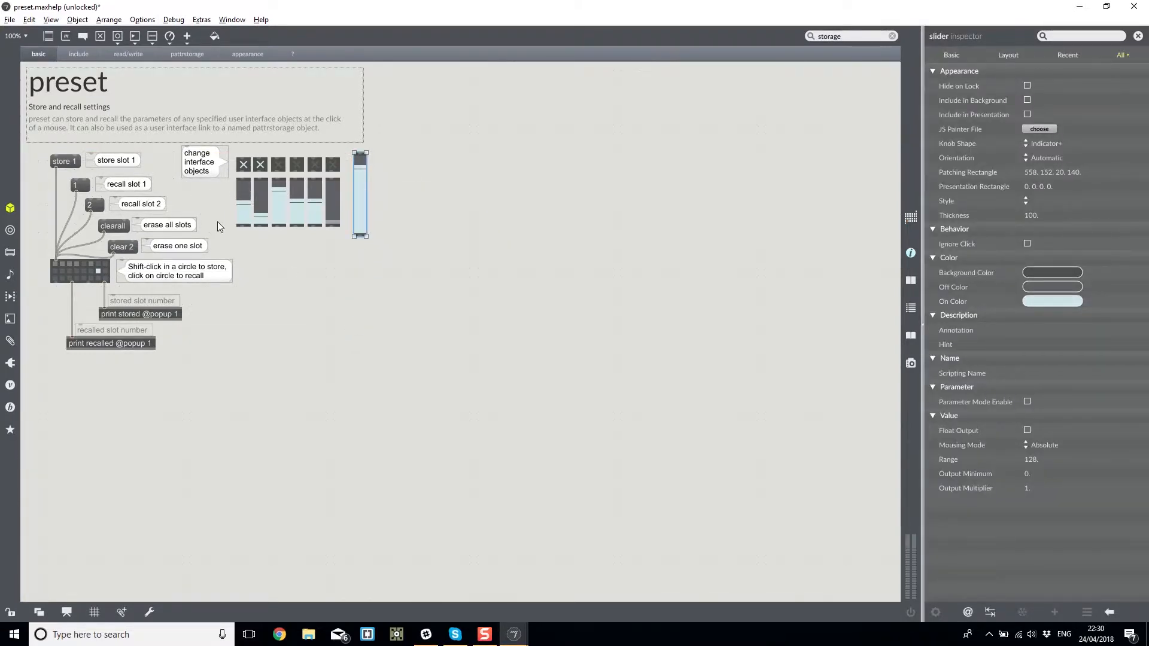
Lock the help patch, store its settings in slot 21, and compare slots 1 and 21 after moving the new slider.
key("ctrl+e")
left_click(85, 276, "shift")
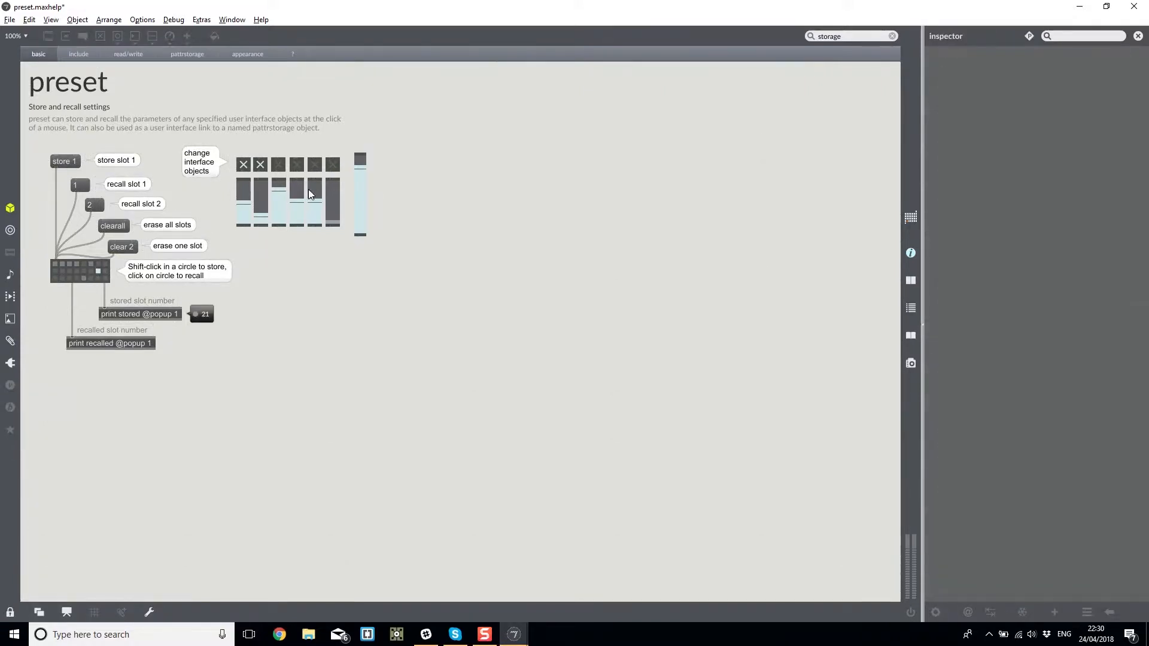
left_click(55, 264)
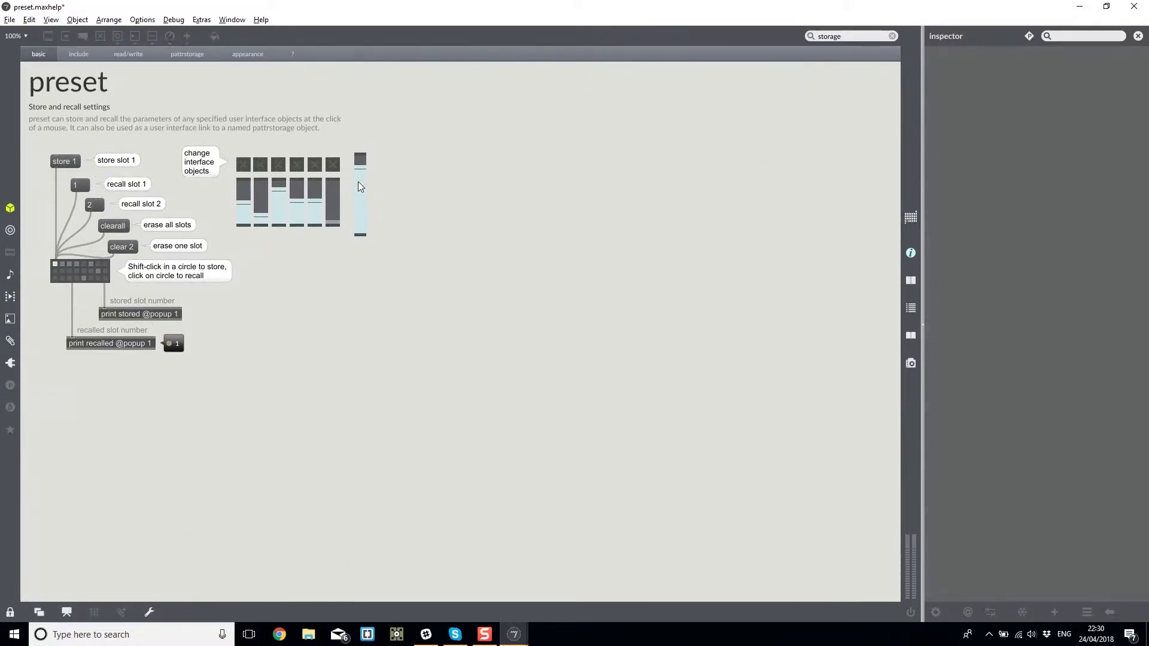
left_click_drag(360, 187, 360, 221)
left_click(83, 278)
left_click(55, 264)
left_click(84, 278)
left_click(54, 263)
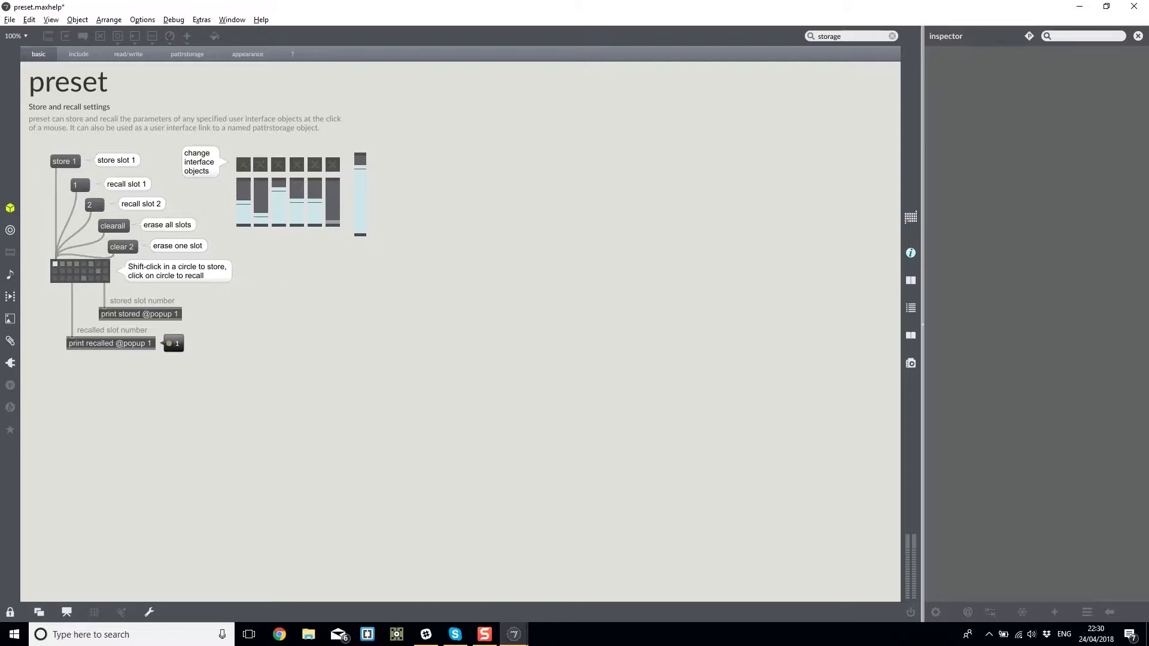
Close the preset help patch and open the recent project AES.maxproj.
left_click(1133, 8)
left_click(615, 360)
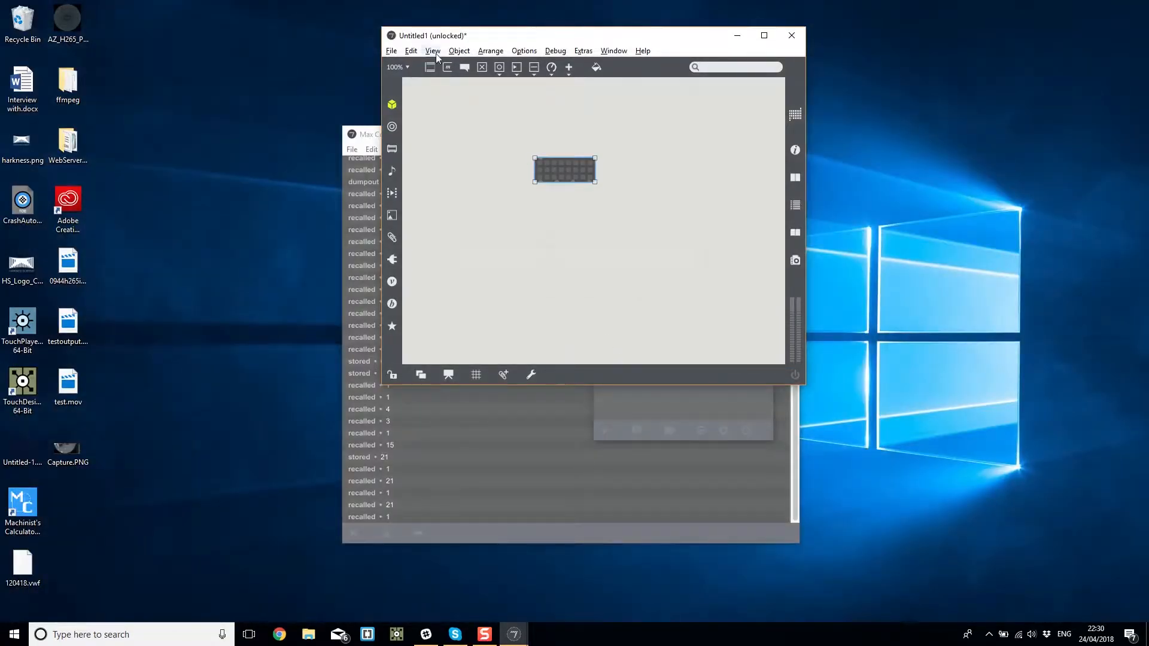
left_click(391, 51)
mouse_move(476, 178)
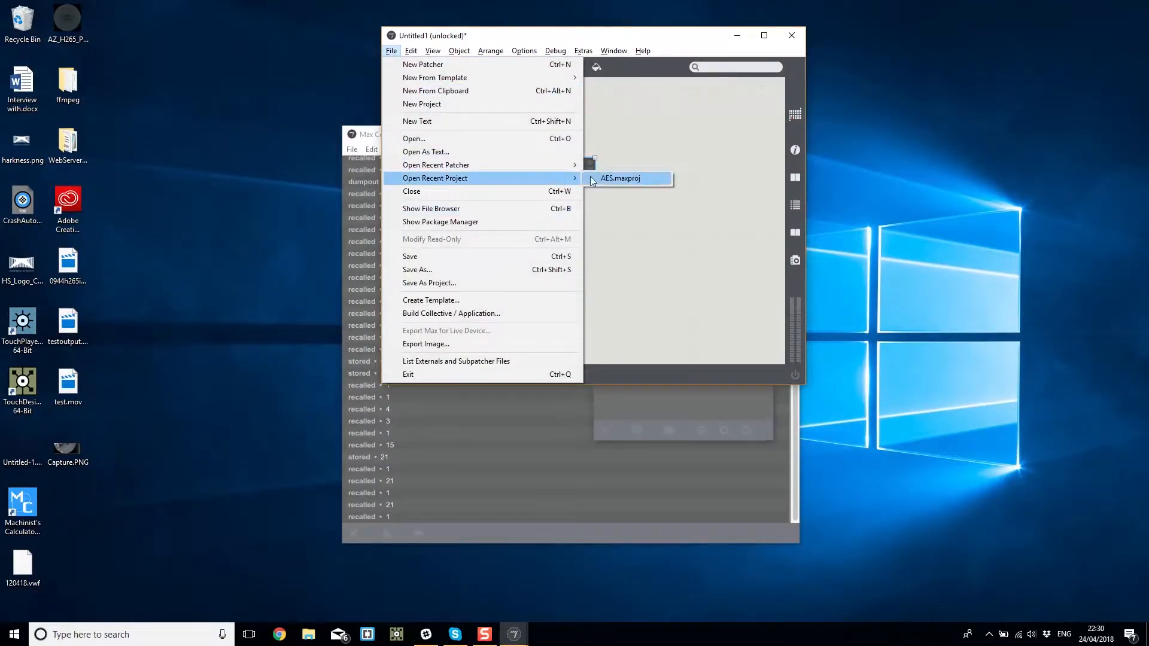
left_click(592, 177)
Close the untitled patch without saving and open the AES v0 patch from the project.
left_click(748, 54)
left_click(792, 36)
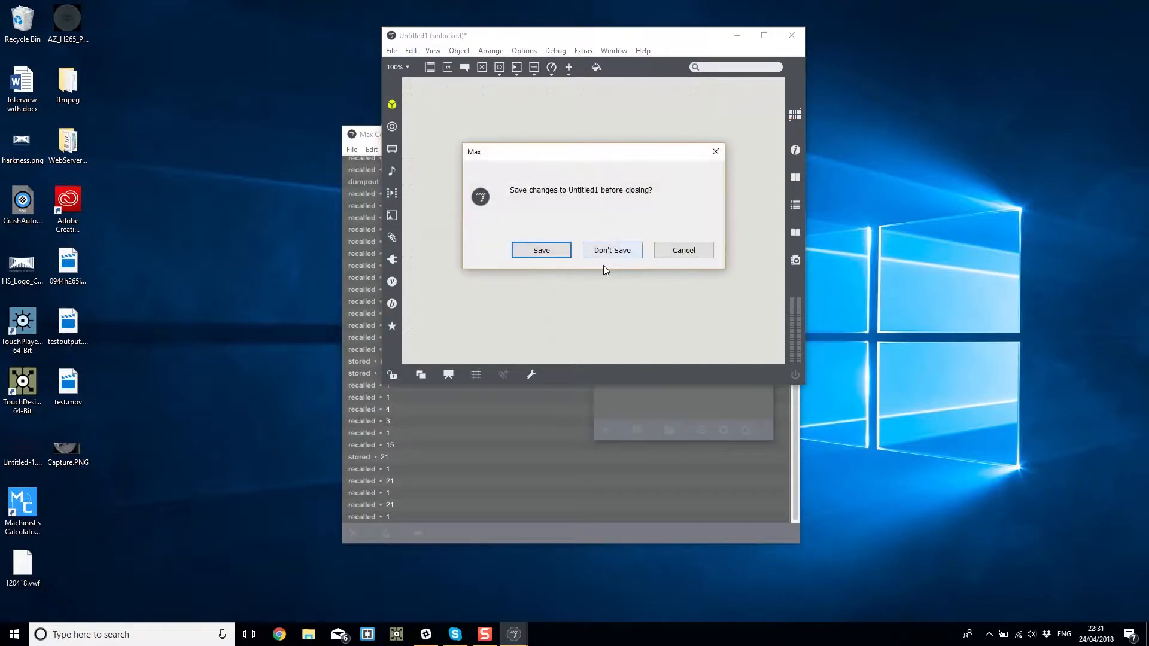
left_click(606, 250)
double_click(647, 142)
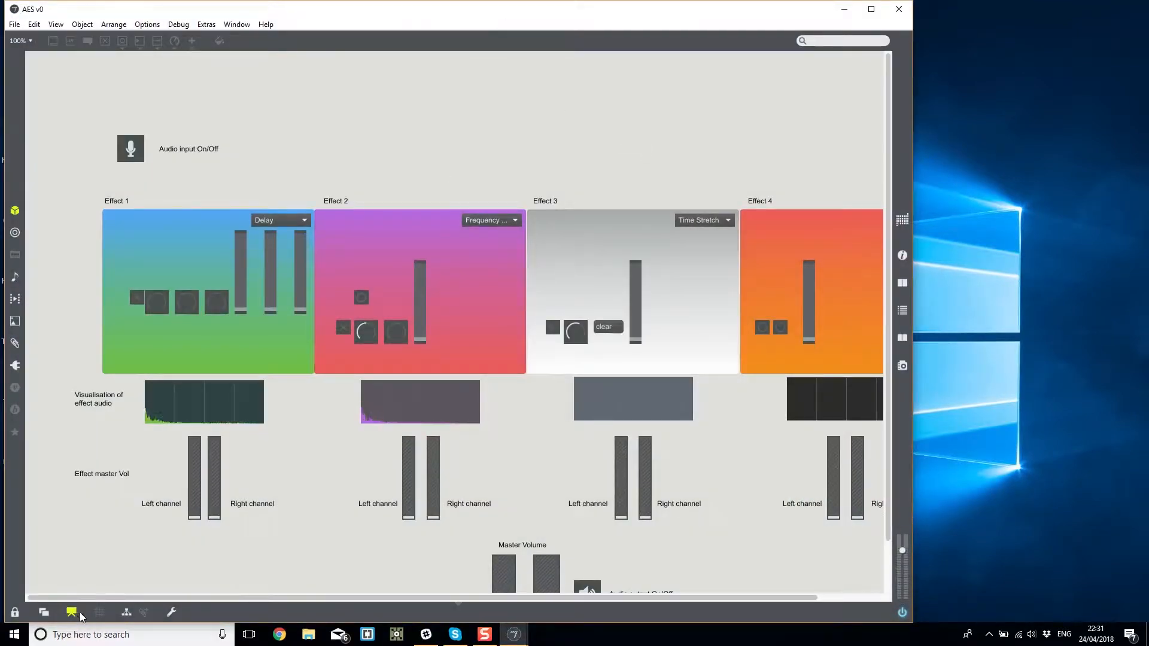
Switch AES v0 from presentation to patching mode, unlock it, and maximise its window.
left_click(73, 613)
left_click(16, 613)
scroll(622, 339, "down", 4)
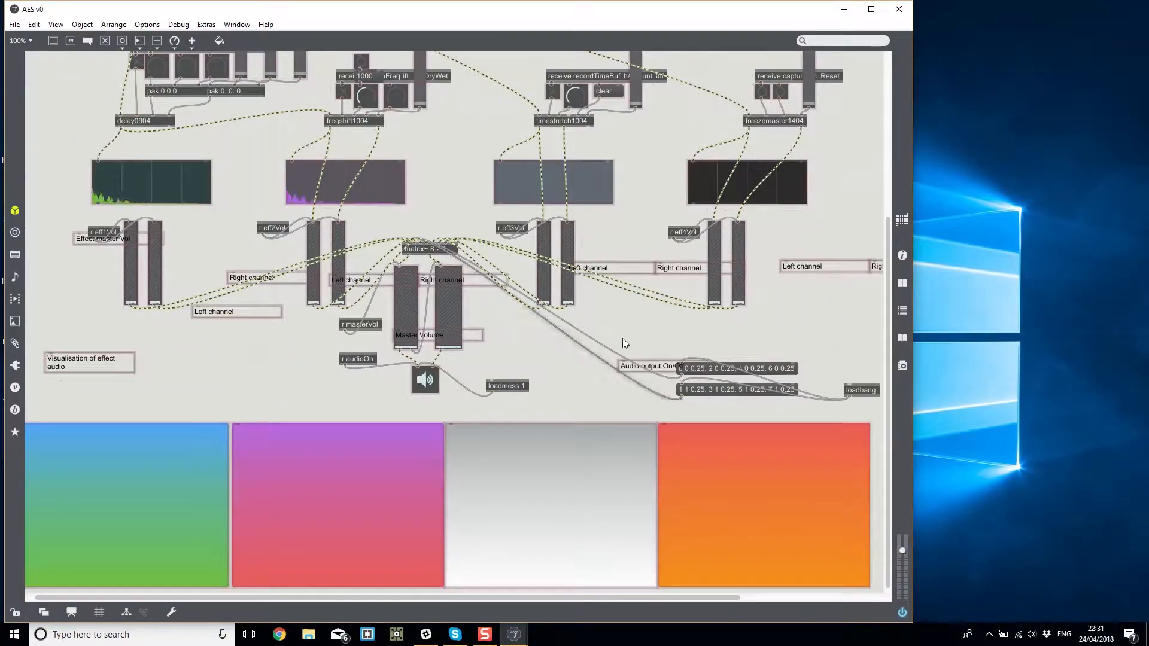
scroll(624, 340, "up", 4)
double_click(706, 9)
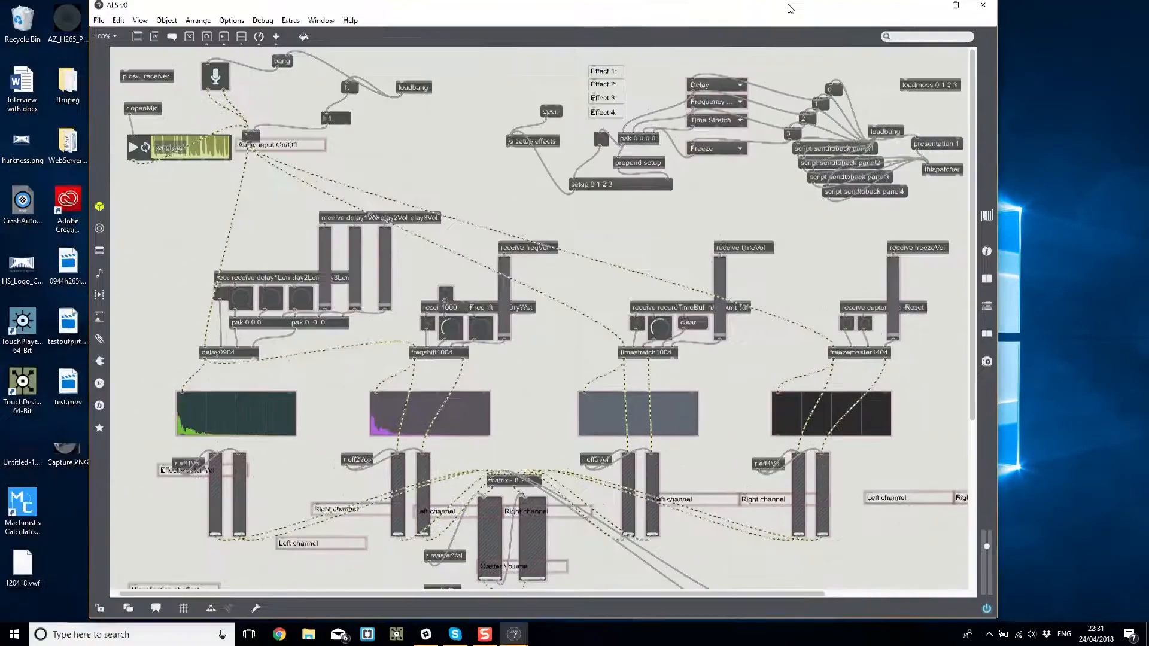
Add a preset object in the empty area beside the freeze effect's visualisation.
type("npreset")
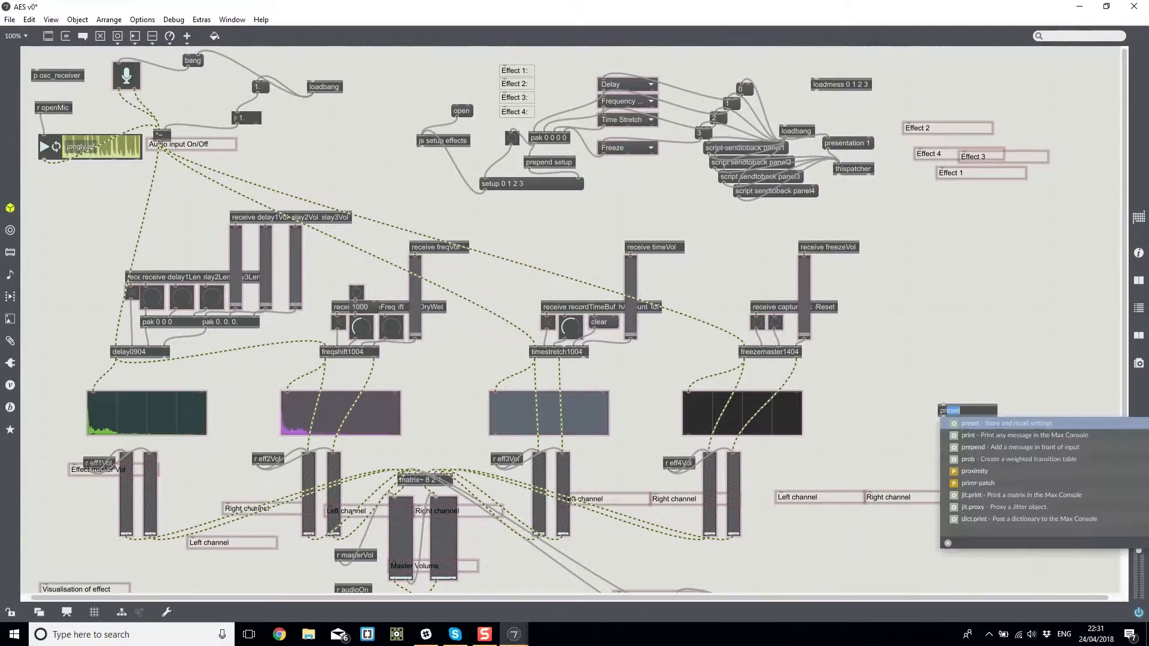
key("Return")
left_click(932, 398)
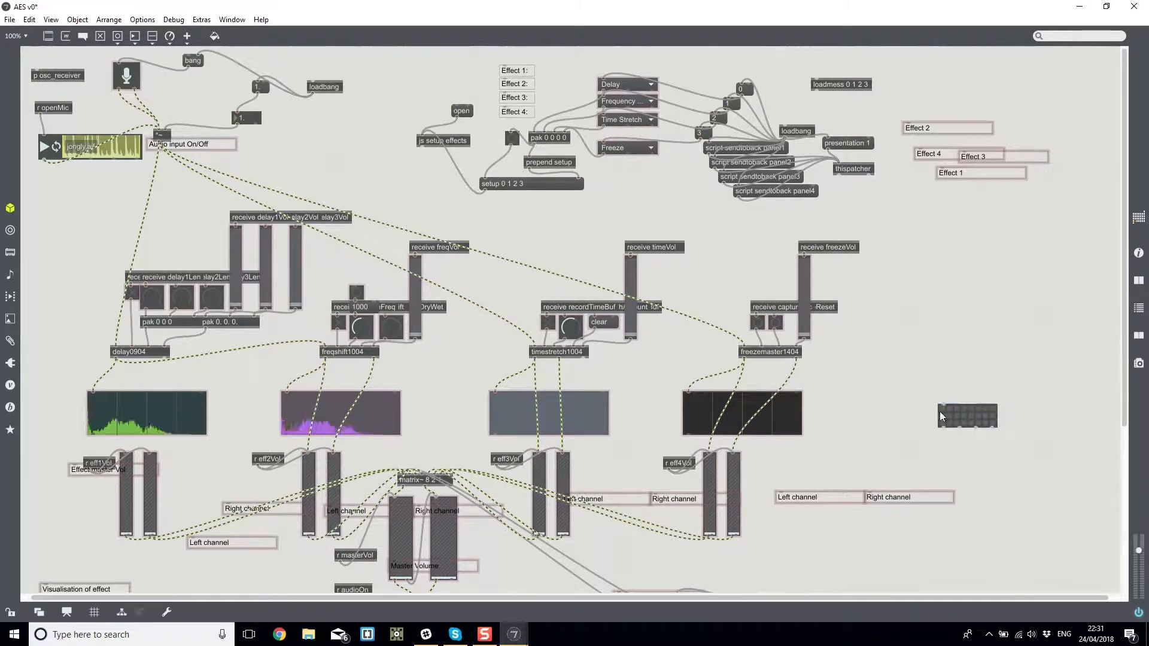
Lock the patch, switch on the delay toggle, and turn up the delay effect's three dials and three volume sliders.
left_click(152, 297)
key("ctrl+e")
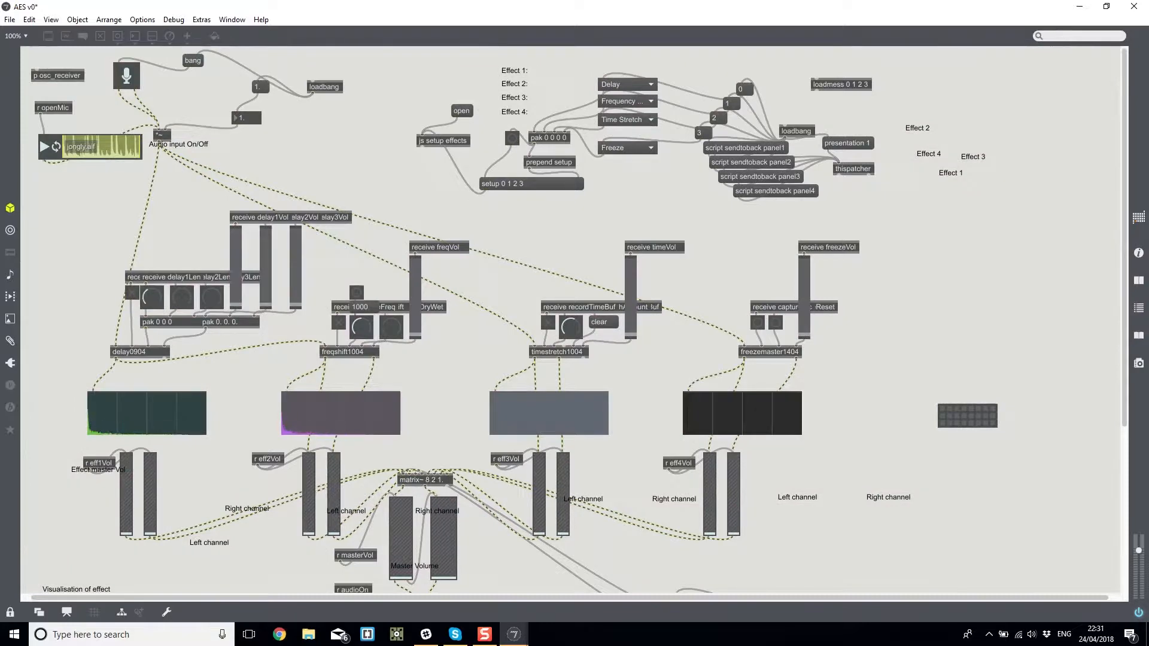
left_click(131, 293)
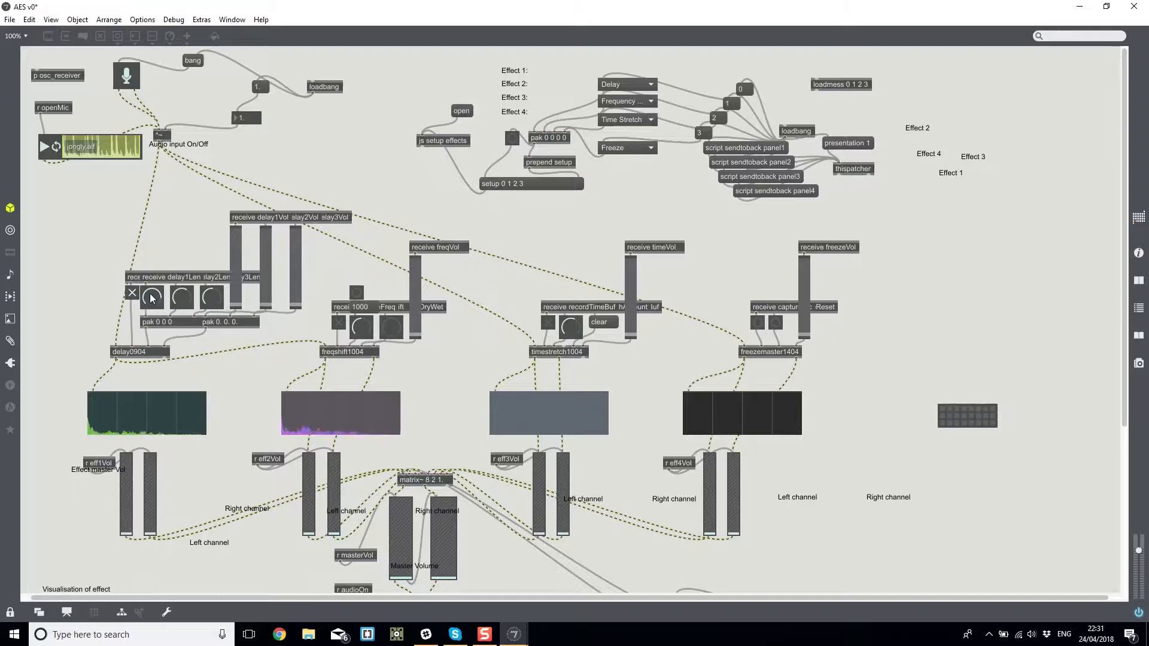
left_click_drag(237, 276, 297, 231)
left_click(261, 243)
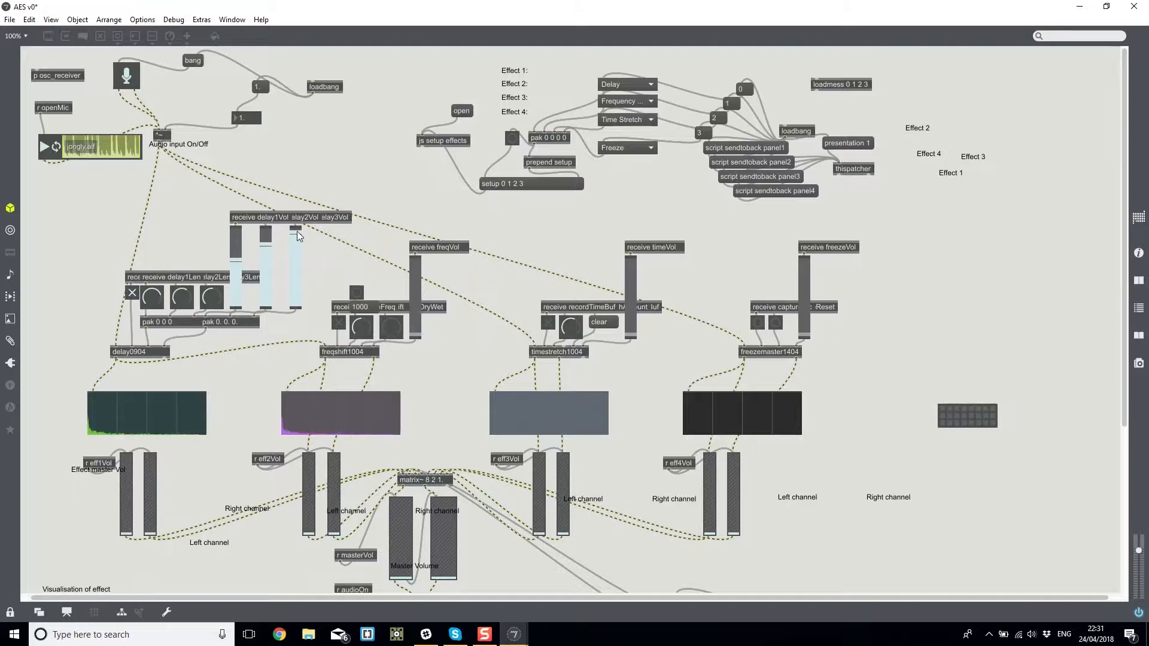
Raise the frequency shift effect's channel levels and the master volume, and store the settings in preset slot 1.
mouse_move(308, 483)
left_mouse_down()
mouse_move(308, 497)
mouse_move(309, 485)
left_mouse_up()
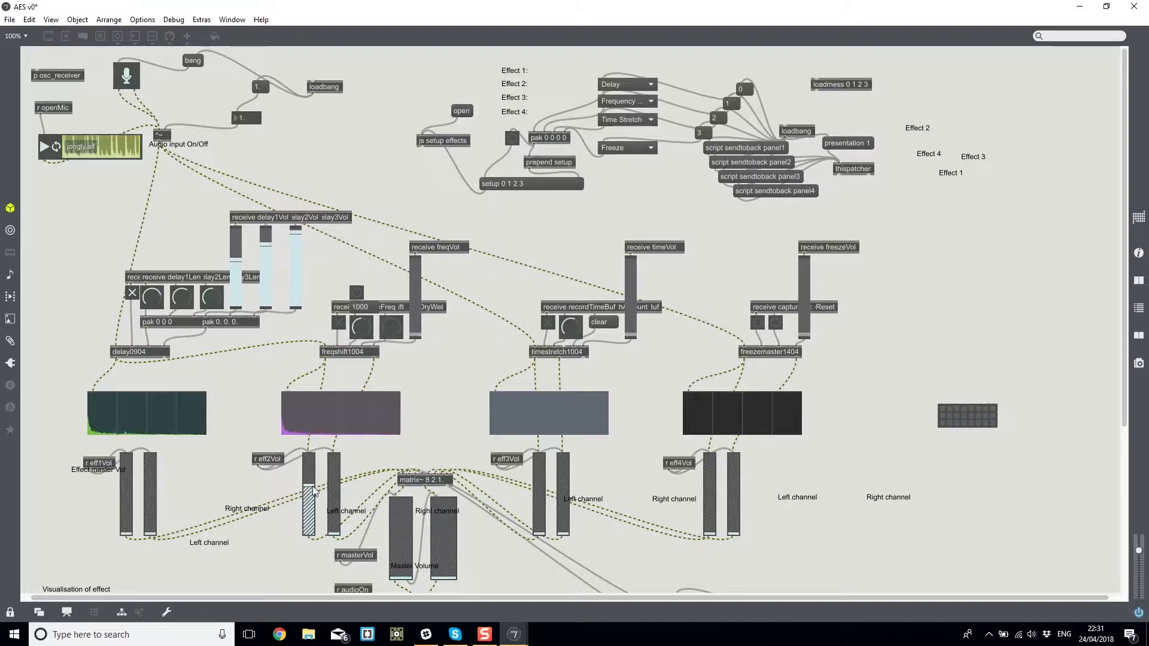
left_click(334, 484)
left_click_drag(395, 570, 395, 525)
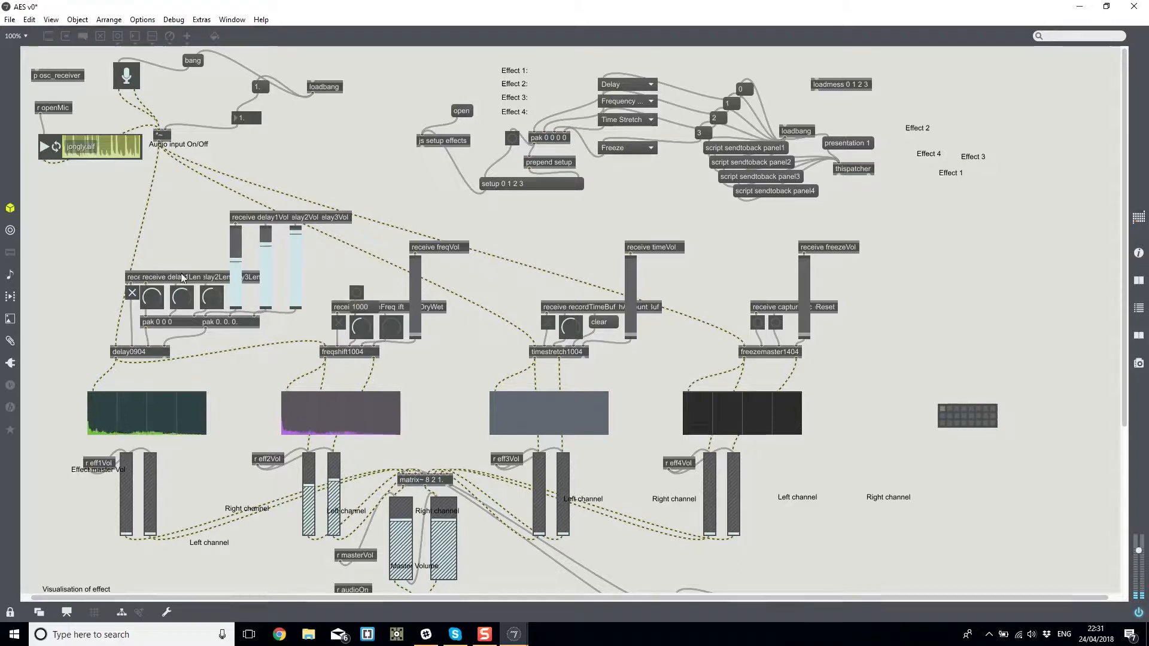
Turn off the delay, bring its controls and all raised levels down to zero, and store this state in slot 24.
left_click(129, 297)
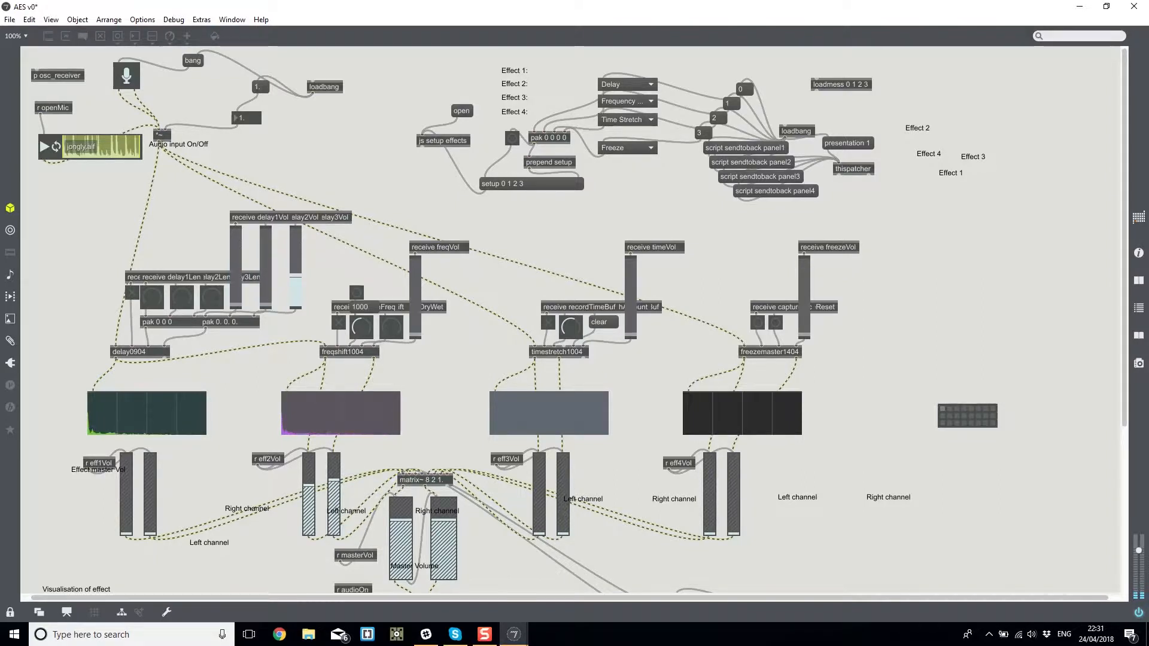
left_click_drag(295, 276, 290, 308)
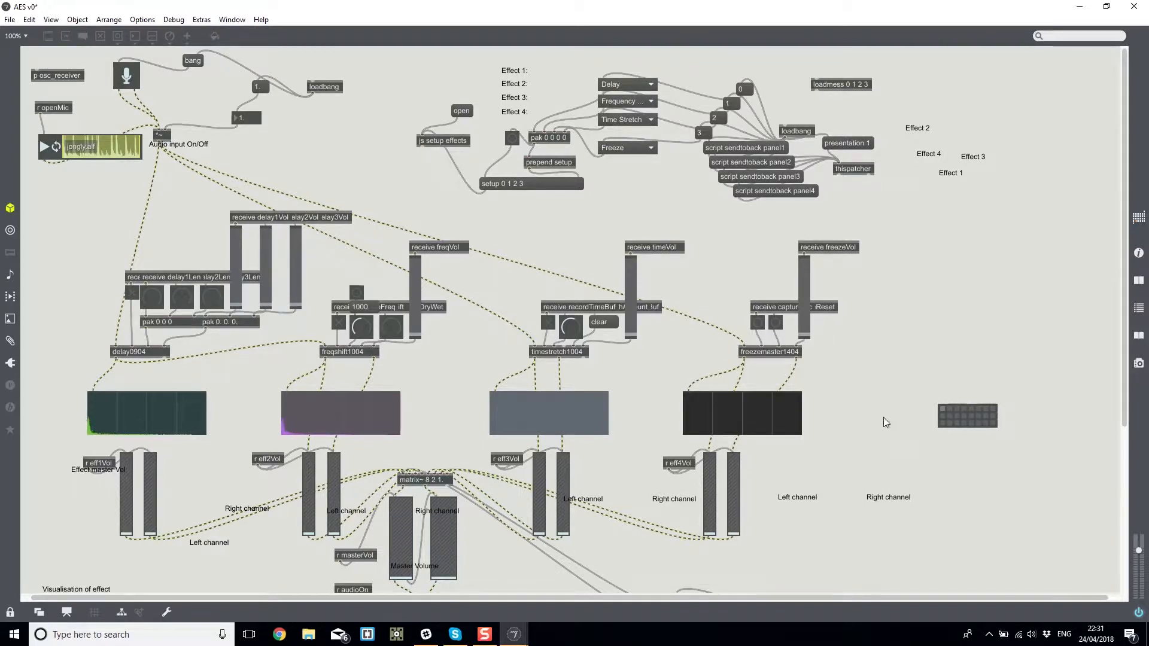
Recall preset slots 1 and 24 alternately to compare the delay and volume settings.
left_click(942, 409)
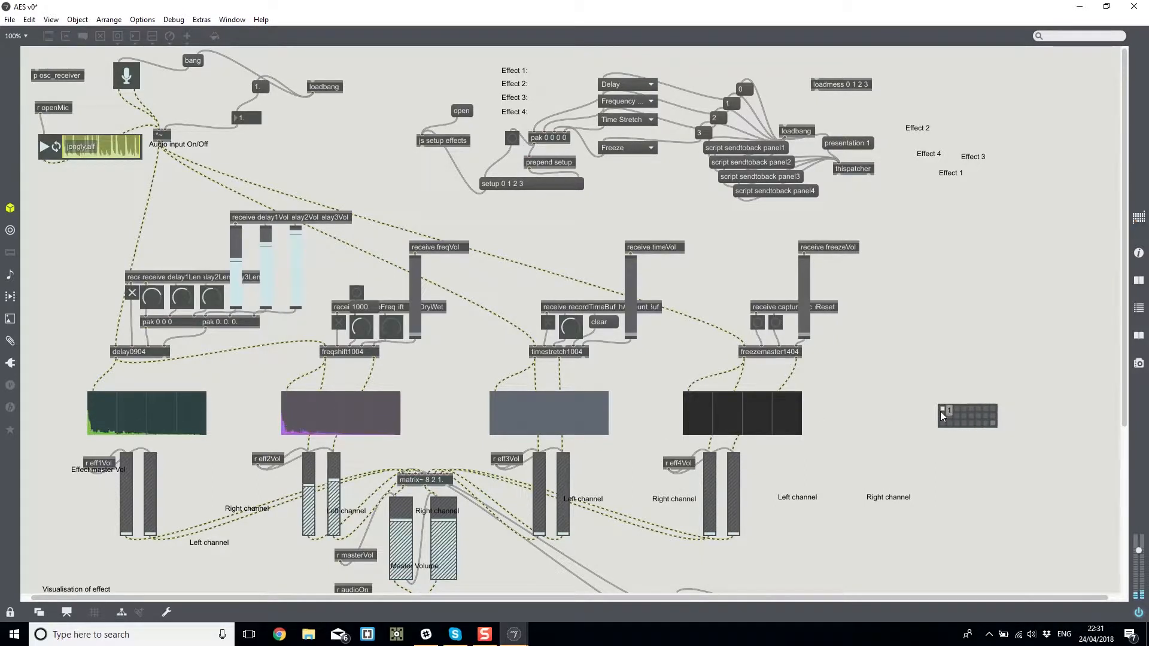
left_click(993, 424)
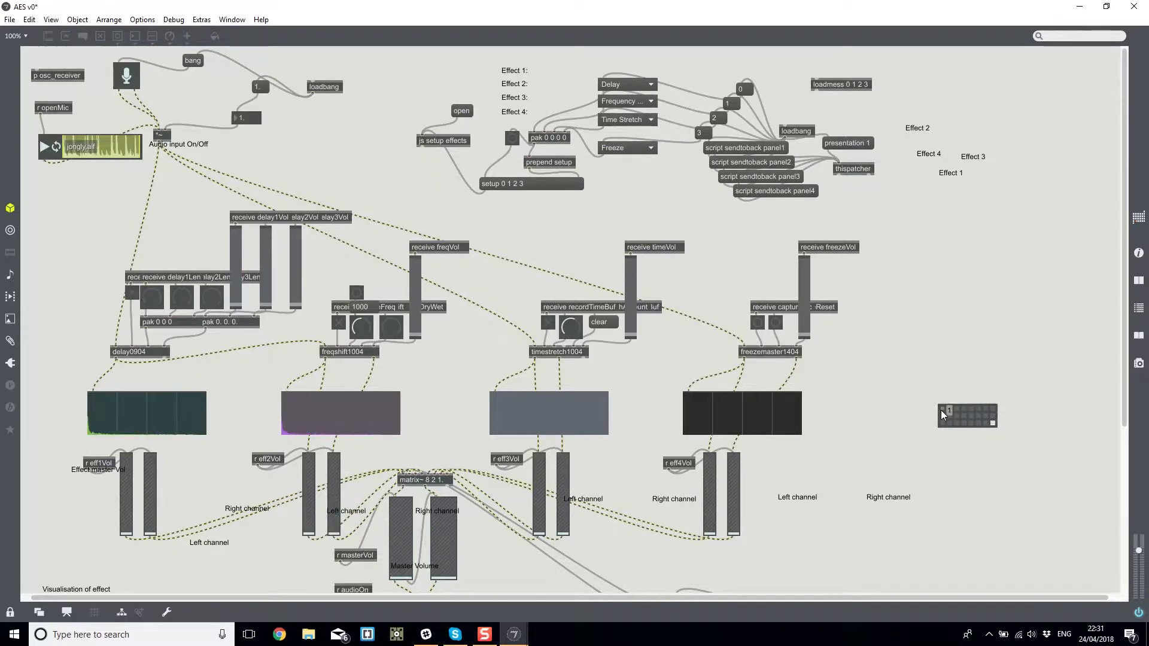
left_click(941, 411)
left_click(993, 423)
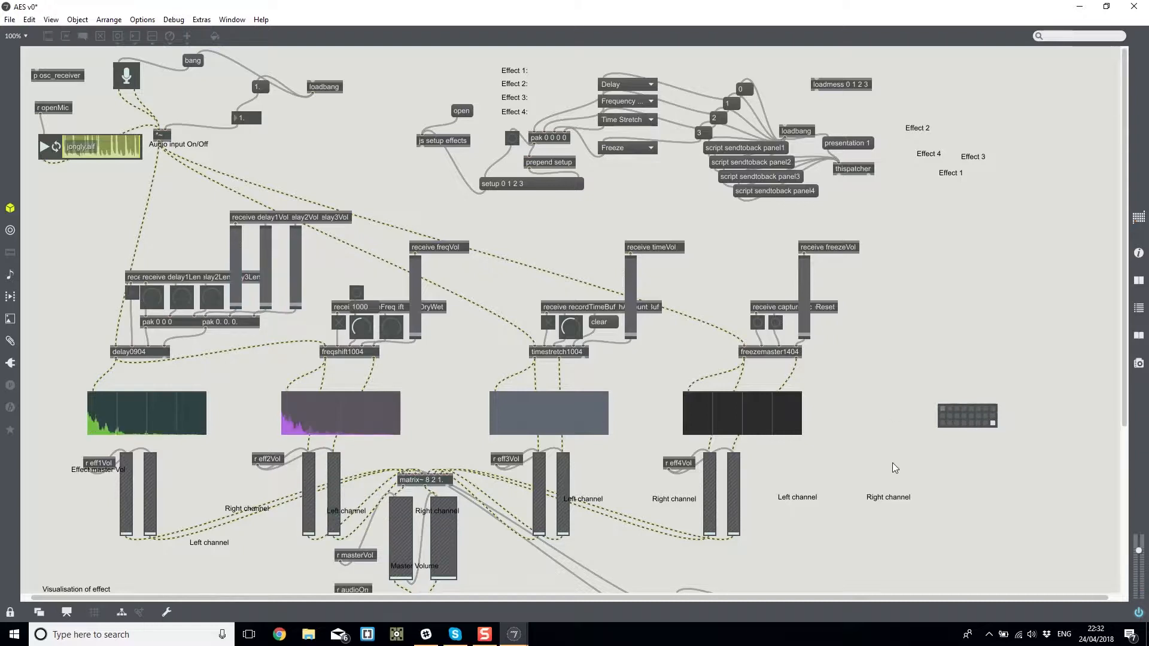
Unlock the patch, add an "s exclude" object below the preset object, and connect the preset's third outlet to it.
key("ctrl+e")
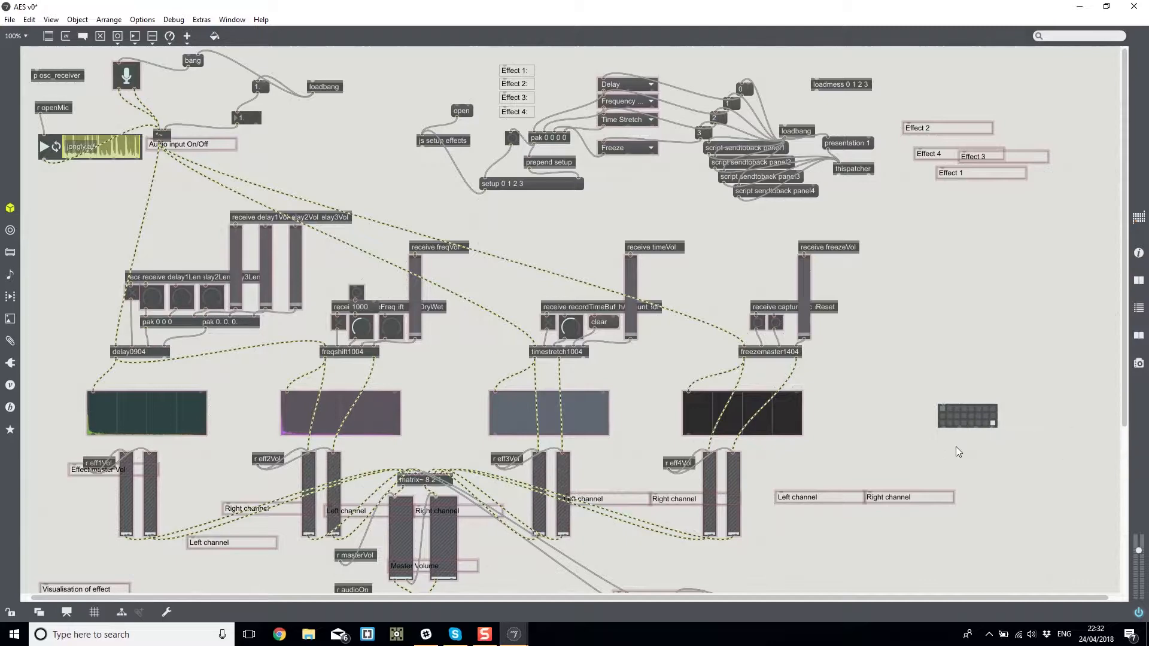
type("ns exclude")
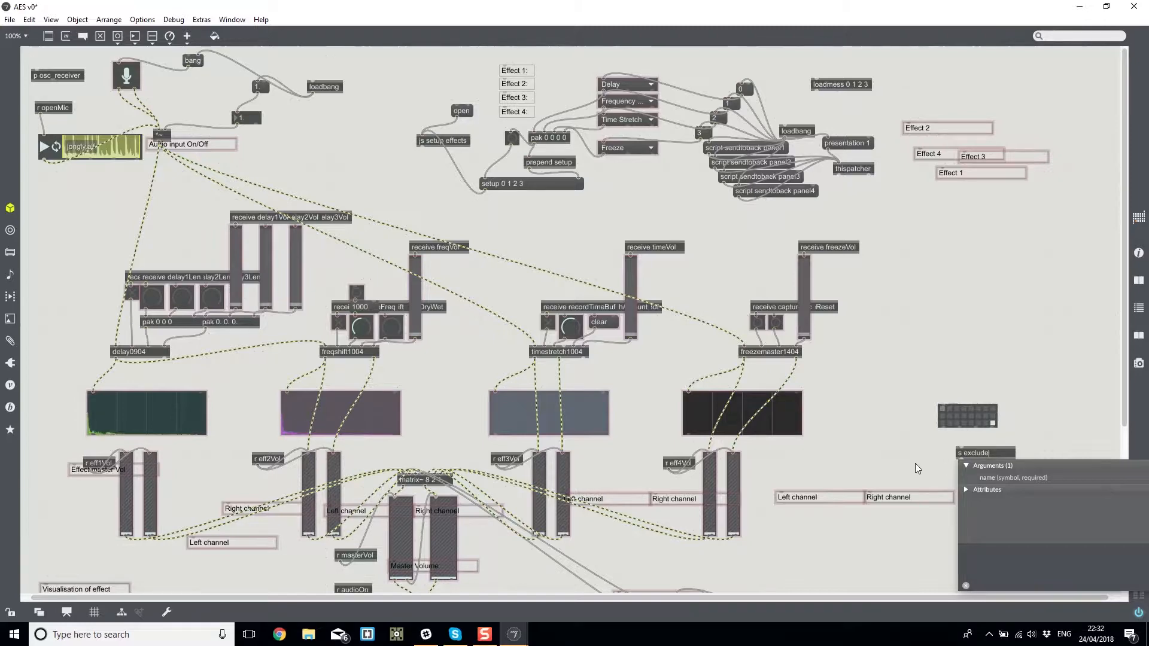
left_click(917, 469)
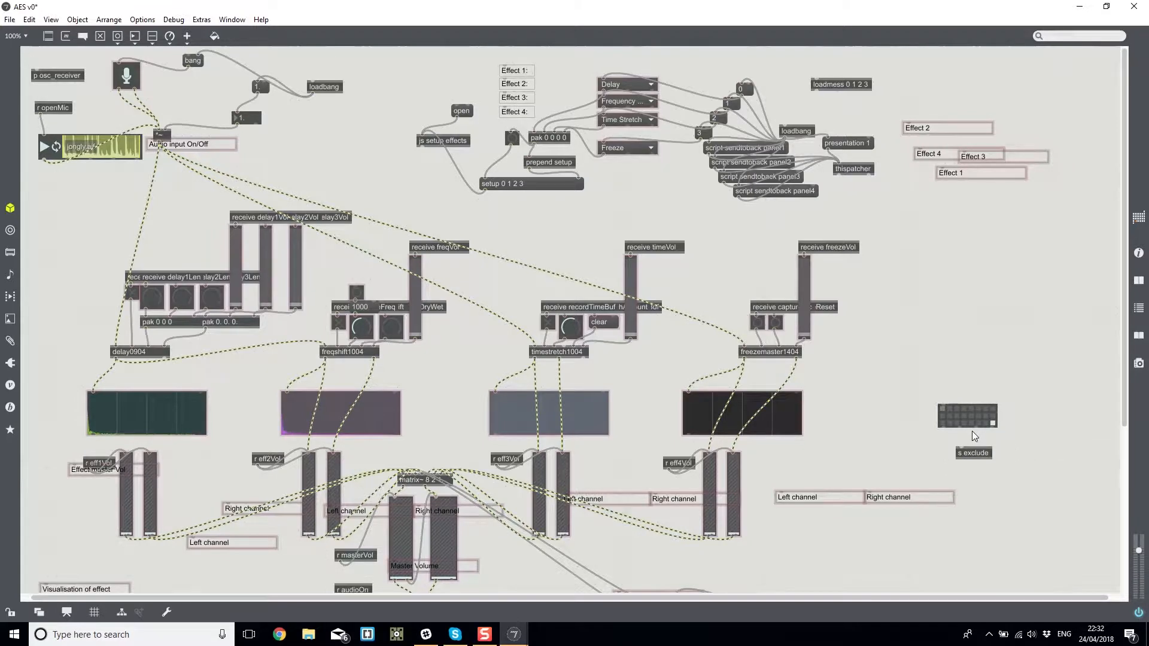
Duplicate the "s exclude" object, change the copy to "r exclude", and place it beside the effect 4 level sliders.
left_click_drag(968, 458, 868, 480)
double_click(867, 480)
left_click(862, 478)
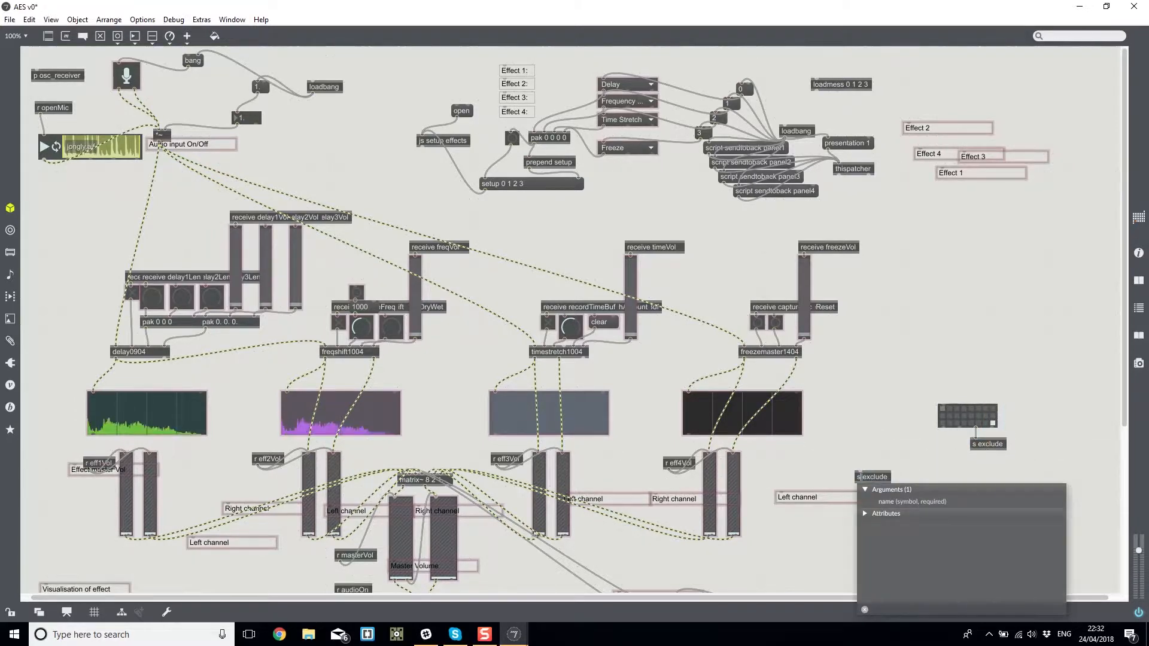
key("BackSpace")
type("r")
left_click(869, 488)
left_click_drag(868, 481, 768, 461)
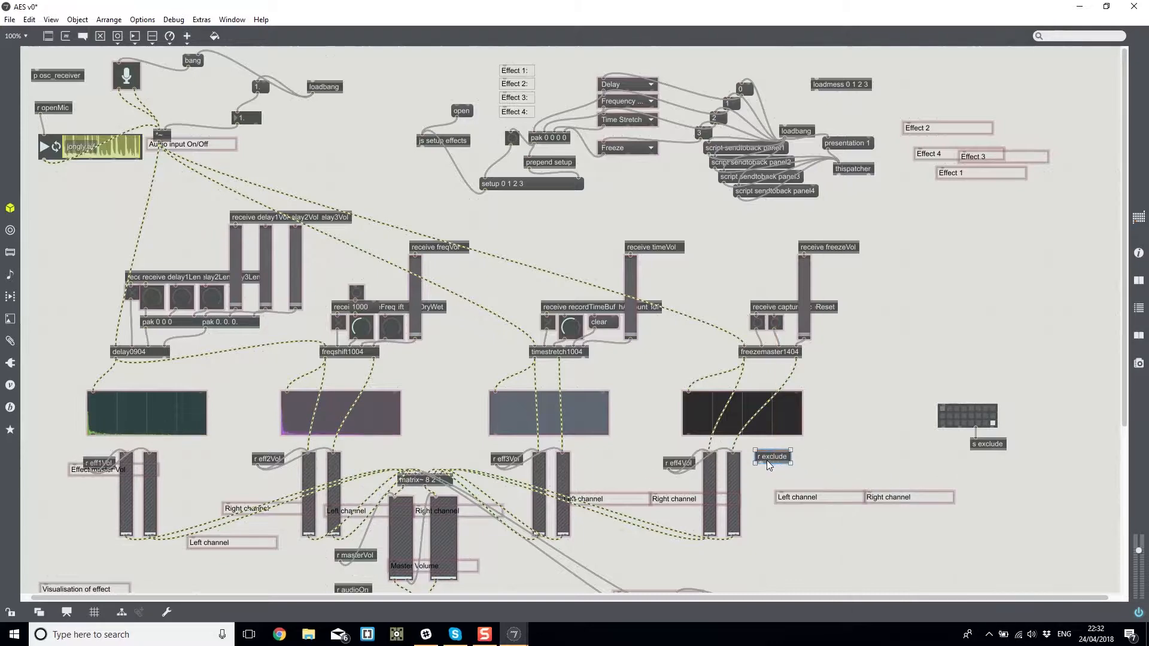
Connect "r exclude" to the effect 4 level sliders, and add connected copies for effects 1 to 3 and the master volume.
left_click(766, 472)
left_click_drag(767, 458, 404, 452)
left_click(604, 462)
key("ctrl+z")
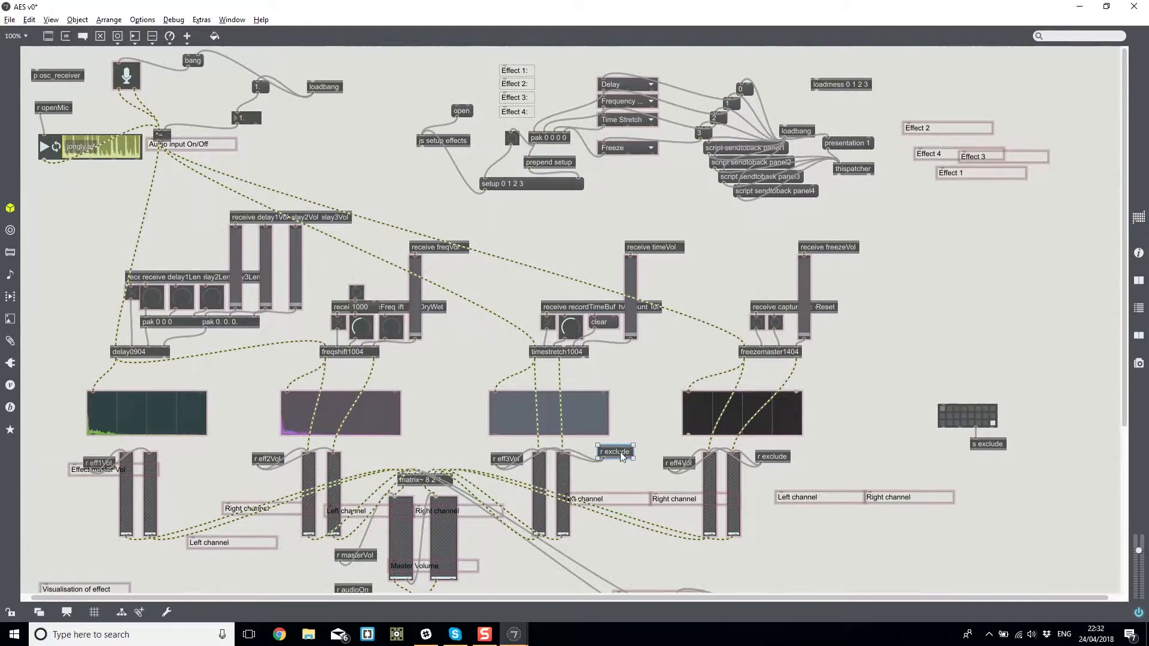
left_click_drag(620, 456, 150, 453)
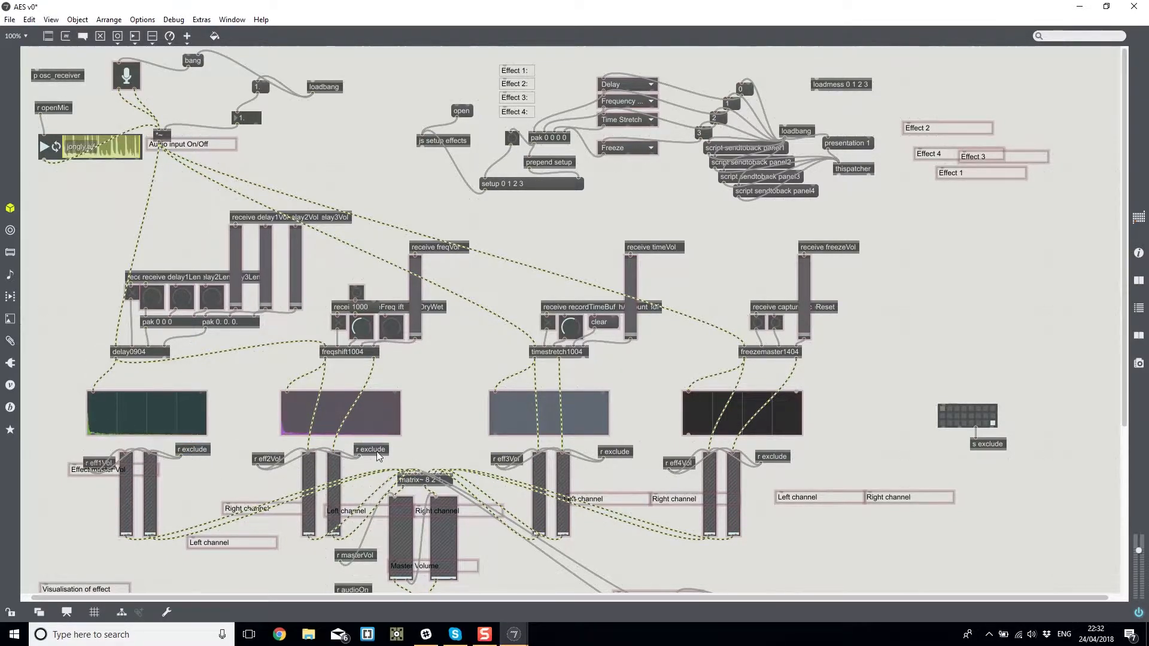
left_click_drag(377, 453, 395, 496)
left_click_drag(416, 457, 435, 497)
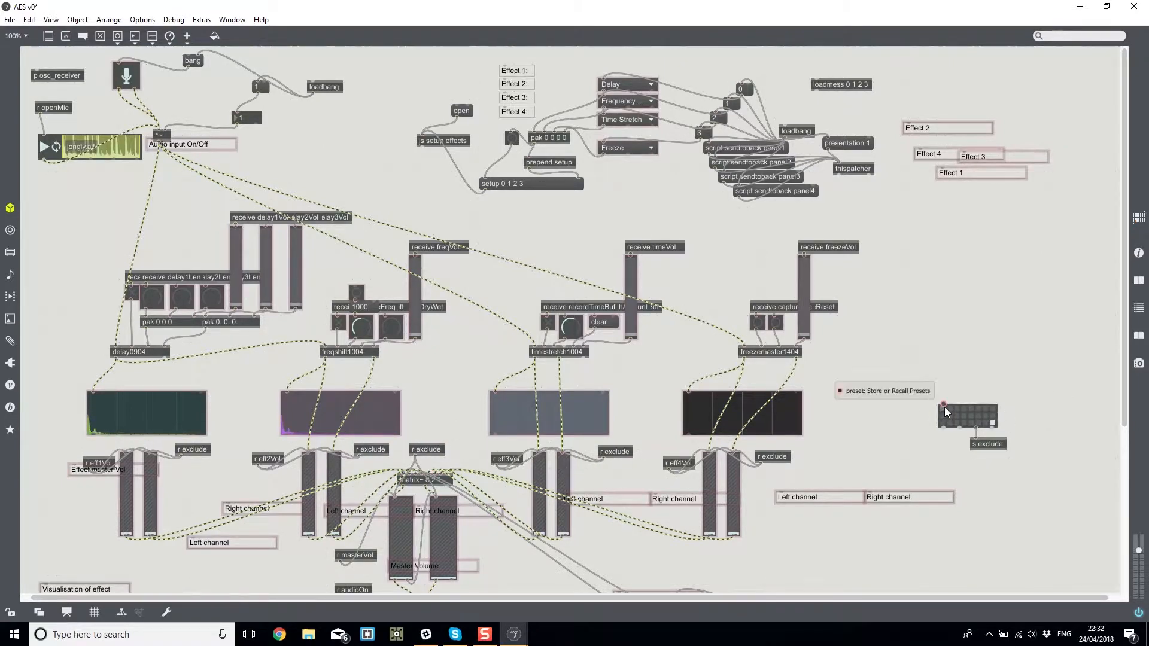
Lock the patch and recall slots 1 and 24 to test whether the level sliders are excluded.
key("ctrl+e")
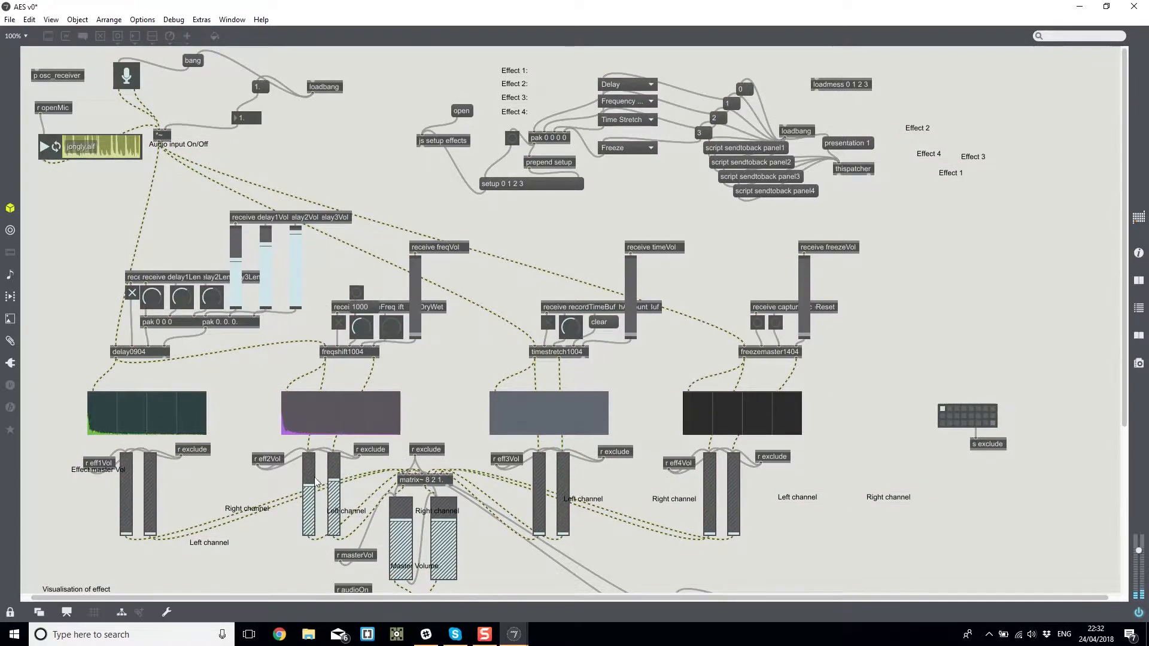
left_click(994, 422)
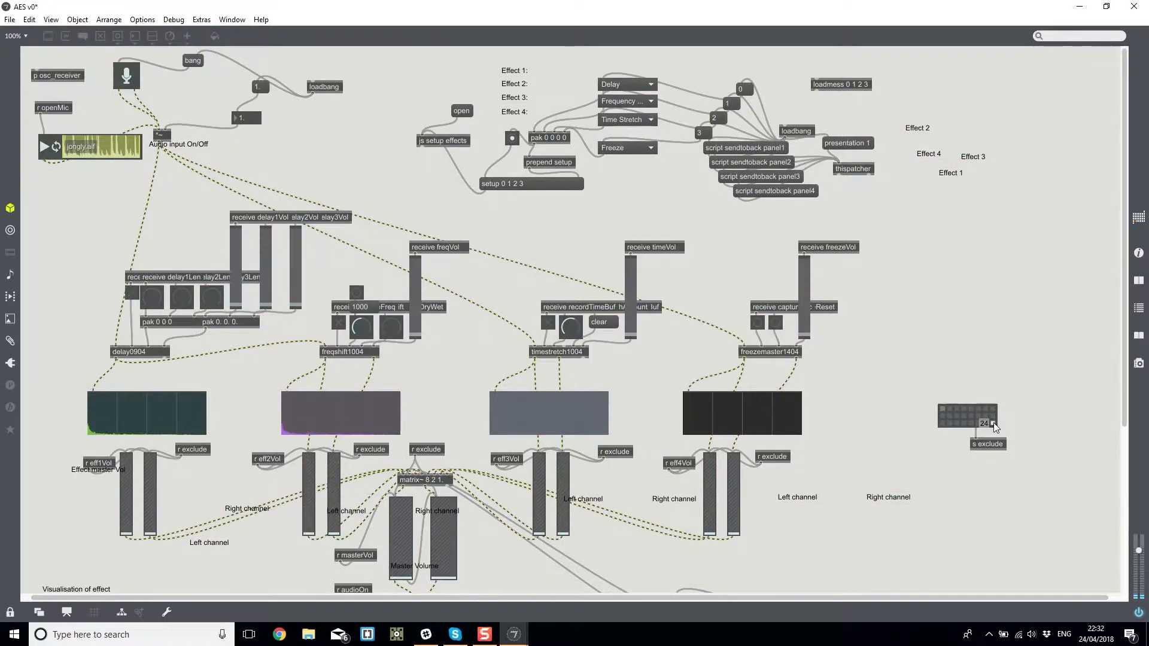
left_click(944, 412)
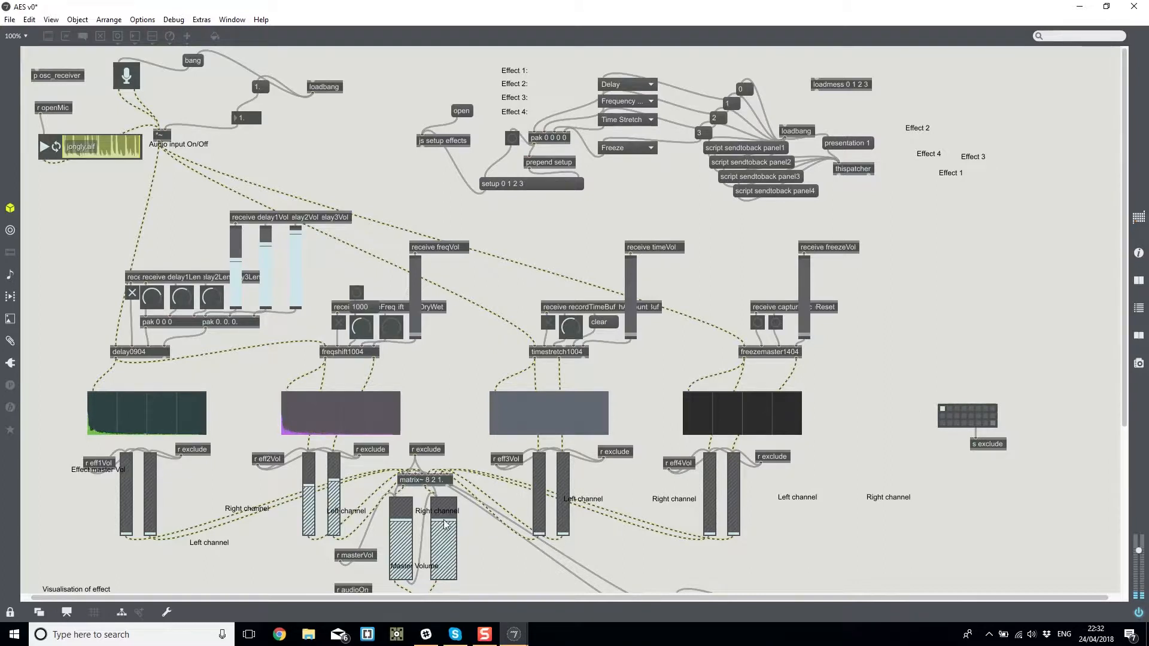
Lower the master volume, store the settings in slot 2, compare it with slot 1, and unlock the patch.
left_click_drag(401, 527, 401, 543)
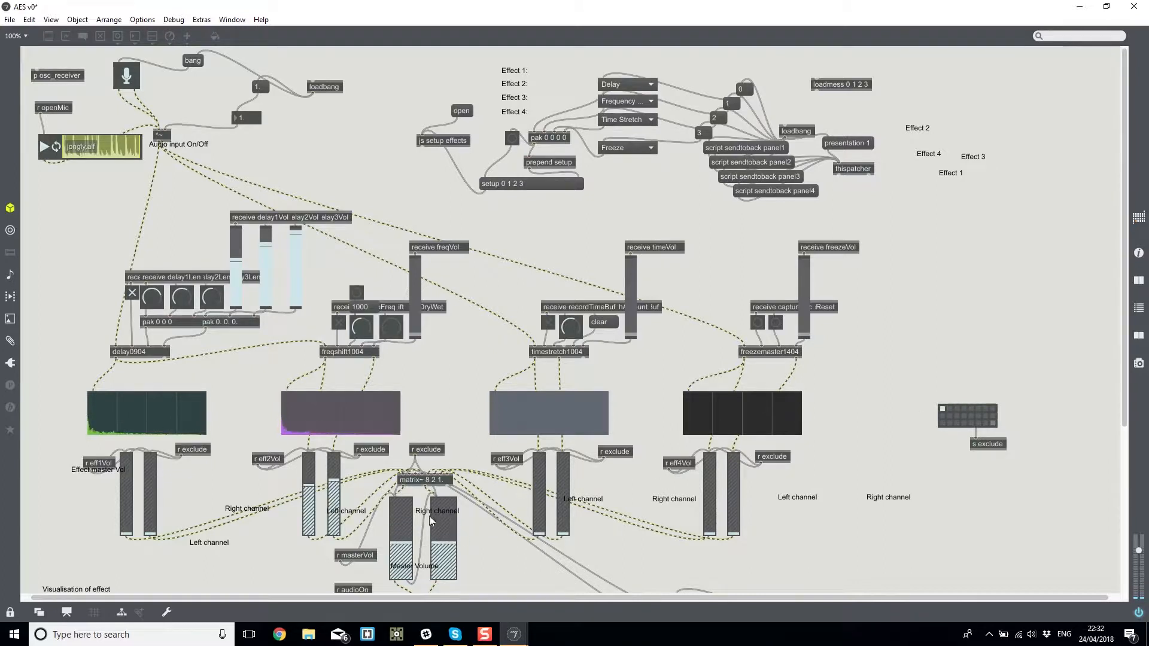
left_click(951, 409)
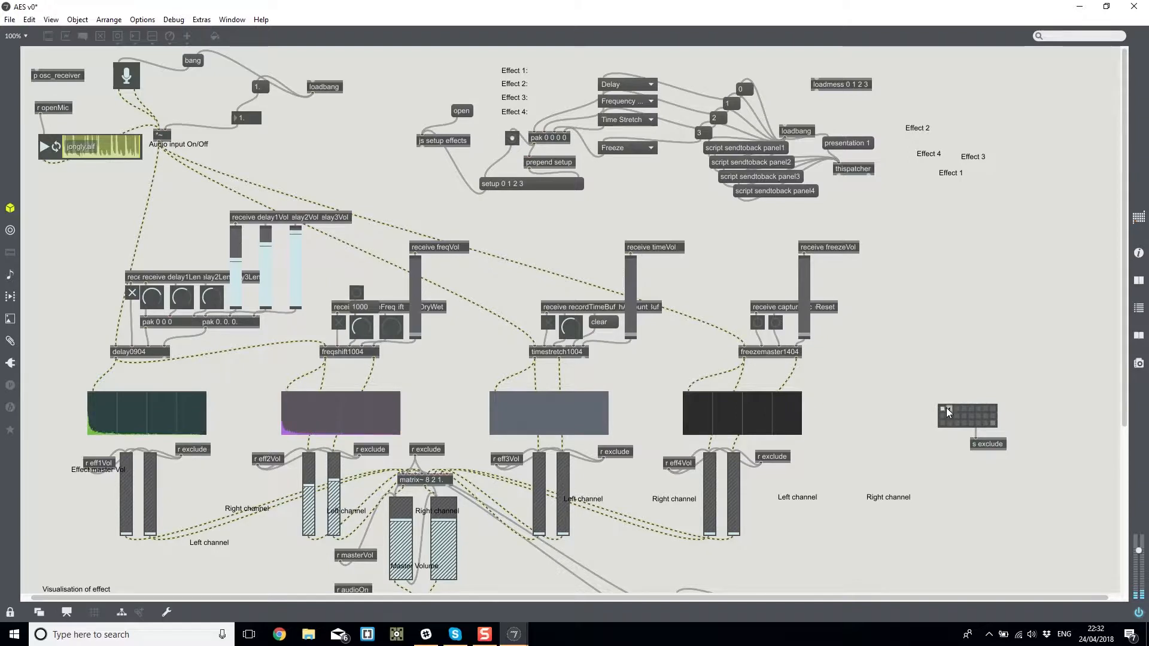
key("ctrl+e")
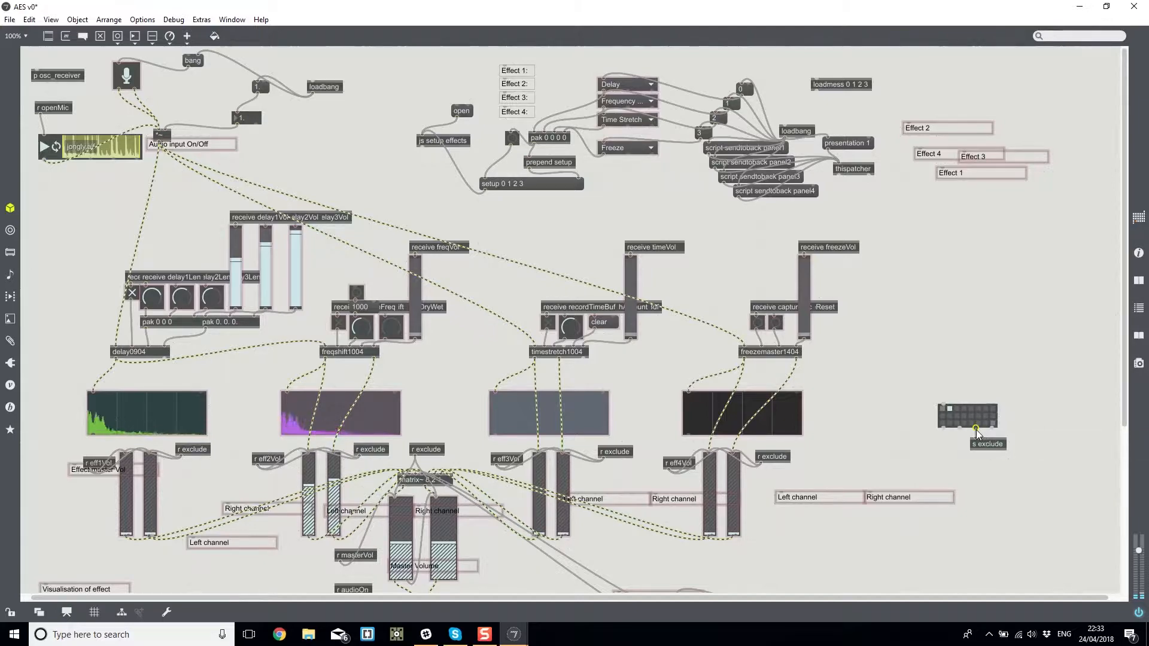
Delete the "s exclude" object below the preset and every "r exclude" object beside the effect level and master volume sliders.
left_click(985, 444)
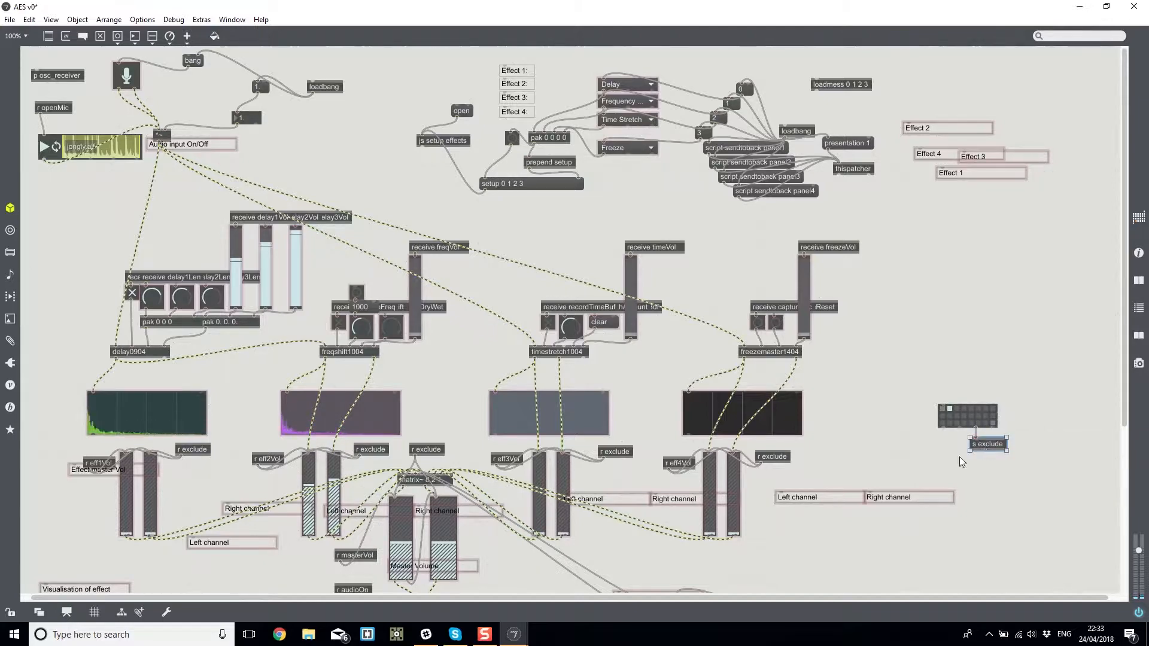
key("Delete")
left_click(774, 456)
key("Delete")
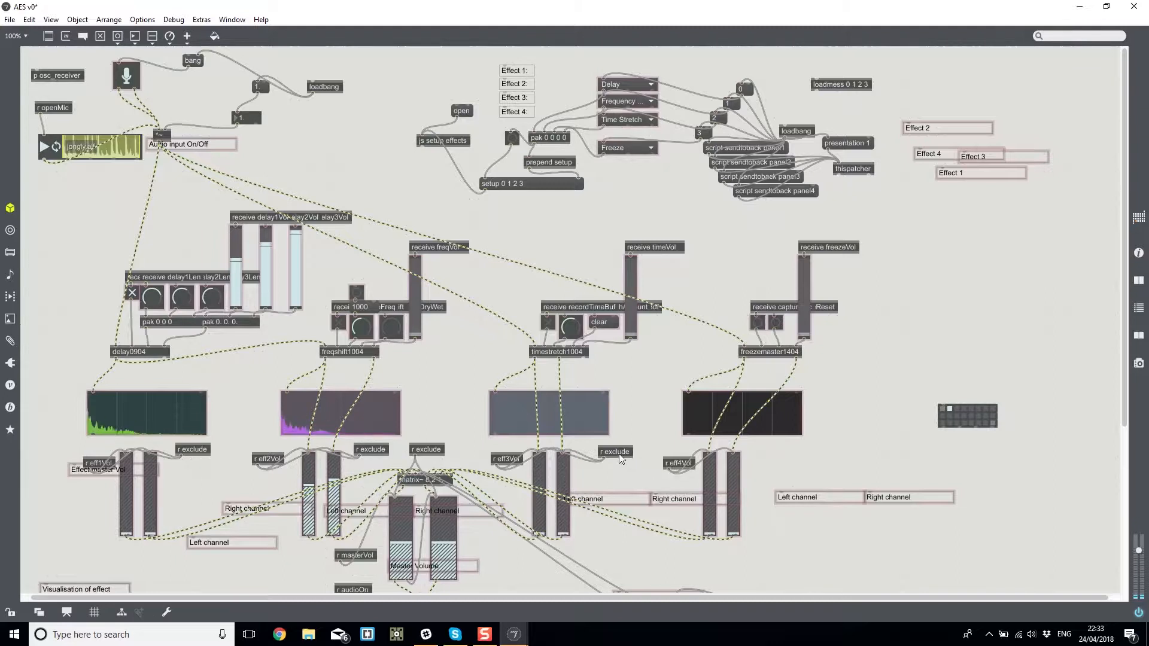
left_click(616, 452)
key("Delete")
left_click(426, 450)
key("Delete")
left_click(371, 450)
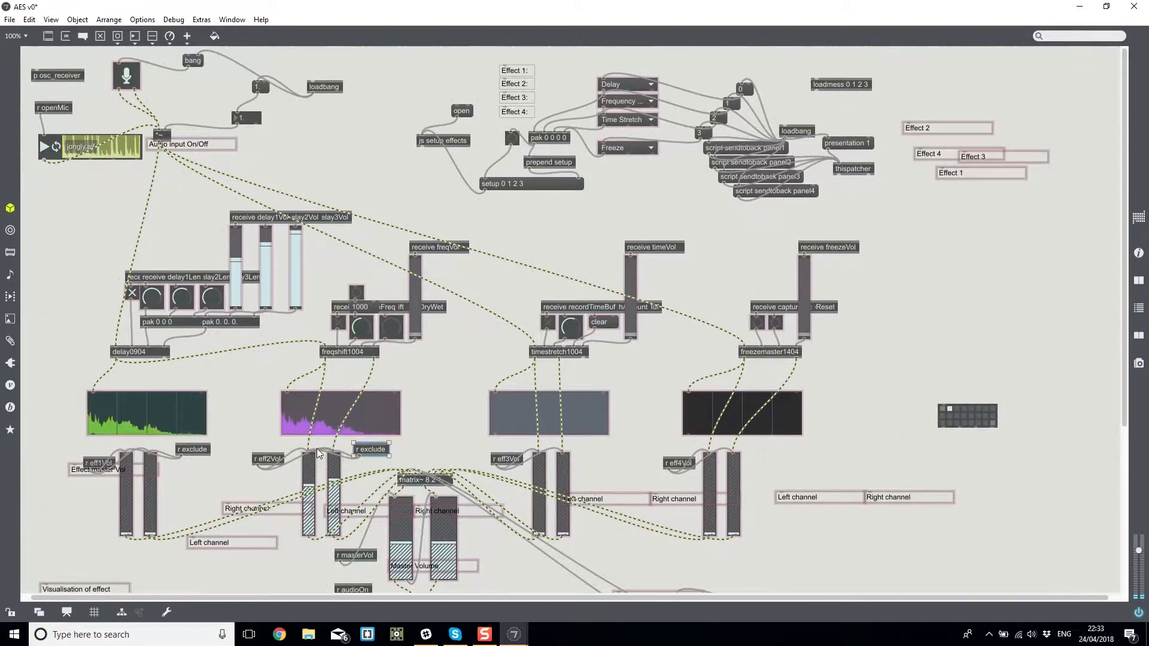
key("Delete")
left_click(193, 450)
key("Delete")
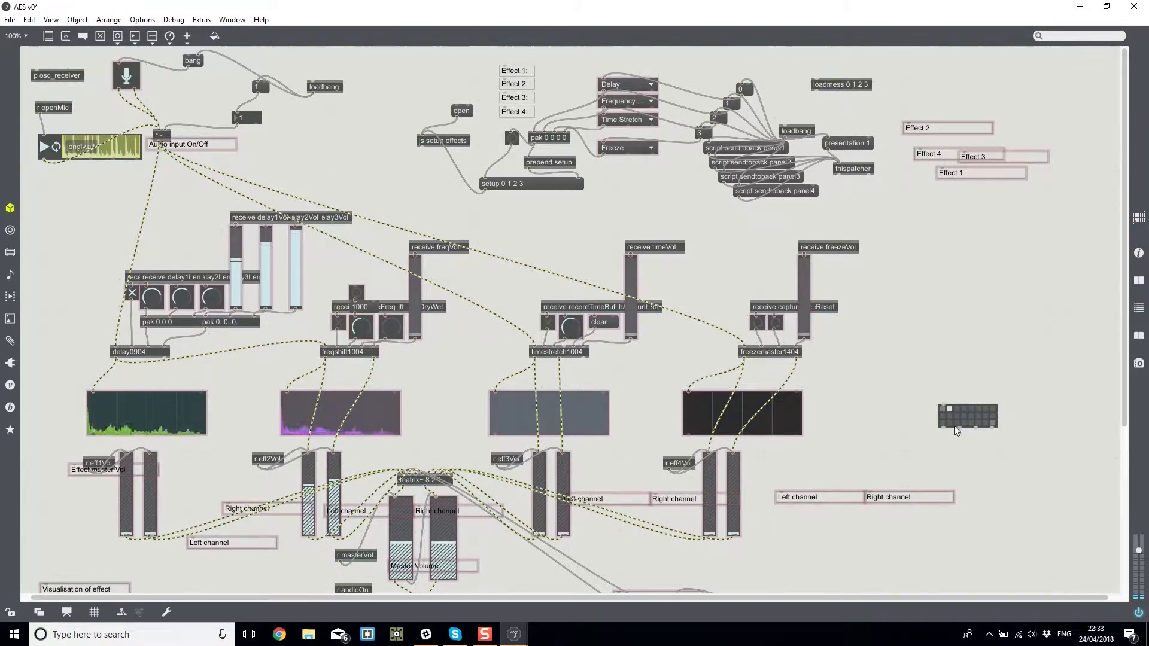
Connect the preset object's third outlet directly to the level sliders of effects 1 to 4 and the master volume sliders.
left_click_drag(976, 427, 735, 459)
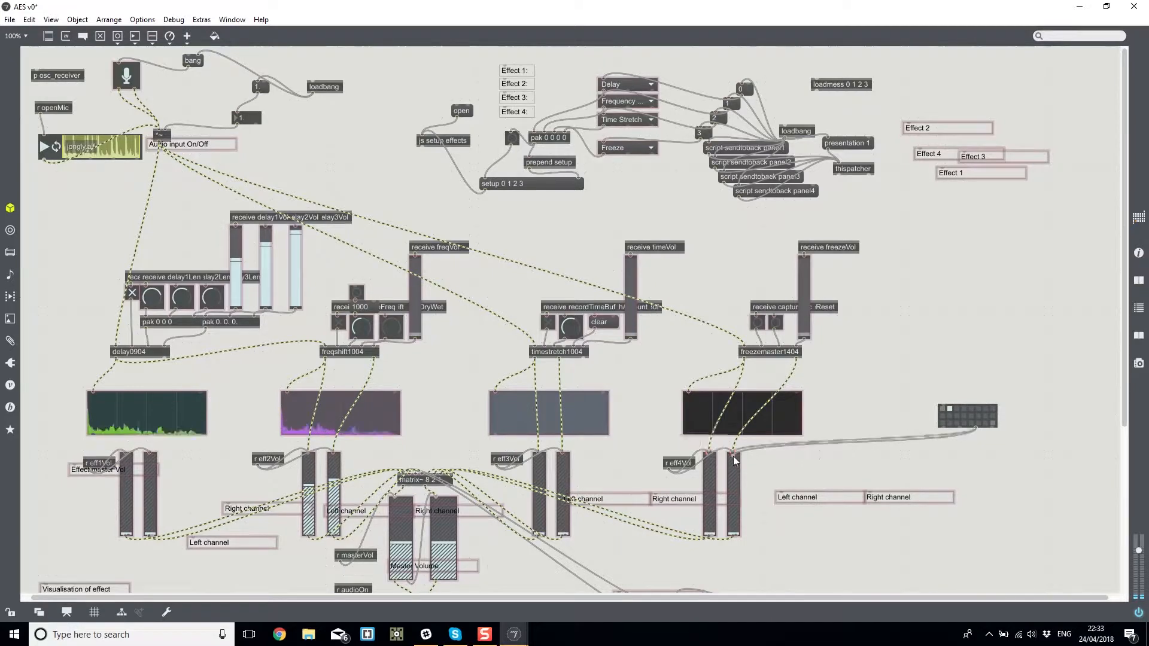
left_click(710, 457, "shift")
left_click(563, 456, "shift")
left_click(540, 456, "shift")
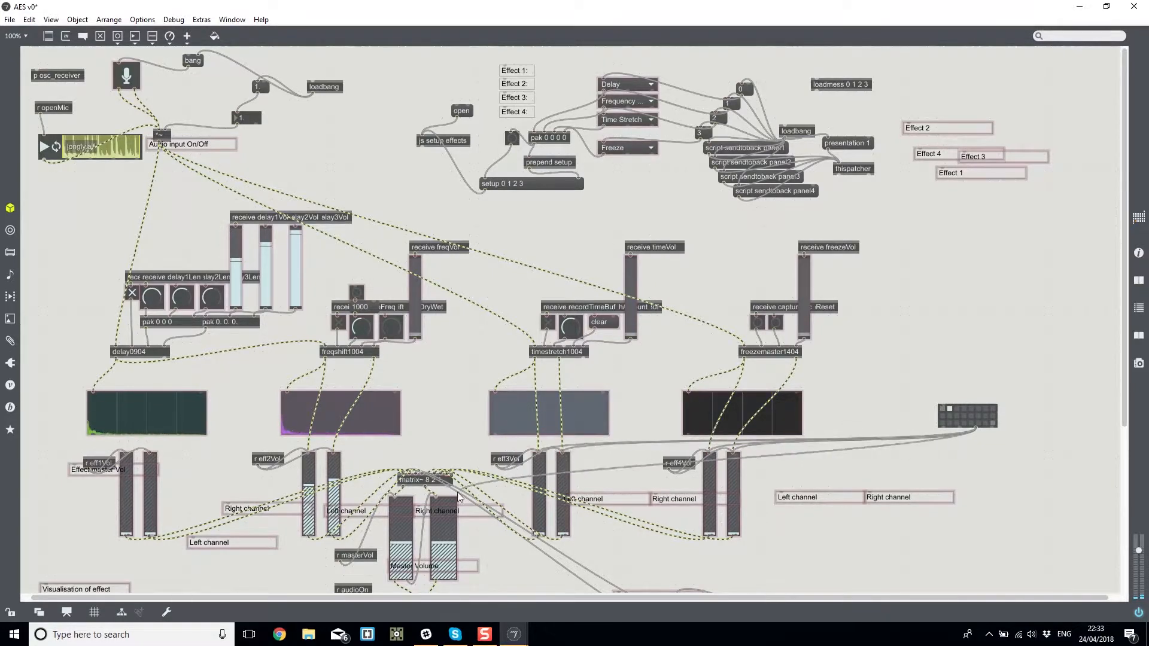
left_click(334, 455, "shift")
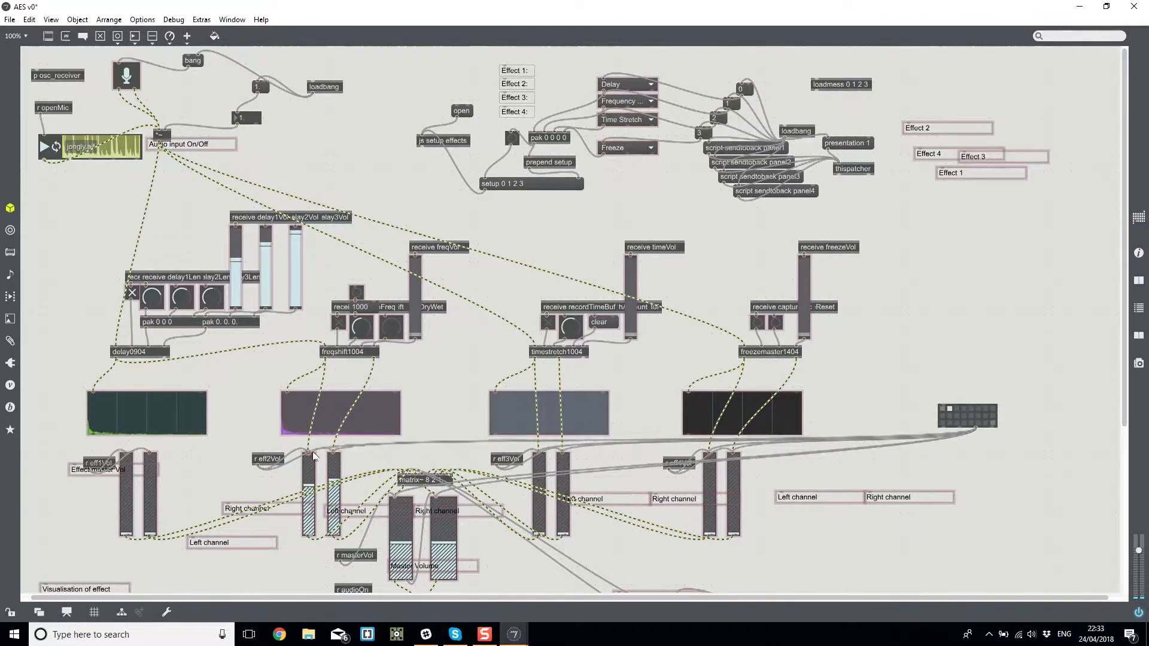
left_click(311, 453, "shift")
left_click(151, 455, "shift")
left_click(127, 455, "shift")
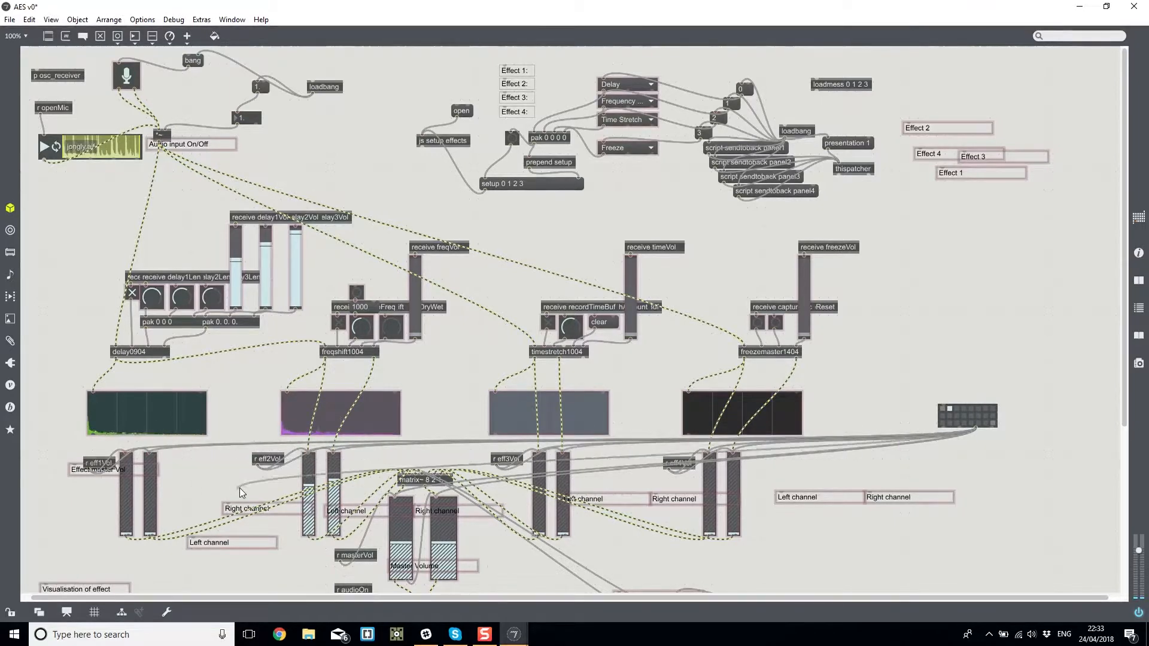
Recall preset slots 1 and 2 to test the direct slider connections.
left_click(942, 410, "ctrl")
left_click(950, 410, "ctrl")
left_click(941, 410, "ctrl")
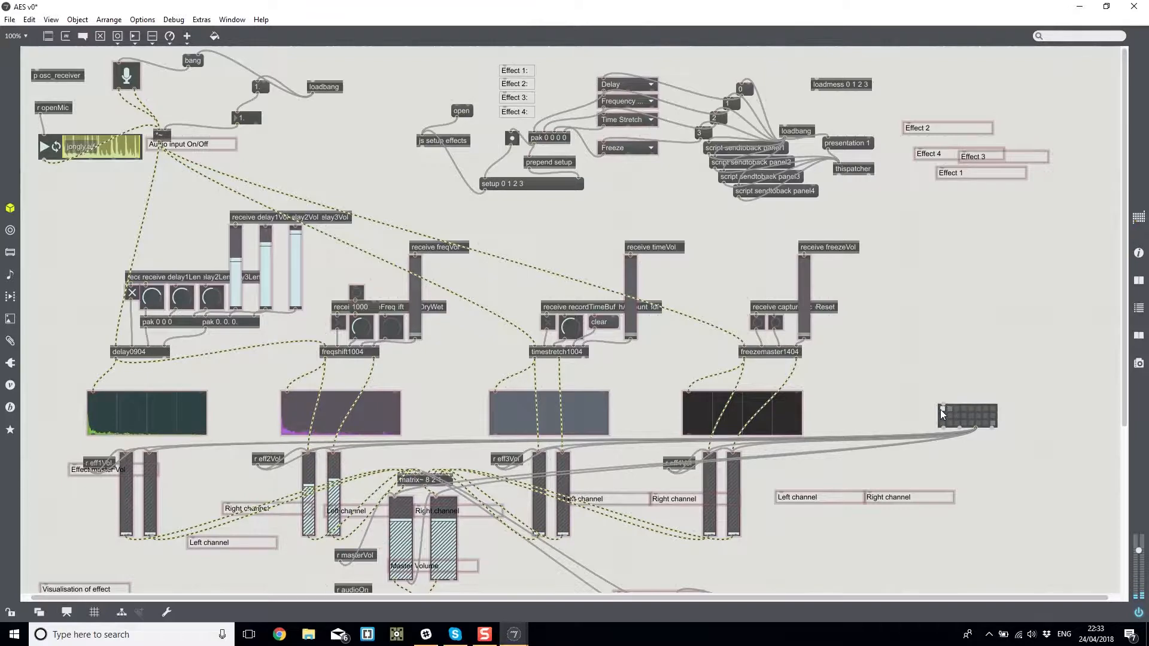
Add a "clear" message and a connected "clearall" message above the preset object, and erase all stored slots.
type("n")
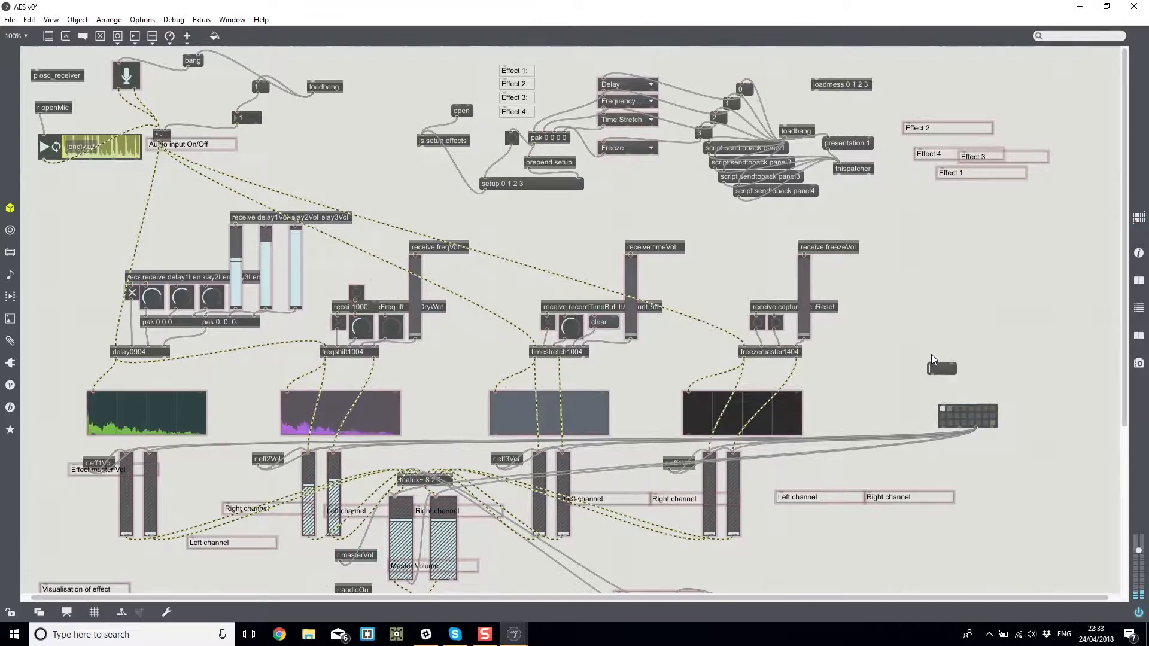
type("clear")
left_click(1078, 330)
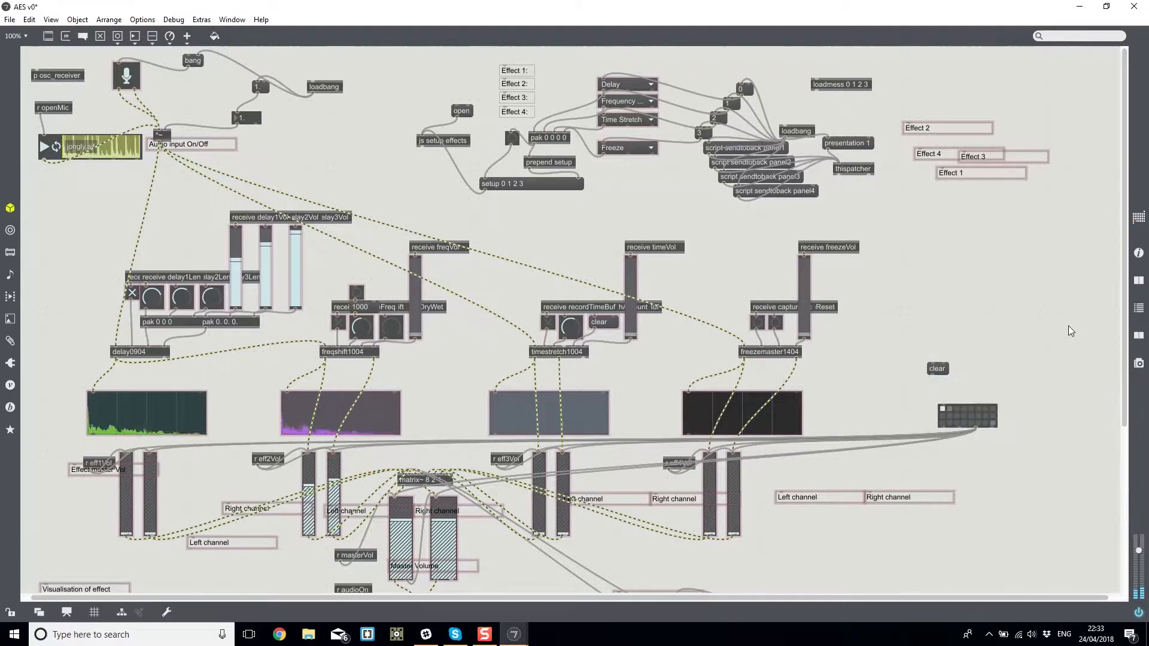
left_click(942, 408)
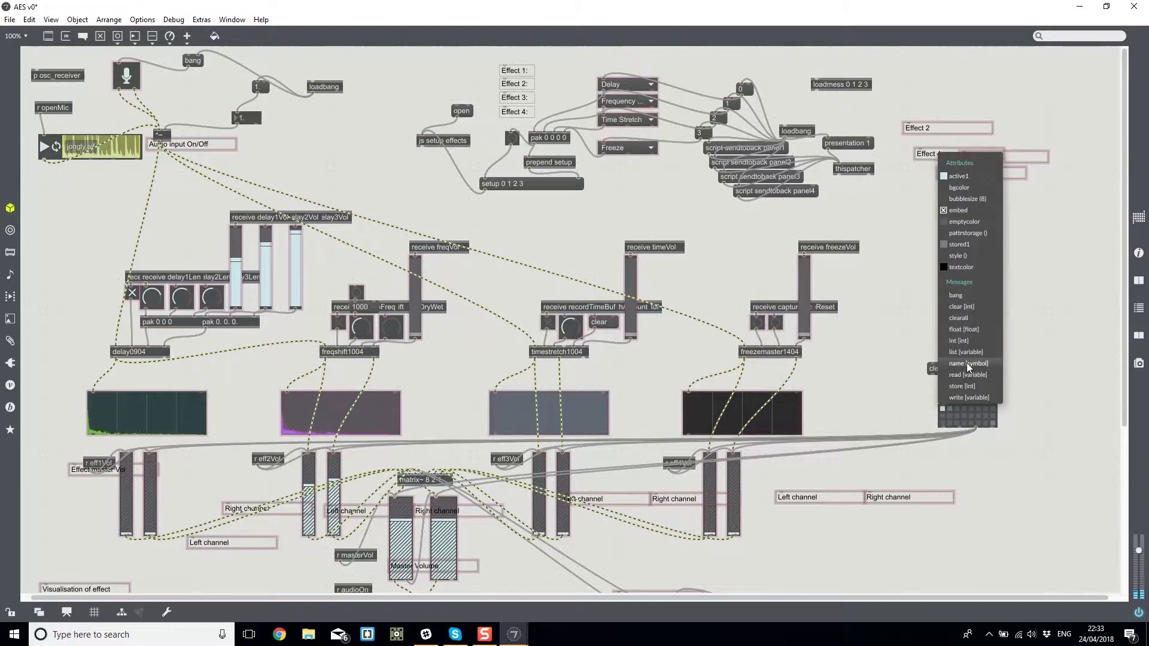
left_click(970, 318)
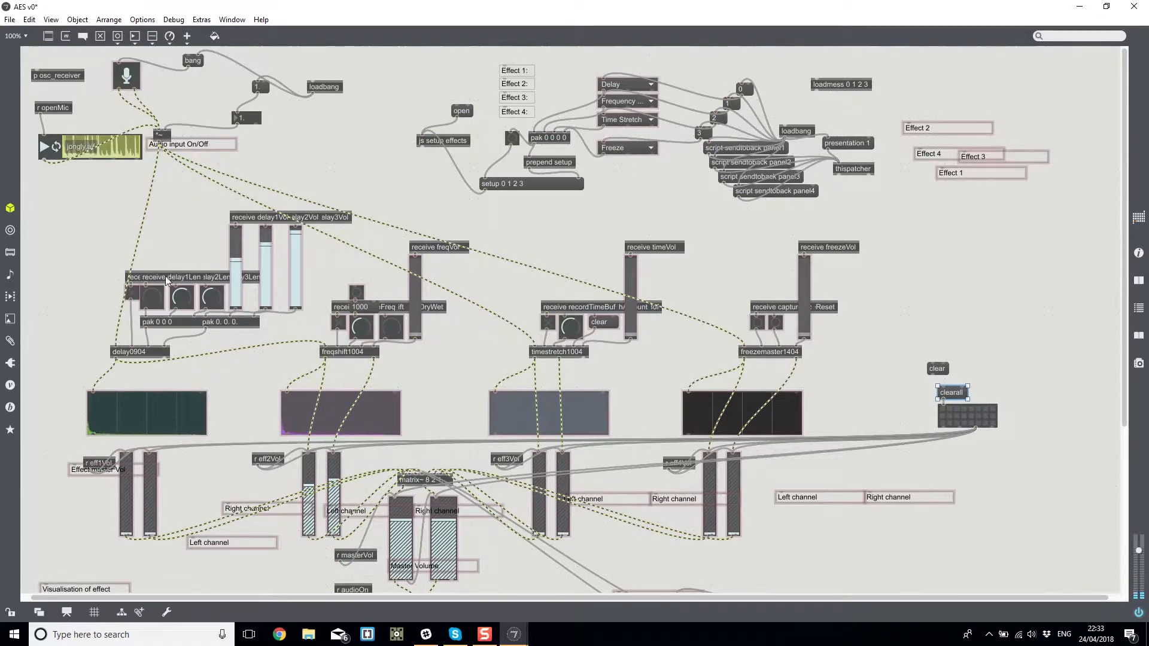
Zero the delay dials and sliders, the effect 2 levels and the master volume, and store this state in slot 1.
left_click_drag(212, 300, 212, 329)
left_click_drag(234, 246, 262, 320)
left_click_drag(295, 257, 275, 302)
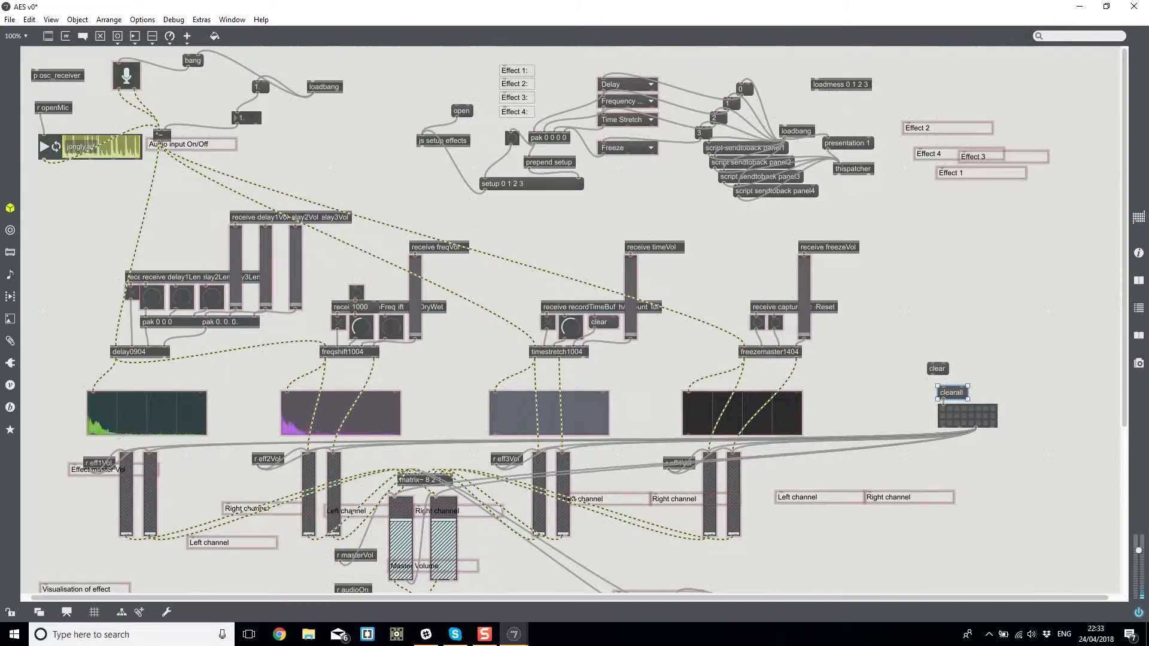
left_click_drag(404, 532, 405, 582)
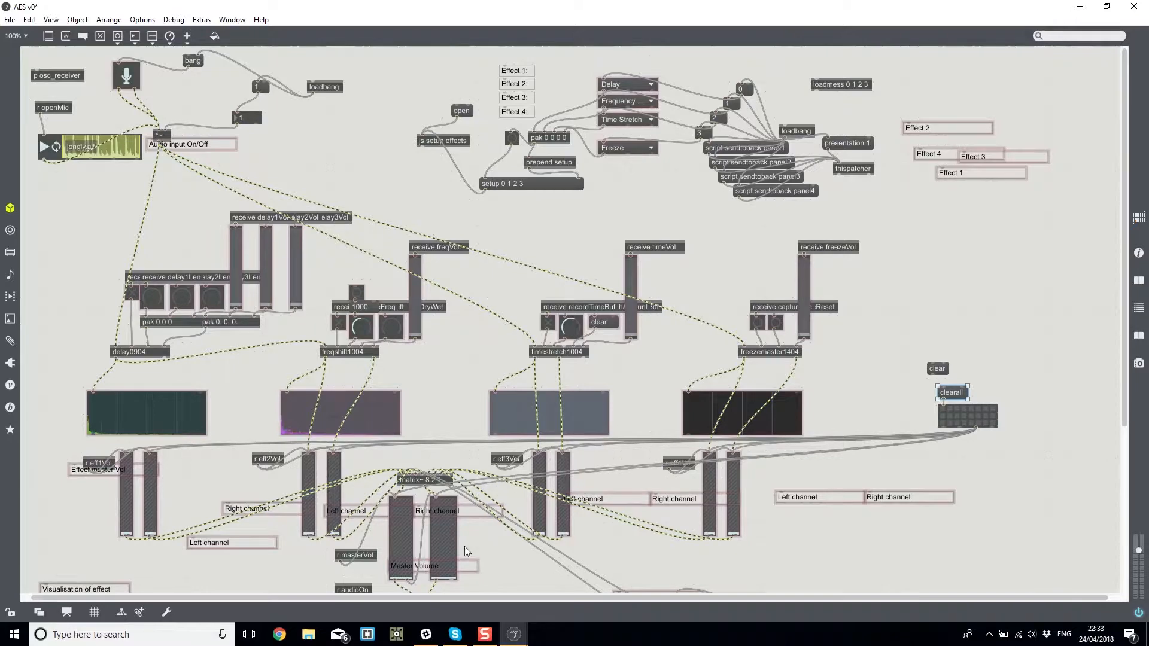
left_click(944, 414, "shift")
key("ctrl+e")
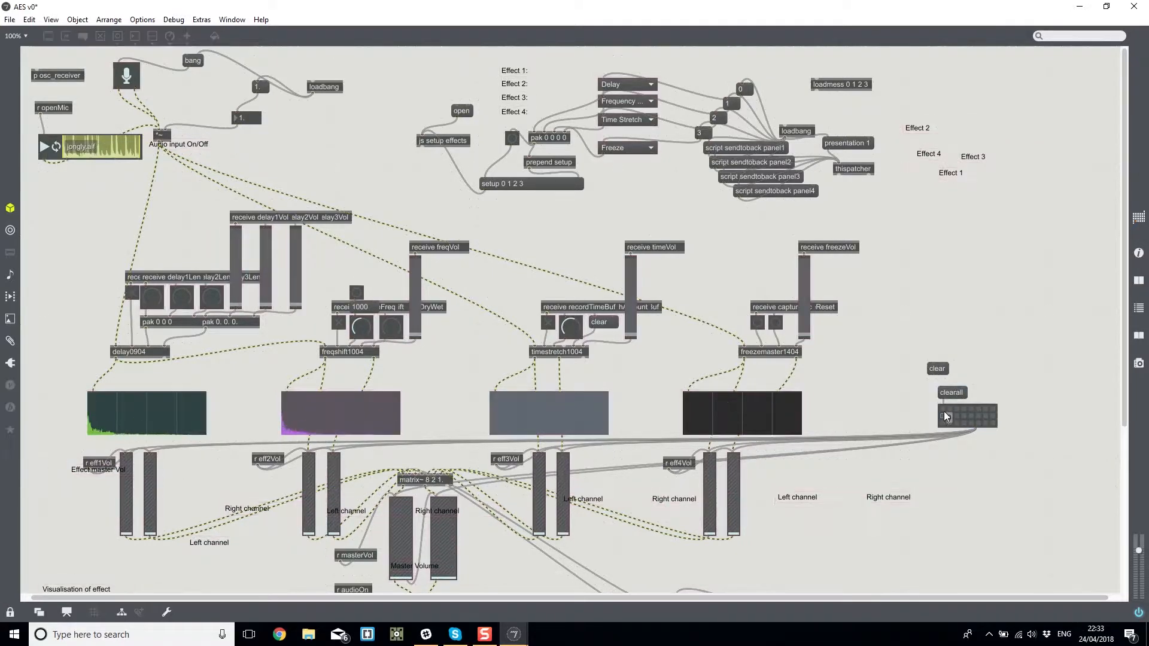
left_click(944, 410)
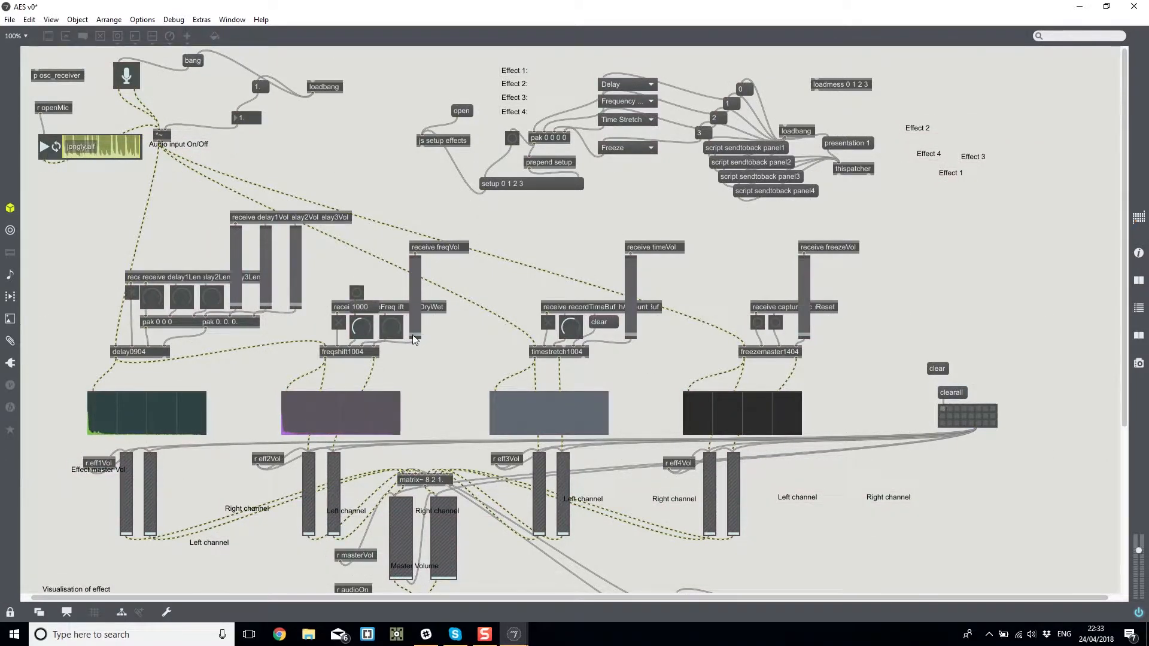
Turn on the delay with raised controls and store it in slot 2, and add frequency shift settings stored in slot 3.
left_click(128, 296)
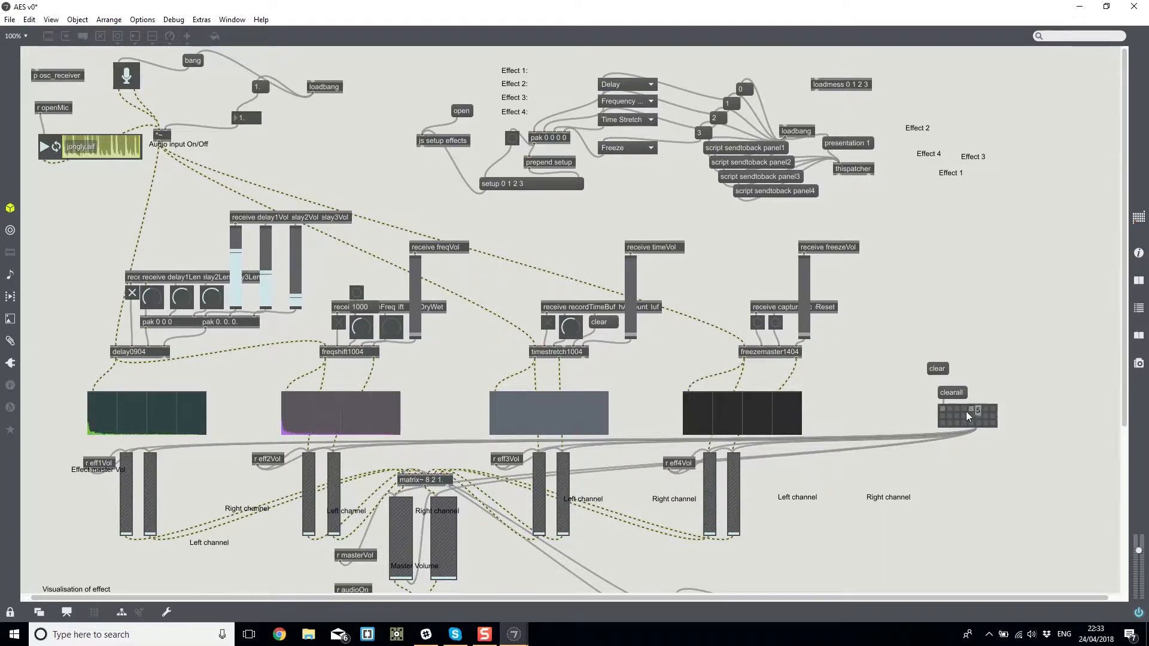
left_click(337, 325)
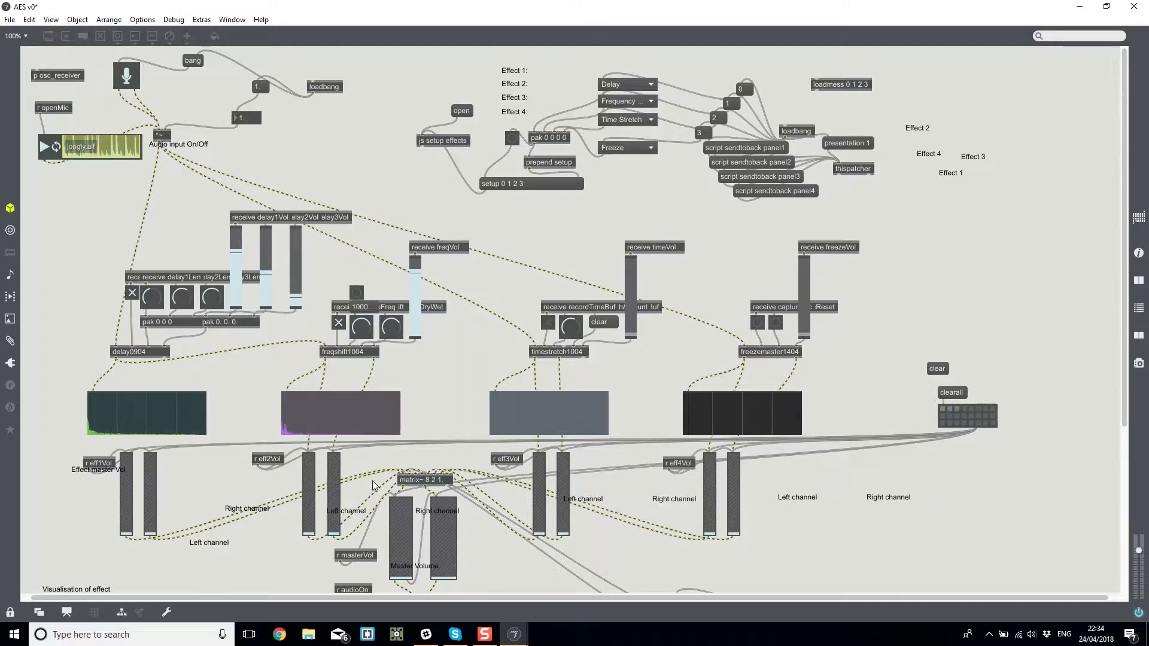
Raise the effect 2 level sliders and the master volume, and compare the settings recalled from slots 1, 2 and 3.
left_click(308, 486)
left_click(334, 482)
left_click(395, 528)
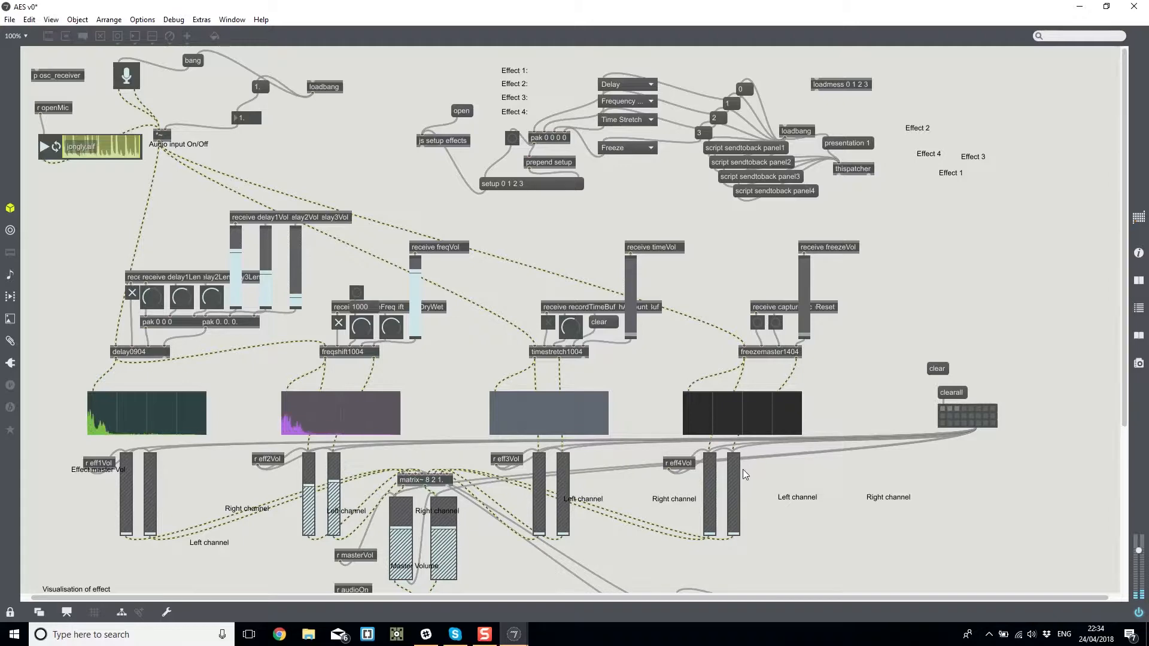
left_click(944, 409)
left_click(951, 409)
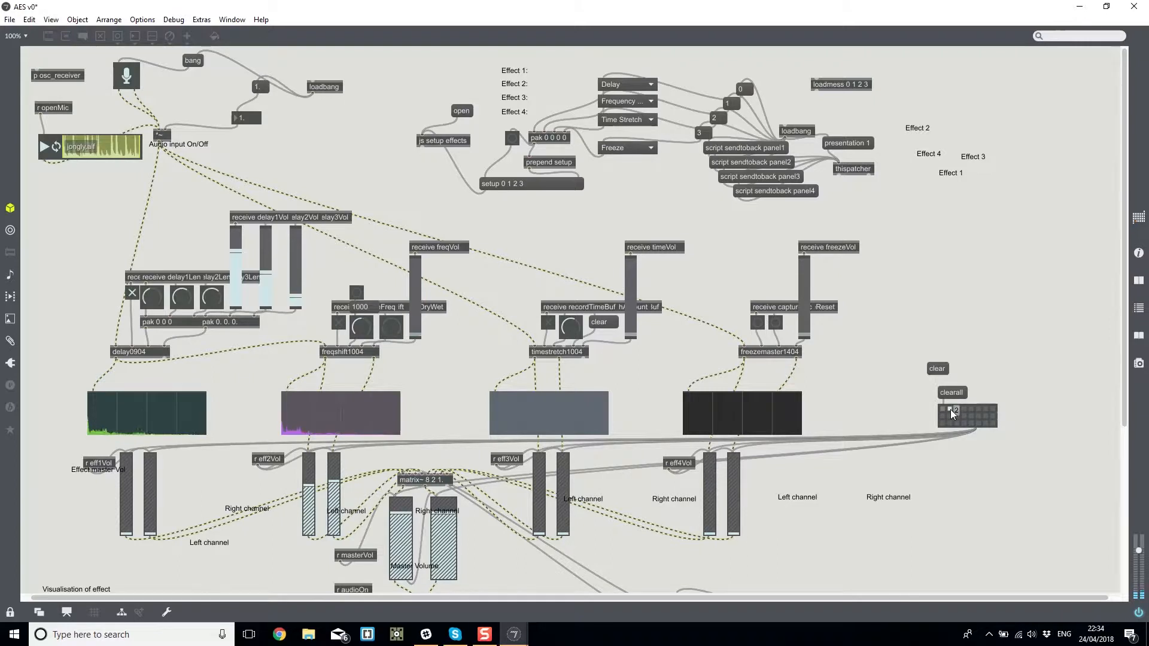
left_click(958, 410)
left_click(950, 409)
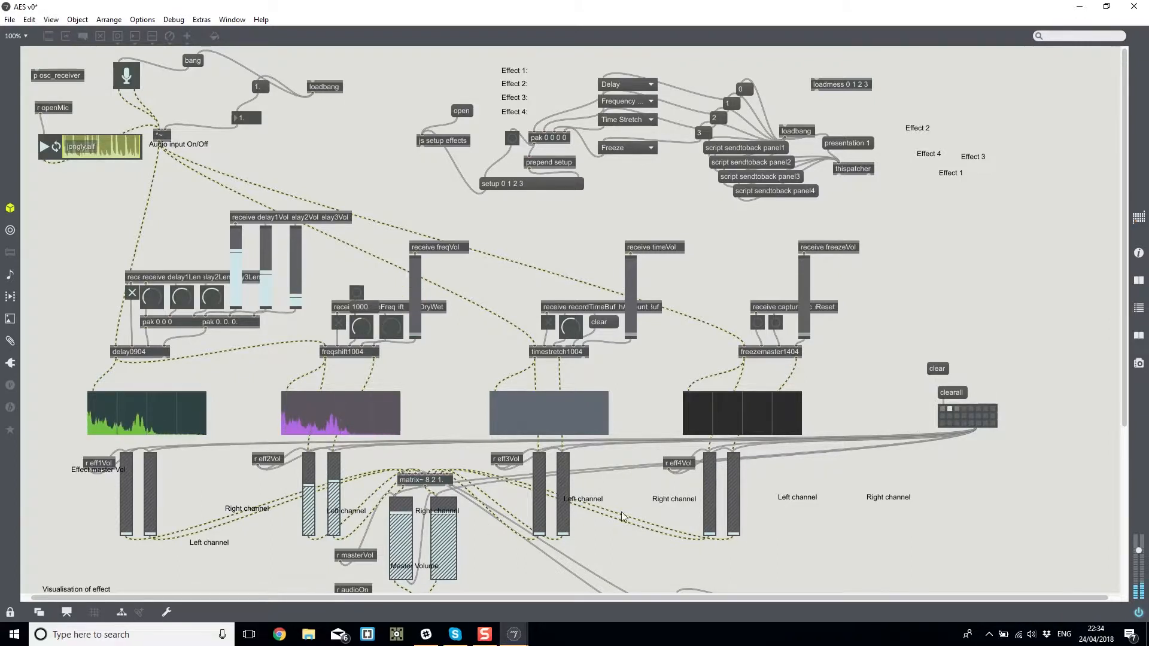
Adjust the master volume, recall slots 1 and 3, and store the slot 3 settings over slot 1.
left_click_drag(403, 552, 402, 522)
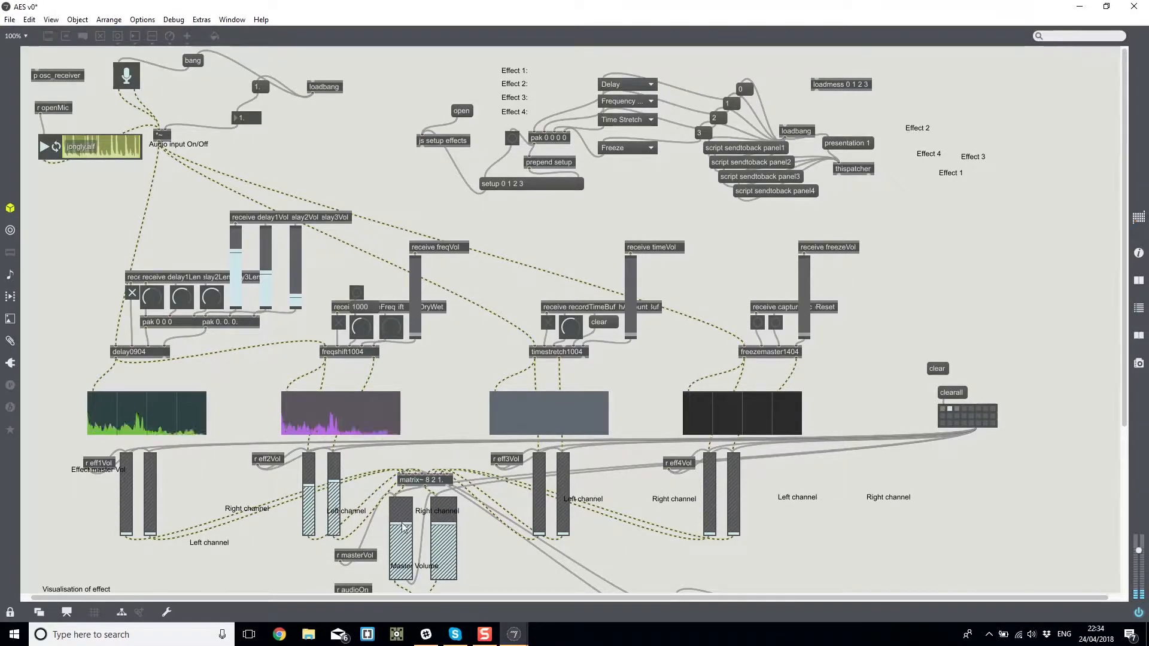
left_click(943, 409)
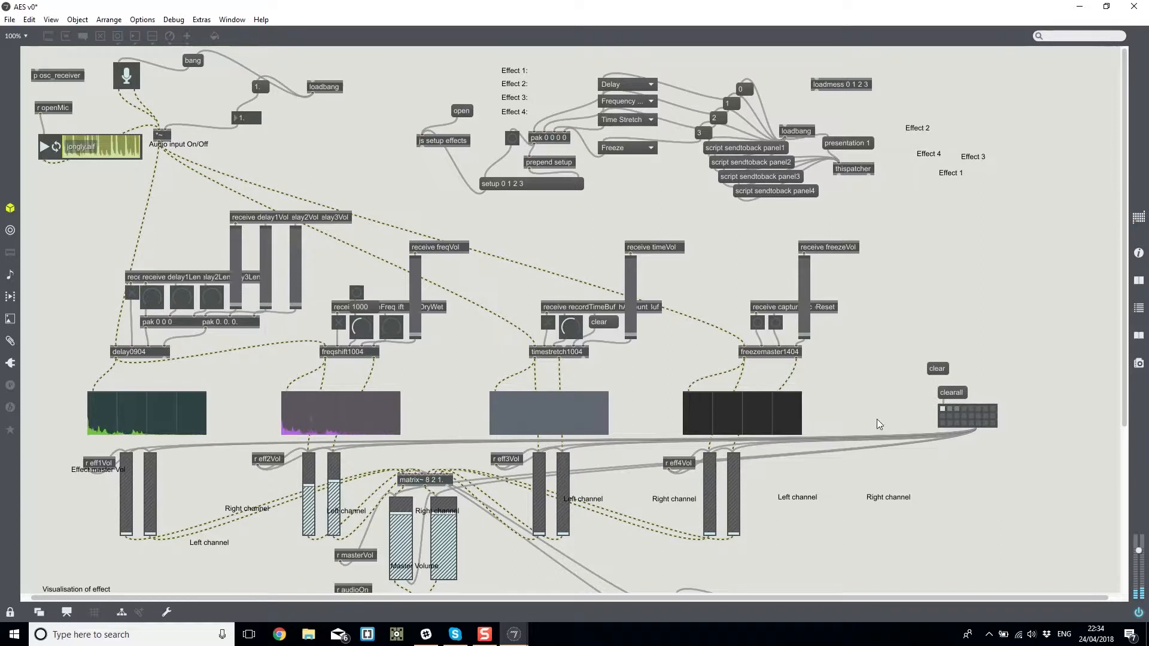
left_click(957, 411)
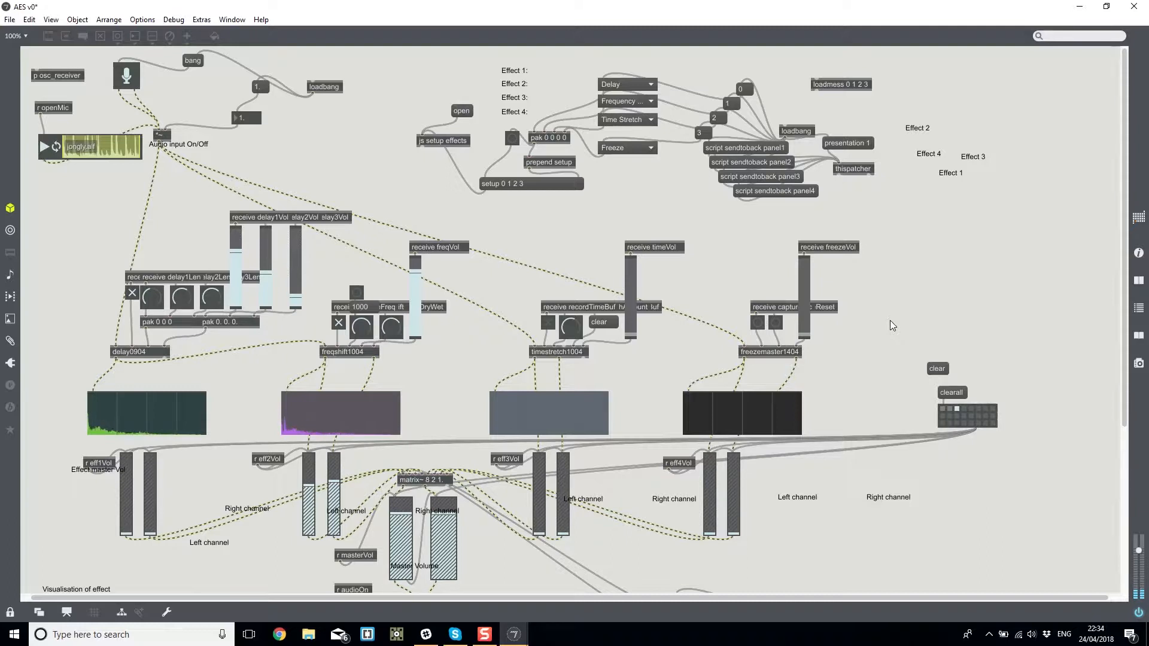
left_click(944, 409)
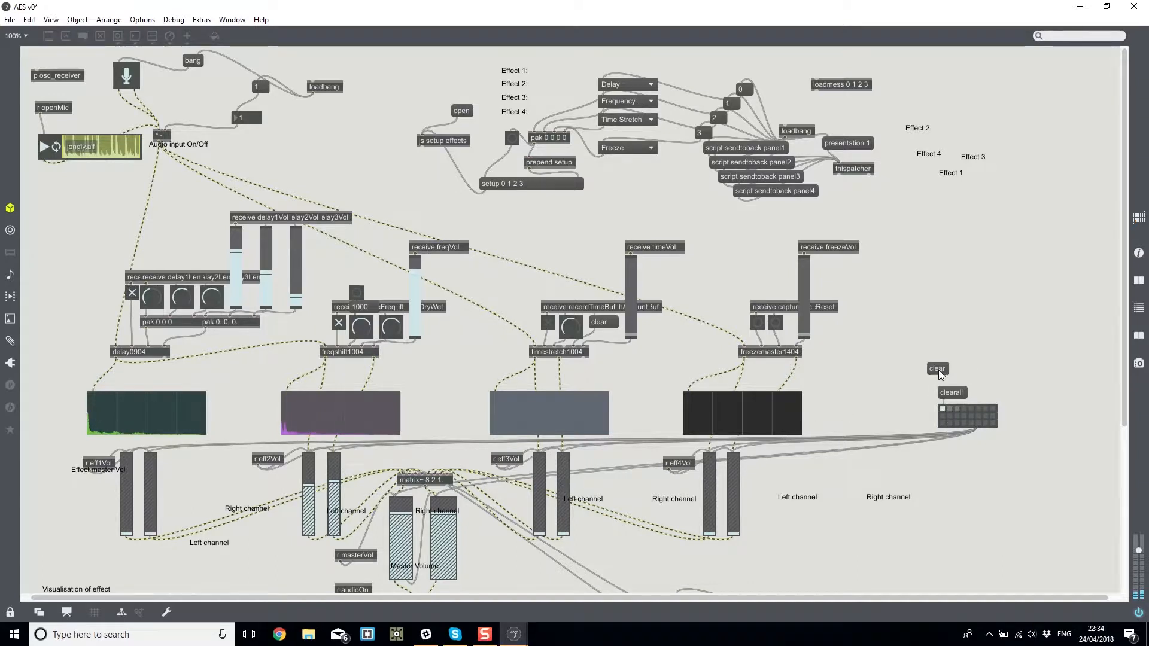
Connect the "clear" message to the preset object, move "clearall" aside, and change the message to "clear 1".
key("ctrl+e")
left_click_drag(954, 395, 969, 389)
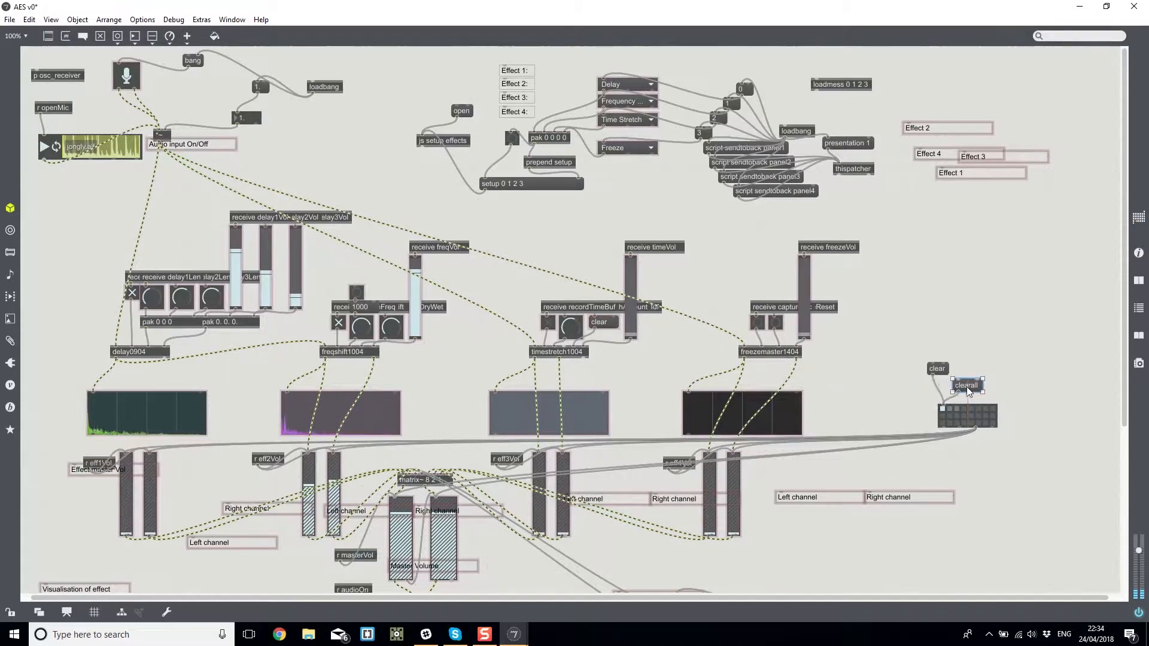
left_click(939, 369)
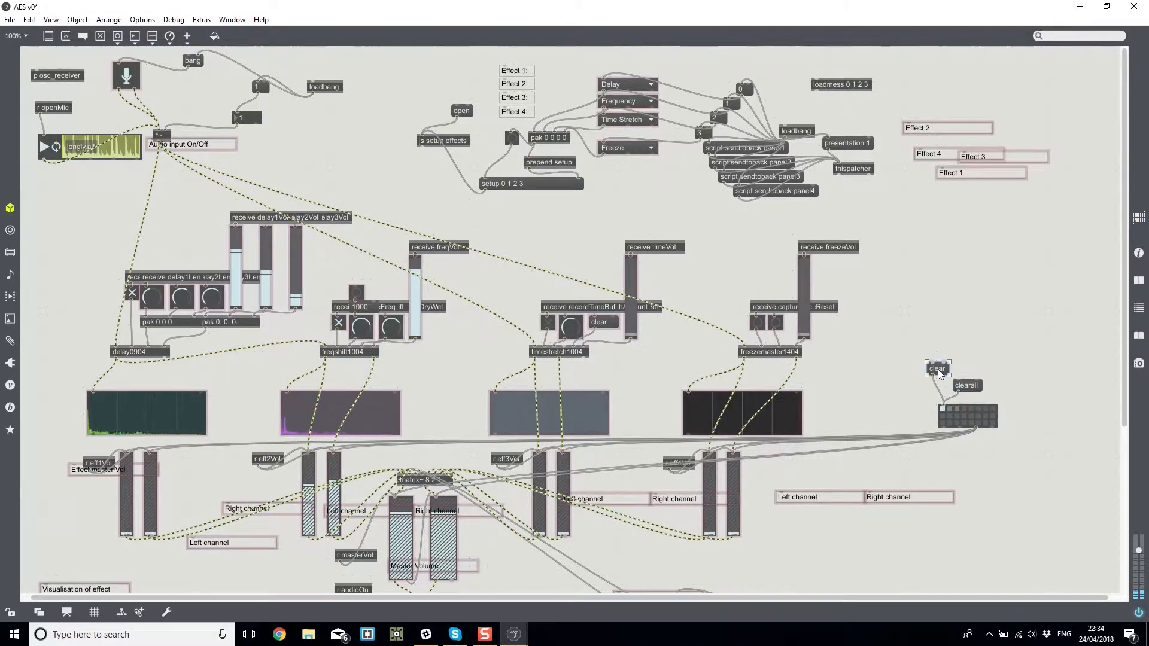
left_click(938, 370)
key("Right")
type("1")
Switch off the delay and frequency shift effects, zero their dials and sliders, and store the state in slot 1.
left_click(133, 295)
left_click_drag(174, 293, 203, 353)
left_click_drag(240, 255, 296, 308)
left_click(338, 324)
left_click_drag(415, 273, 415, 338)
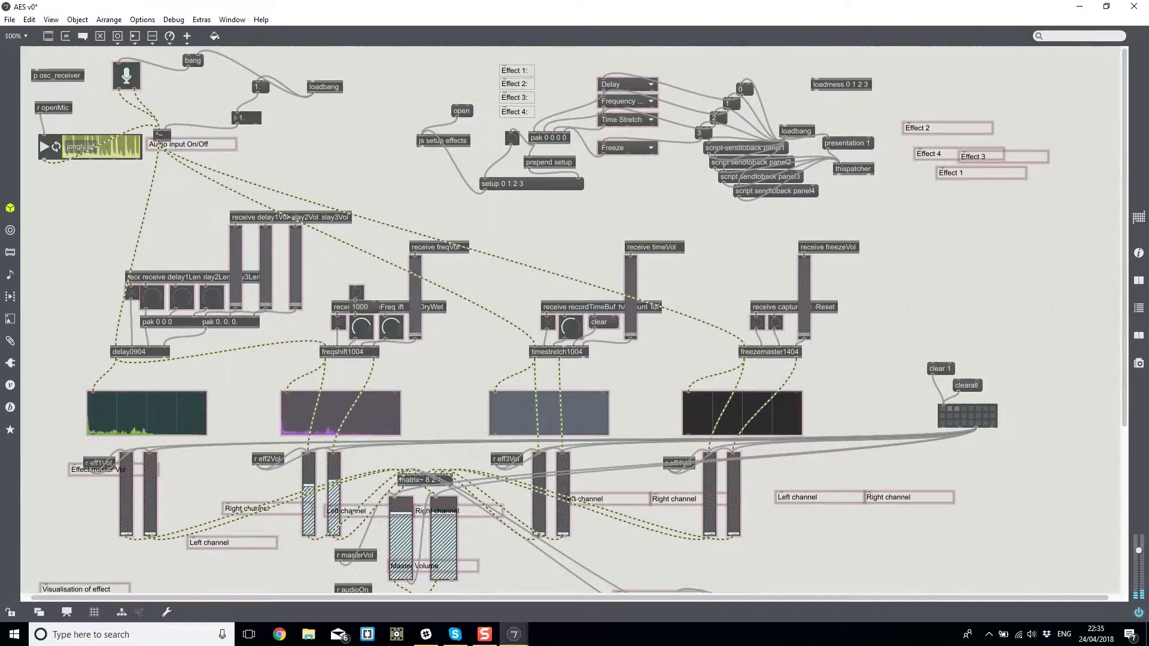
left_click(357, 292)
left_click_drag(393, 328, 393, 374)
key("ctrl+e")
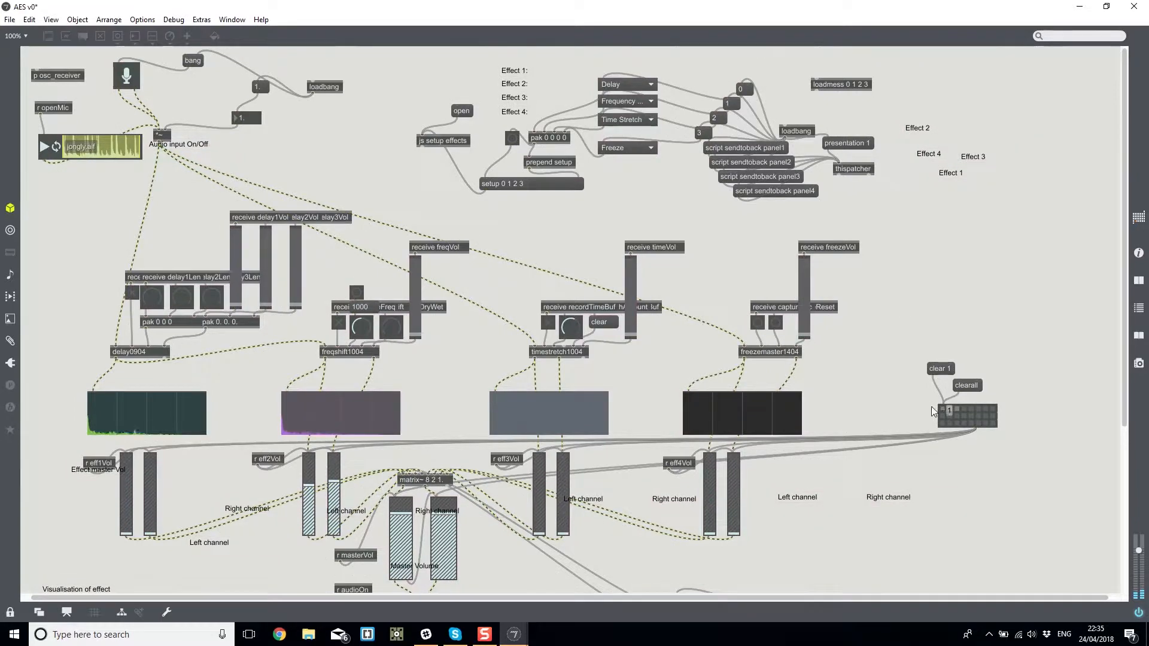
key("ctrl+e")
Open the preset object's help patch and read the reference entries for the store message and the active1 attribute.
left_click(964, 416)
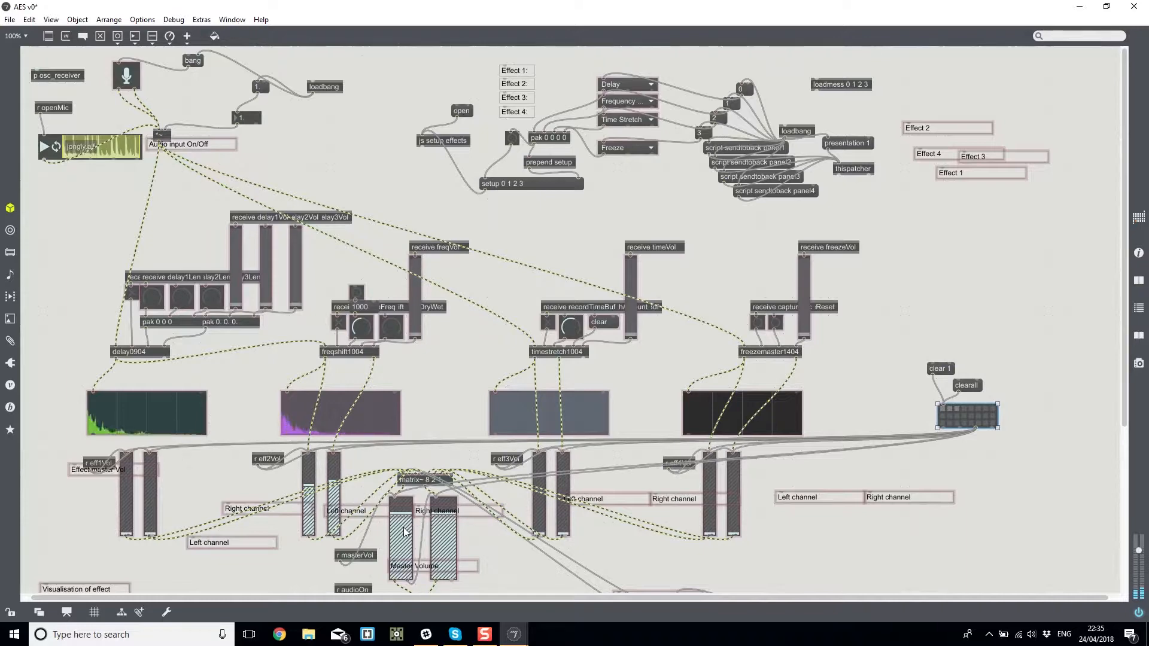
left_click(970, 421, "alt")
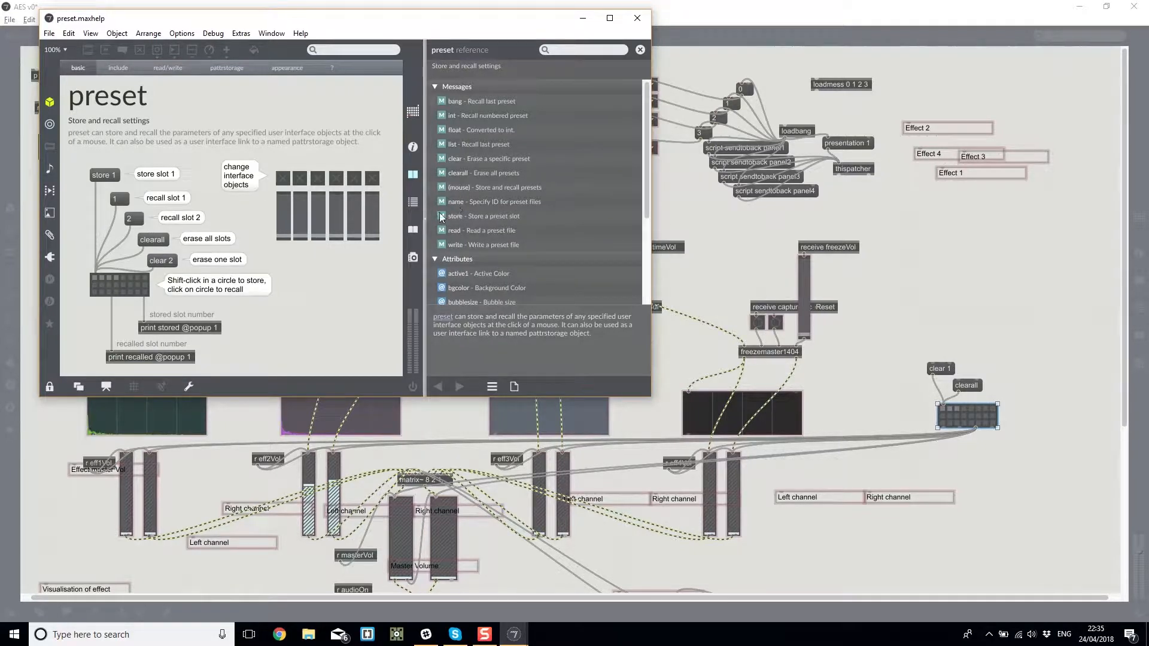
left_click(489, 218)
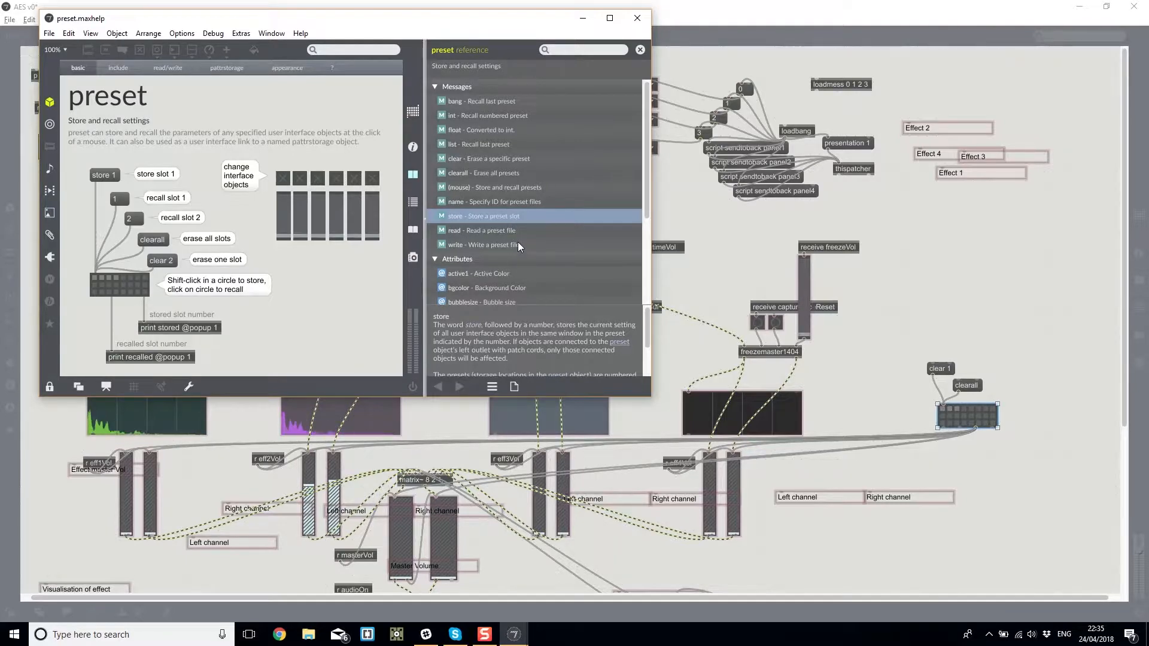
scroll(522, 244, "down", 5)
scroll(519, 242, "up", 5)
scroll(529, 185, "down", 3)
left_click(507, 141)
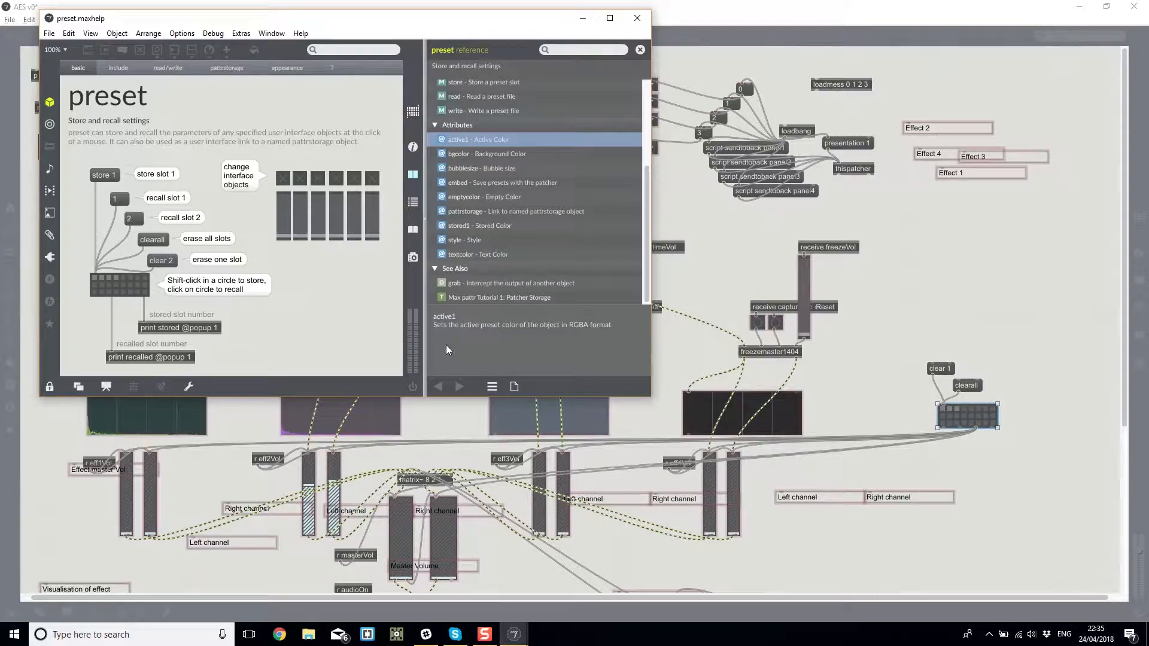
left_click(339, 636)
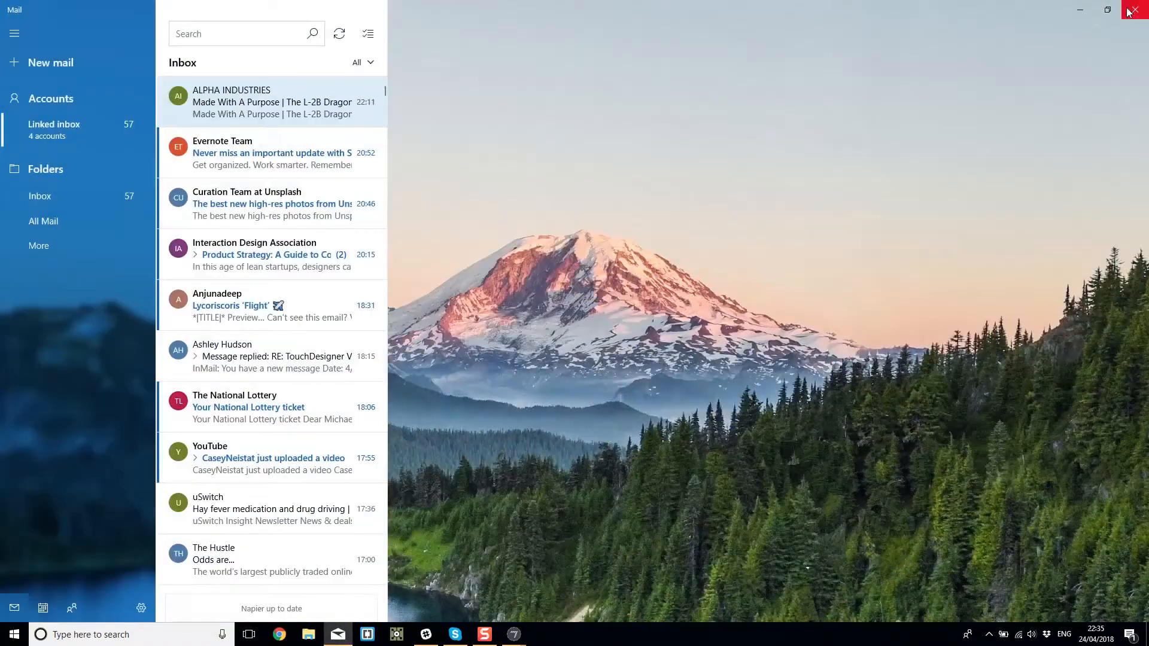
Close the mail window, switch to Chrome and search Google for "max msp preset interpolation".
left_click(1131, 9)
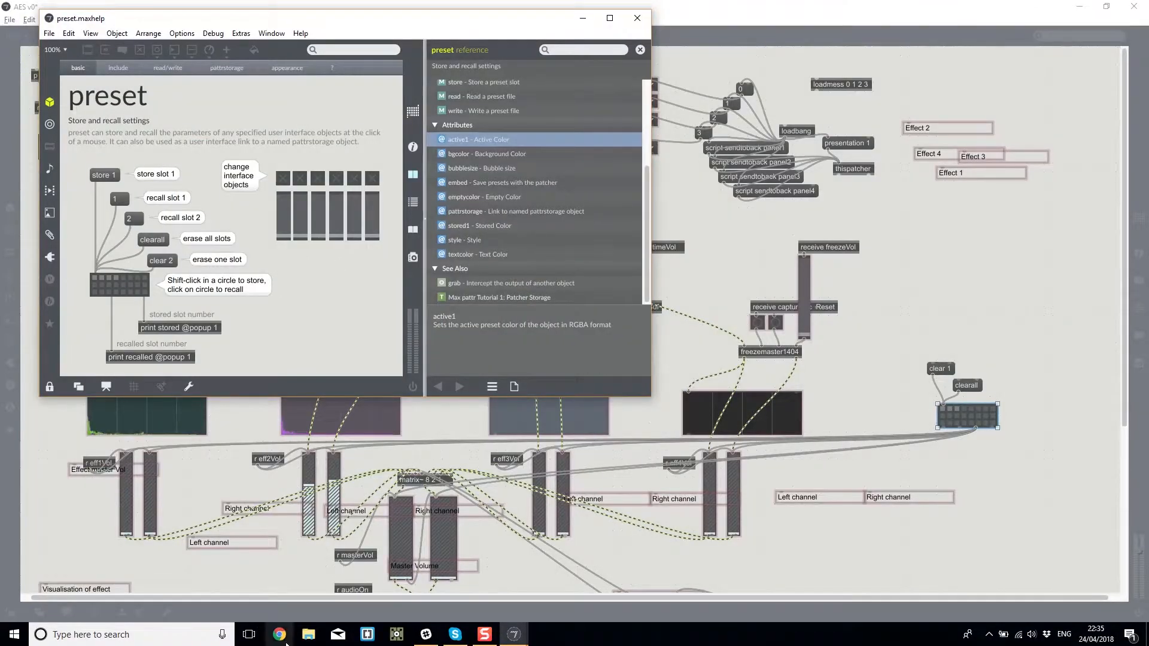
left_click(280, 635)
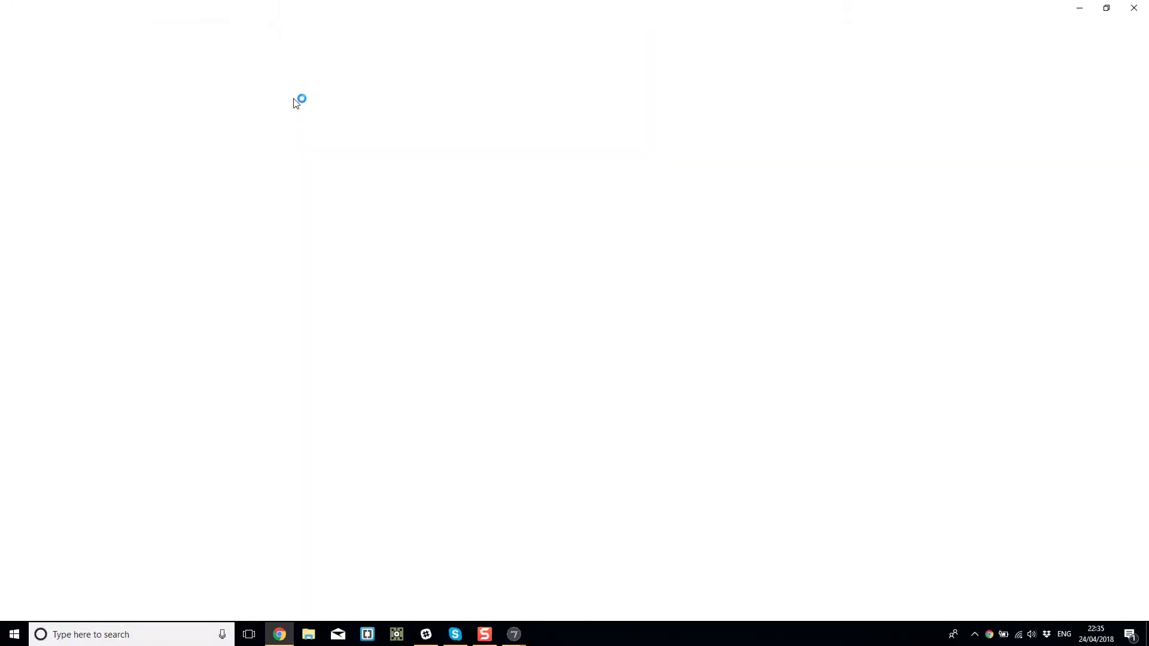
type("max")
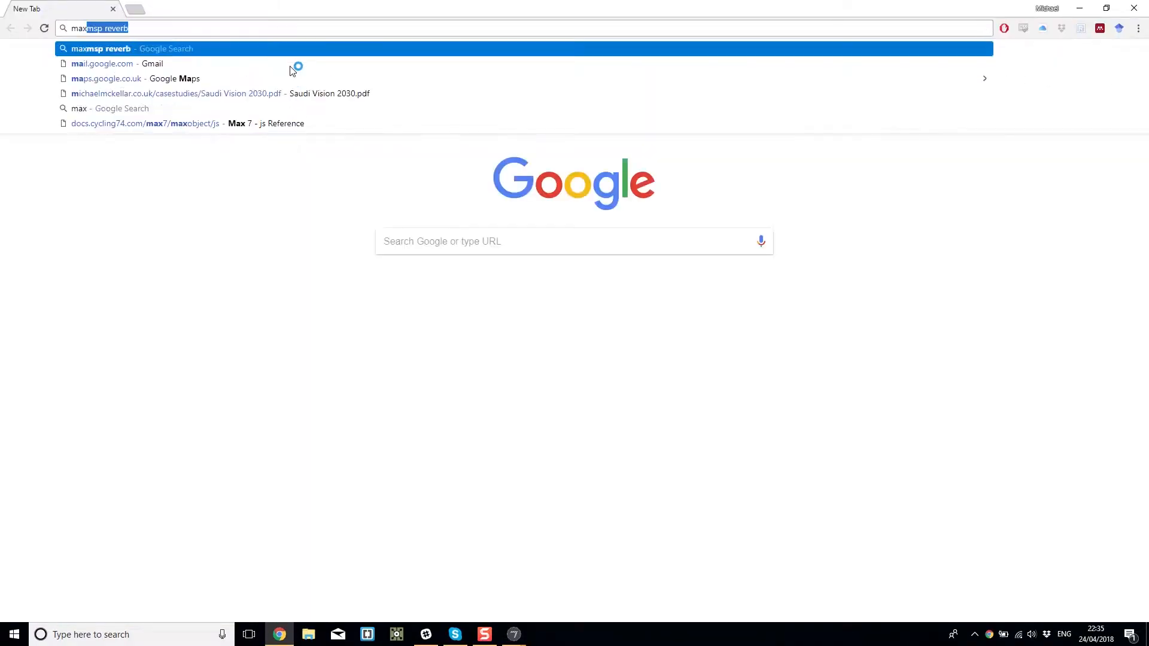
type(" msp s")
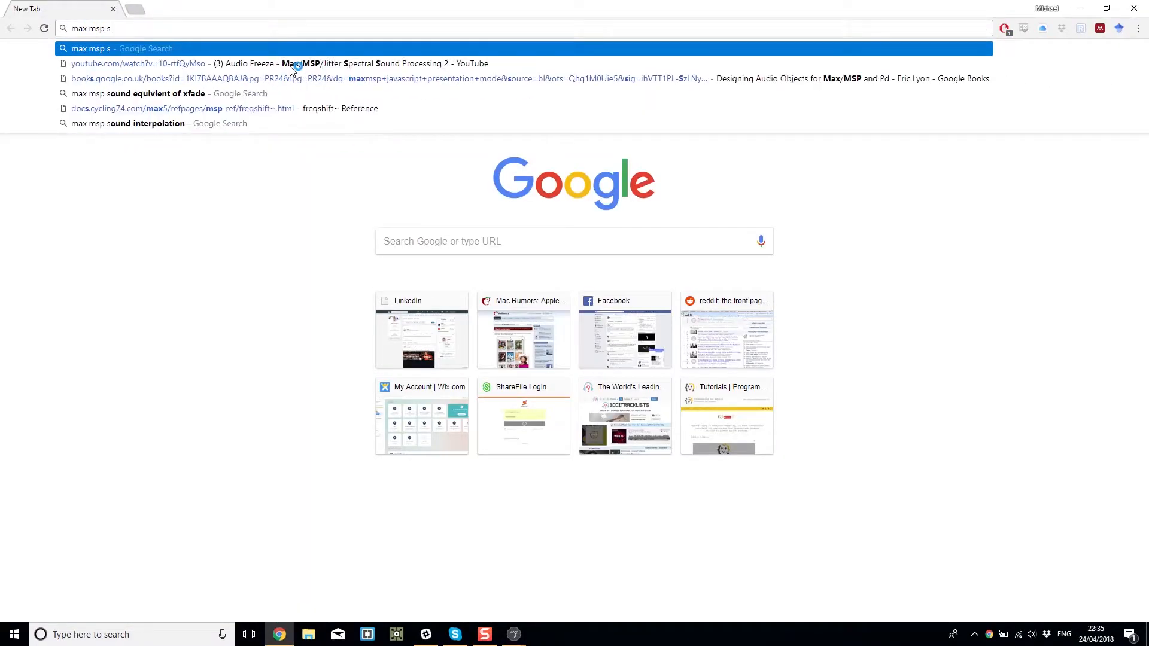
key("BackSpace")
type("preset")
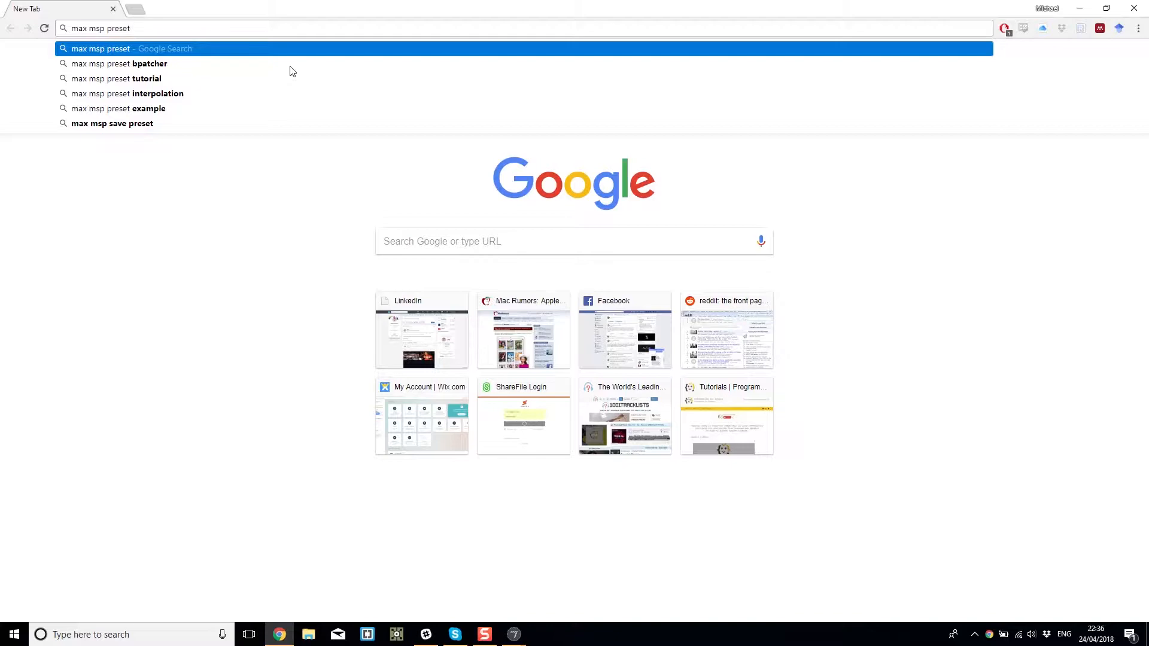
key("Down")
key("Down")
key("Down")
key("Return")
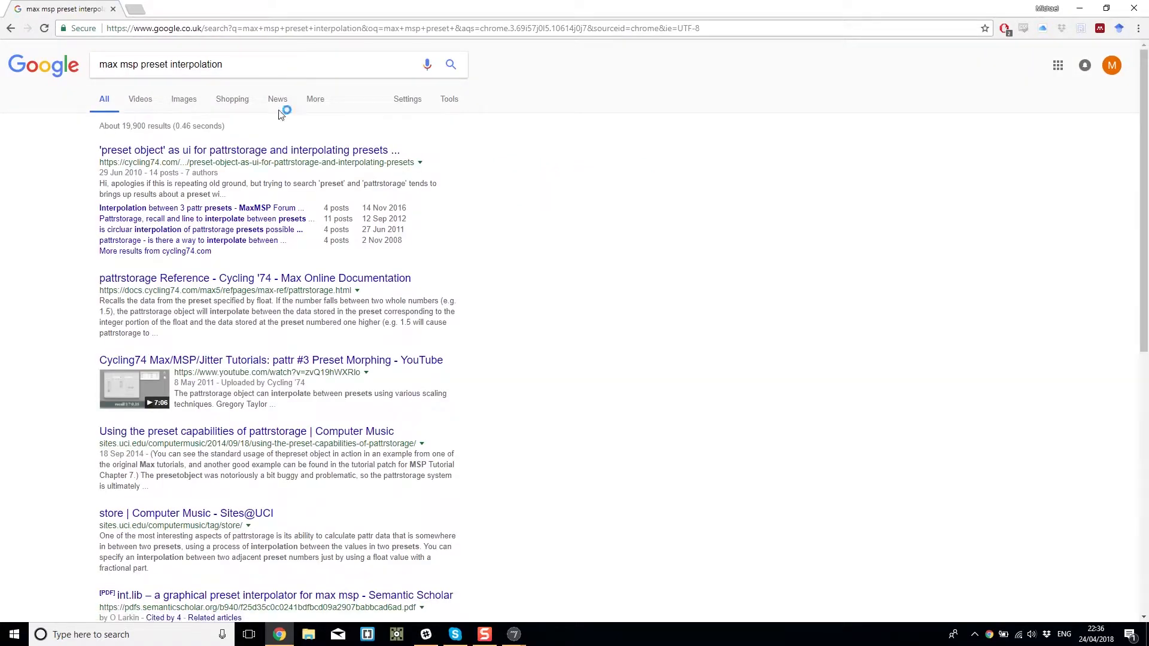
Open the Cycling '74 forum thread on the preset object as UI for pattrstorage and read its replies on interpolating presets.
left_click(261, 152)
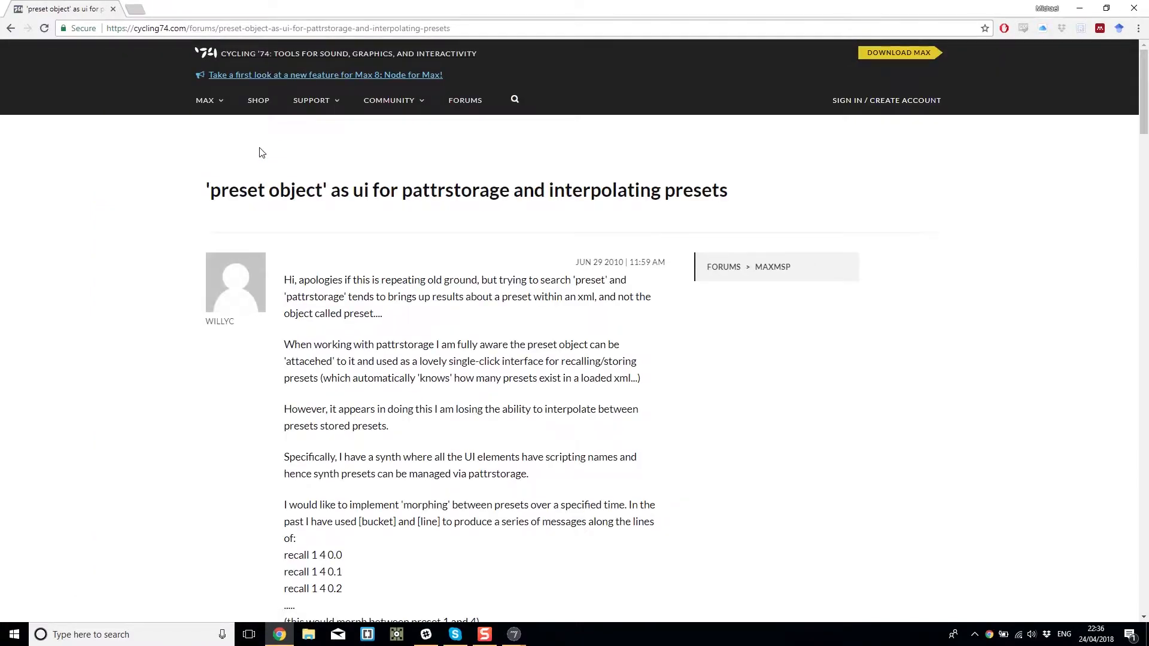
scroll(434, 506, "down", 7)
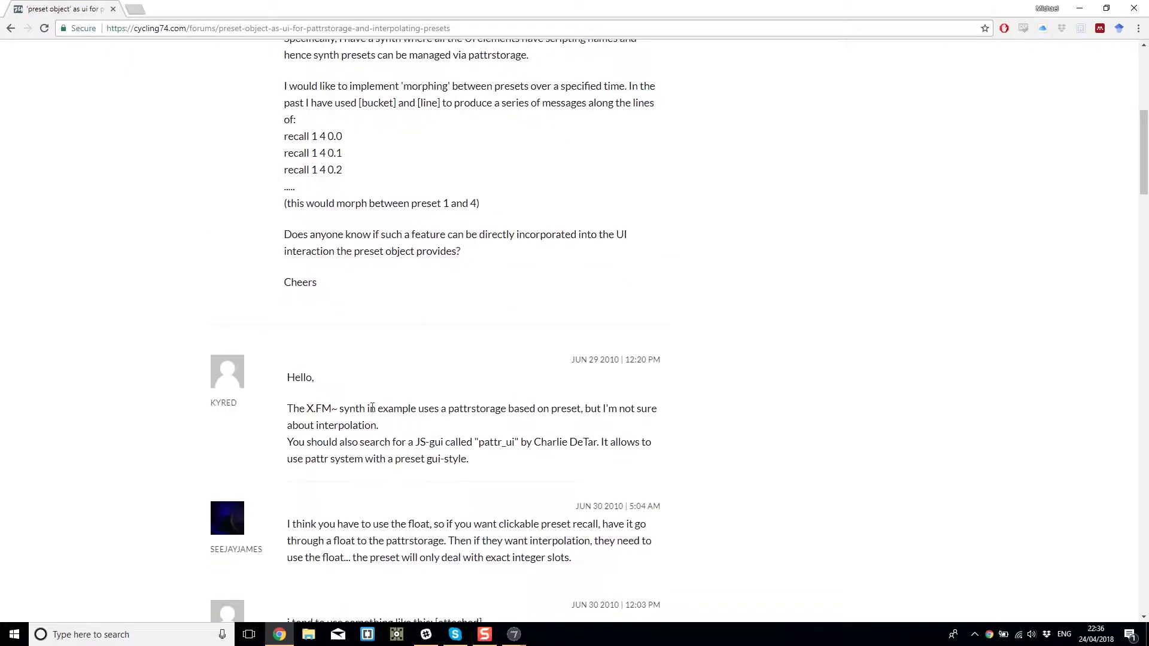
left_click_drag(331, 407, 456, 432)
left_click(492, 433)
scroll(493, 433, "down", 2)
scroll(494, 435, "down", 6)
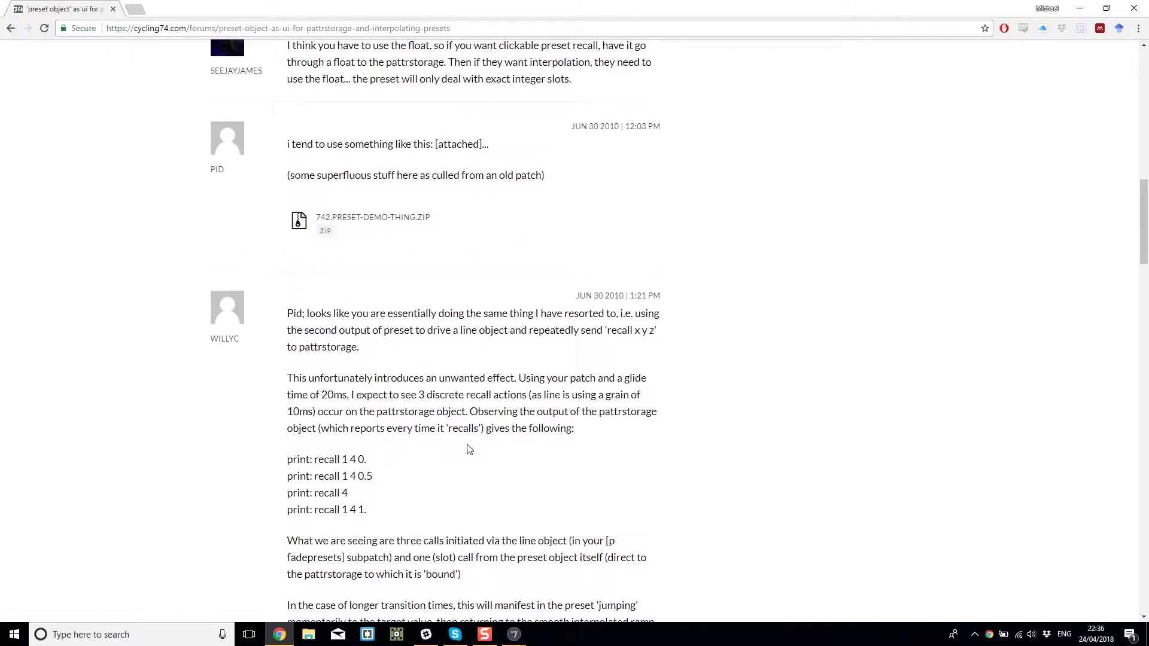
scroll(462, 453, "down", 2)
scroll(461, 443, "down", 5)
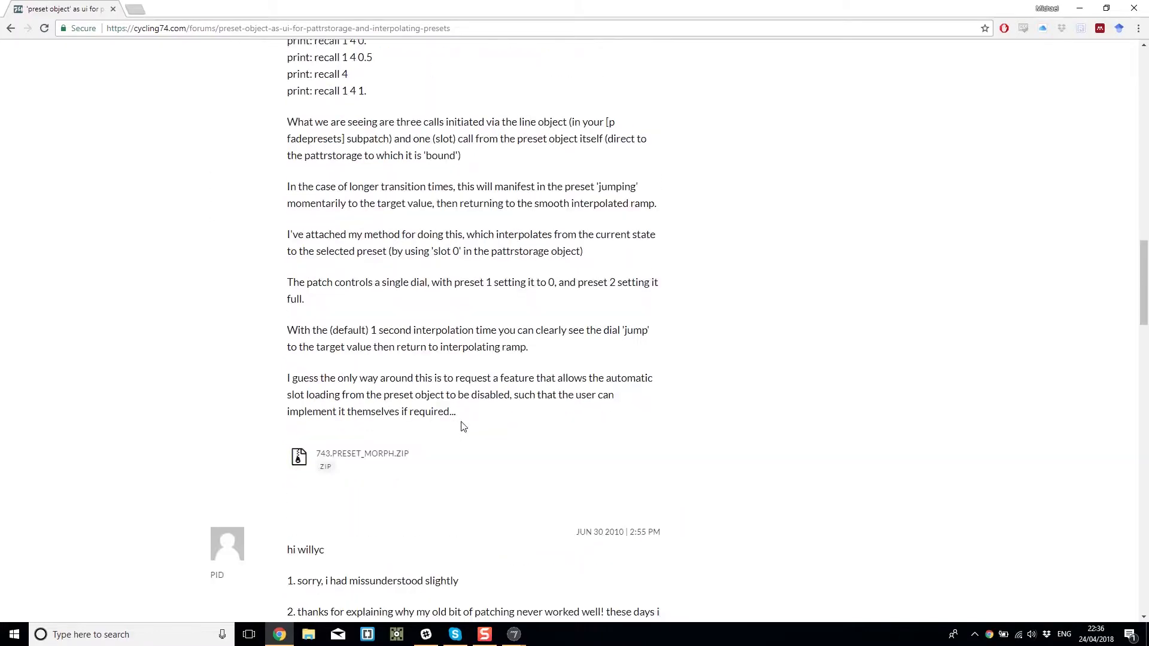
Return to the search results and read the article "Using the preset capabilities of pattrstorage".
key("alt+Left")
scroll(359, 359, "down", 3)
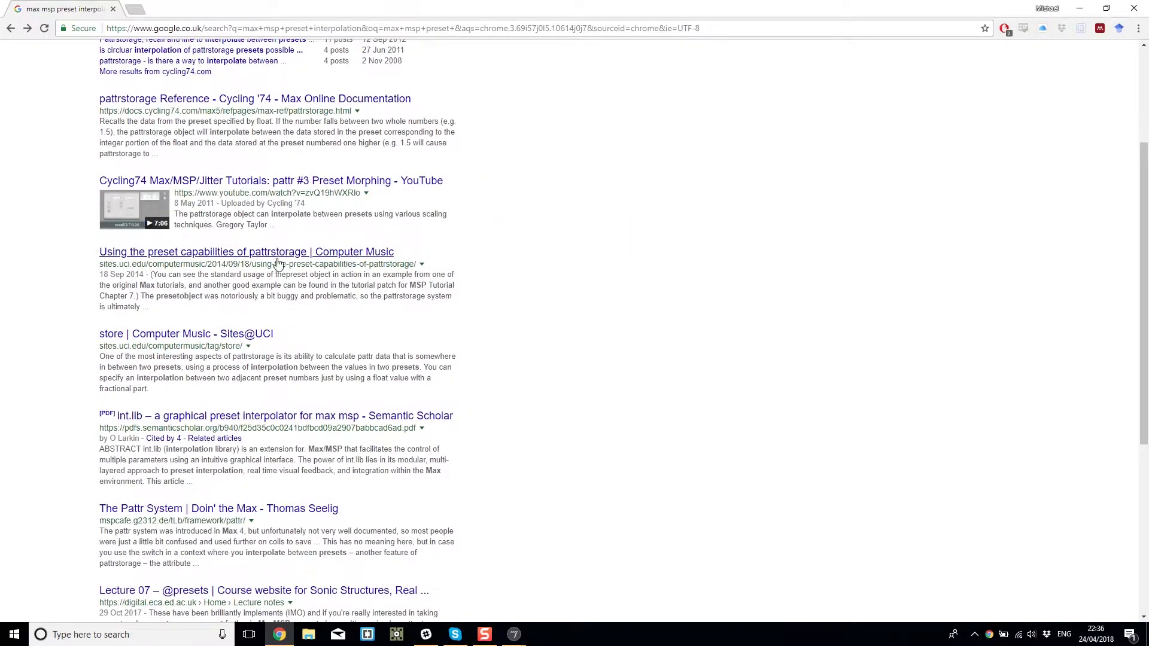
left_click(208, 258)
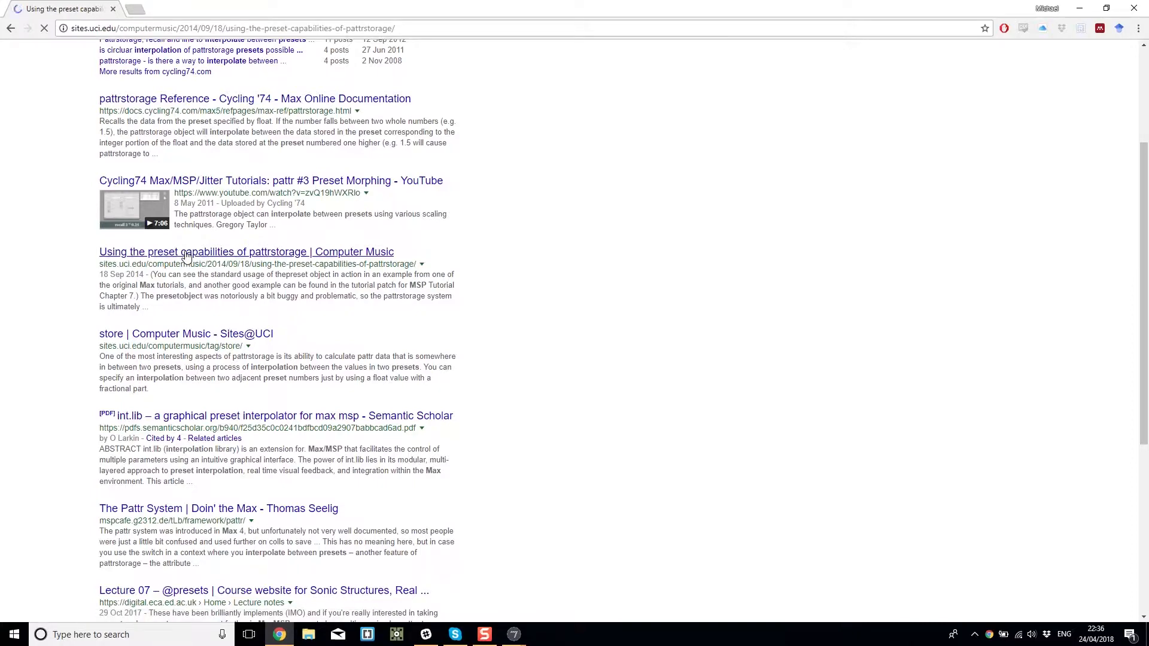
scroll(705, 352, "down", 3)
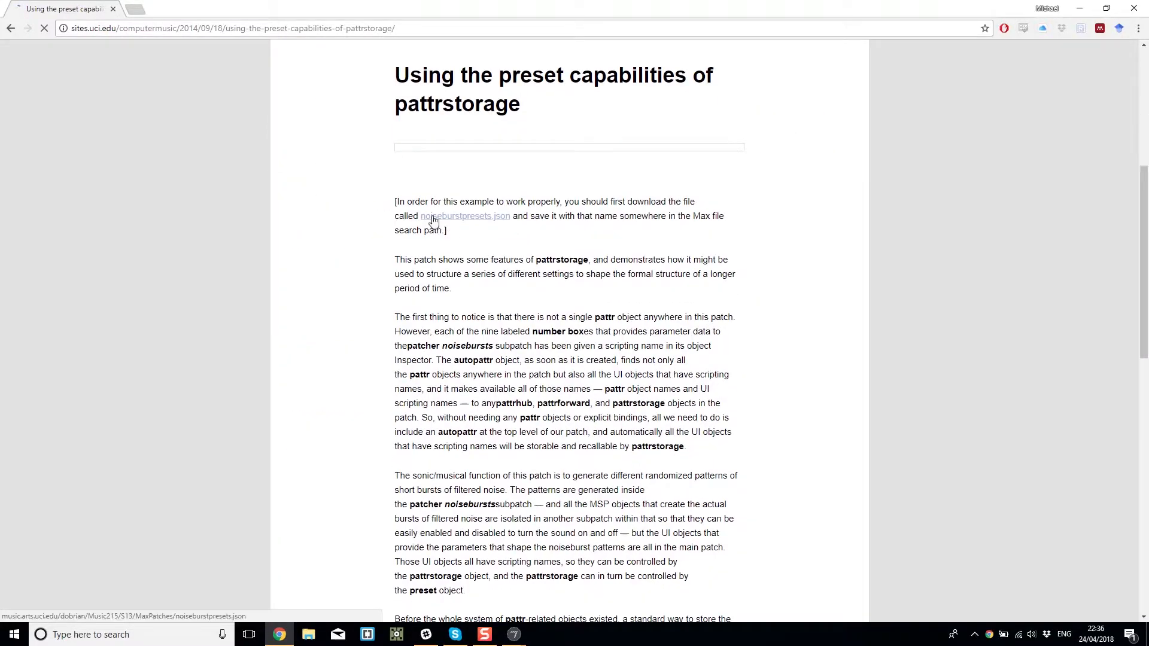
scroll(508, 274, "down", 3)
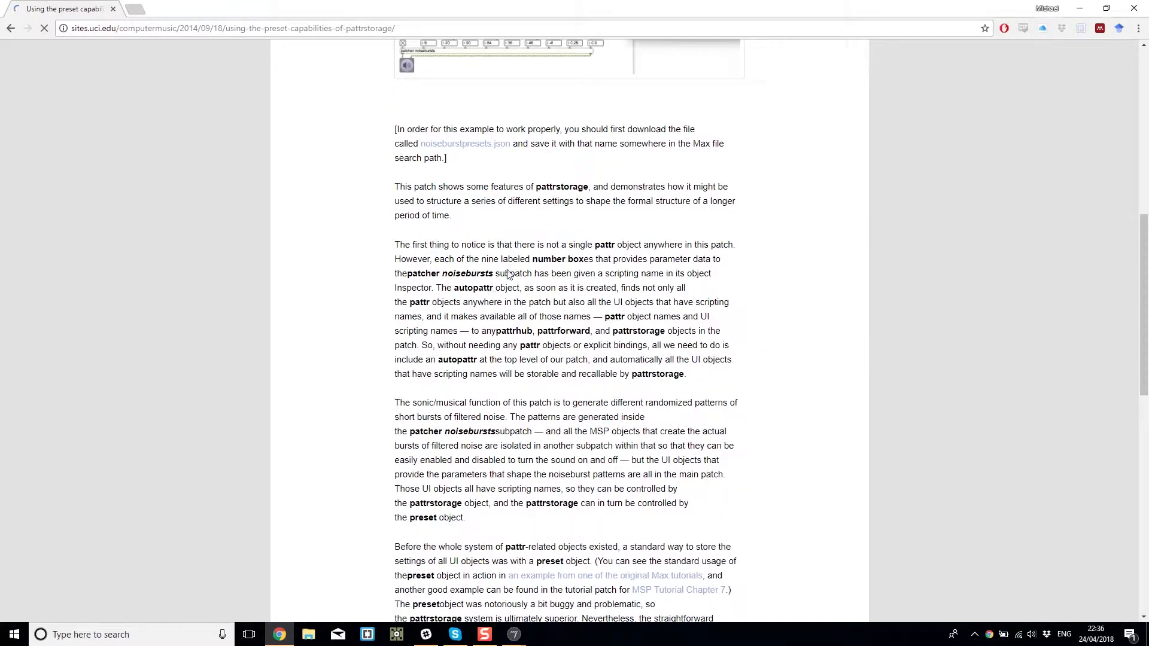
Close the browser and add a pattrstorage object above the clear messages in the AES patch.
left_click(1135, 8)
left_click(927, 297)
type("n")
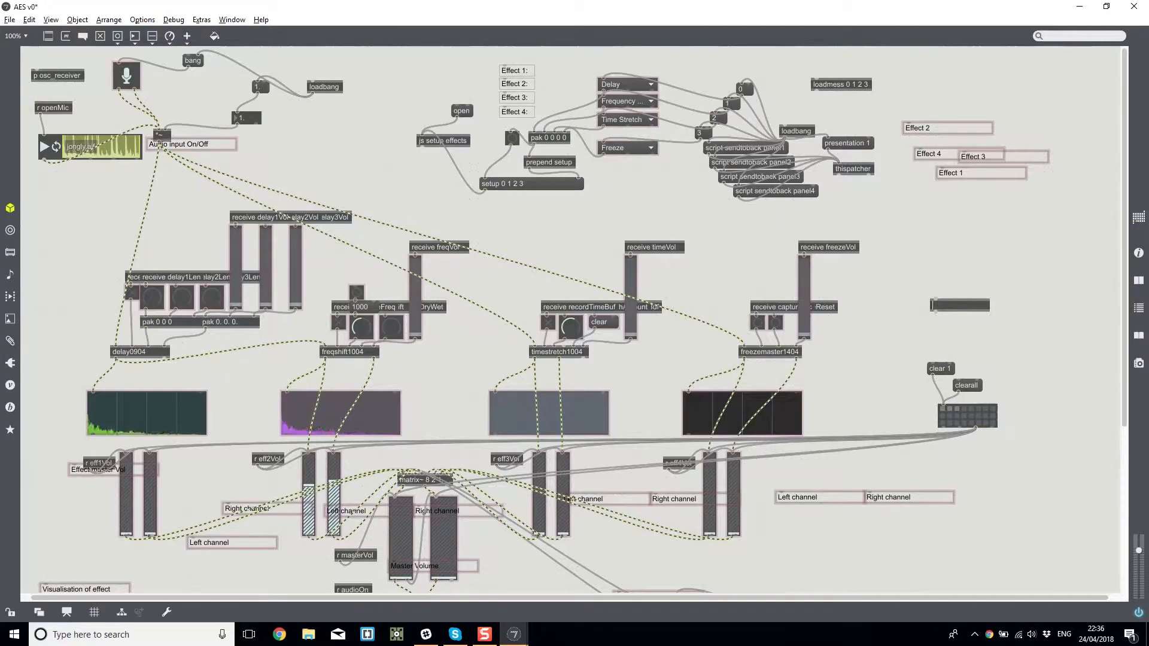
type("pattr")
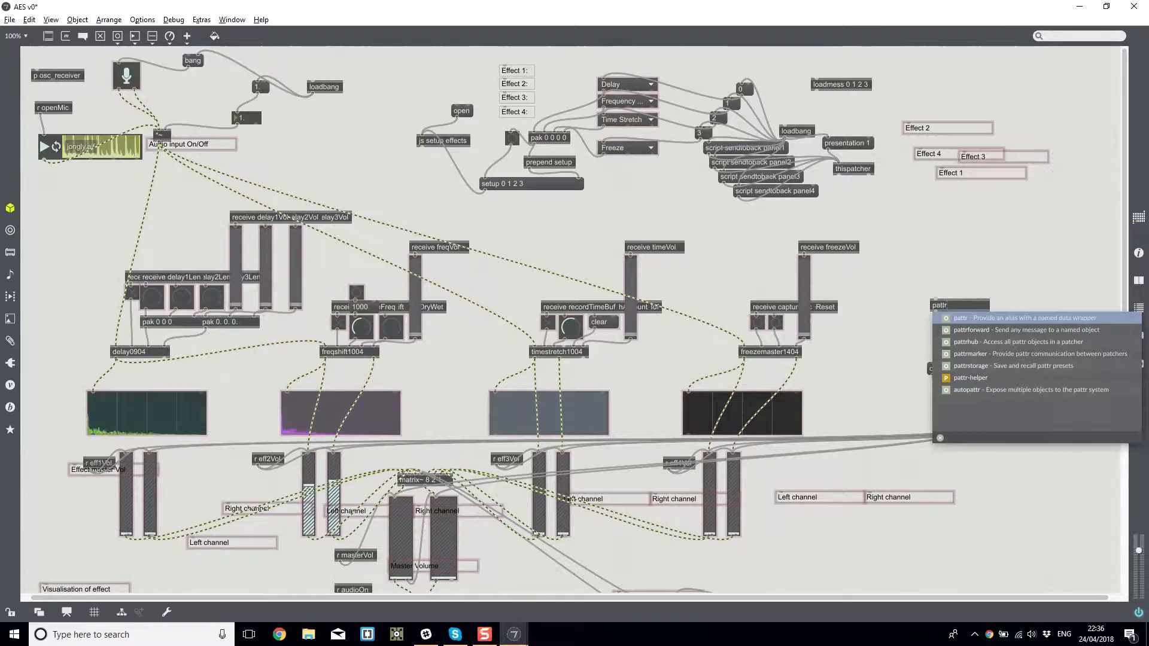
key("Down")
key("Down")
key("Down")
key("Down")
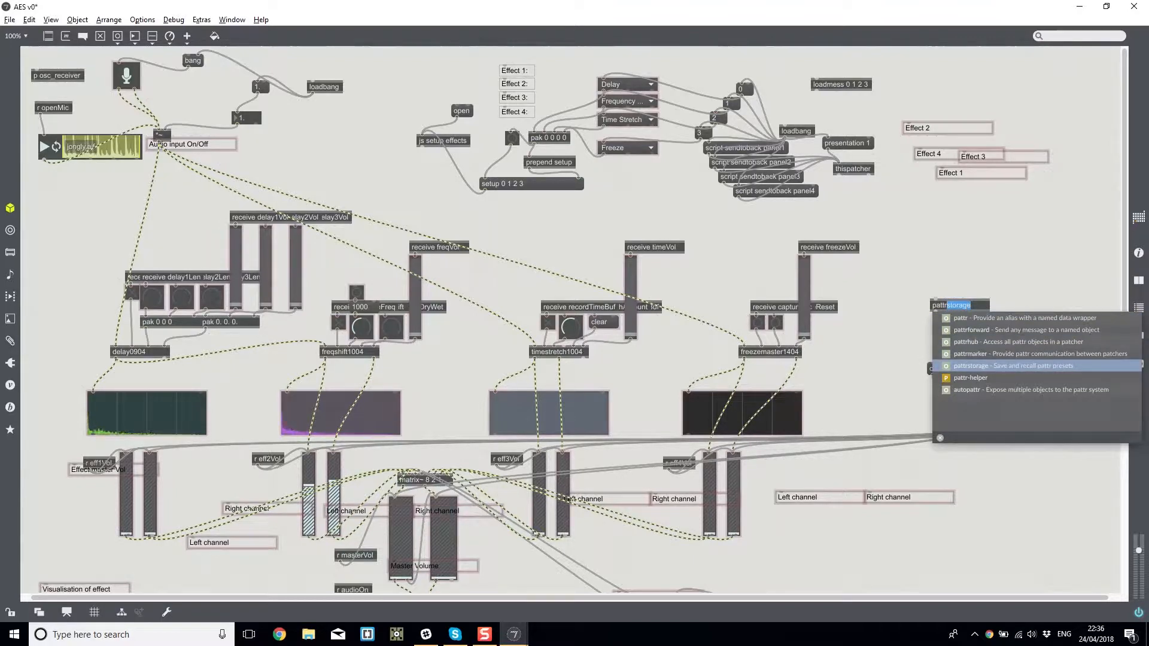
key("Return")
left_click(1055, 339)
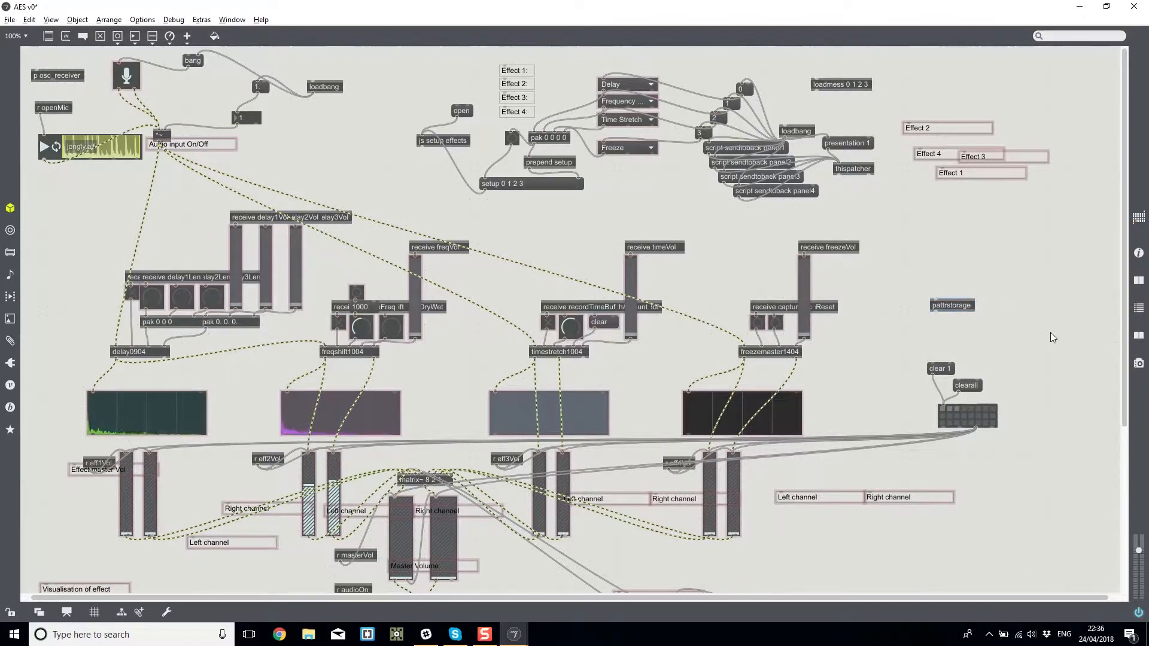
Open the pattrstorage help patch, browse to its interpolation example and vary the interpolation value between presets 1 and 3.
left_click(951, 309, "alt")
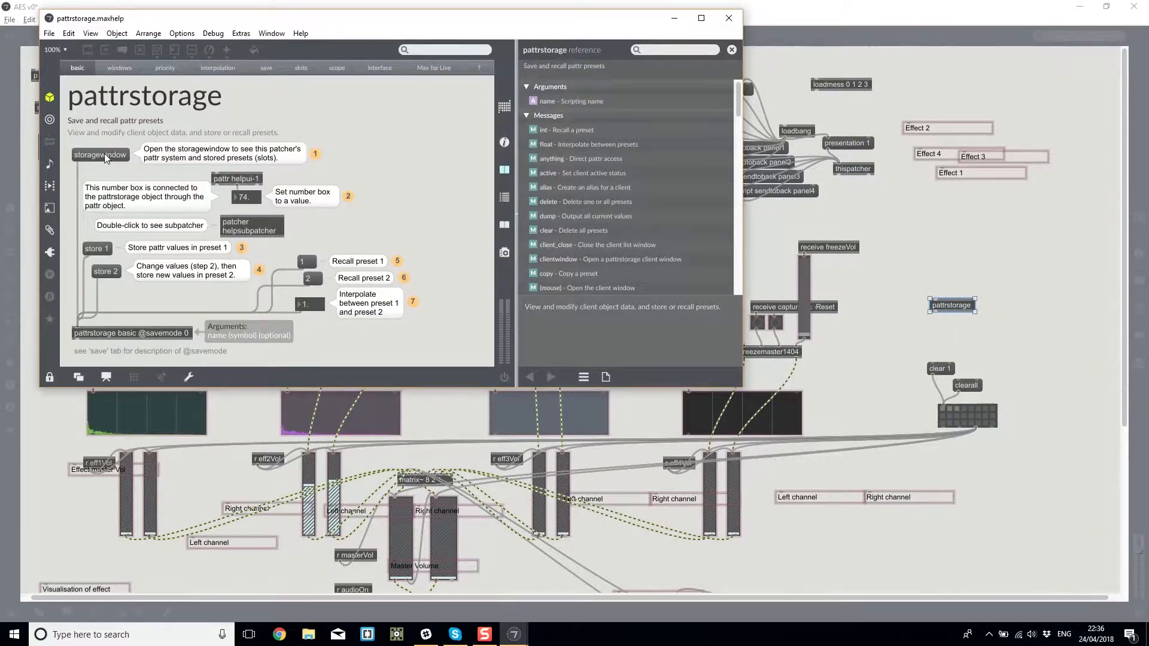
left_click(117, 68)
left_click(164, 67)
left_click(217, 68)
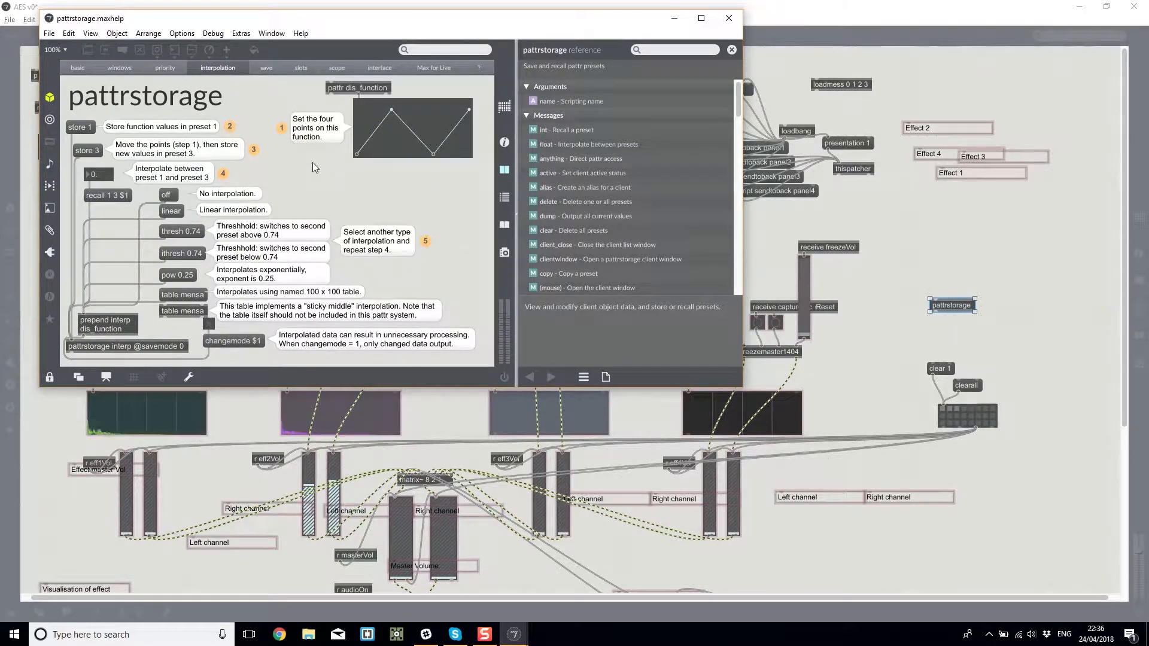
left_click_drag(105, 175, 105, 150)
left_click_drag(99, 175, 99, 174)
left_click(102, 175)
Reshape the example's function curve by moving its points and adding several new ones.
left_click_drag(391, 113, 391, 145)
left_click(388, 128)
left_click(395, 148)
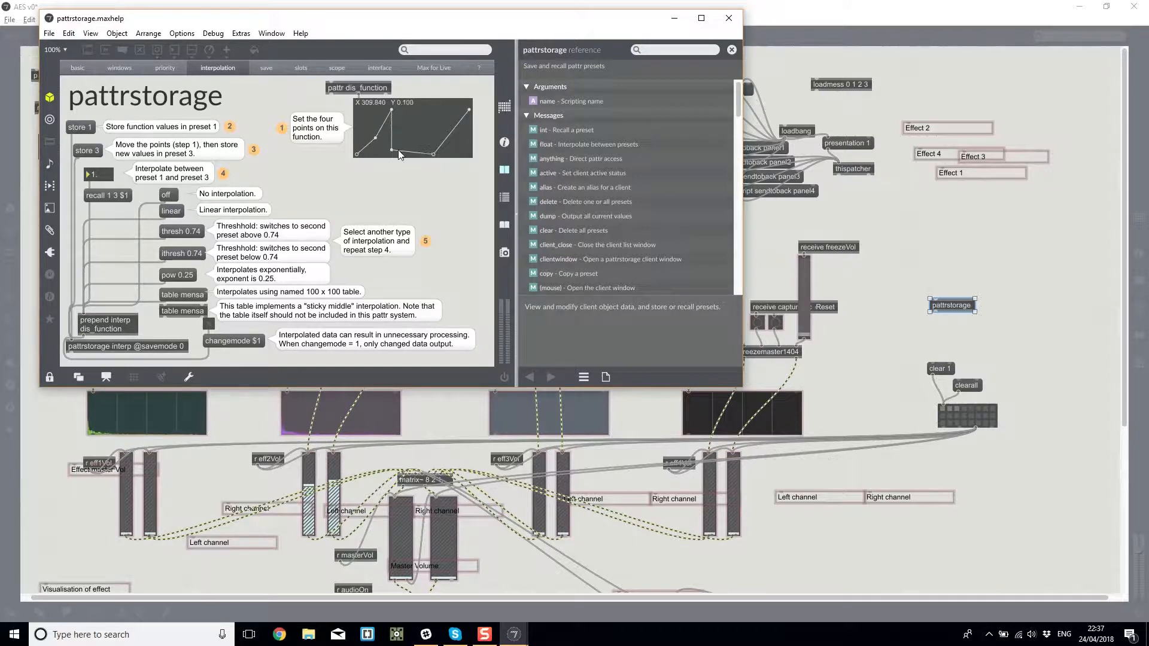
left_click(431, 122)
left_click(465, 144)
left_click(426, 115)
left_click(459, 127)
left_click(452, 147)
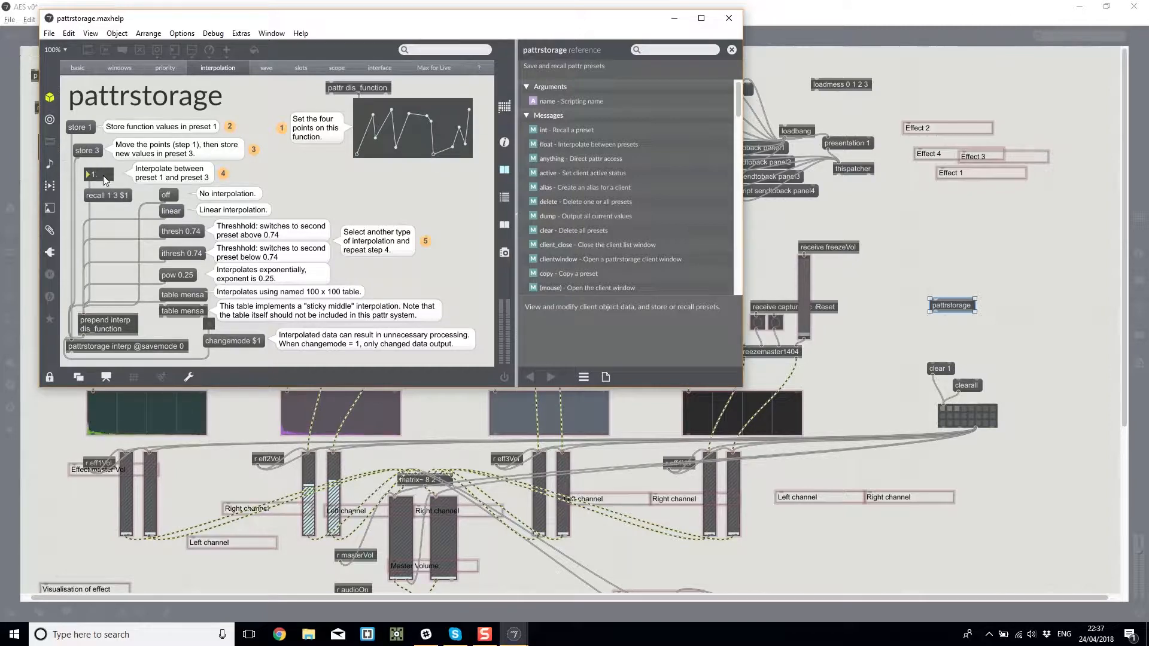
Try the interpolation example with interpolation off, varying the value between presets 1 and 3 to compare the function shapes.
mouse_move(104, 178)
left_mouse_down()
mouse_move(90, 172)
mouse_move(99, 177)
left_mouse_up()
left_click(170, 194)
left_click(168, 194)
left_click_drag(97, 174, 110, 178)
left_click_drag(106, 181, 212, 271)
mouse_move(99, 179)
left_mouse_down()
mouse_move(99, 156)
mouse_move(98, 180)
left_mouse_up()
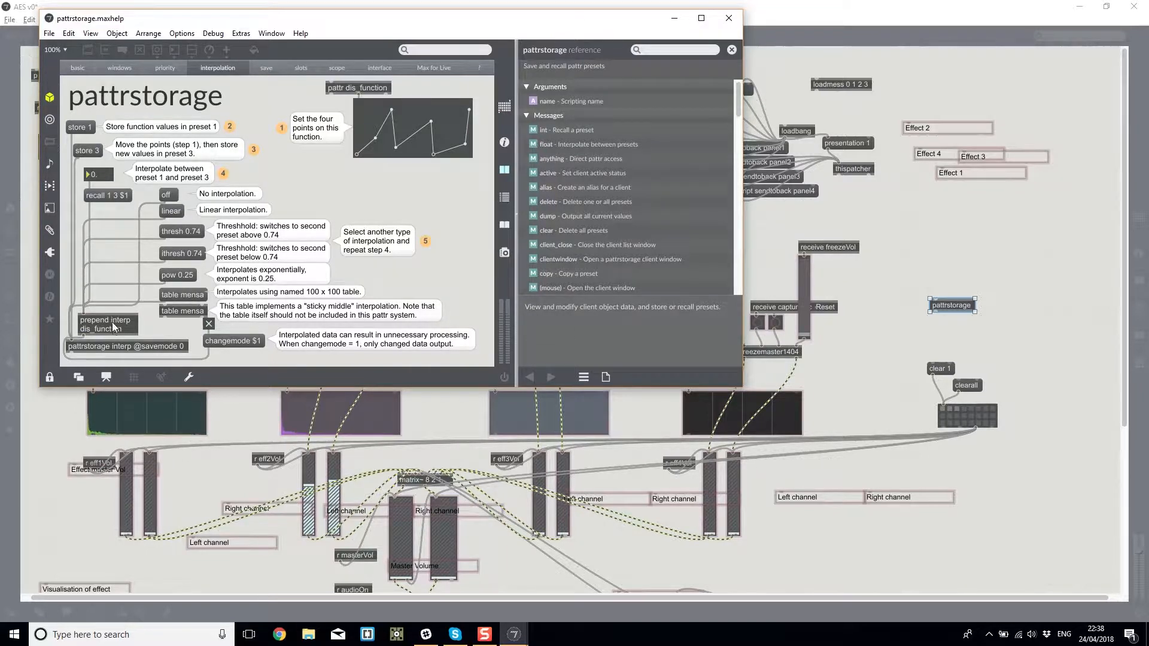
Unlock the help patch and examine the function object's inspector, including its scripting name and value settings.
key("ctrl+e")
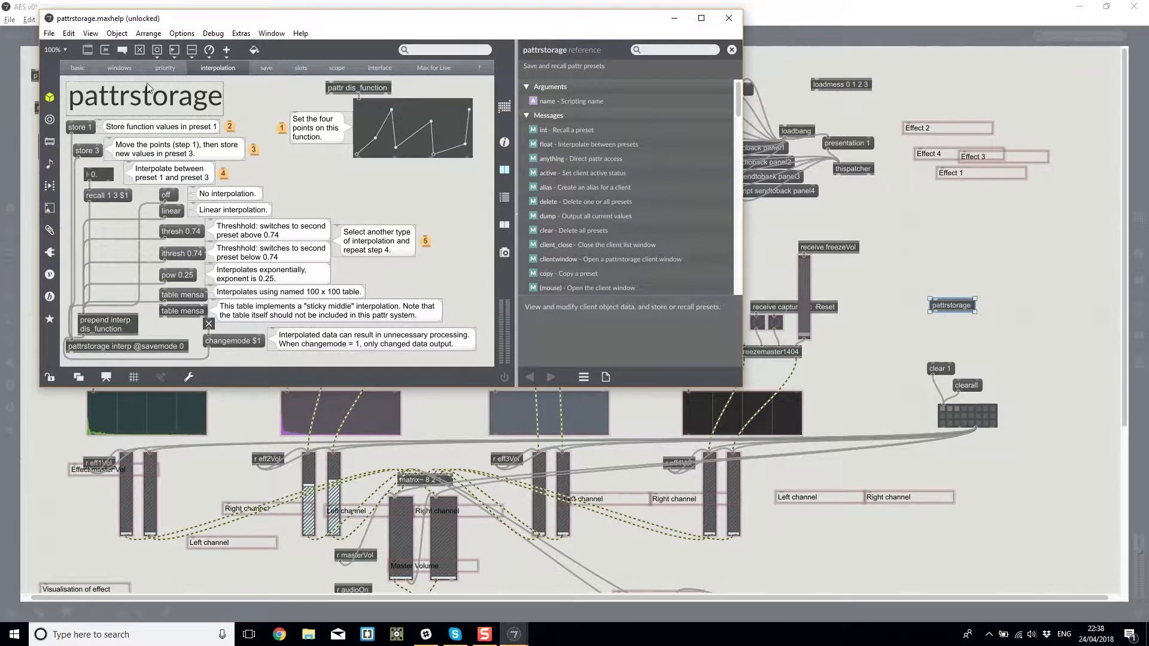
left_click(379, 116)
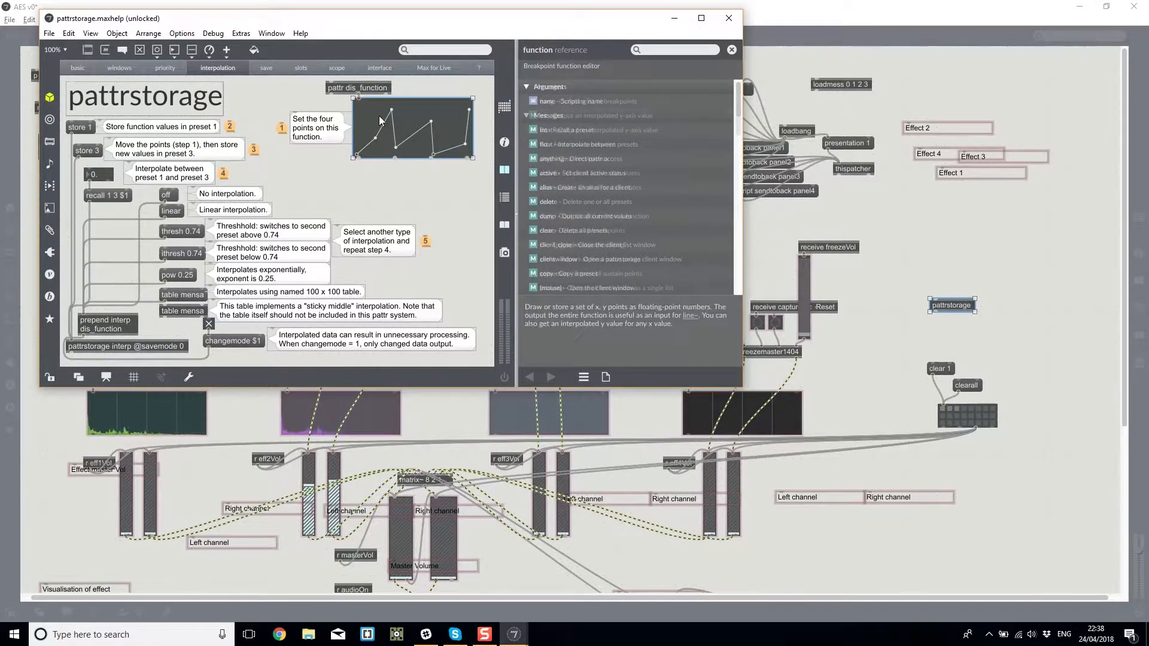
left_click(505, 142)
scroll(597, 251, "down", 3)
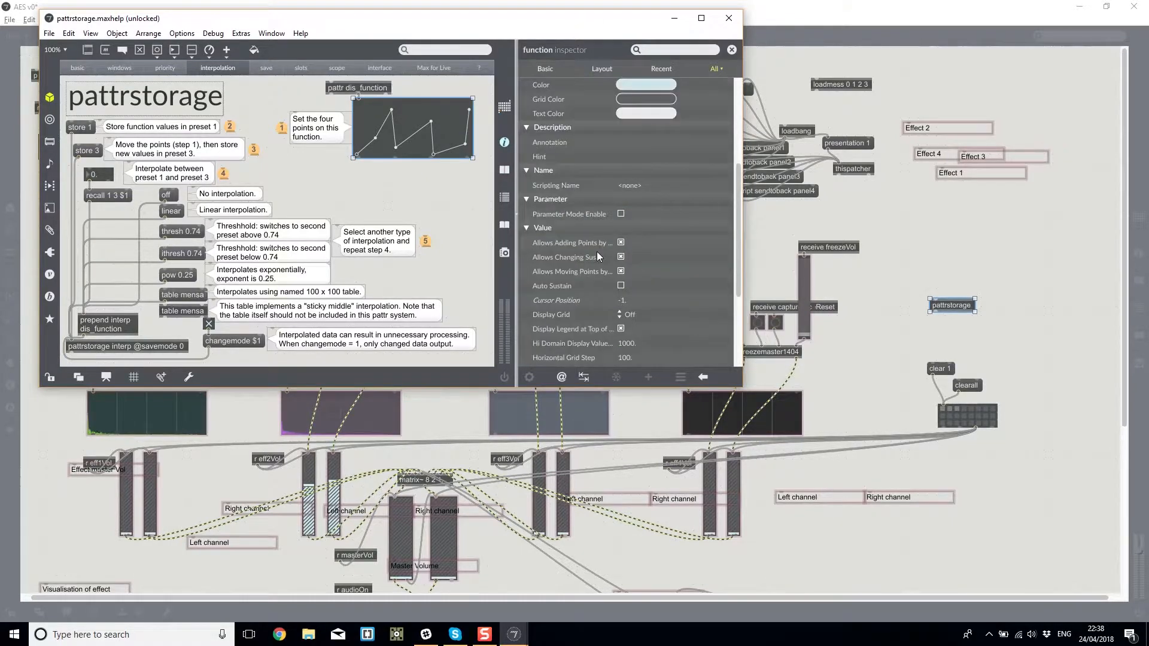
scroll(598, 252, "down", 3)
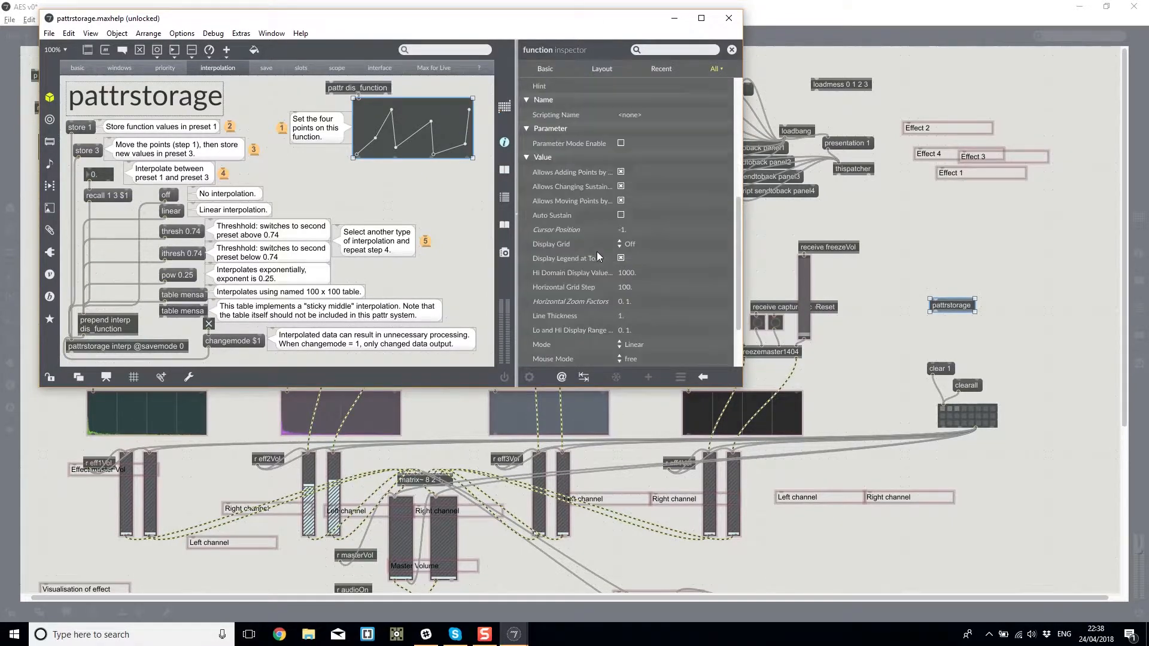
Examine the client objects of "pattrstorage interp", then shift the function and "pattr dis_function" objects to see how they connect.
left_click(108, 347)
double_click(105, 347)
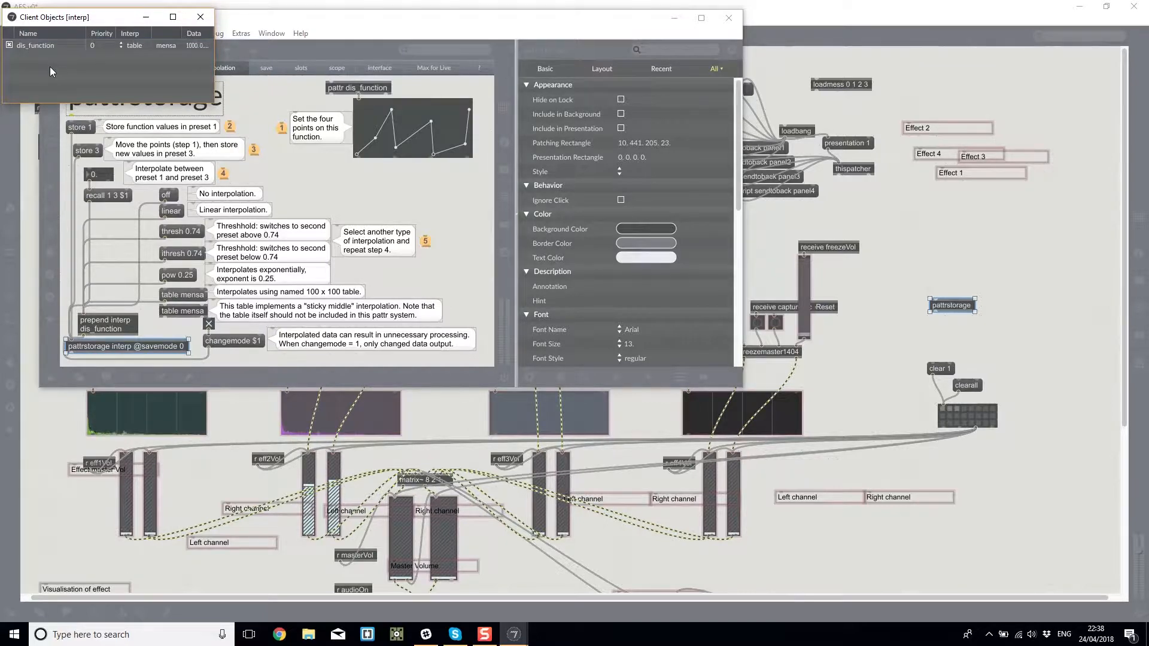
left_click_drag(67, 19, 189, 97)
mouse_move(394, 129)
left_mouse_down()
mouse_move(244, 160)
mouse_move(441, 140)
mouse_move(406, 140)
left_mouse_up()
mouse_move(358, 91)
left_mouse_down()
mouse_move(381, 91)
mouse_move(368, 91)
left_mouse_up()
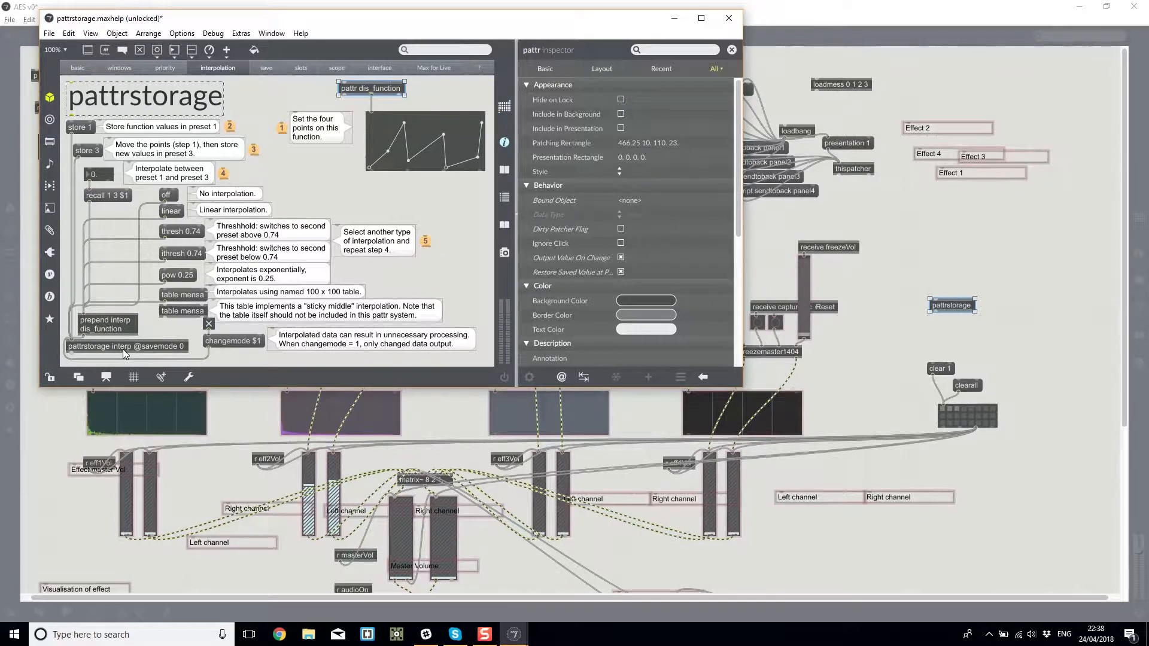
left_click(116, 333)
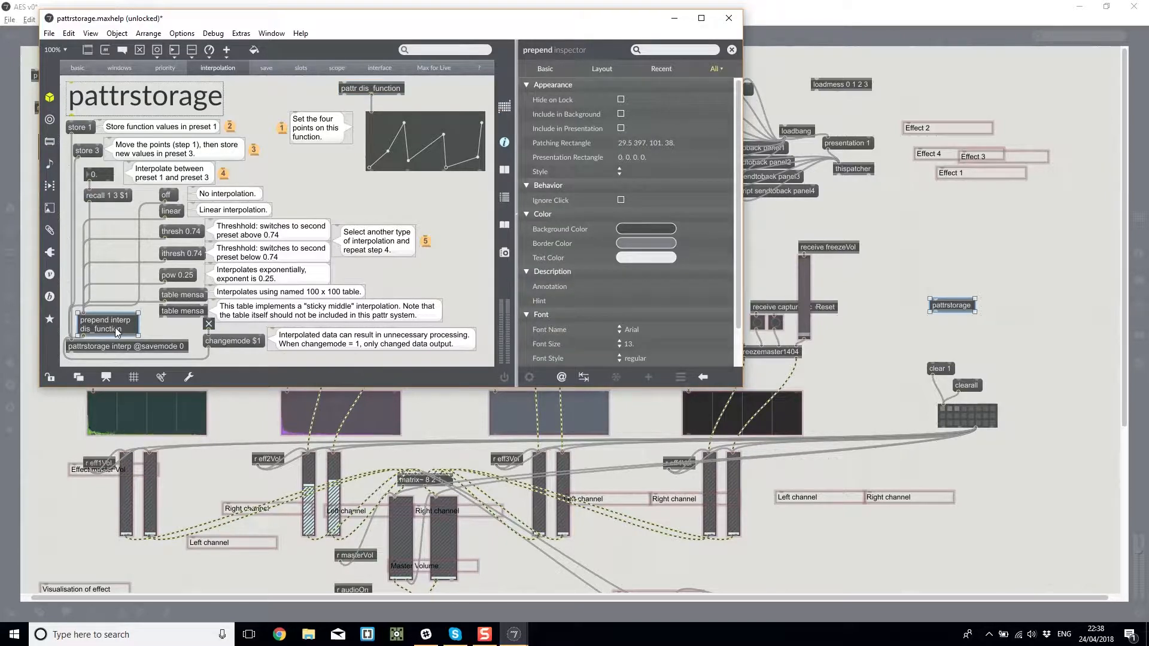
Close the pattrstorage help patch and delete the pattrstorage object from the AES patch.
left_click(729, 18)
left_click(381, 235)
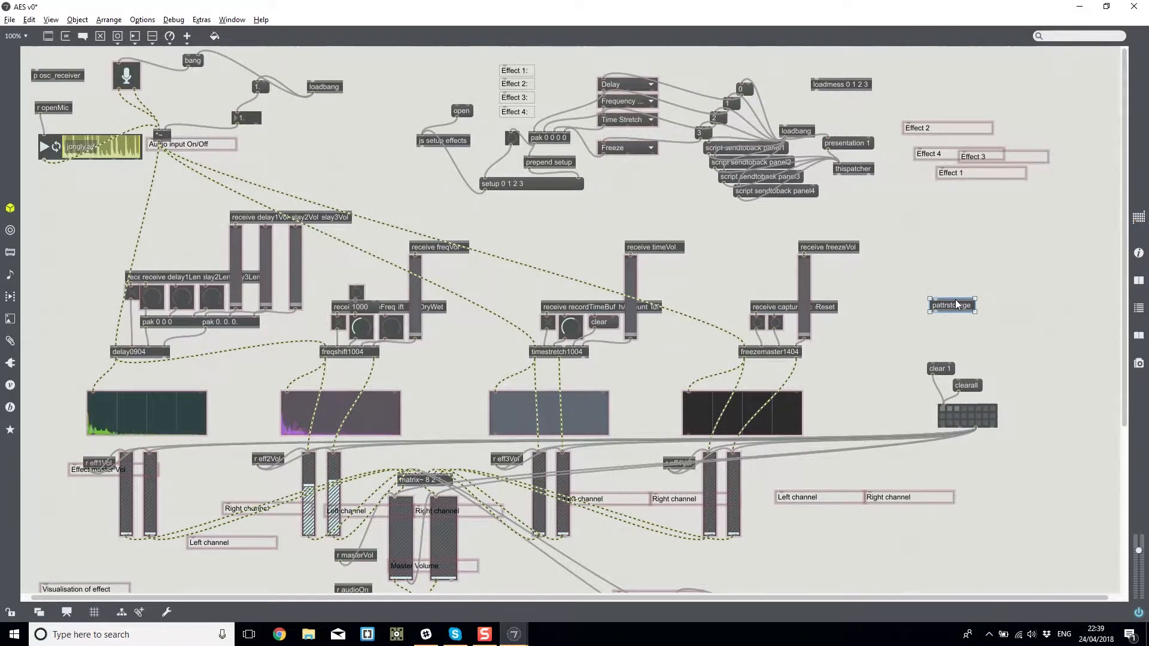
key("Delete")
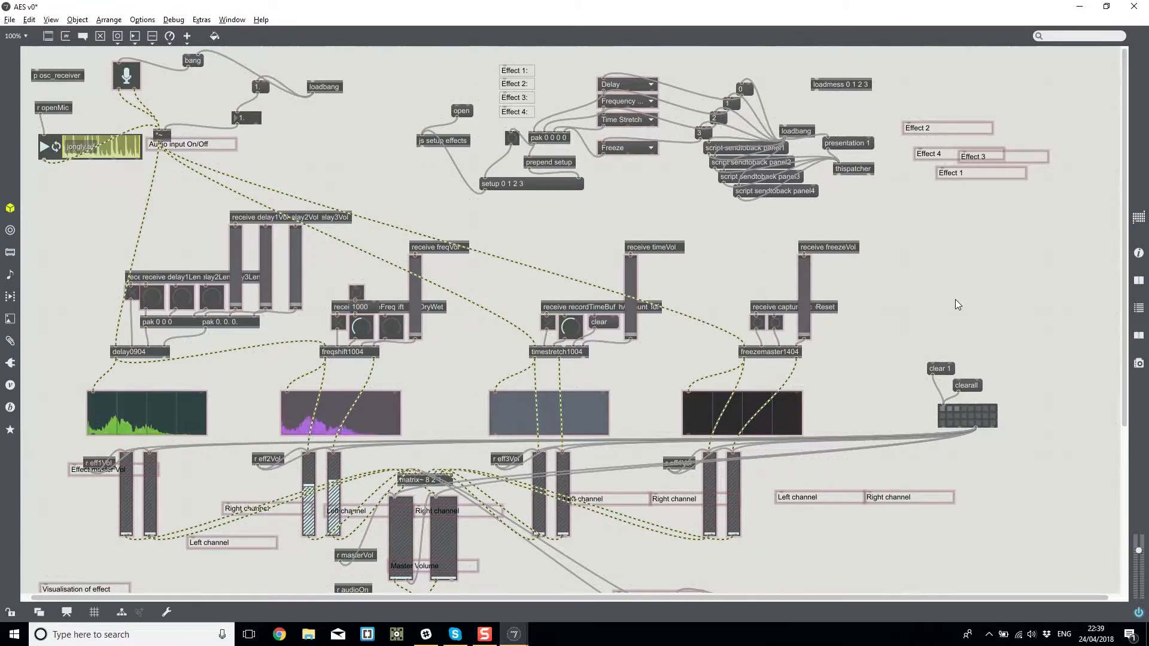
Open the preset object's help patch and view the page on including and excluding objects.
left_click(992, 419)
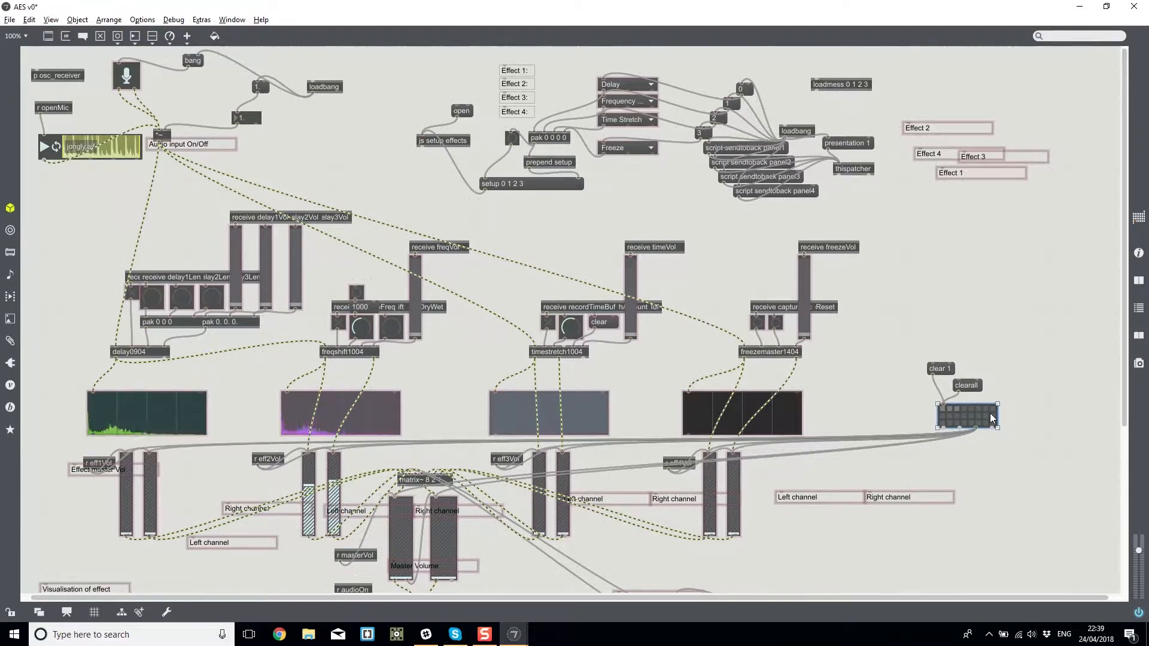
left_click(958, 426, "alt")
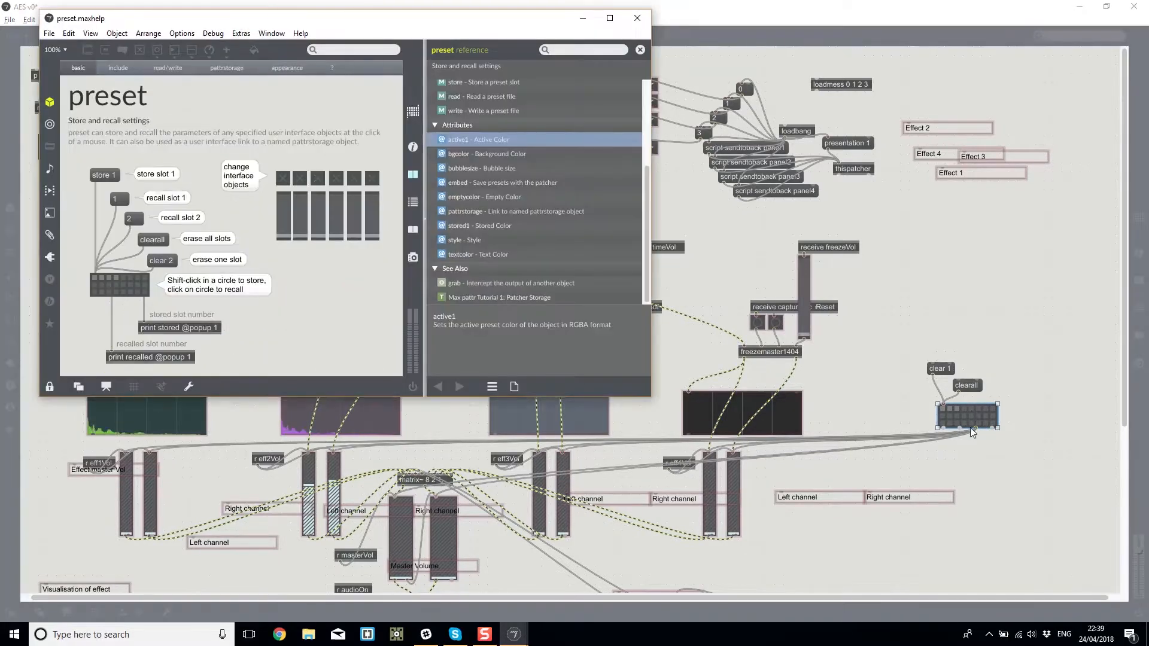
left_click(118, 67)
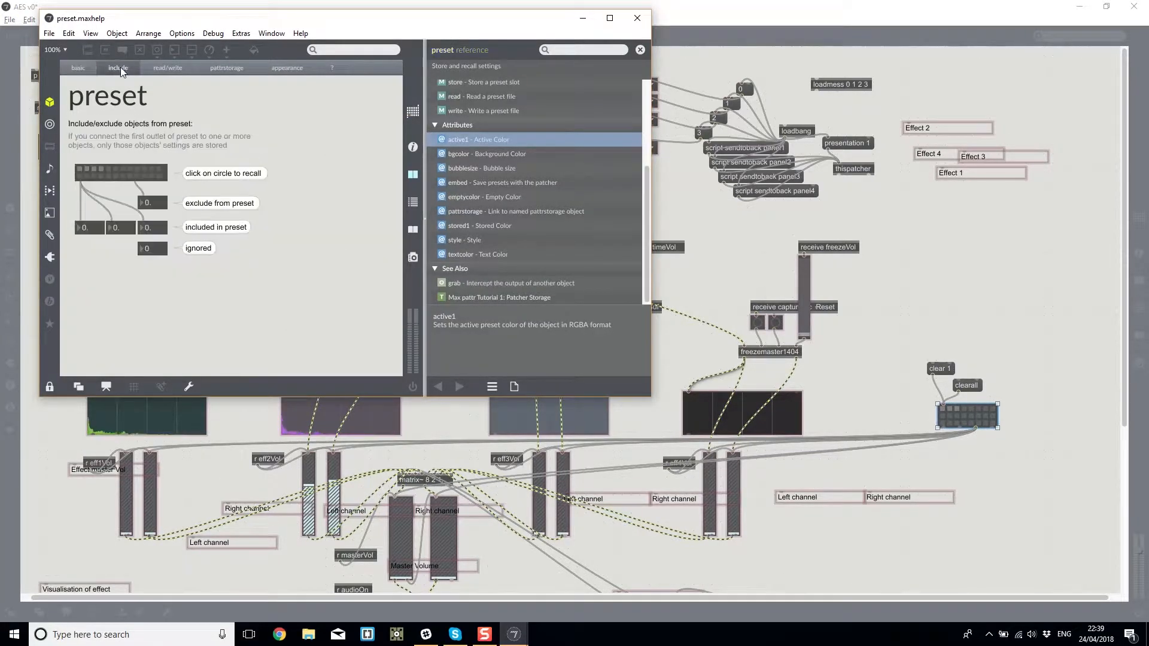
View the preset help page on reading and writing files, and try the "write 3" example without saving a file.
left_click(167, 68)
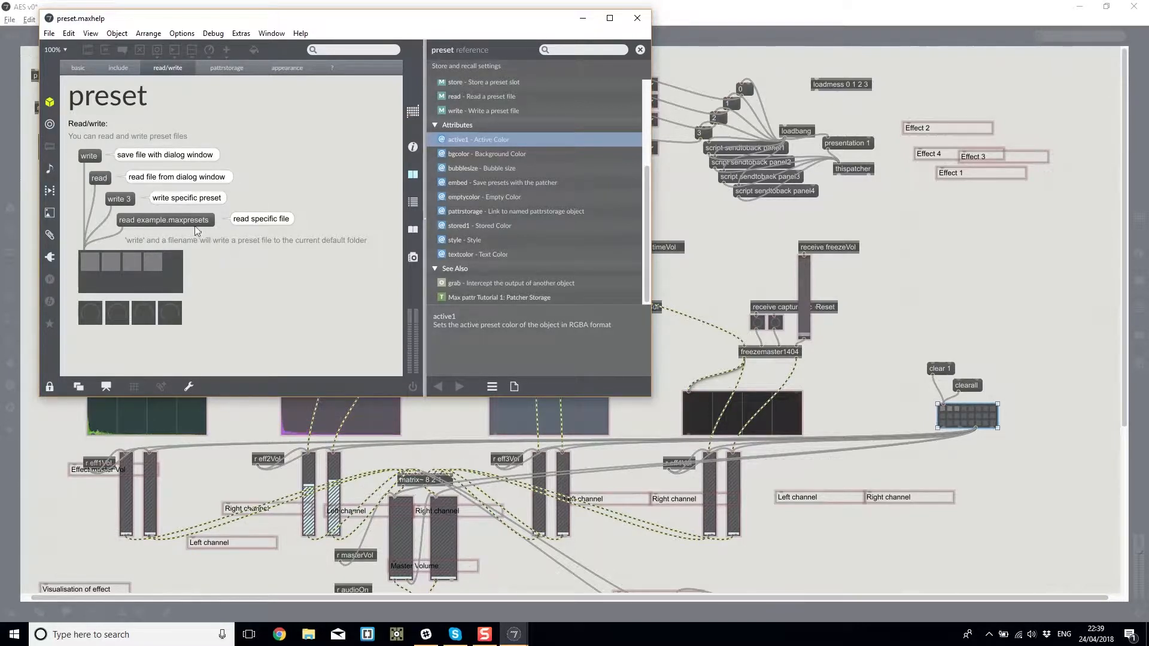
left_click(121, 202)
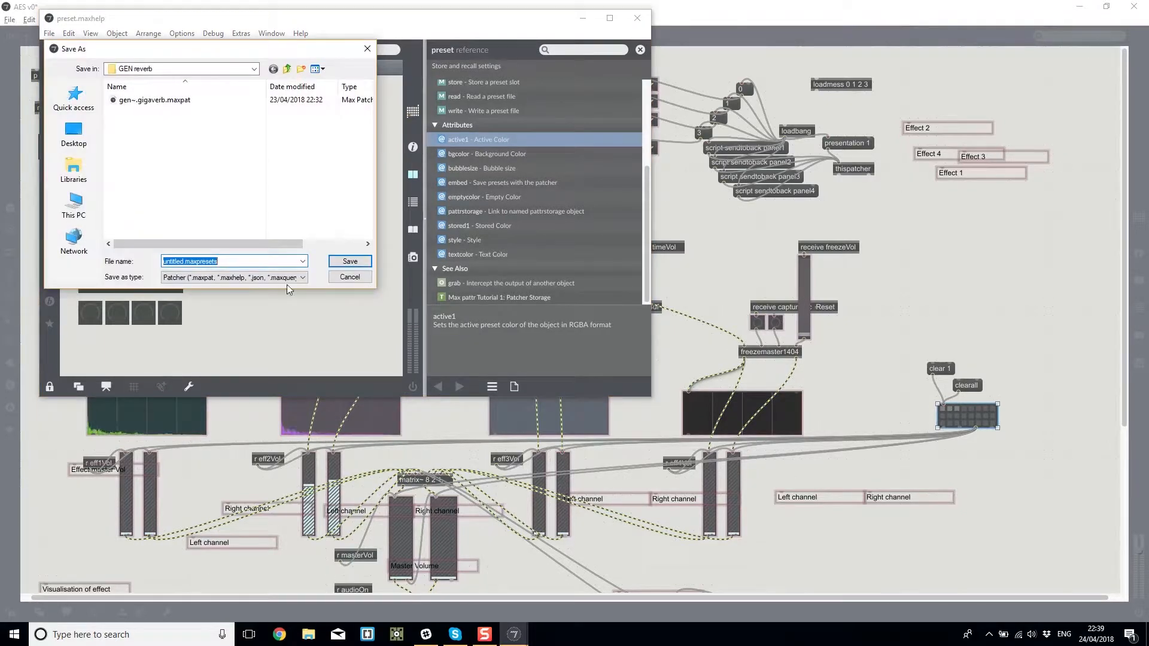
left_click(349, 277)
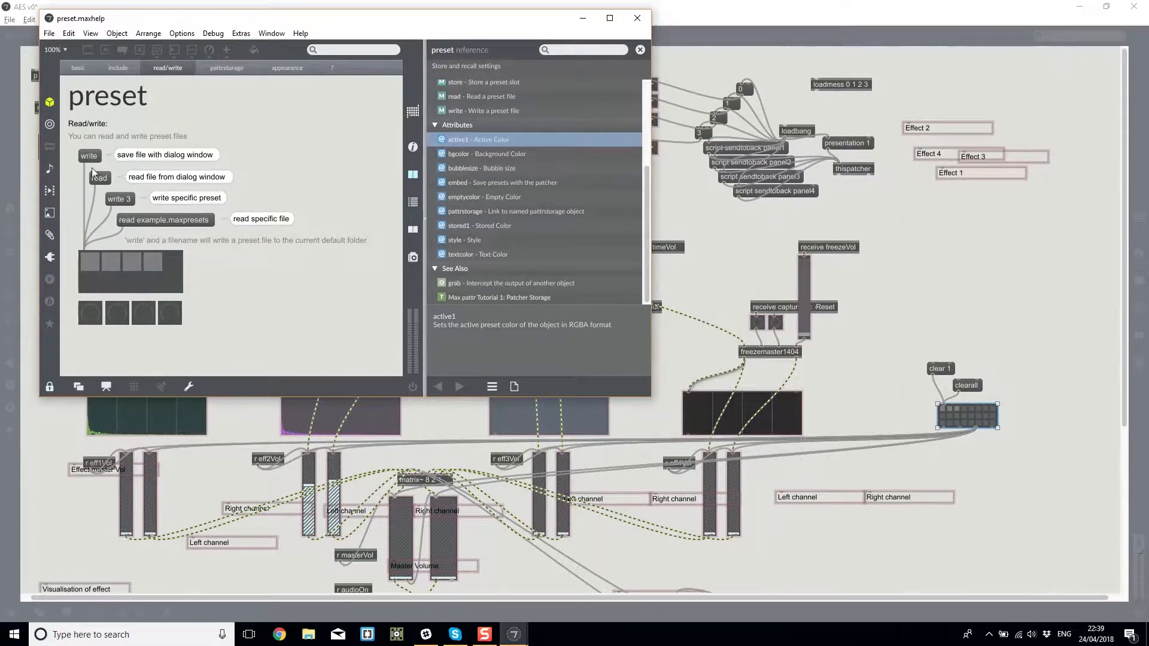
Recall the example's stored presets 1, 3, 2, 1 and 4 to see how they change the dials.
left_click(91, 262)
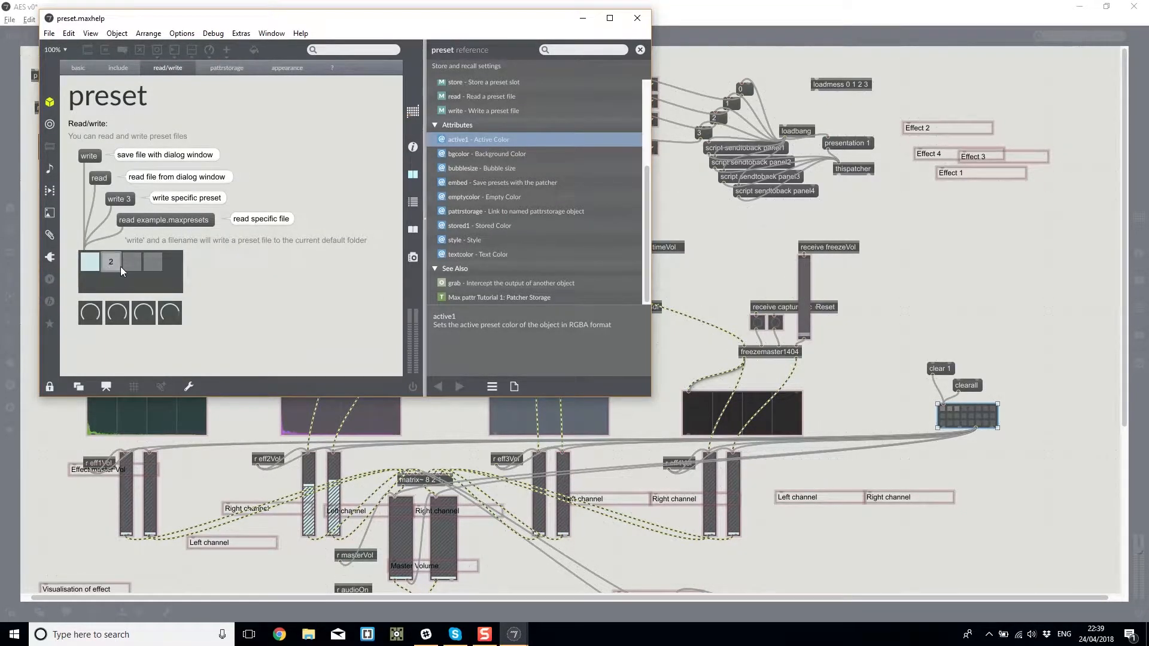
left_click(133, 266)
left_click(108, 268)
left_click(93, 266)
left_click(151, 267)
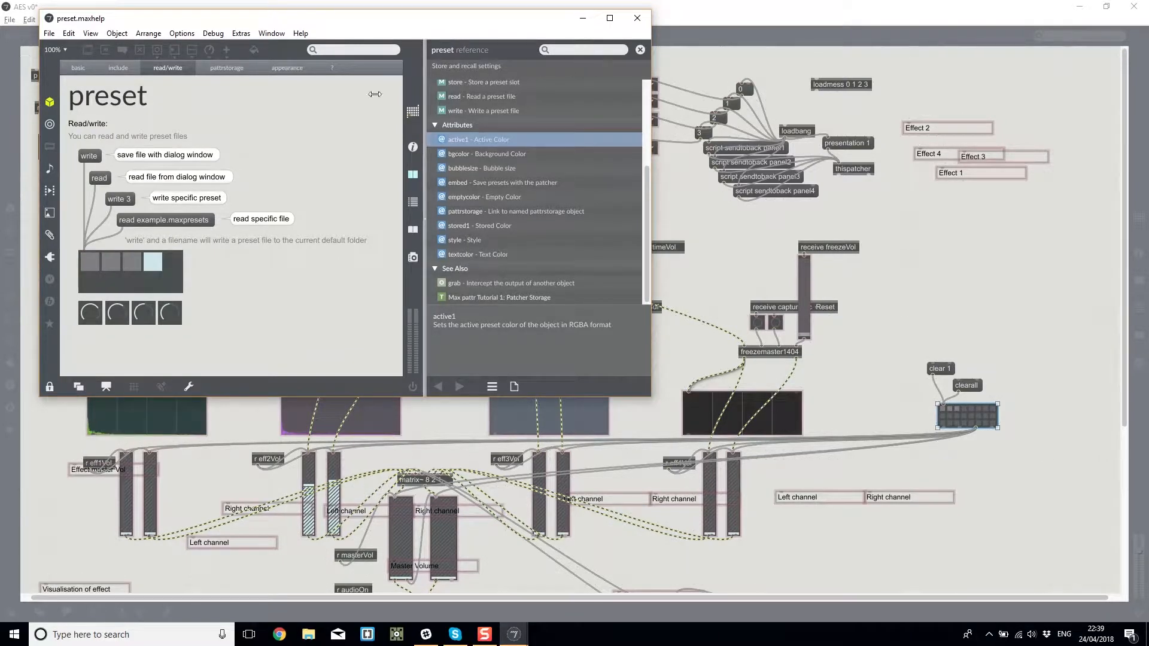
View the help page on the preset object's appearance and close the help patch.
left_click(287, 67)
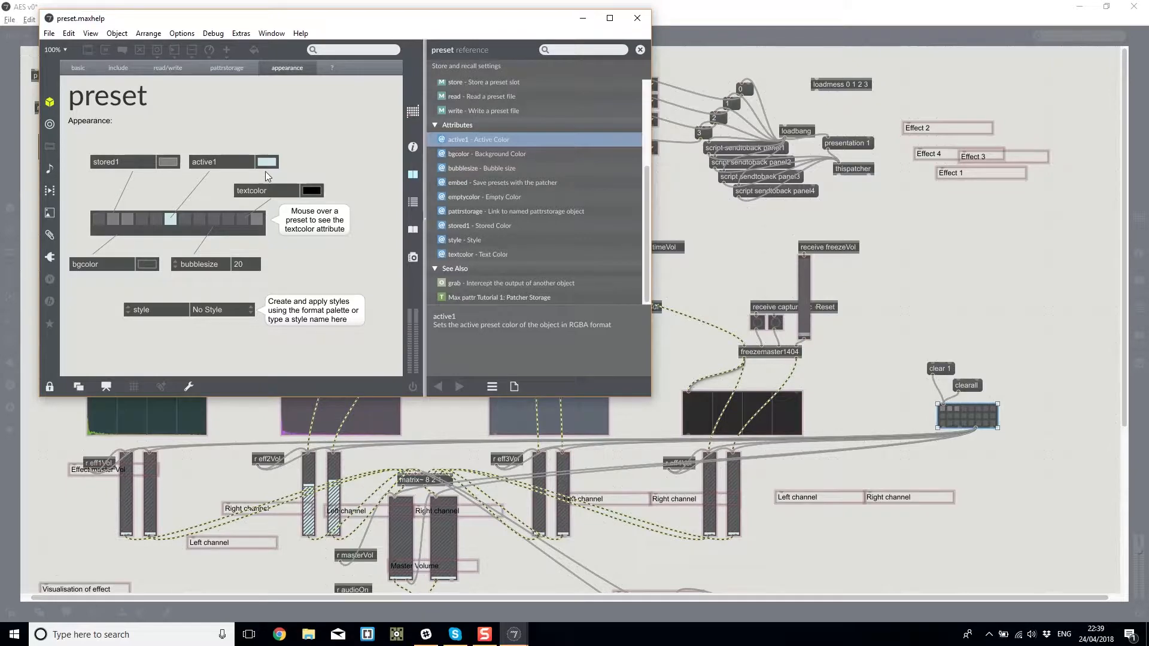
left_click(637, 18)
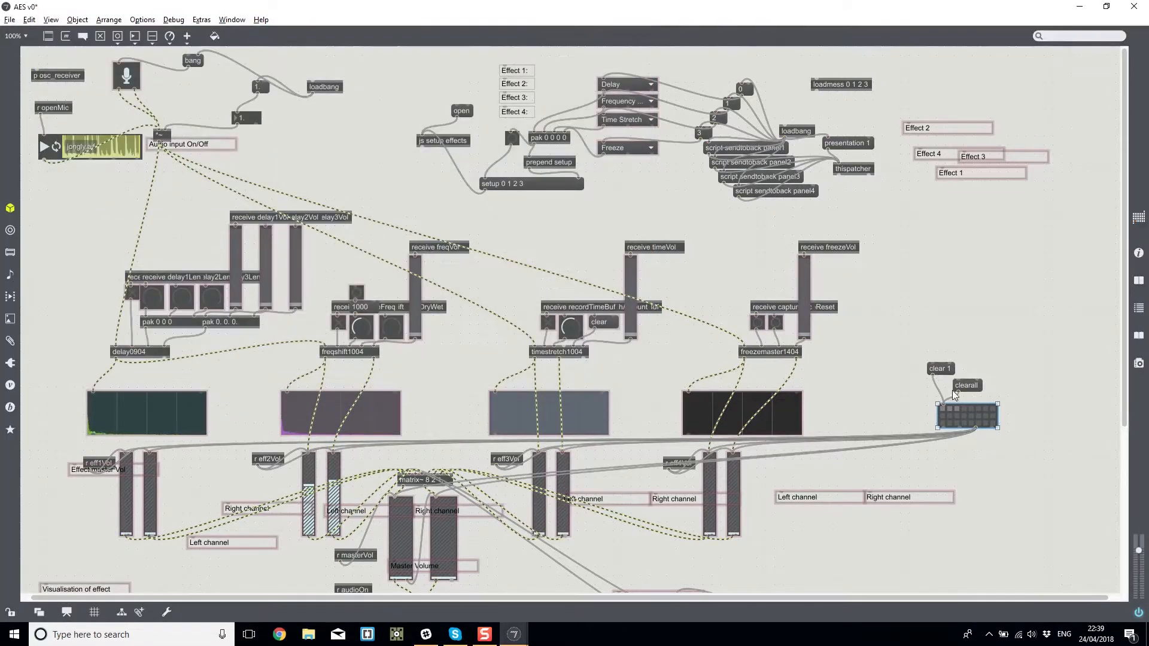
List the attributes and messages accepted by the preset object in the AES patch.
left_click(943, 405)
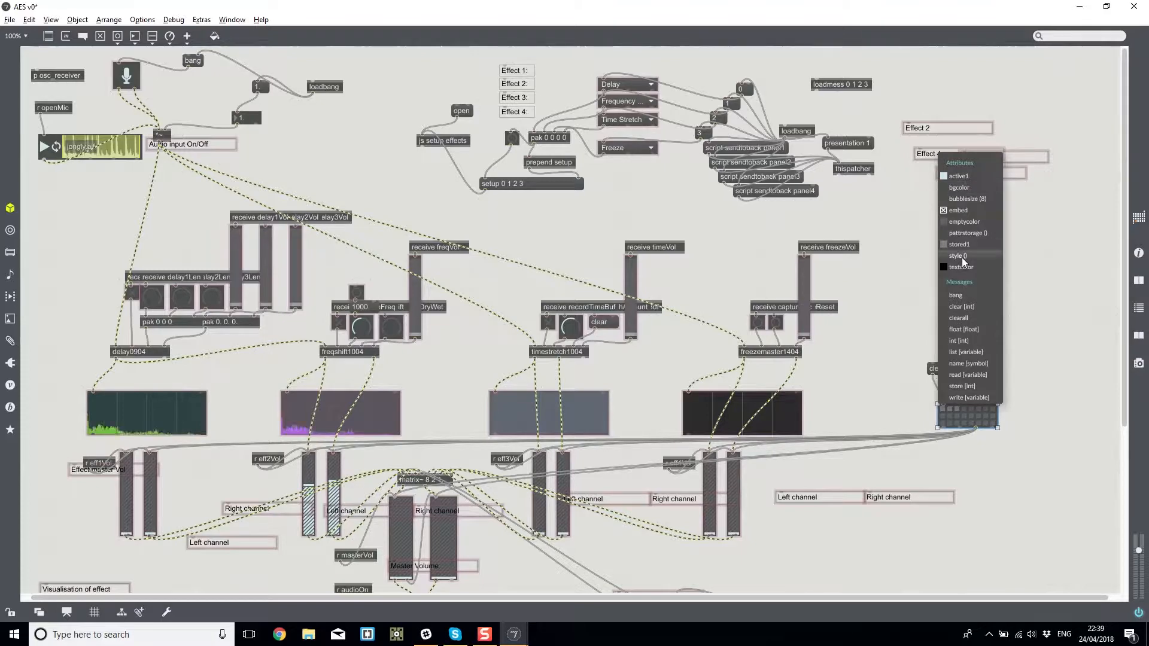
Try an embed attribute control on the preset object beside its reference information, and remove the control again.
left_click(959, 210)
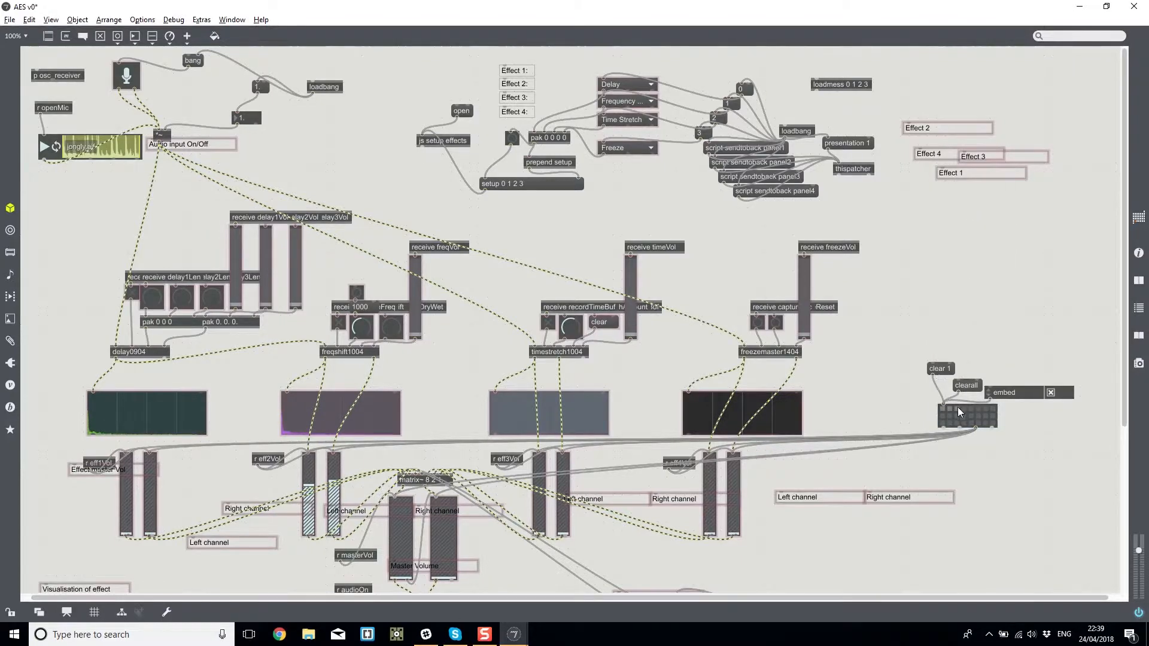
left_click(1055, 398)
left_click(1139, 280)
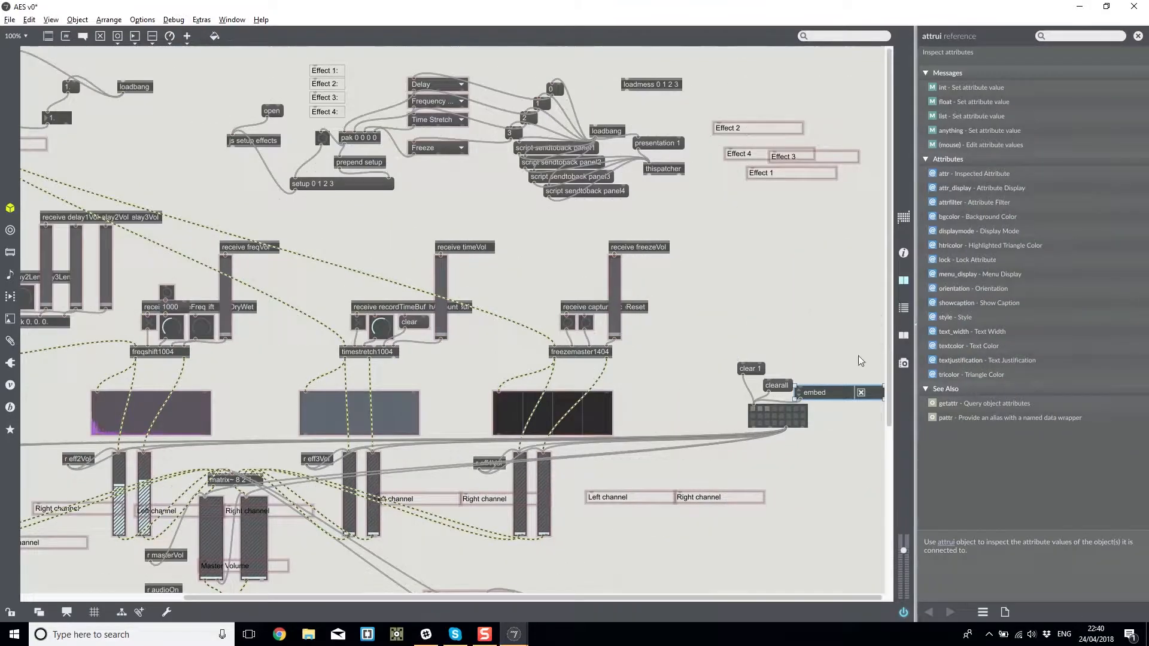
left_click_drag(918, 357, 954, 359)
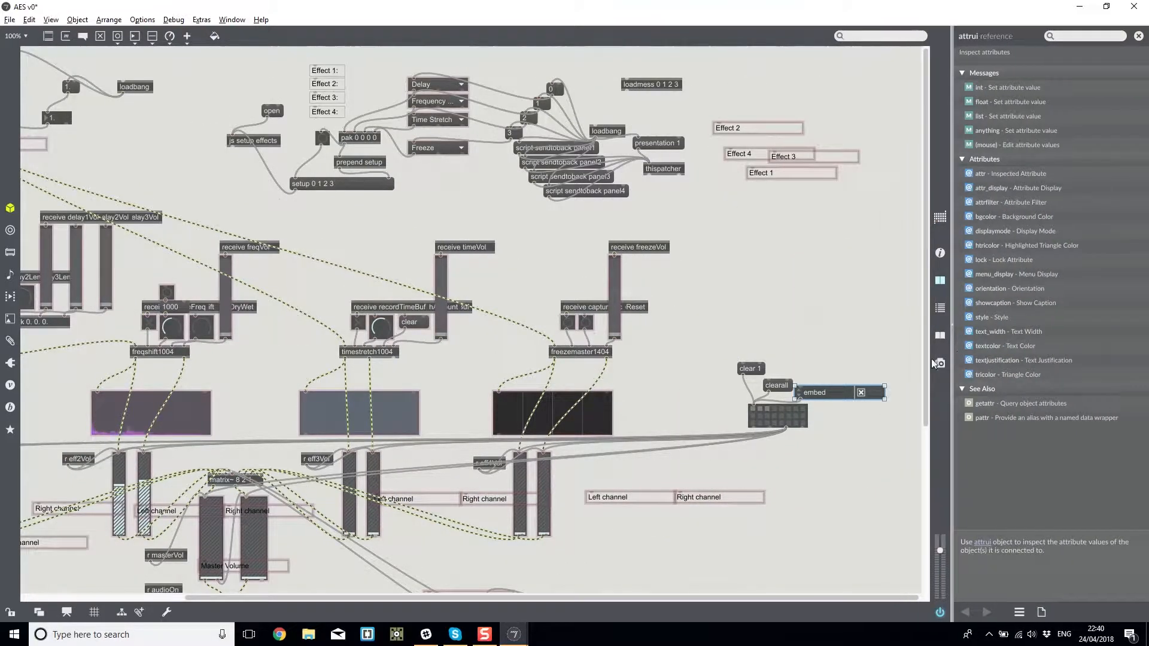
left_click(807, 425)
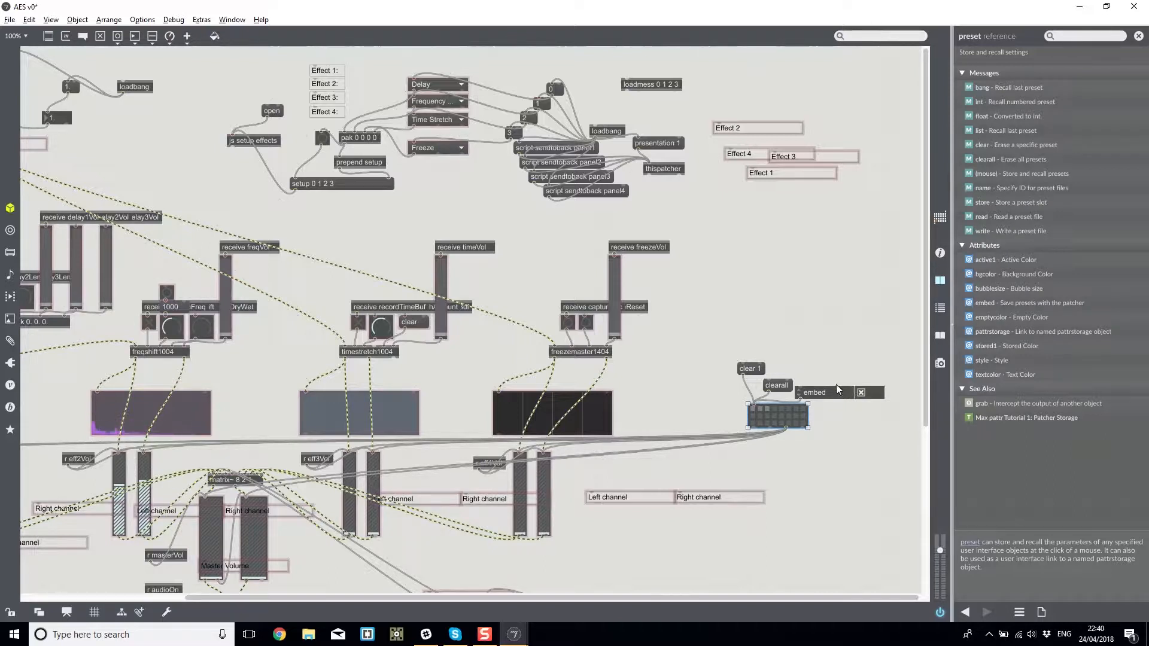
left_click_drag(837, 390, 827, 339)
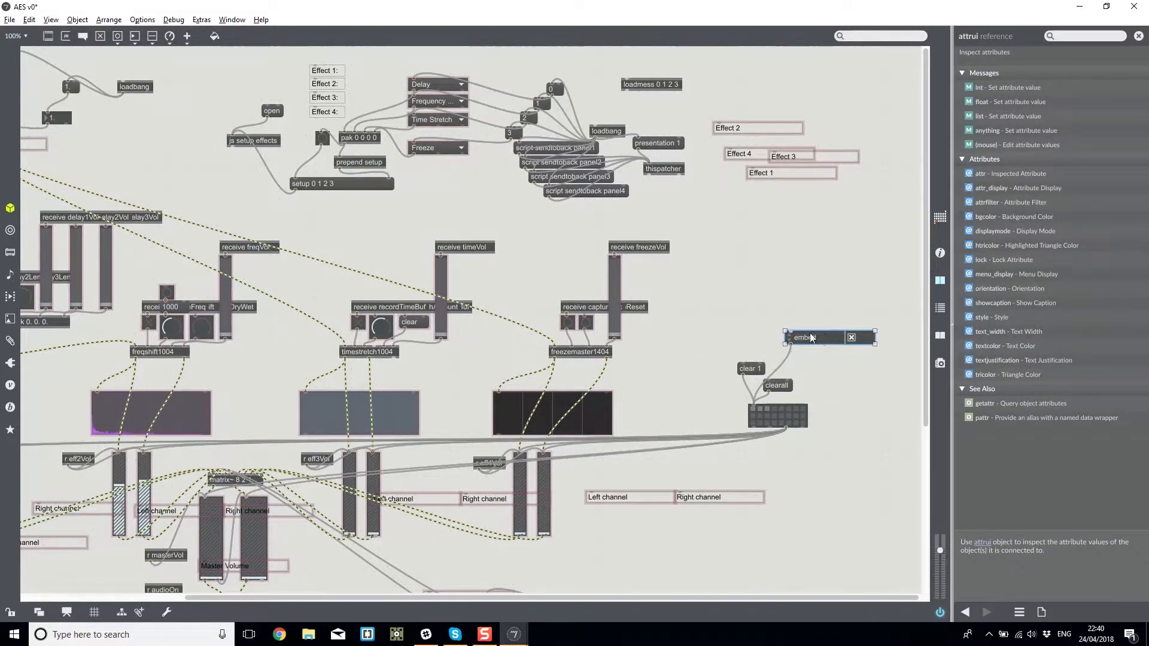
key("Delete")
type("nloadban")
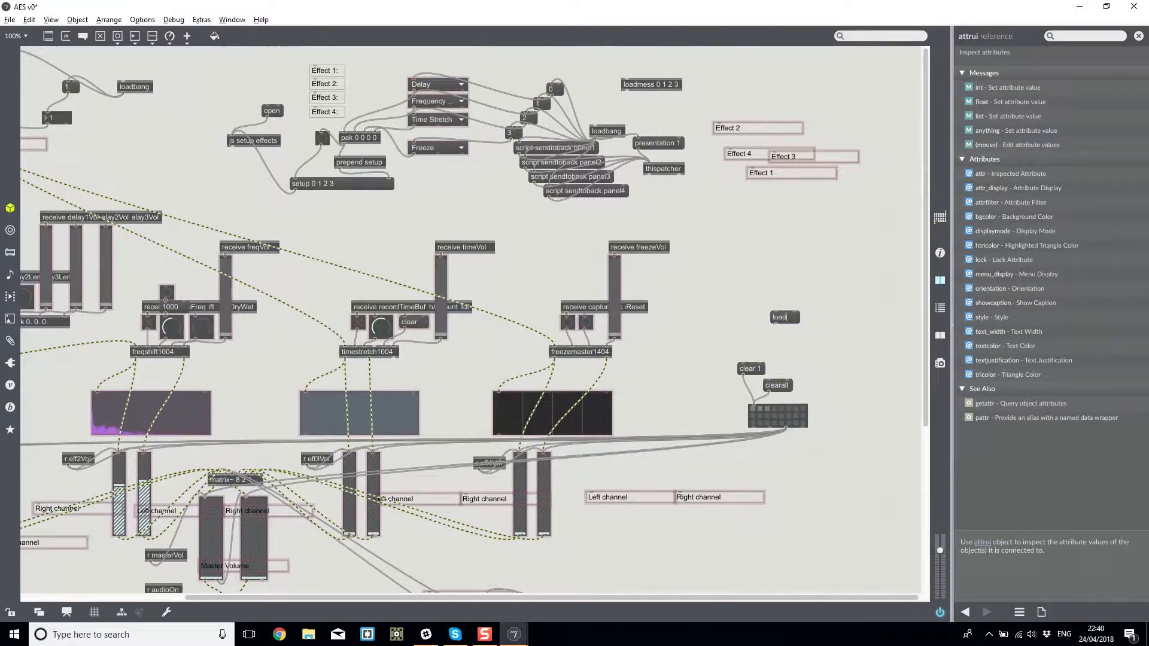
left_click(710, 220)
left_click(788, 321)
key("Delete")
key("n")
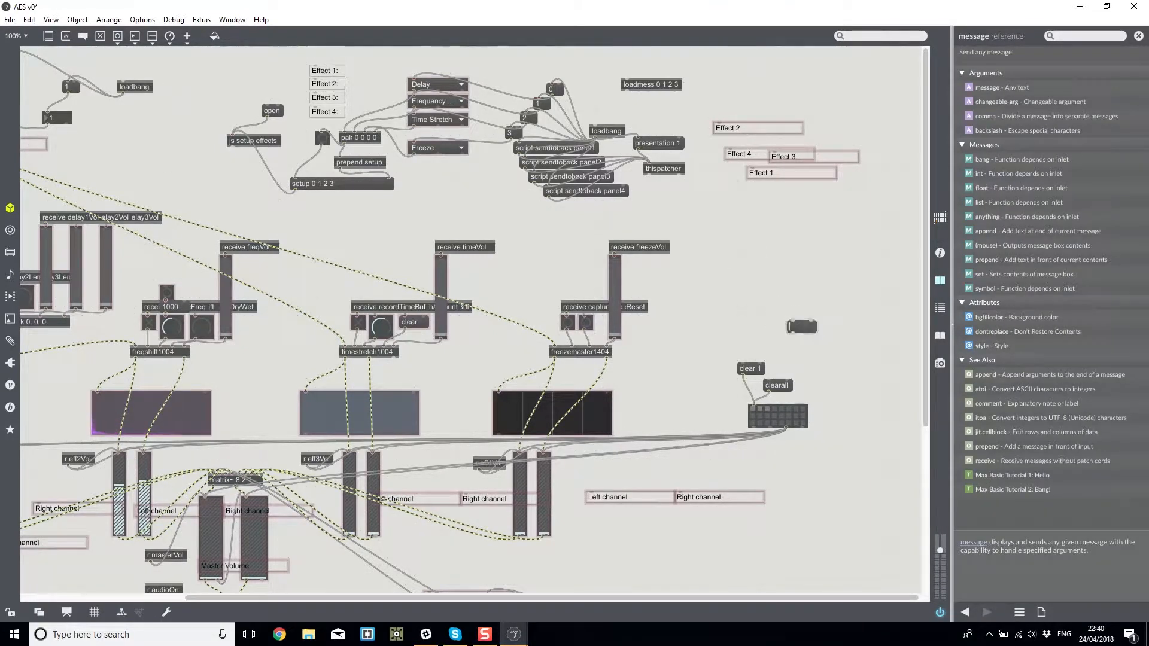
left_click(809, 362)
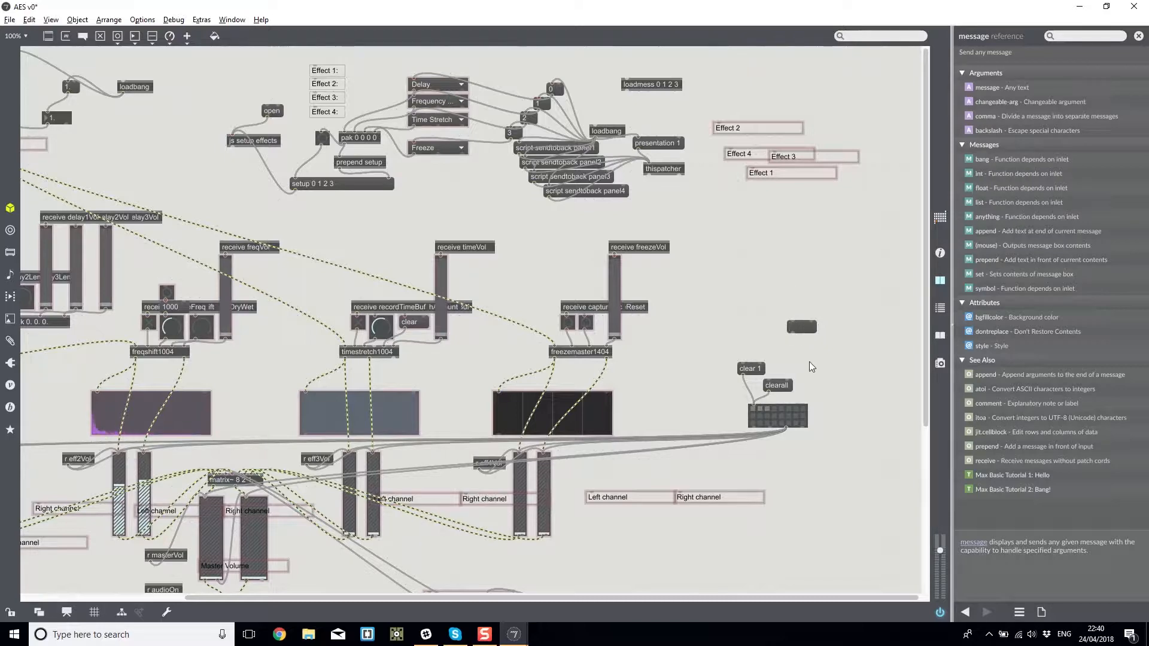
left_click(805, 326)
key("Delete")
Create a loadbang object with the arguments embed 1 above the preset object and connect its outlet to the preset's inlet.
type("nloadbang")
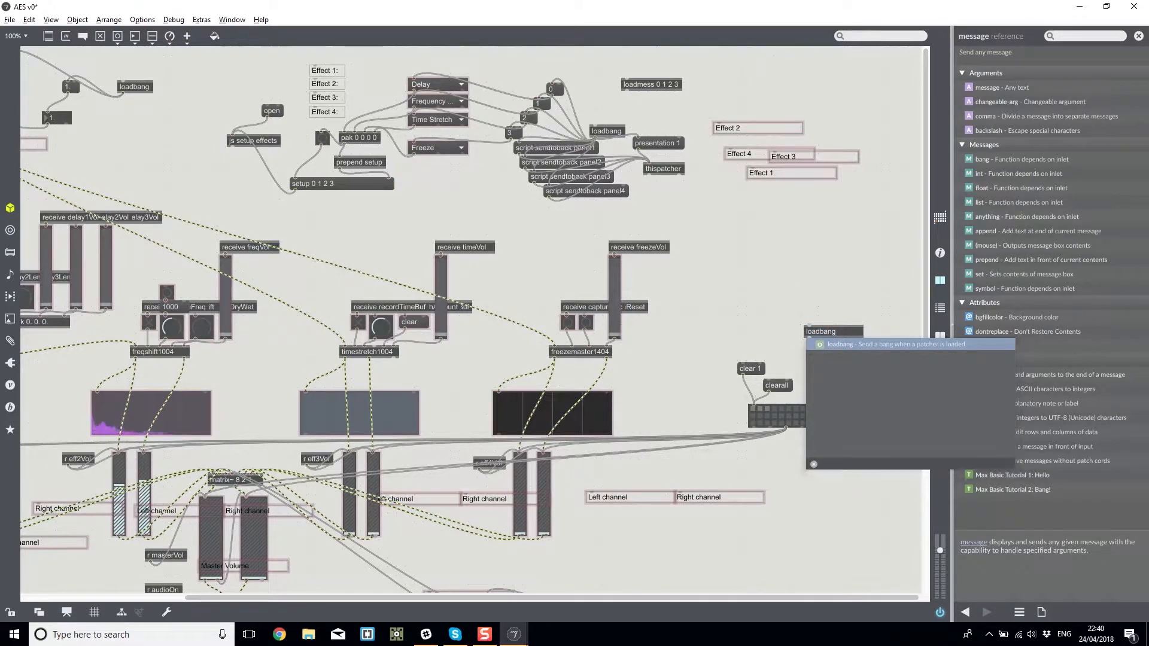
key("Return")
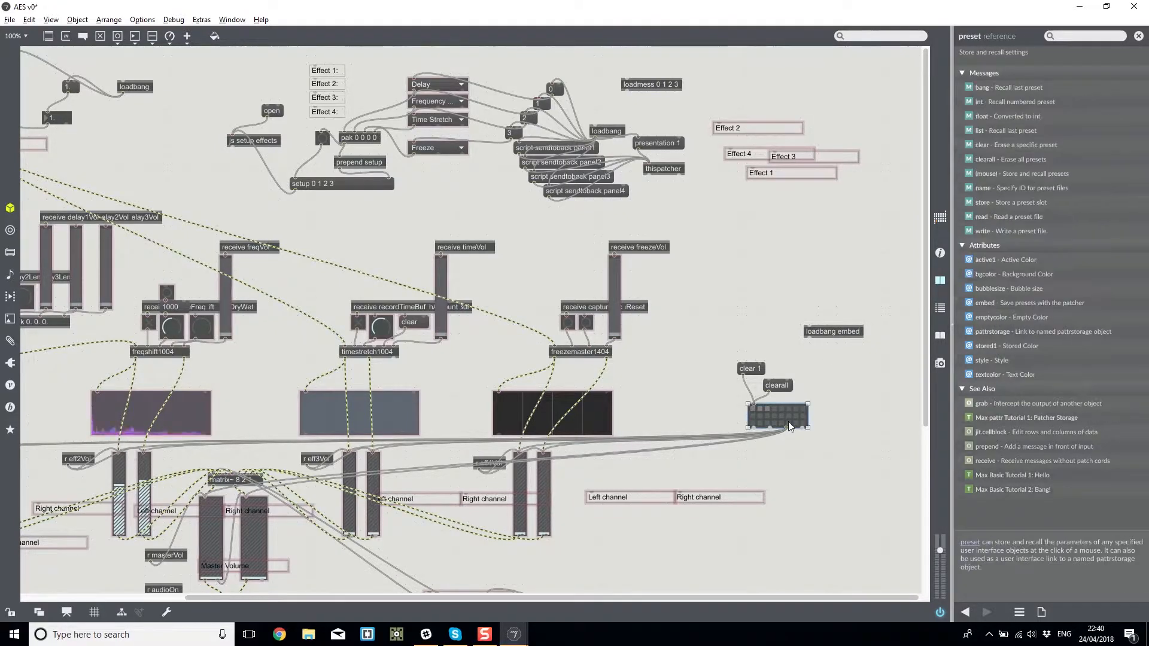
left_click(859, 335)
double_click(859, 335)
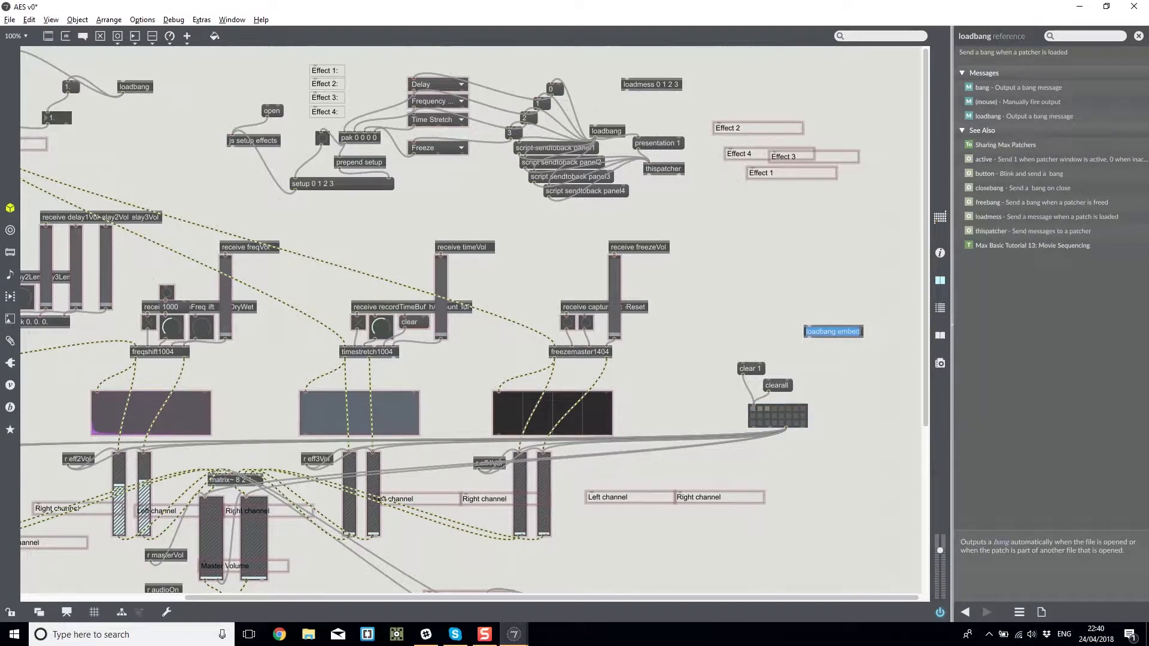
left_click(869, 343)
type("1")
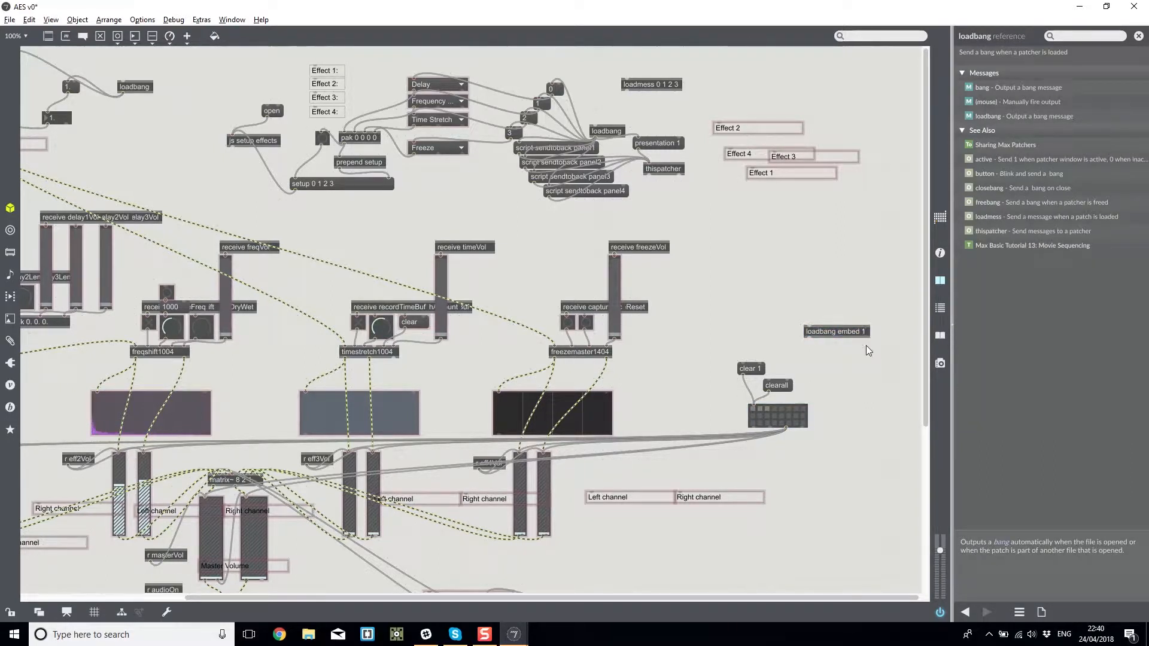
left_click_drag(809, 341, 761, 407)
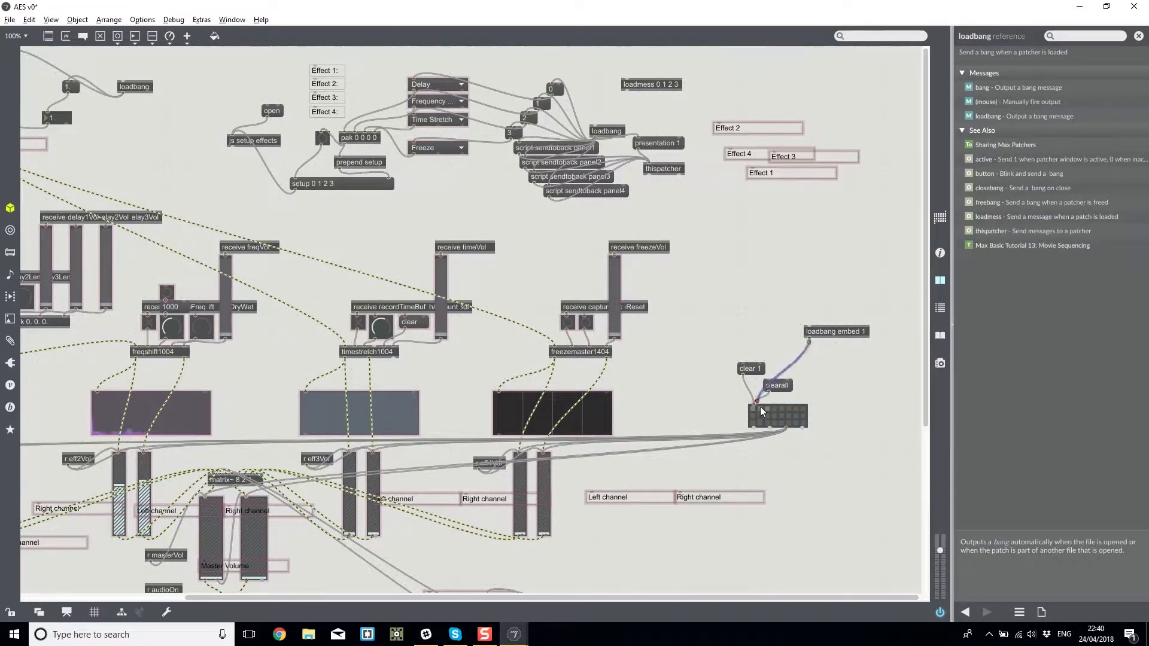
Show the Max console and clear all its messages.
left_click(941, 308)
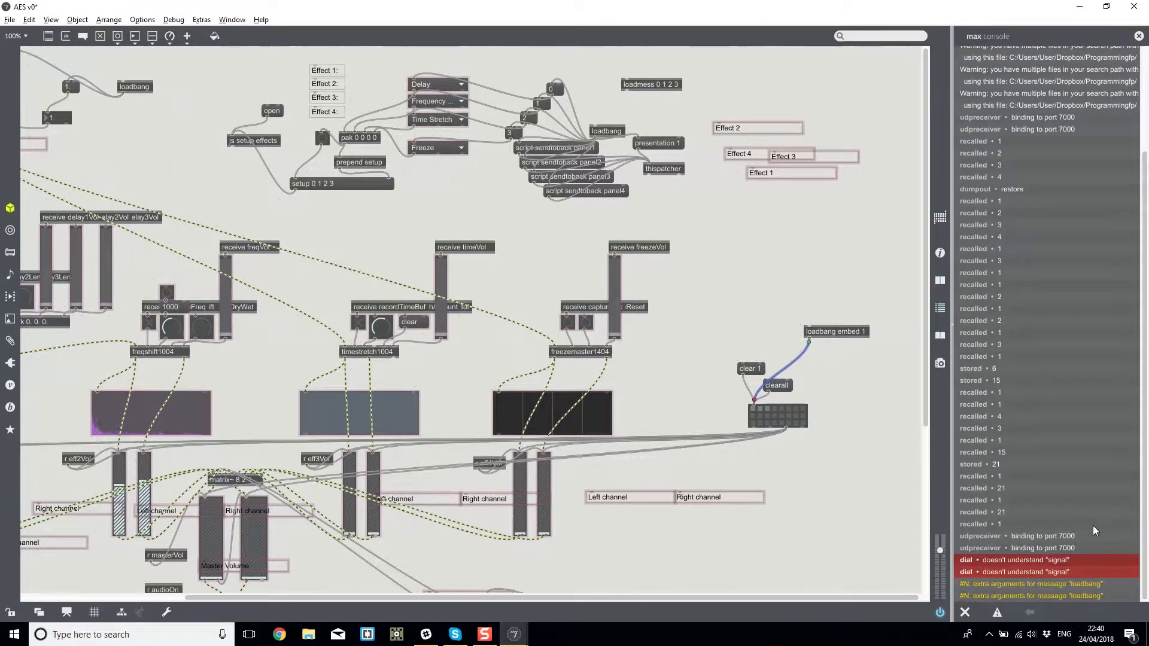
left_click(970, 615)
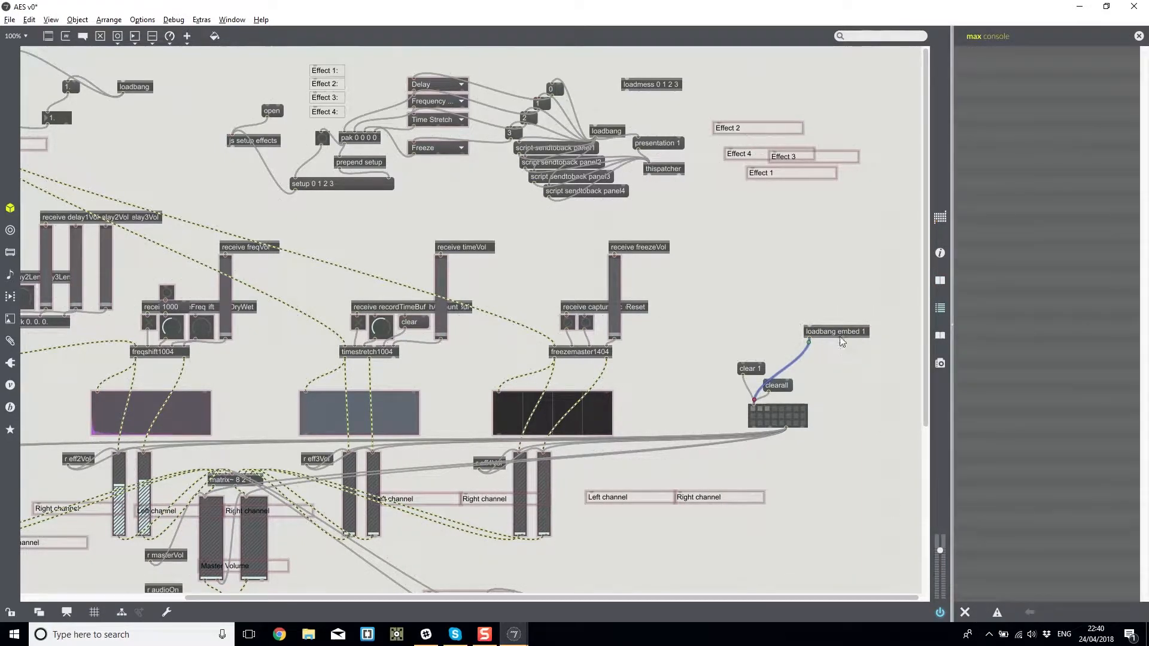
Select the preset object and open its inspector.
left_click(779, 416)
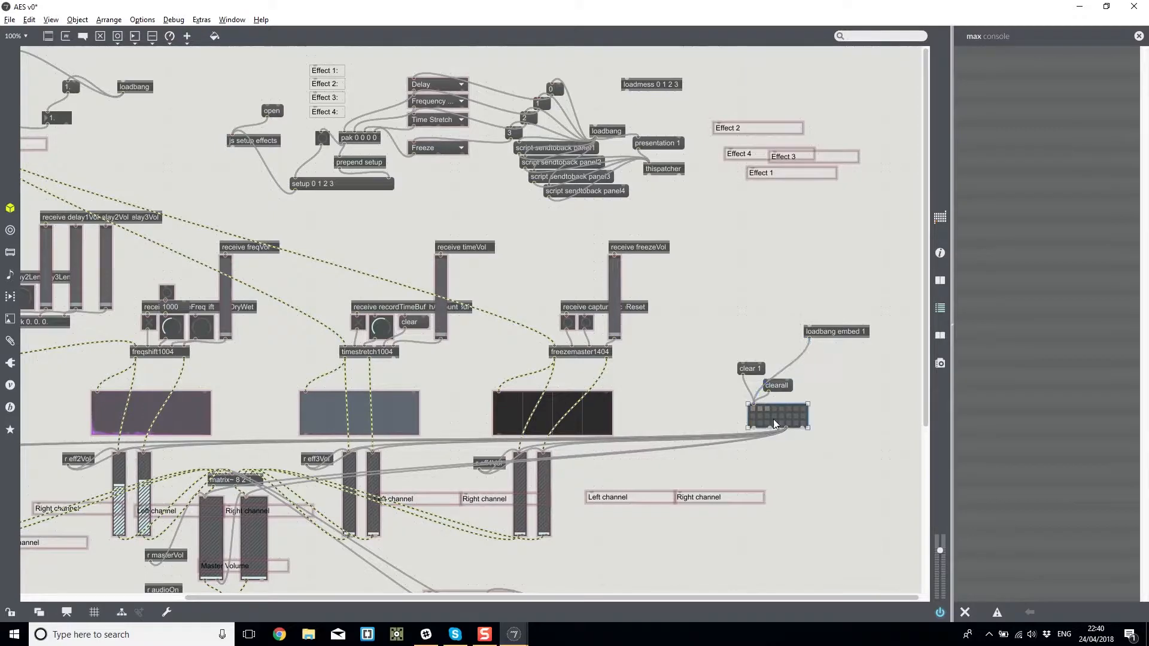
left_click(941, 280)
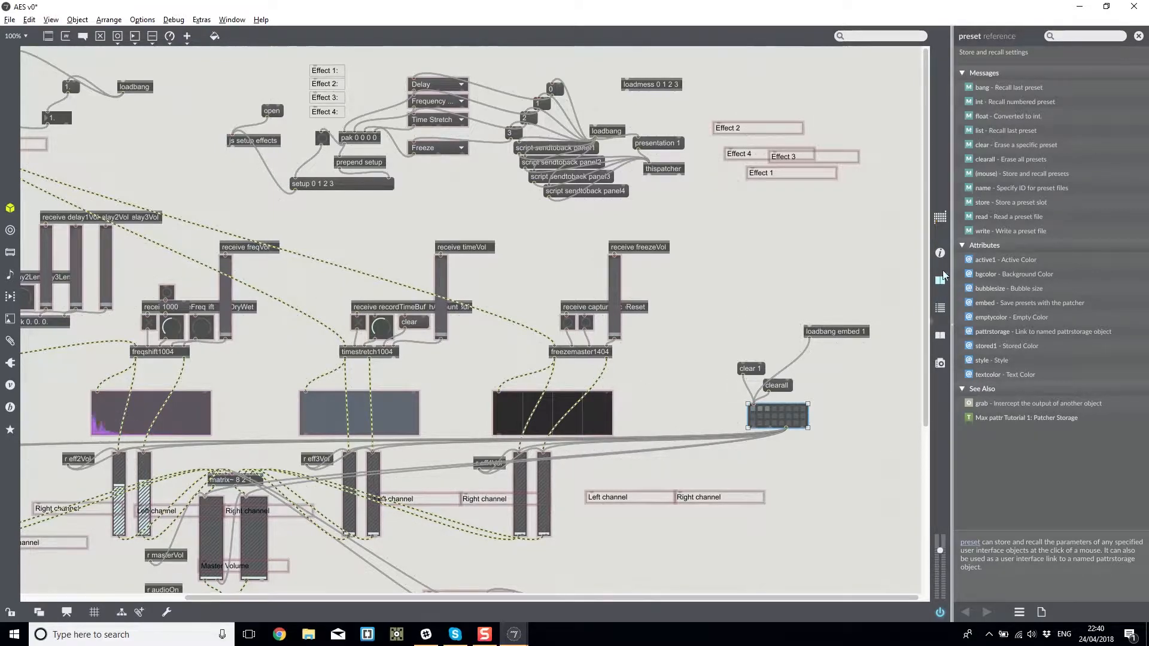
left_click(940, 335)
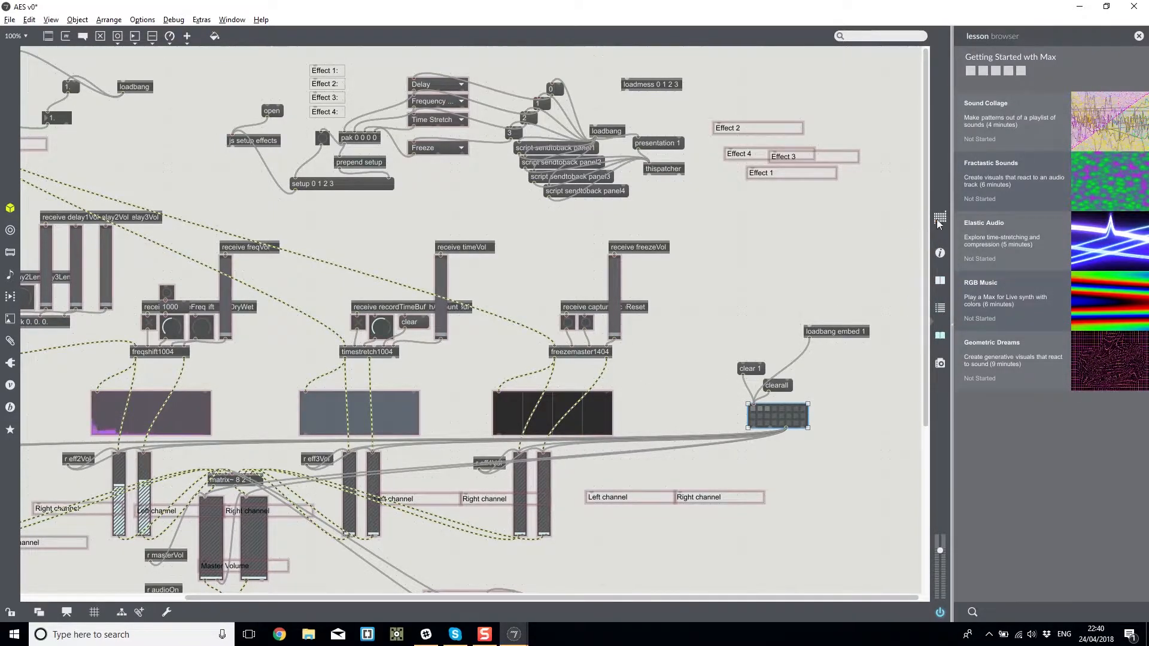
left_click(940, 253)
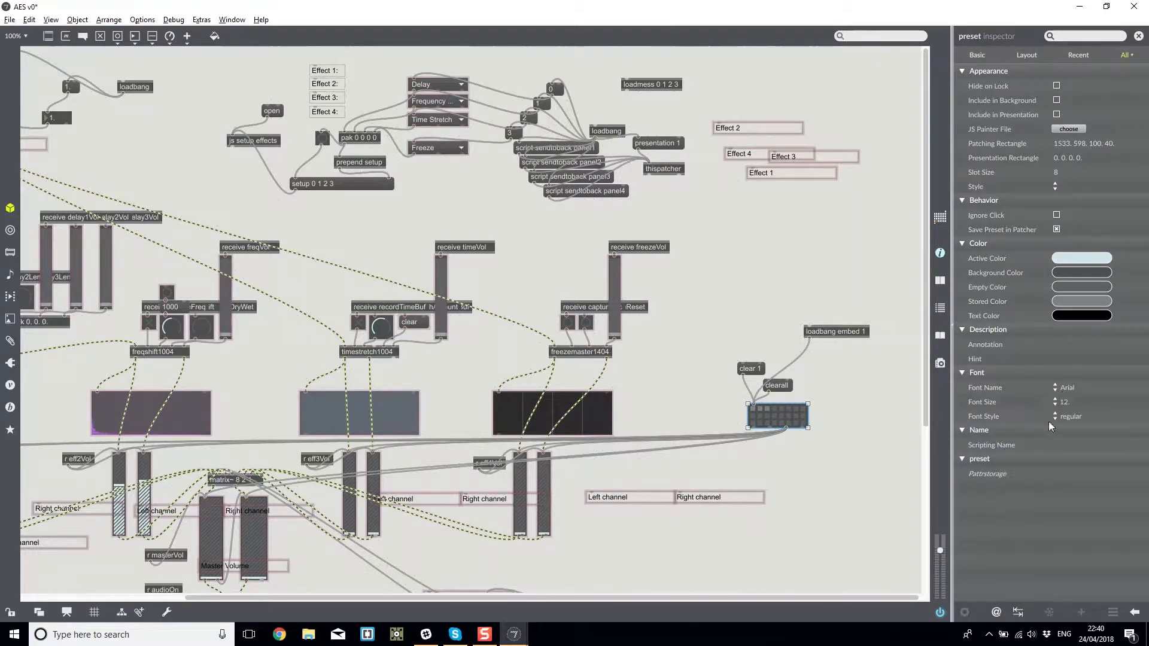
Set the preset object's slot size to 10.
left_click(1058, 174)
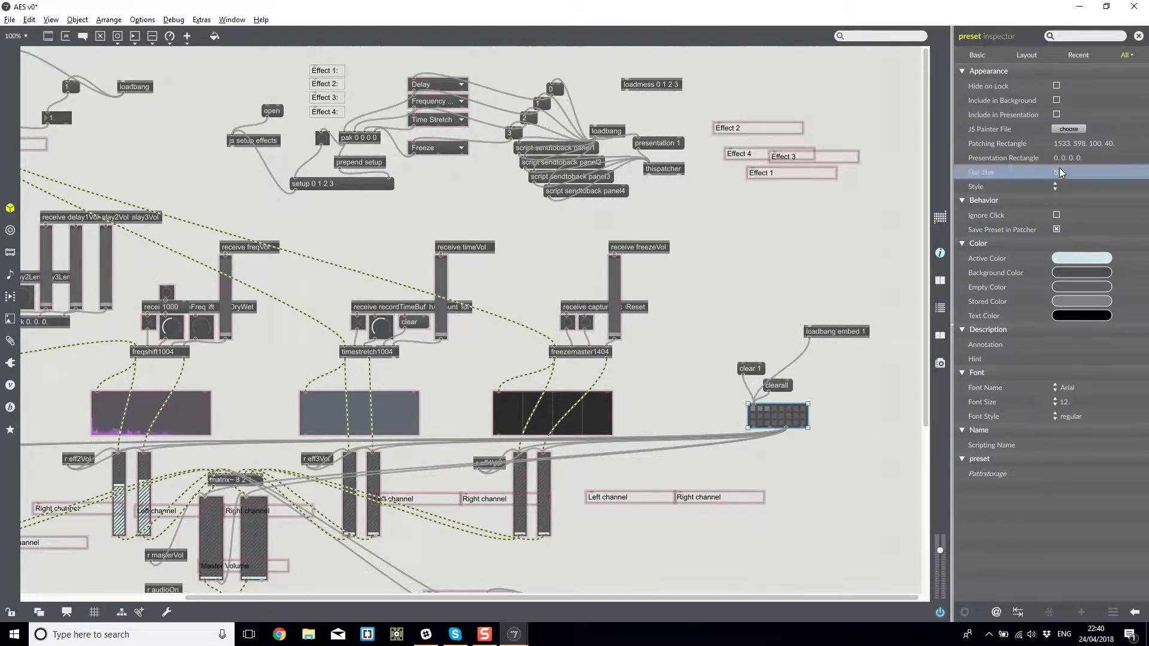
left_click(1058, 173)
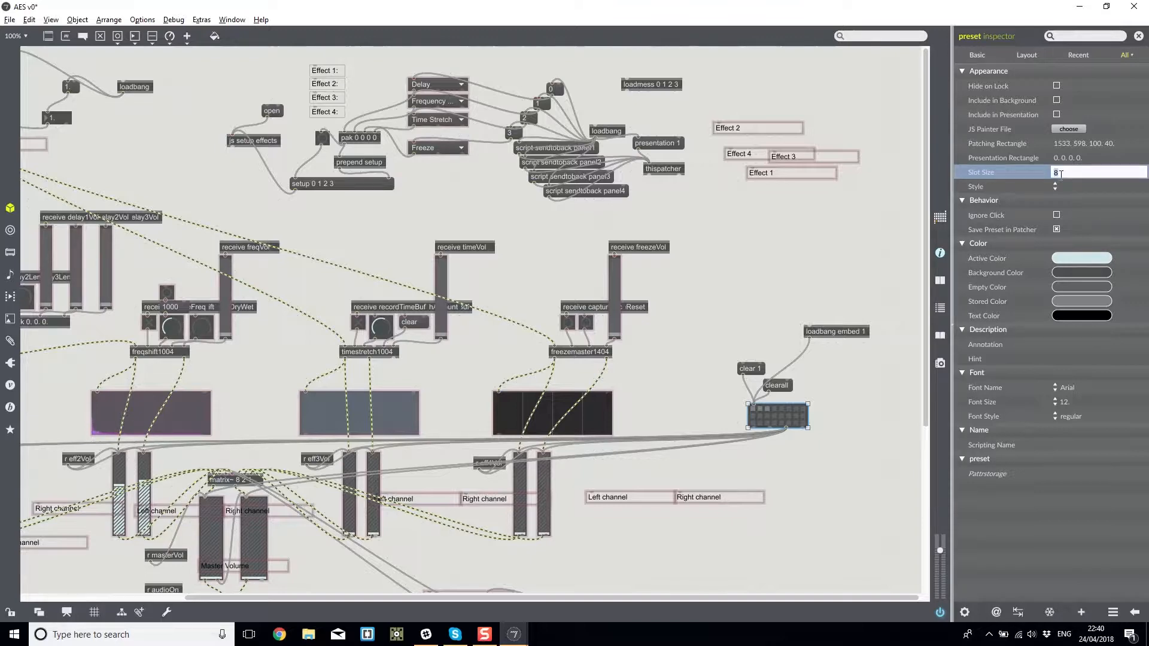
type("10")
key("Return")
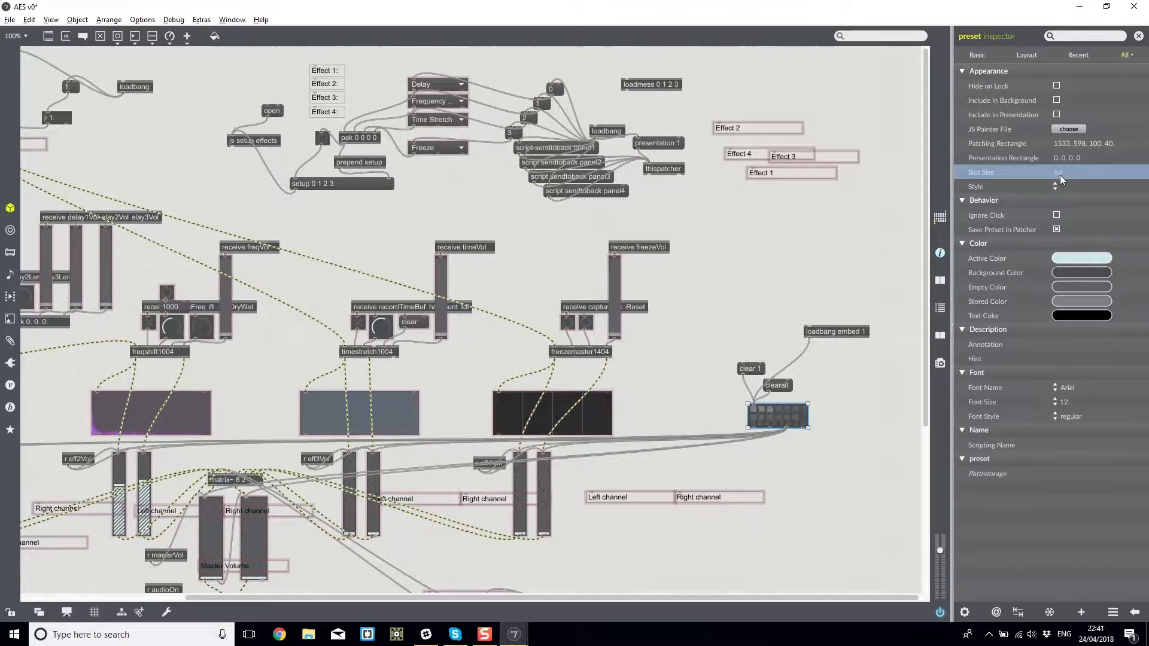
left_click(1073, 182)
left_click(1072, 177)
double_click(1063, 174)
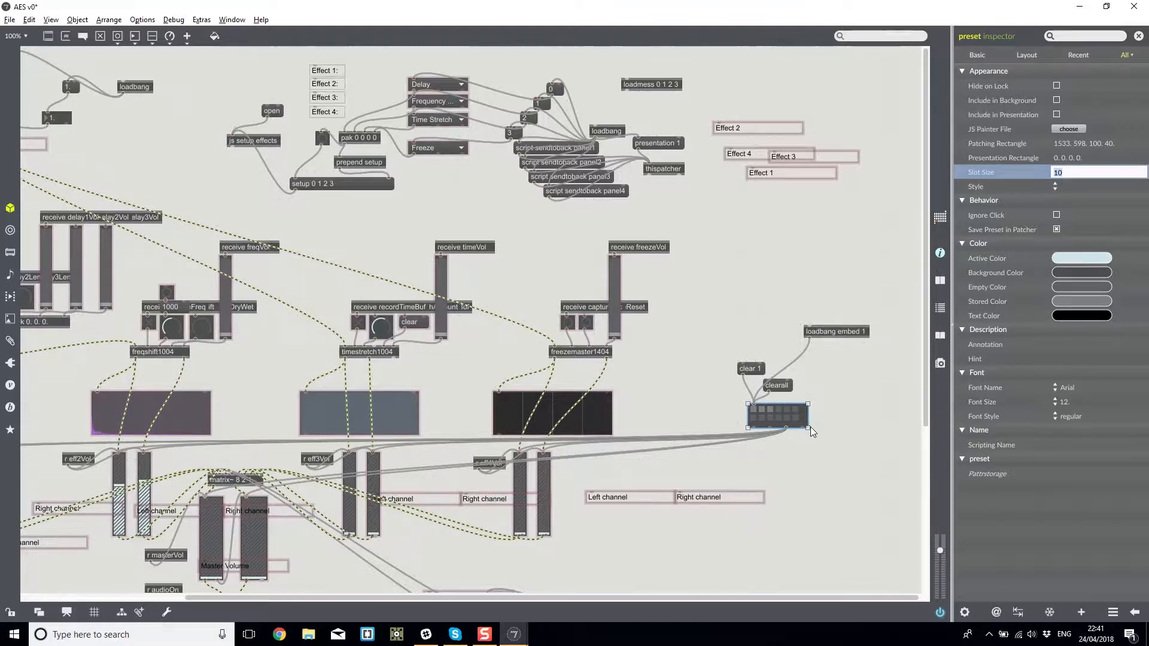
Enlarge the preset object to about 120 by 61 and set its slot size to 15.
mouse_move(808, 428)
left_mouse_down()
mouse_move(799, 422)
mouse_move(826, 441)
left_mouse_up()
left_click(1074, 173)
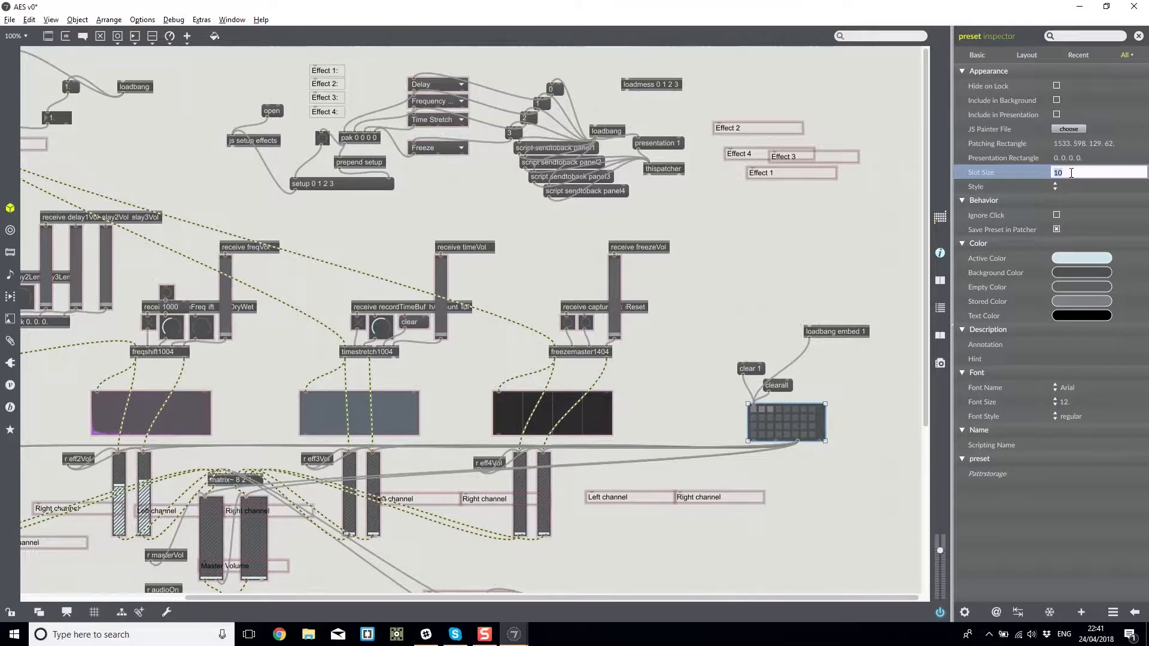
type("15")
key("Return")
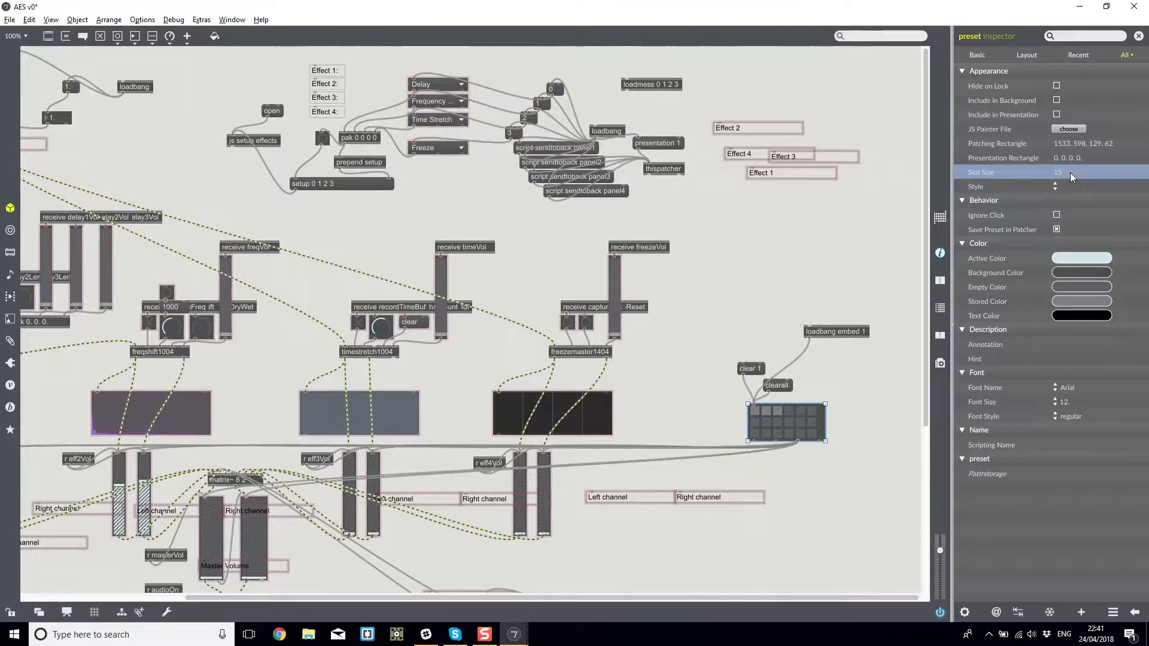
left_click_drag(825, 442, 818, 441)
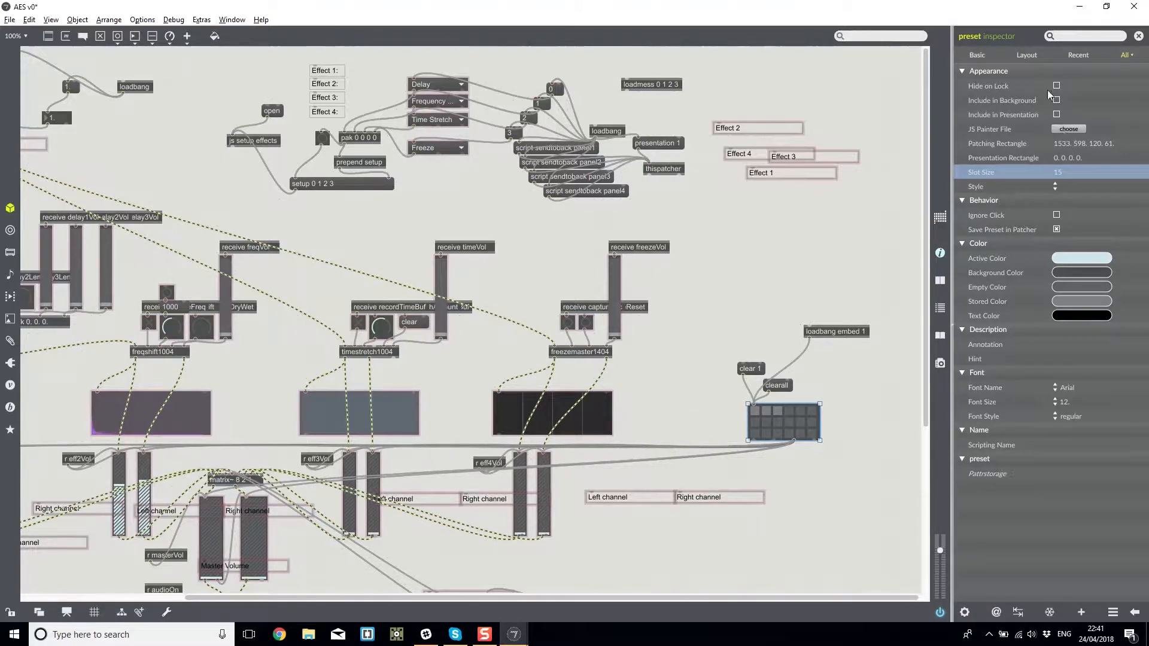
left_click(1058, 217)
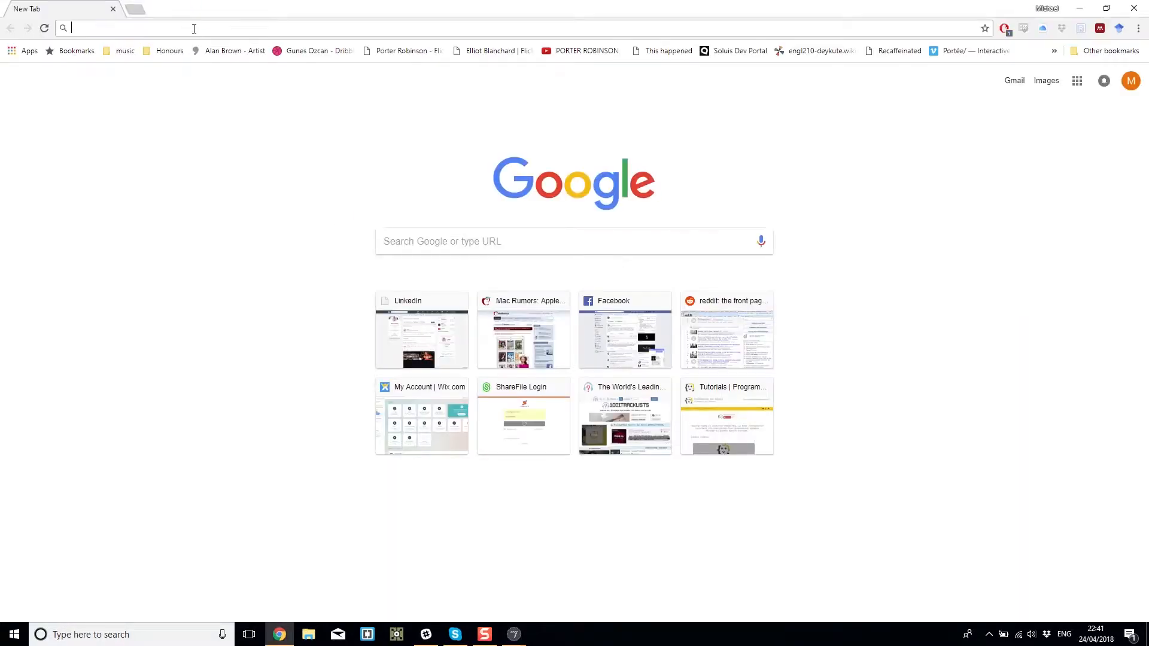
Switch to Chrome, search Google for "maxmsp stop preset being writable" and open the forum result about pattrstorage not overwriting preset files.
type("maxmsp st")
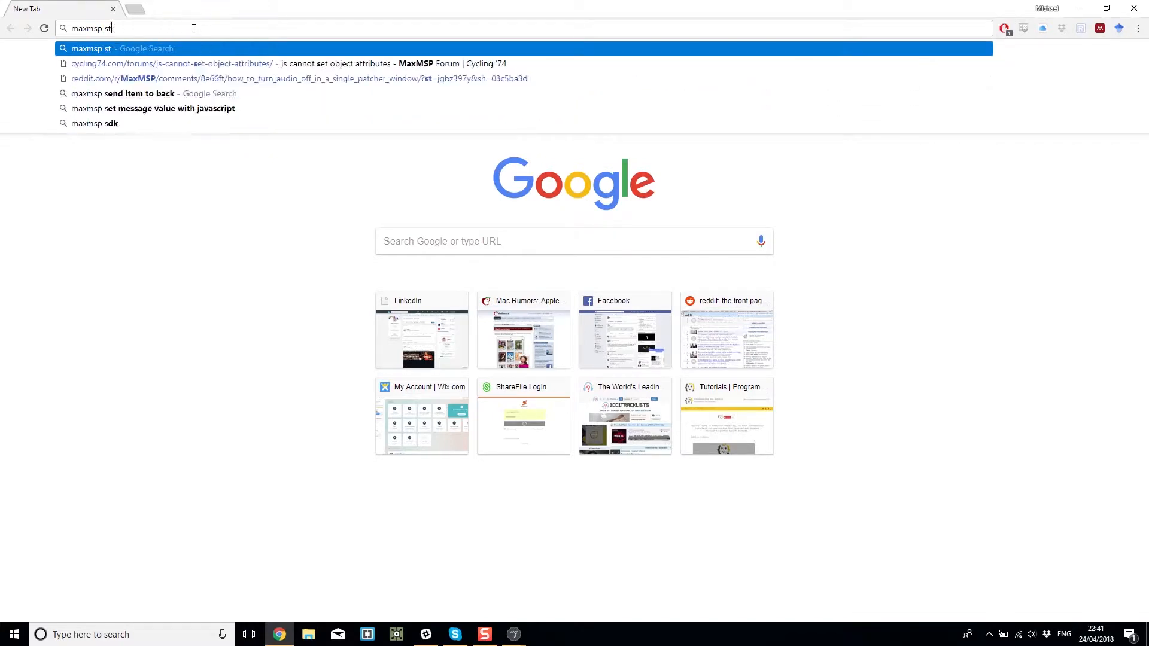
type("op pre")
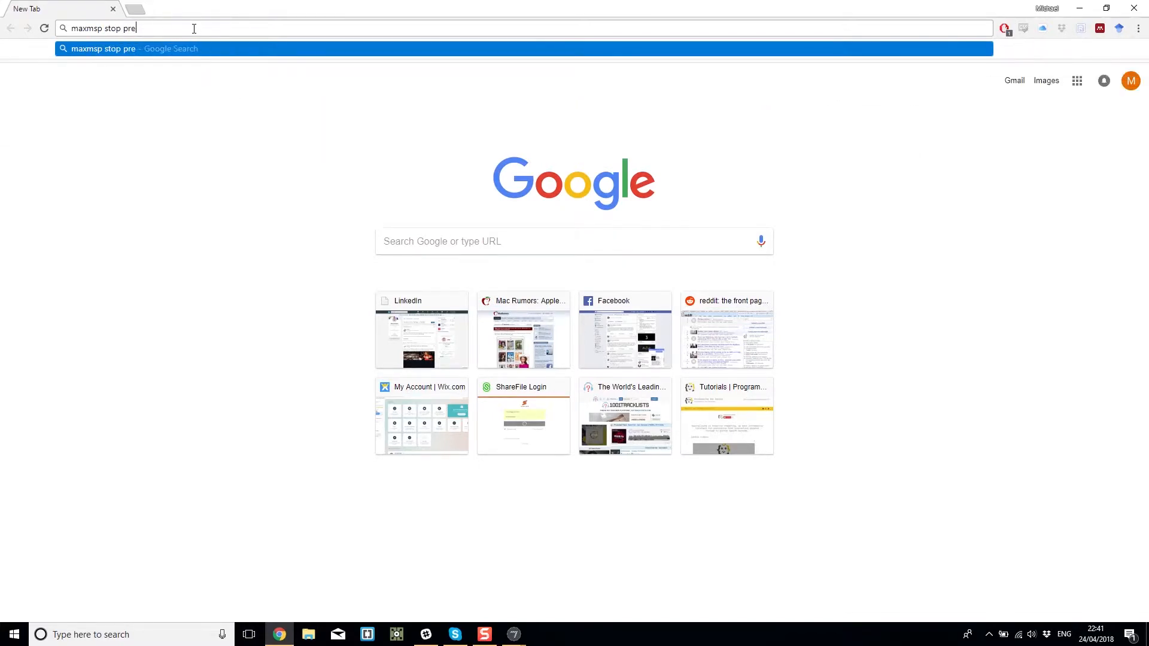
type("set being writable")
key("Return")
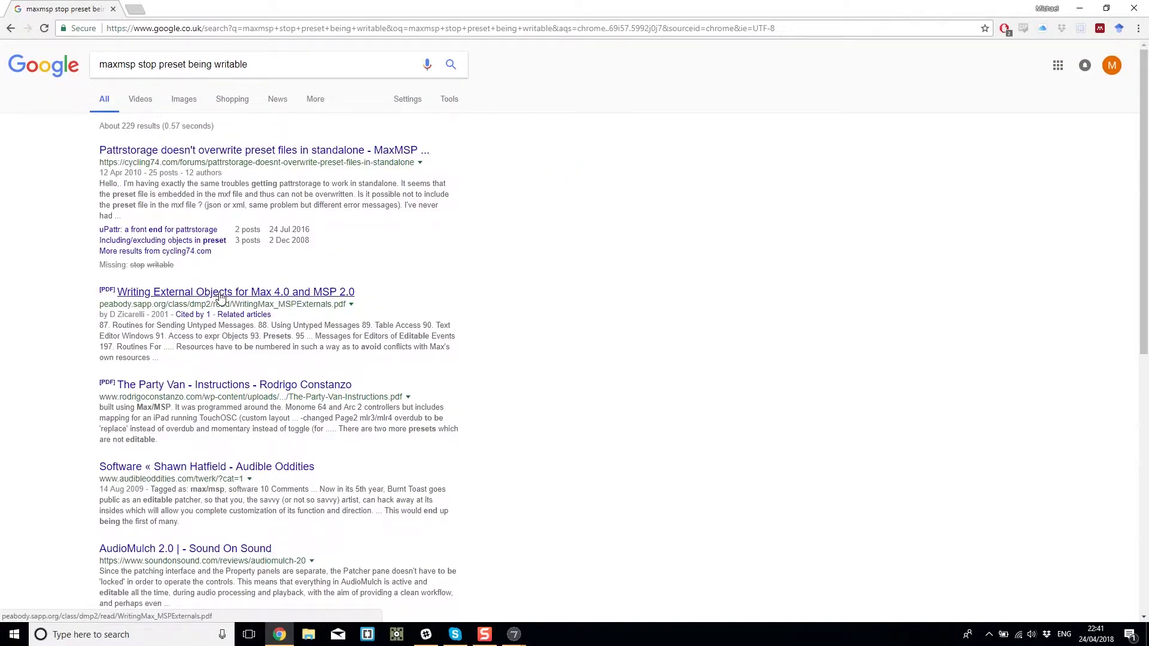
left_click(258, 154)
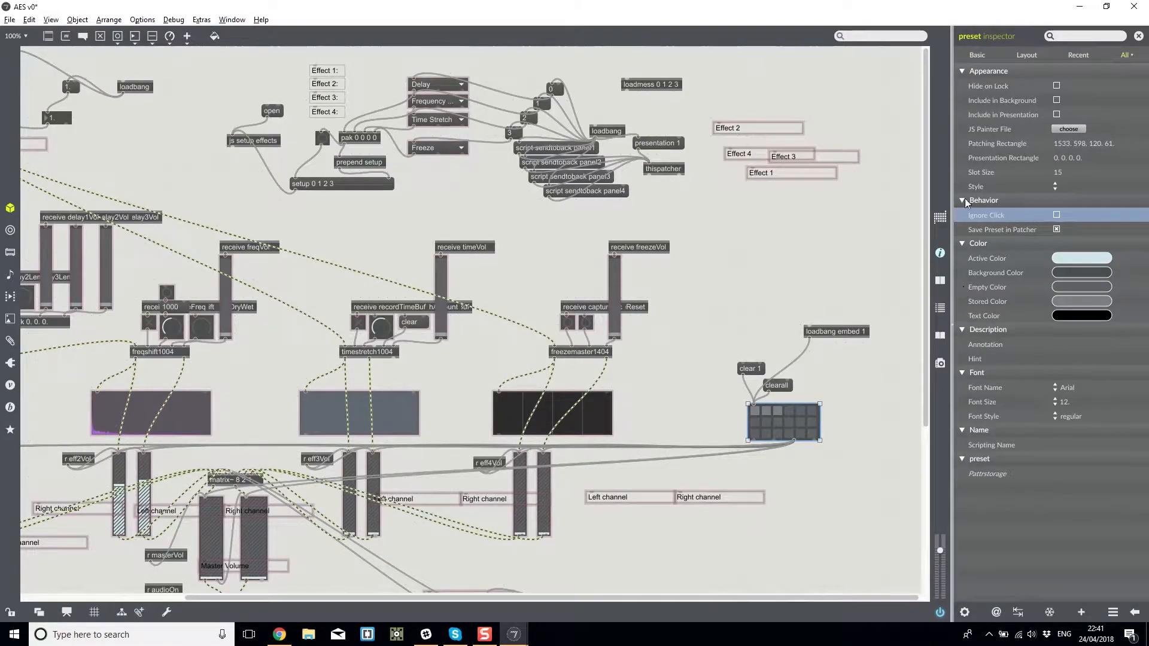
Return to Max and examine the preset object's attributes in its inlet list and in the object reference.
left_click(750, 405)
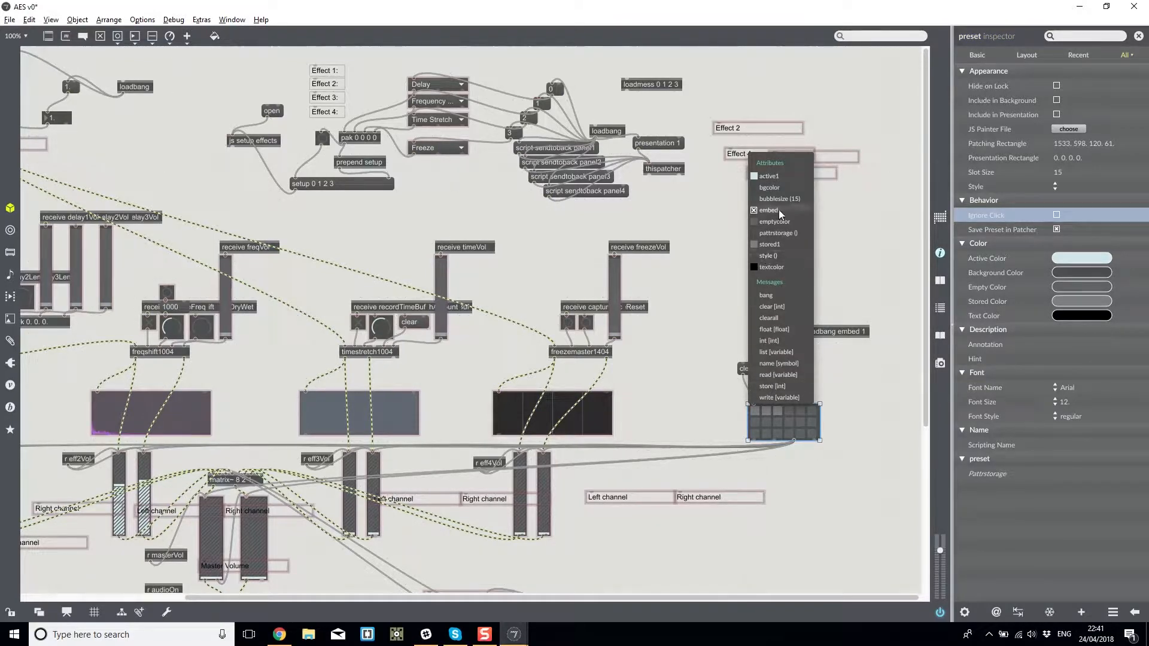
left_click(871, 223)
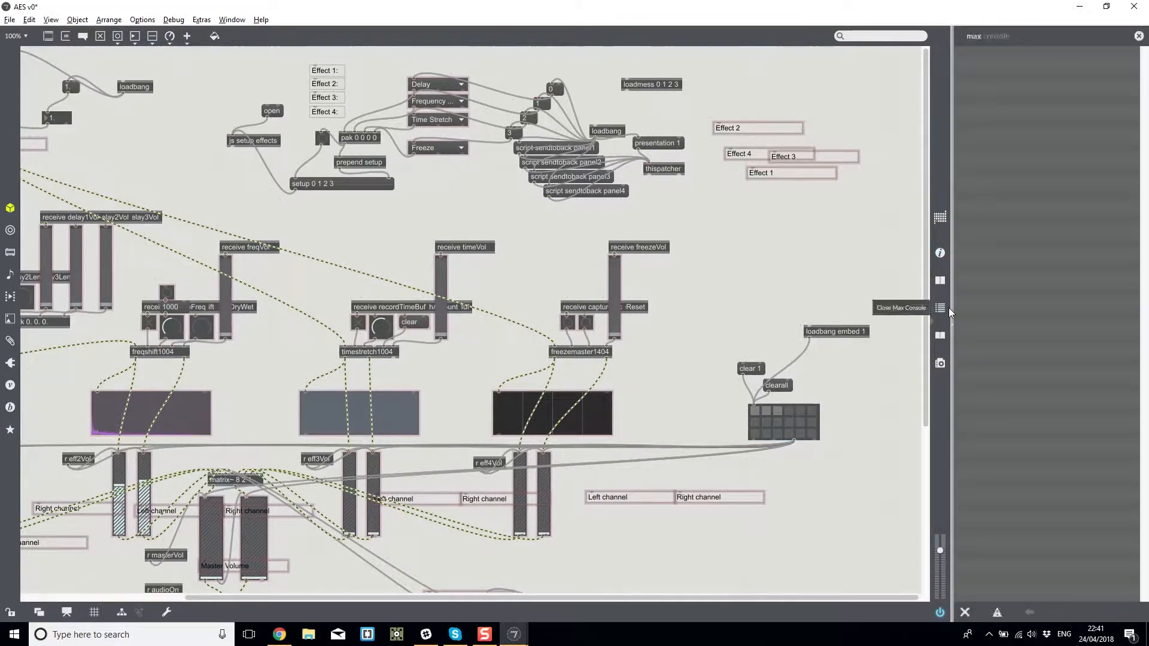
left_click(941, 280)
left_click(790, 436)
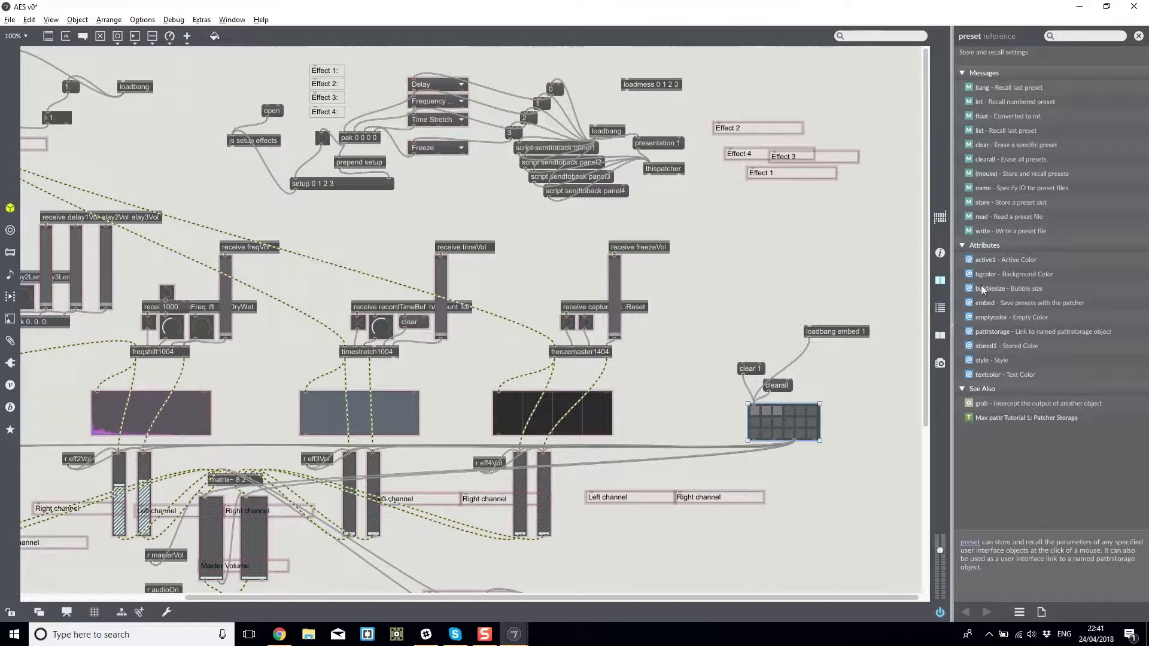
left_click(1010, 258)
key("Down")
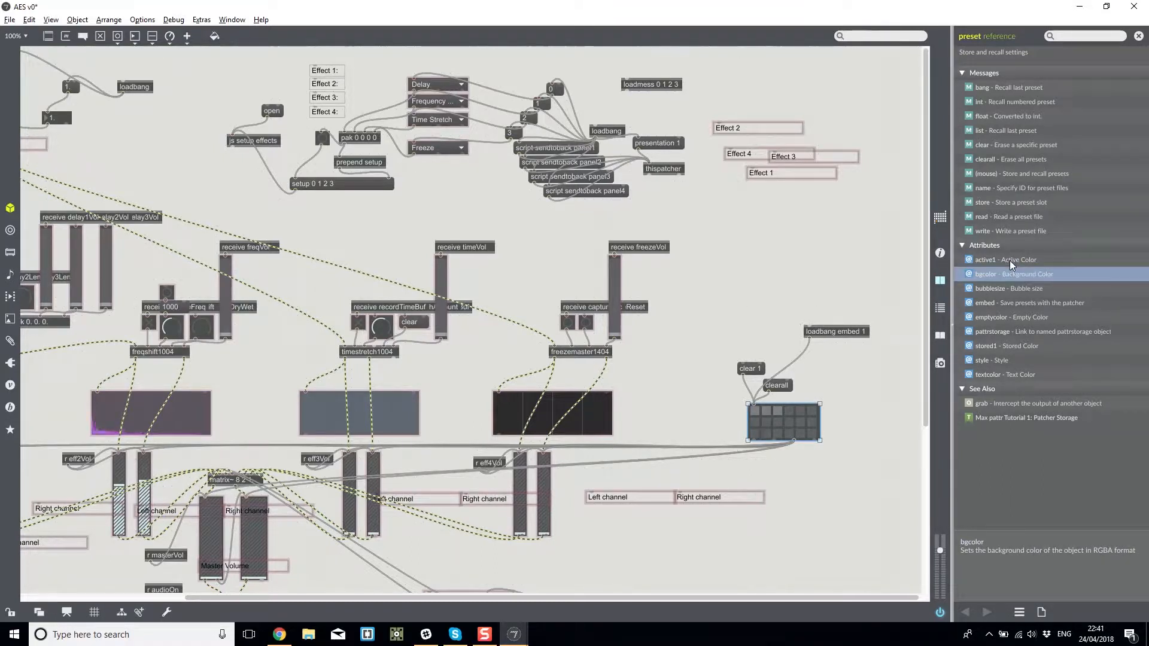
Examine the attribute descriptions in the preset object's reference, including bubblesize, embed and stored1.
key("Down")
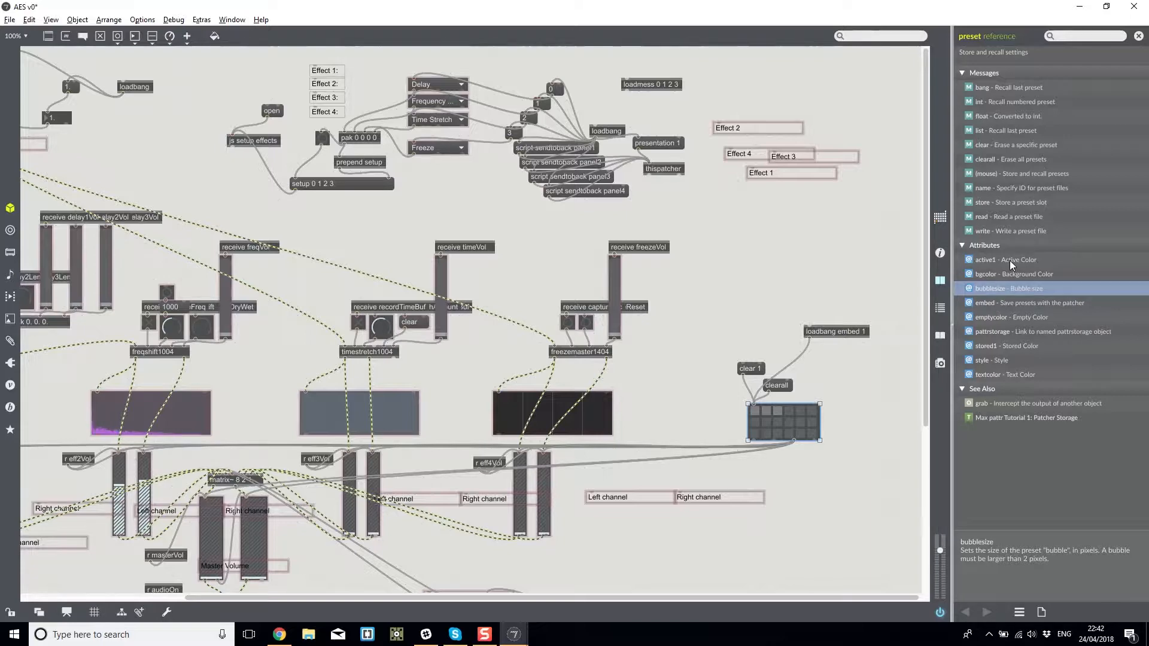
key("Down")
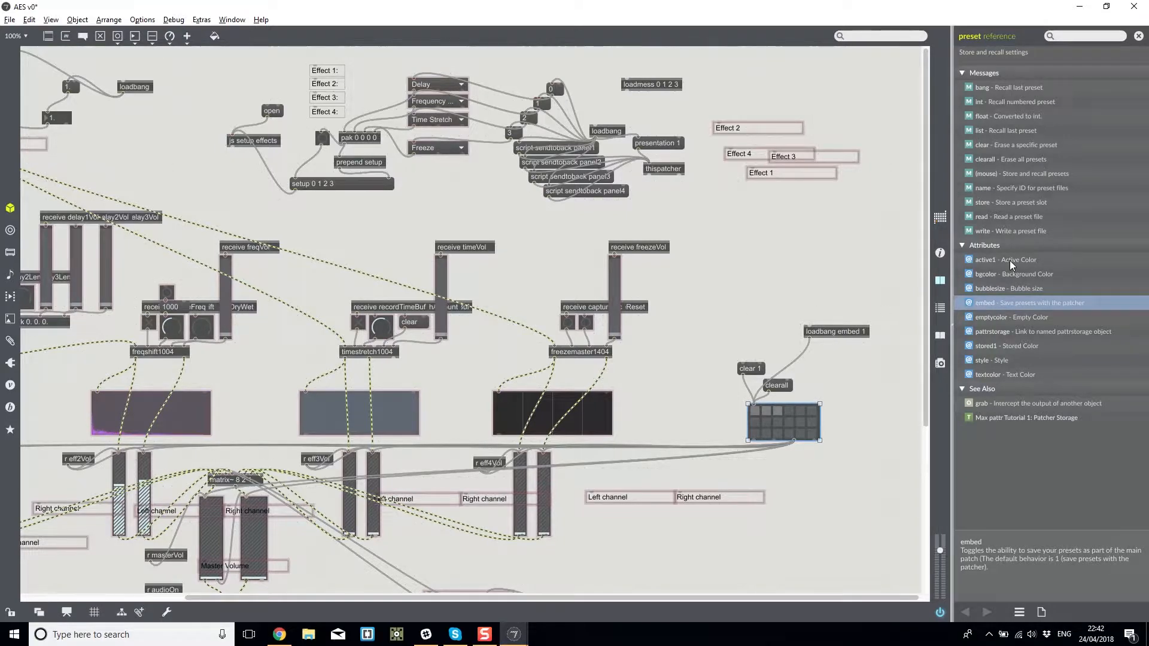
key("Down")
key("Down")
key("Down")
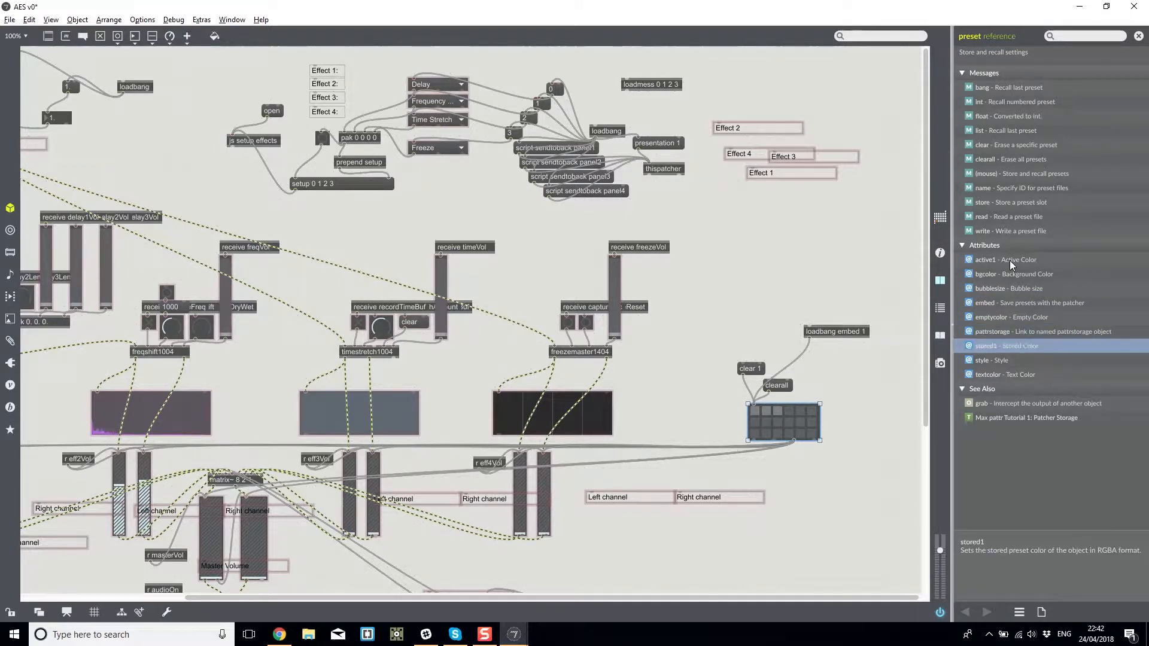
key("Down")
key("Down")
key("Up")
key("Up")
key("Up")
key("Up")
key("Up")
key("Up")
key("Up")
key("Up")
key("Up")
key("Up")
key("Up")
key("Up")
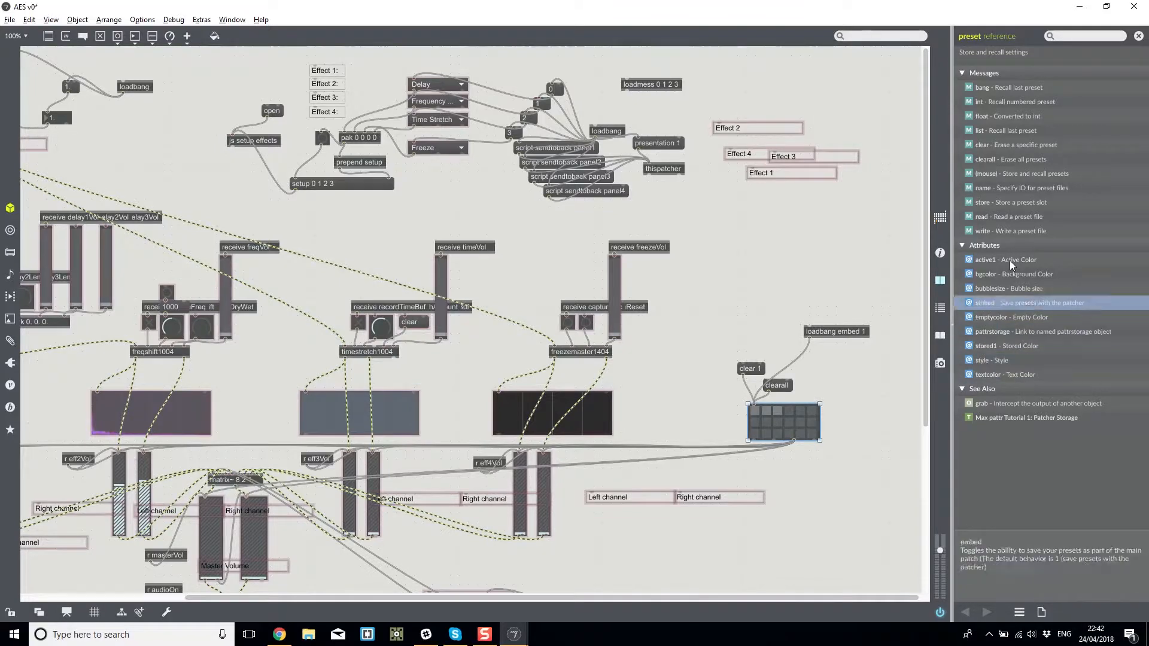
key("Down")
key("Down")
key("Down")
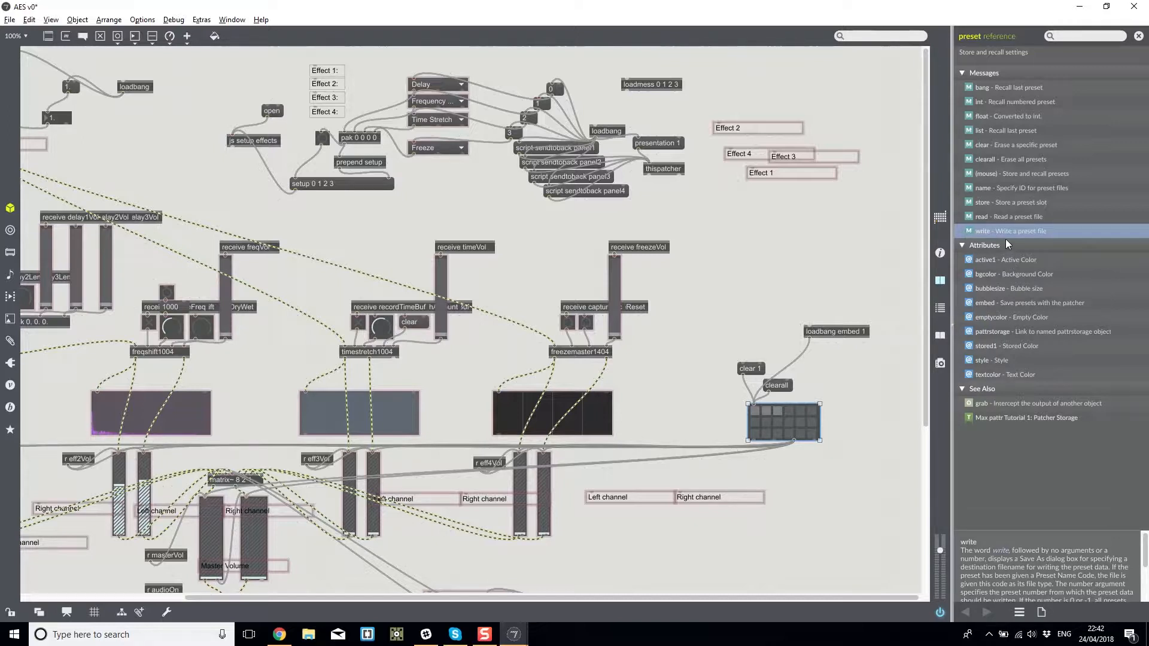
Read the preset reference's message descriptions from write back to int, including store, name and mouse.
key("Up")
key("Up")
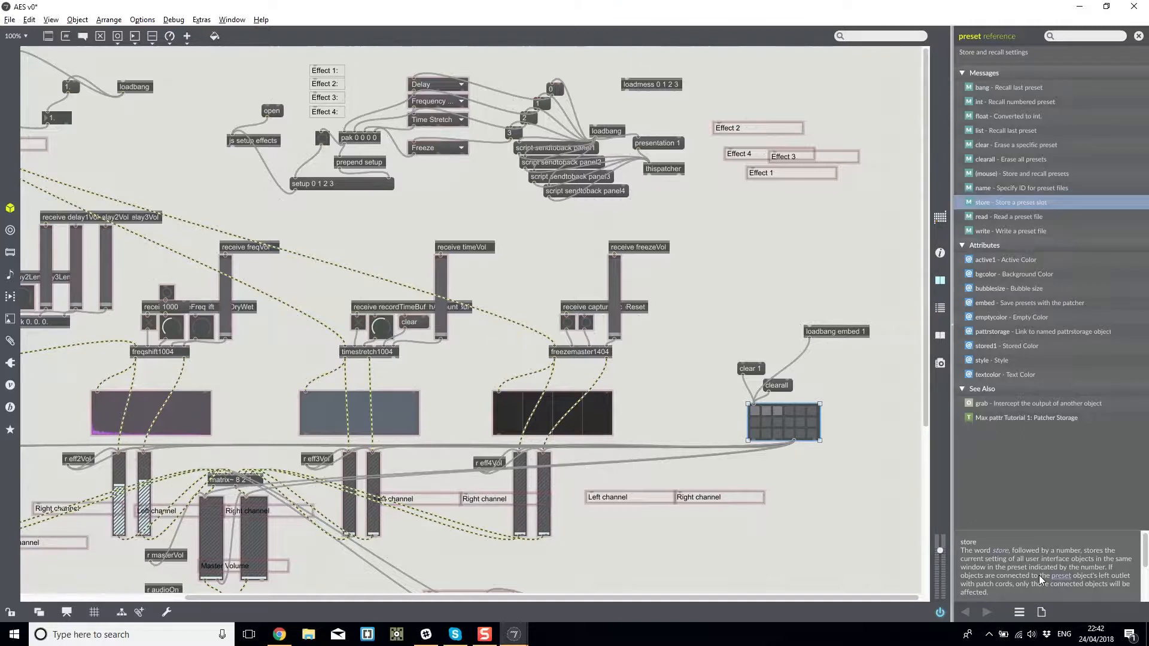
key("Up")
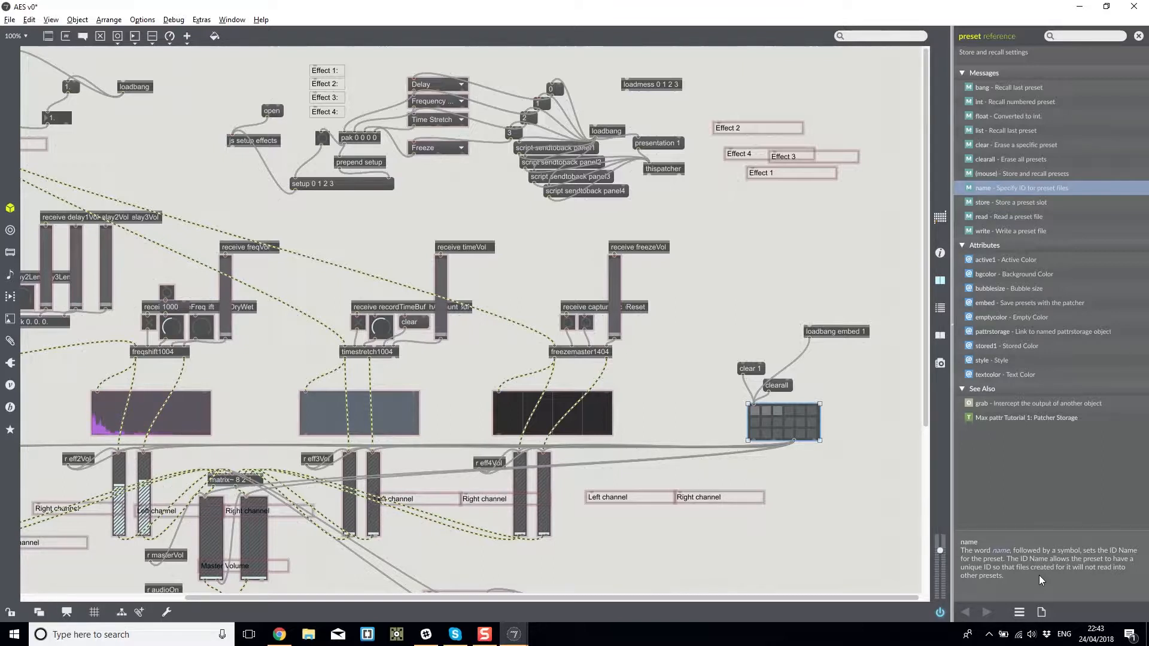
key("Up")
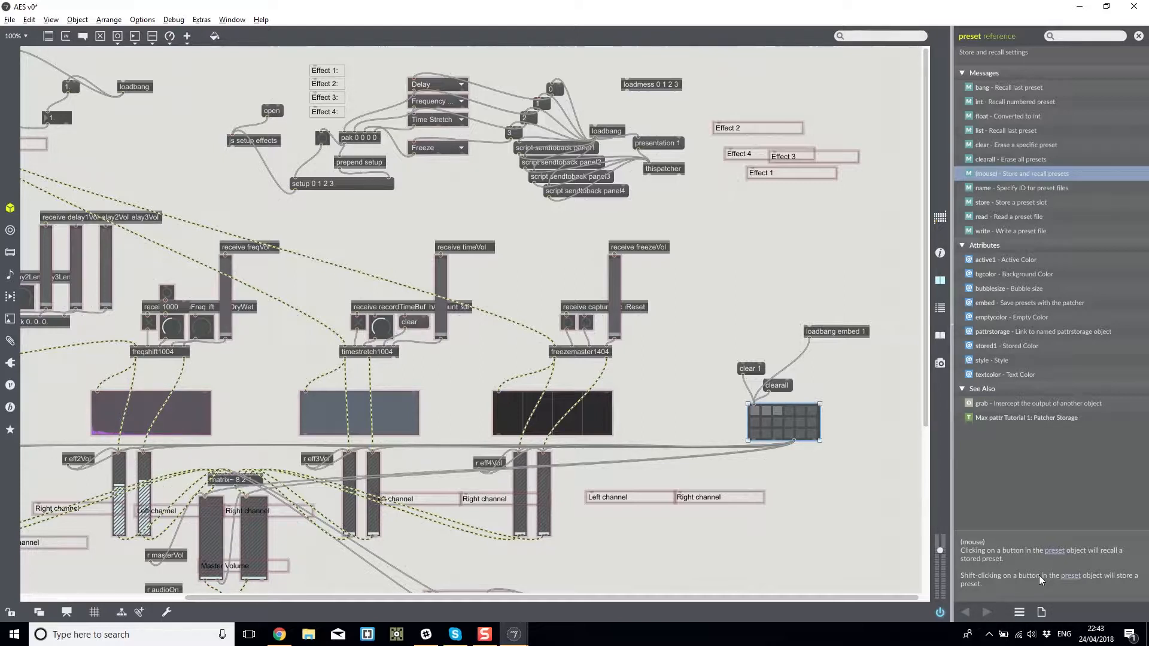
key("Up")
key("Up")
key("Up")
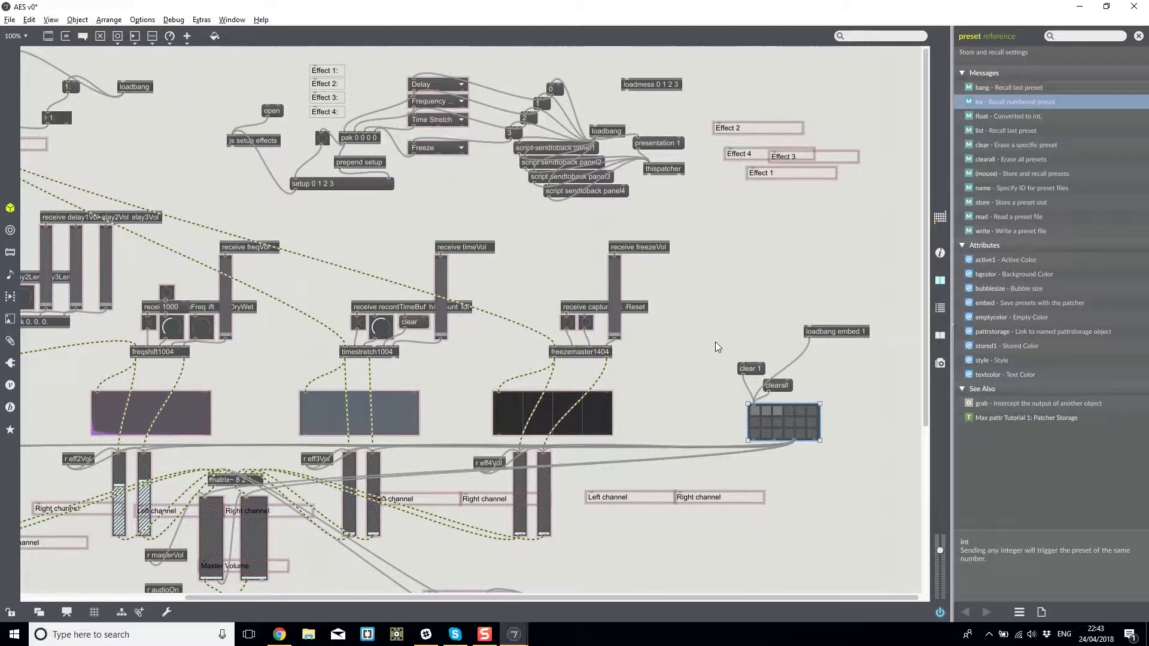
Recall the second and third stored presets alternately to compare their effect settings.
scroll(708, 343, "down", 2)
scroll(691, 340, "up", 2)
left_click_drag(594, 599, 534, 598)
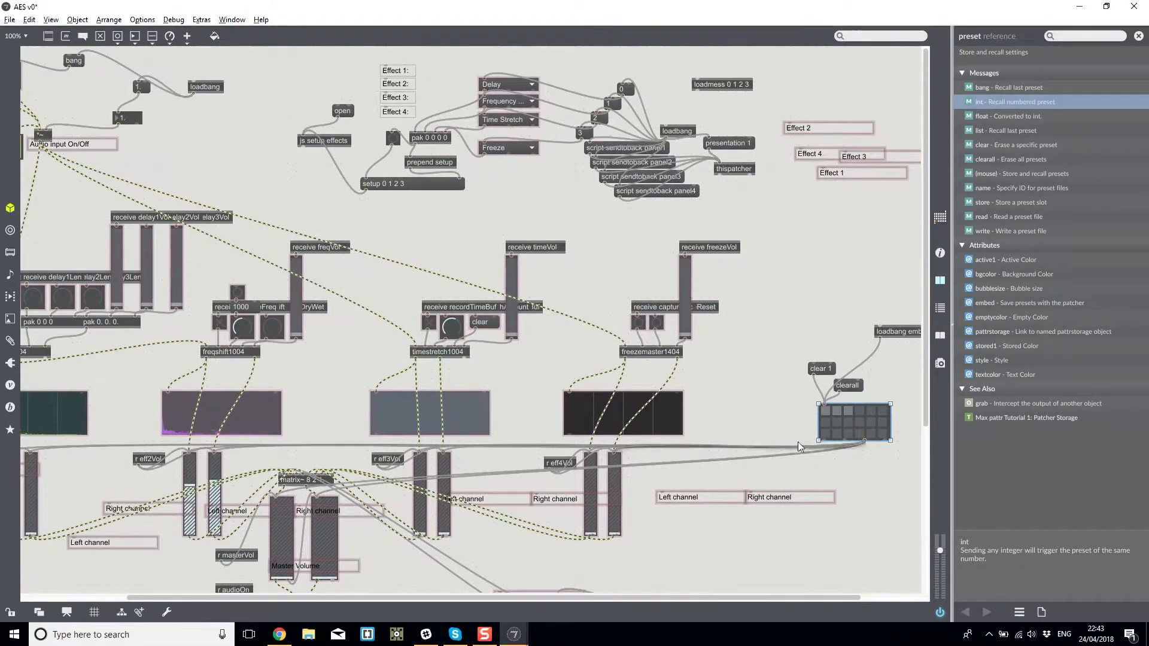
left_click(838, 413)
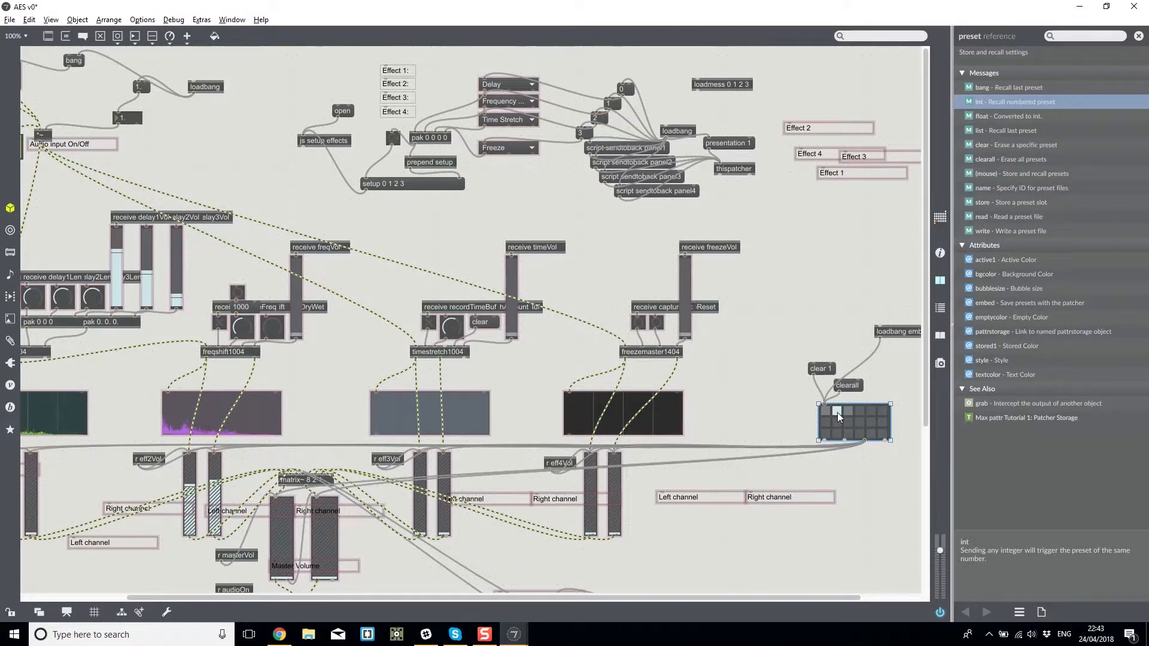
left_click(849, 413)
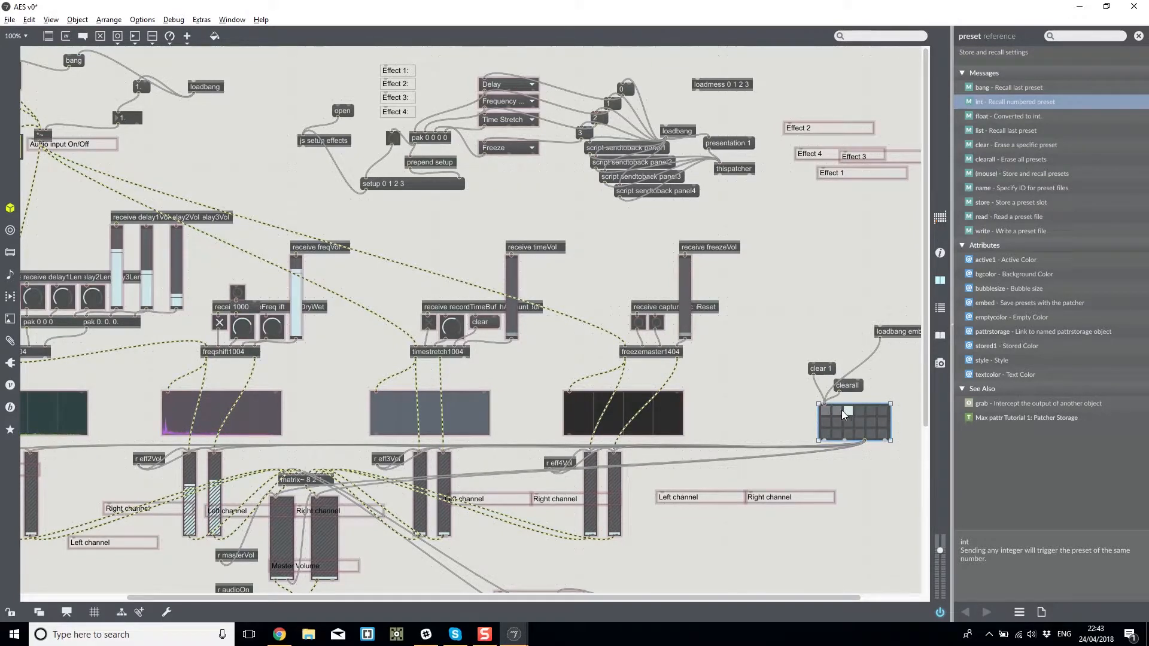
left_click(838, 412)
left_click(848, 412)
Set the second effect to Time Stretch and store the configuration in the preset object's fourth slot.
left_click(539, 100)
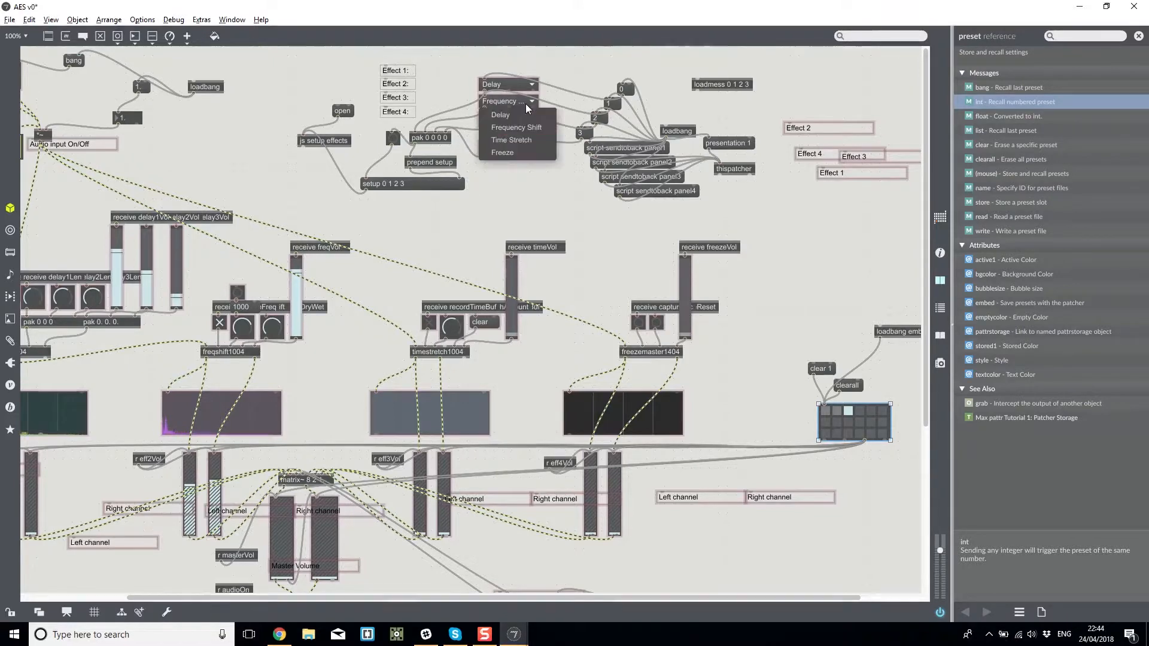
left_click(518, 143)
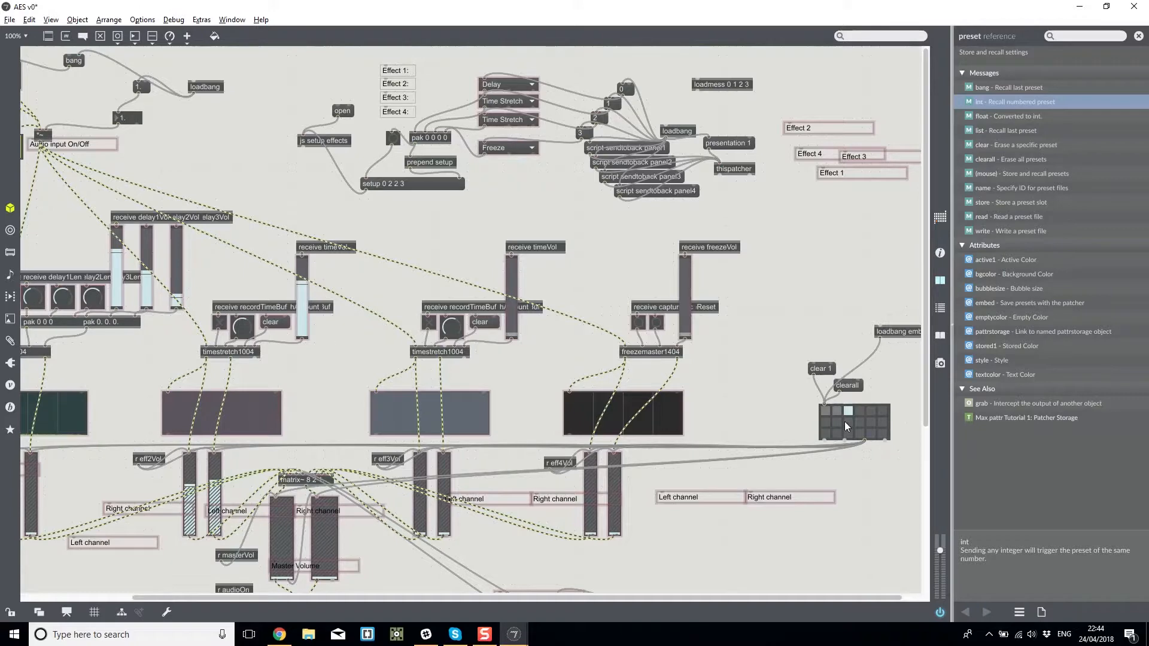
left_click(860, 414)
left_click(861, 414, "ctrl+shift")
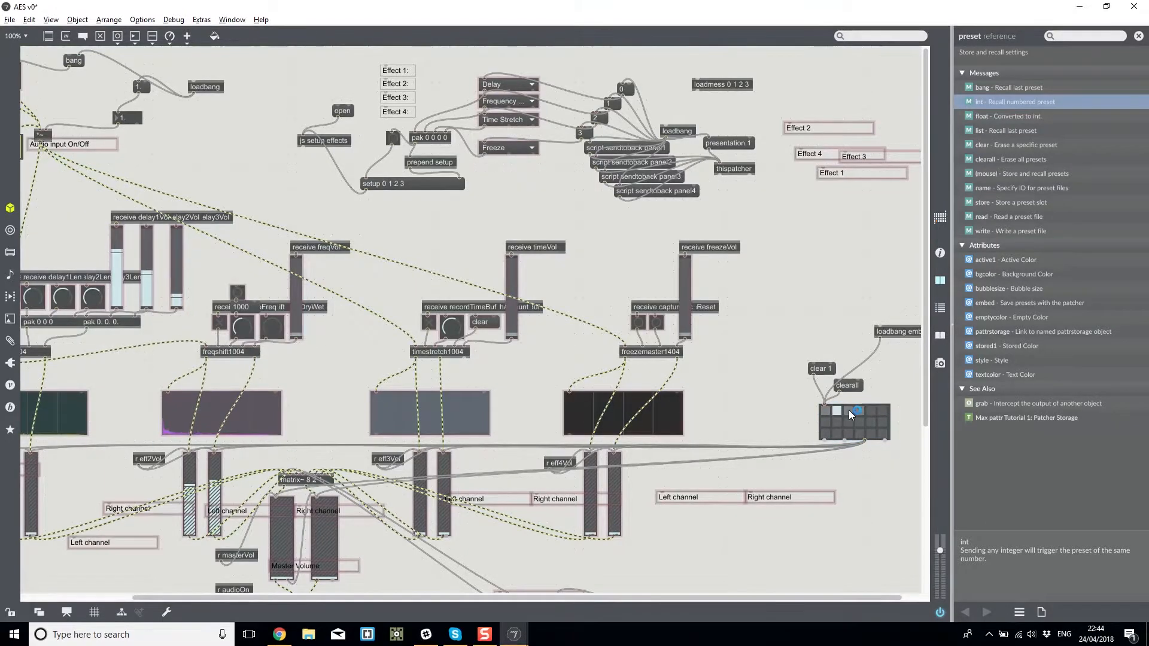
Test the fourth preset by recalling it in alternation with the second and third presets.
left_click(858, 413)
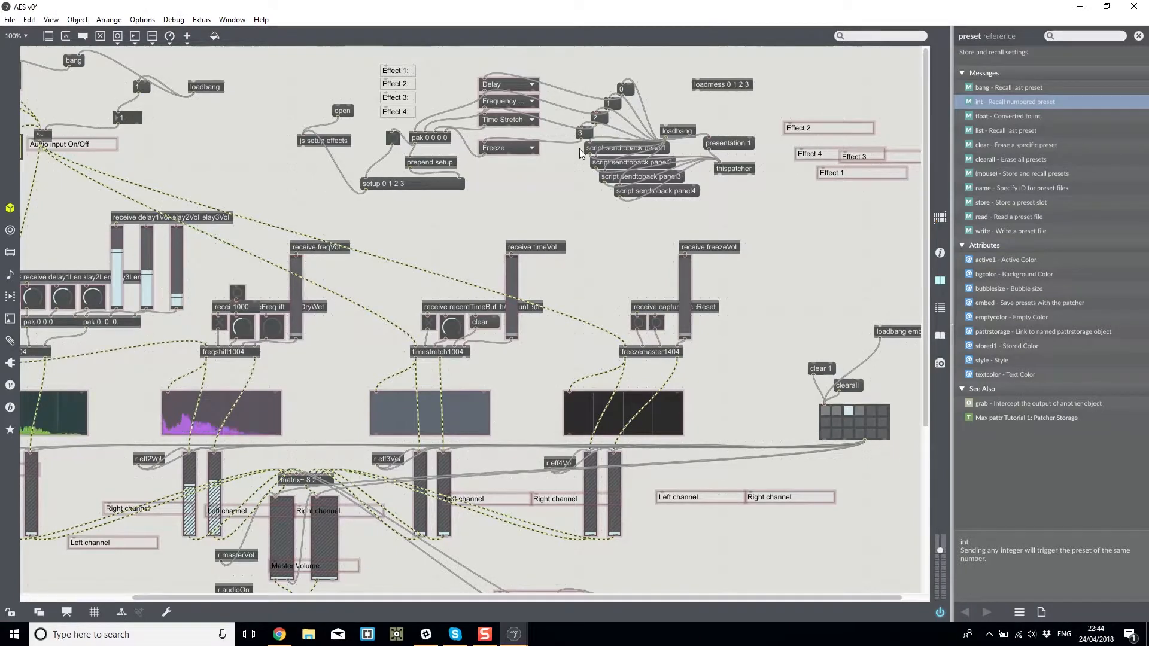
left_click(838, 412)
left_click(852, 414)
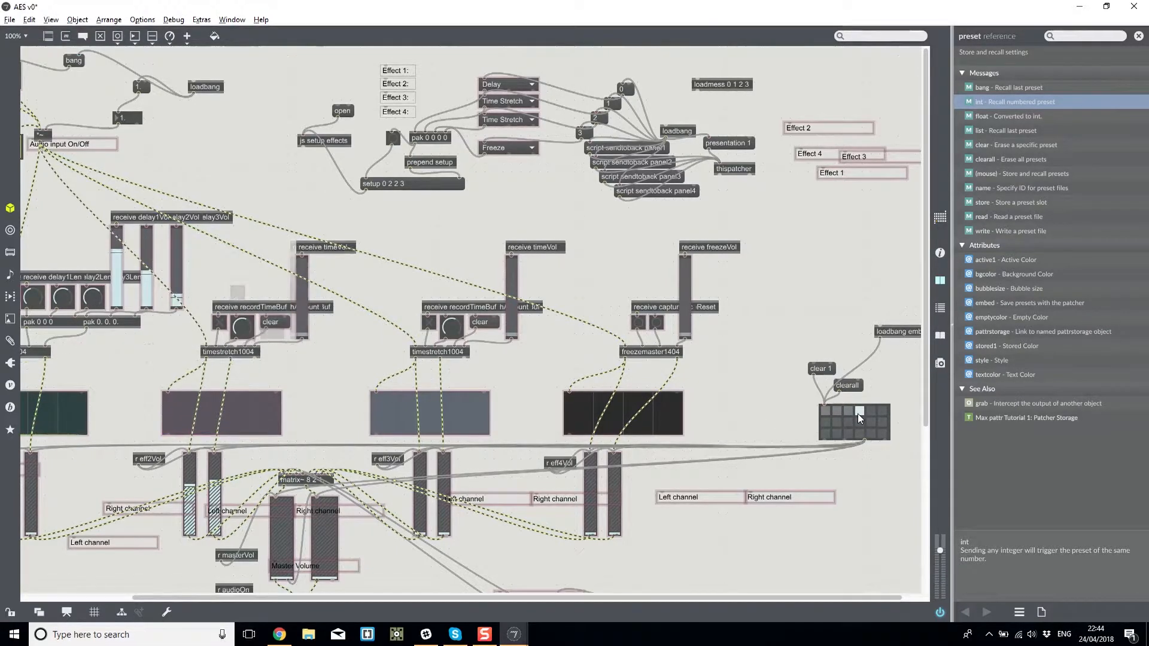
left_click(850, 413)
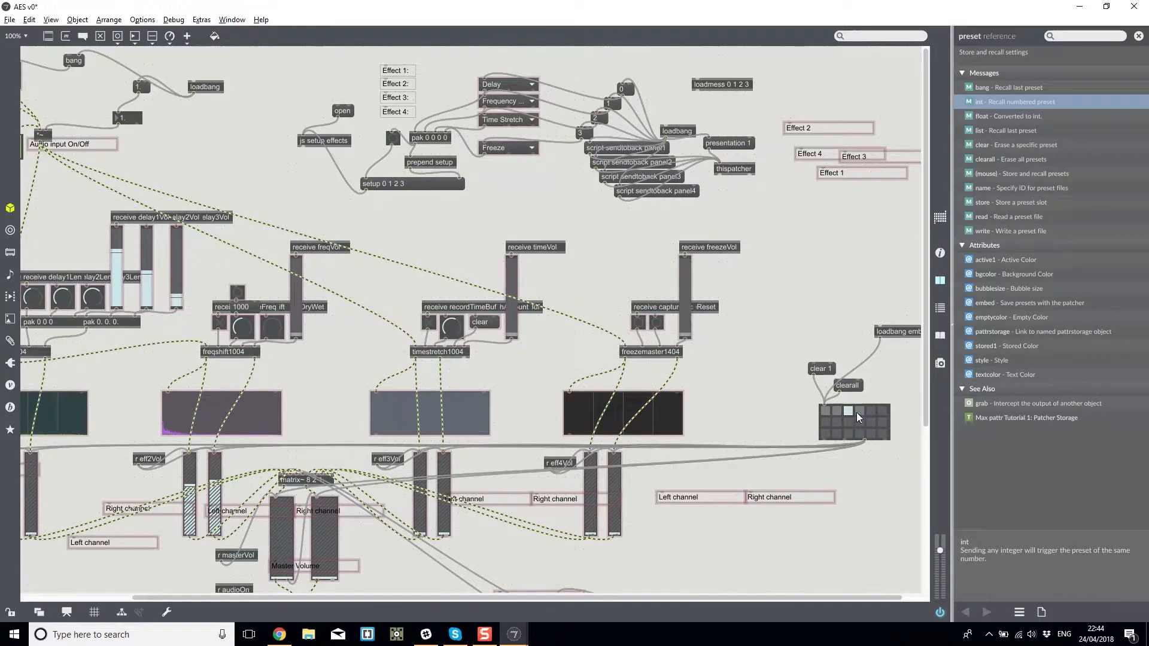
left_click(851, 414)
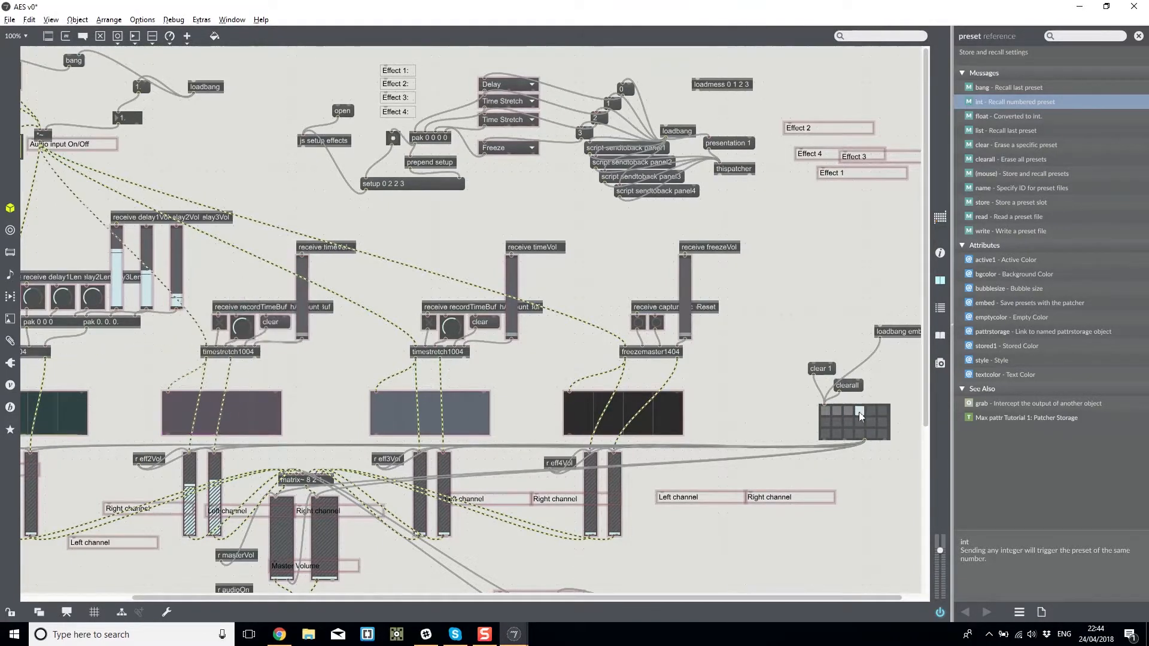
left_click(848, 412)
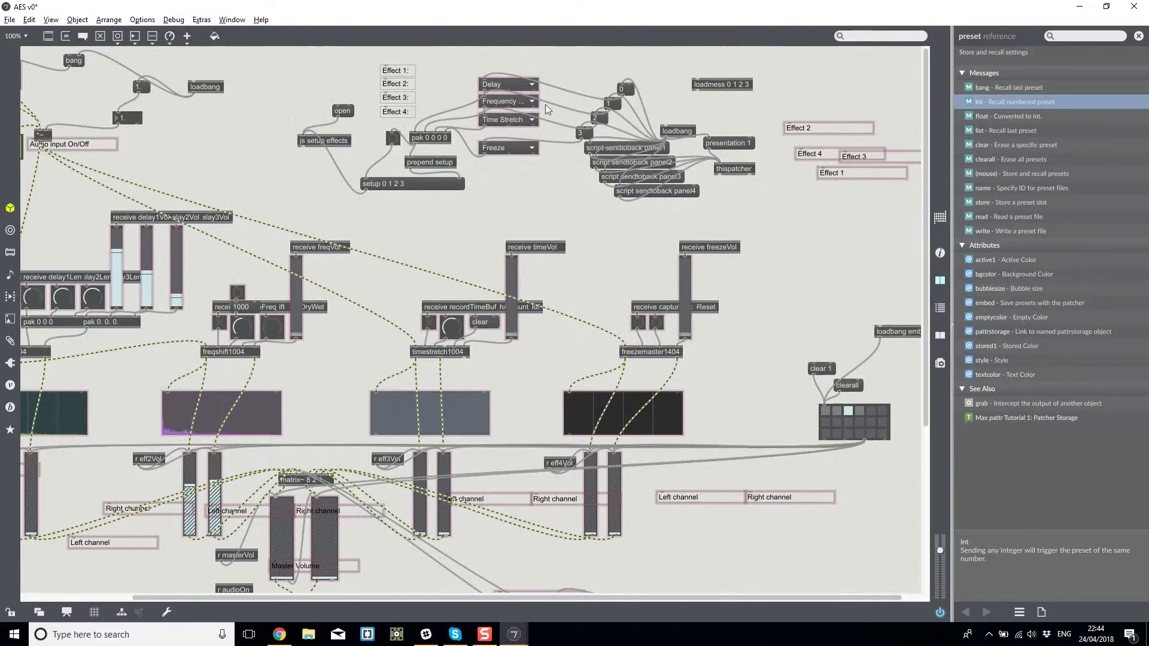
Set the first effect to Time Stretch and store the configuration in the preset object's fifth slot.
left_click(509, 84)
left_click(519, 84)
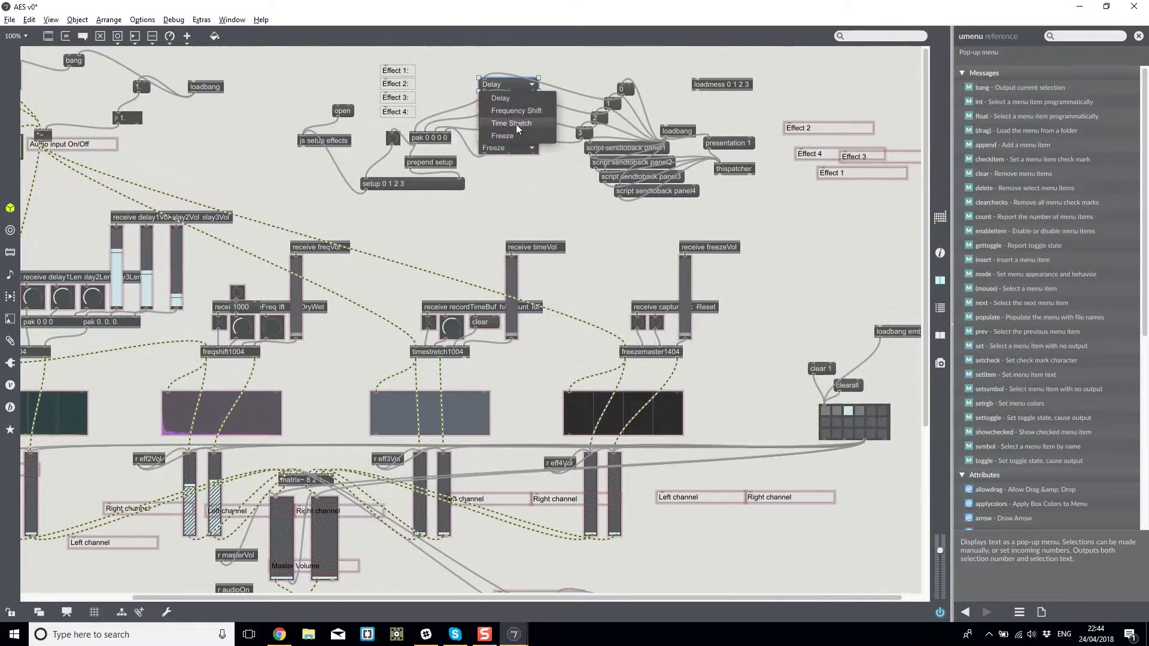
left_click(516, 124)
left_click(872, 411)
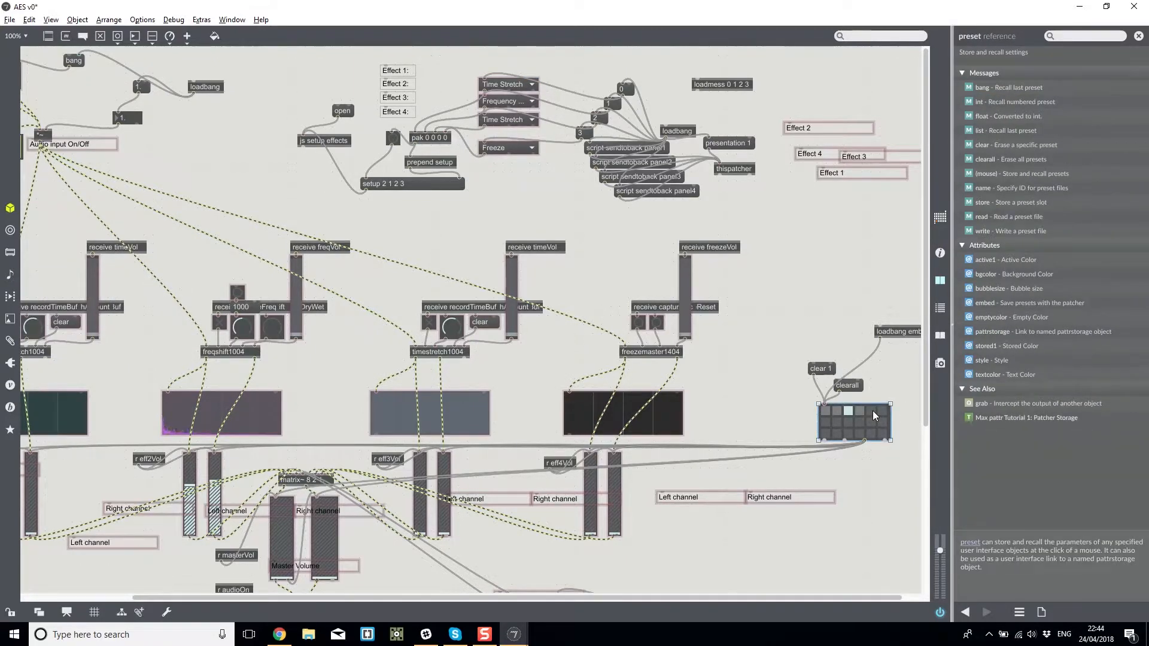
left_click(871, 411, "shift")
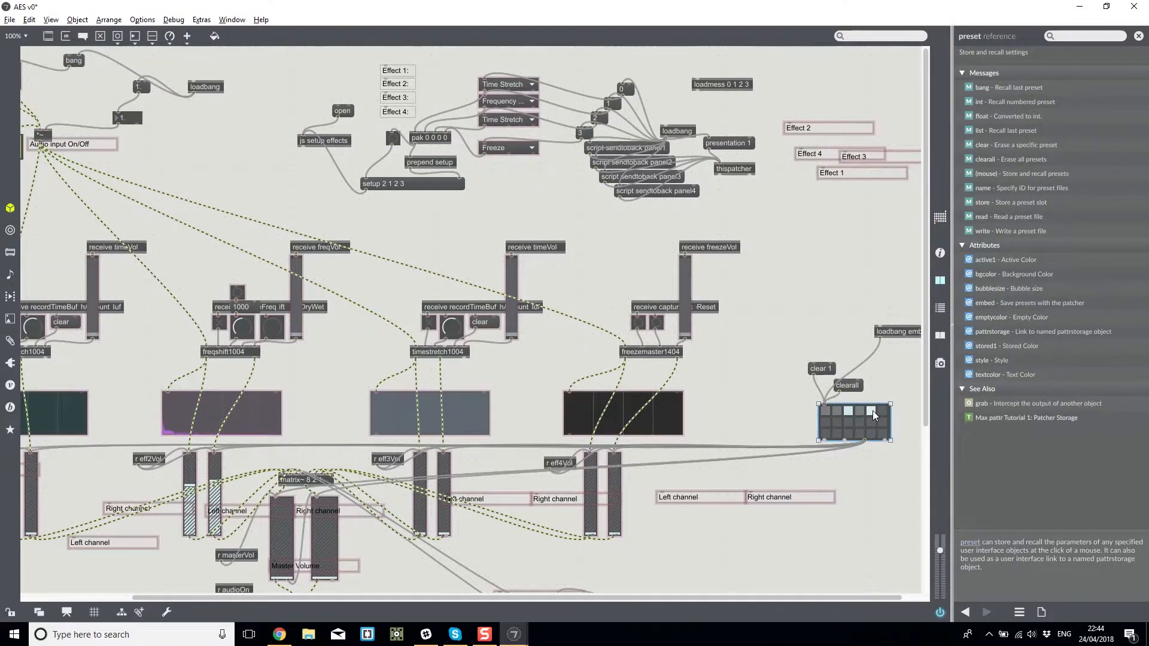
Recall the presets in the first five slots in turn to check which effects and levels each restores.
key("ctrl+e")
left_click(835, 411)
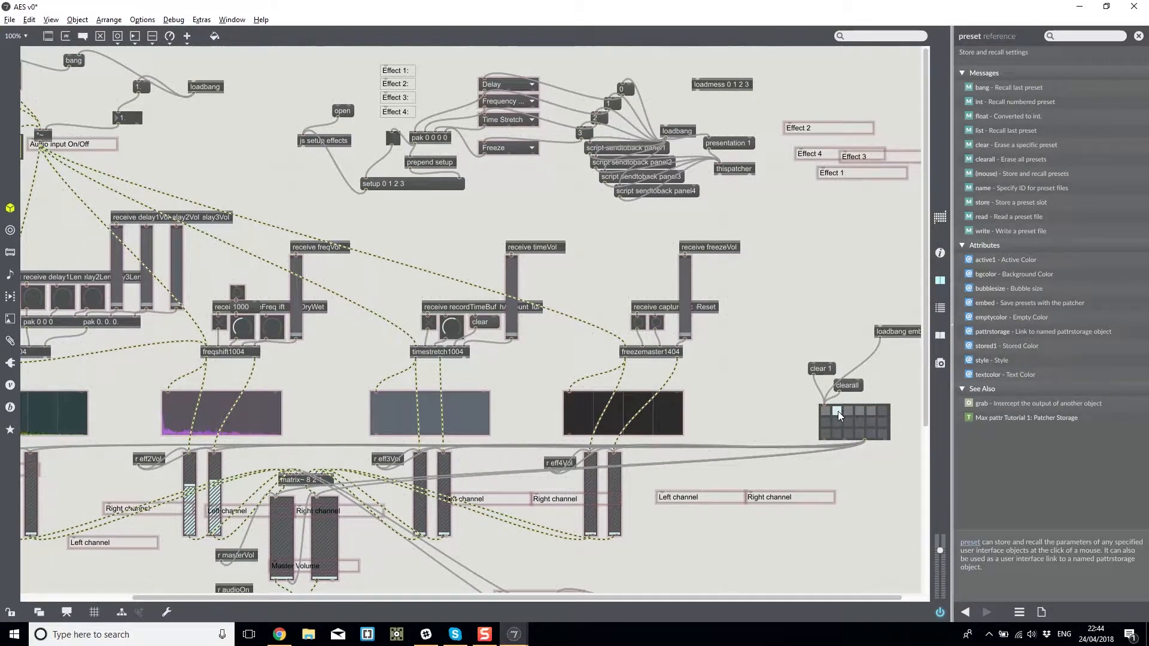
left_click(838, 412)
left_click(870, 411)
left_click(862, 408)
left_click(852, 411)
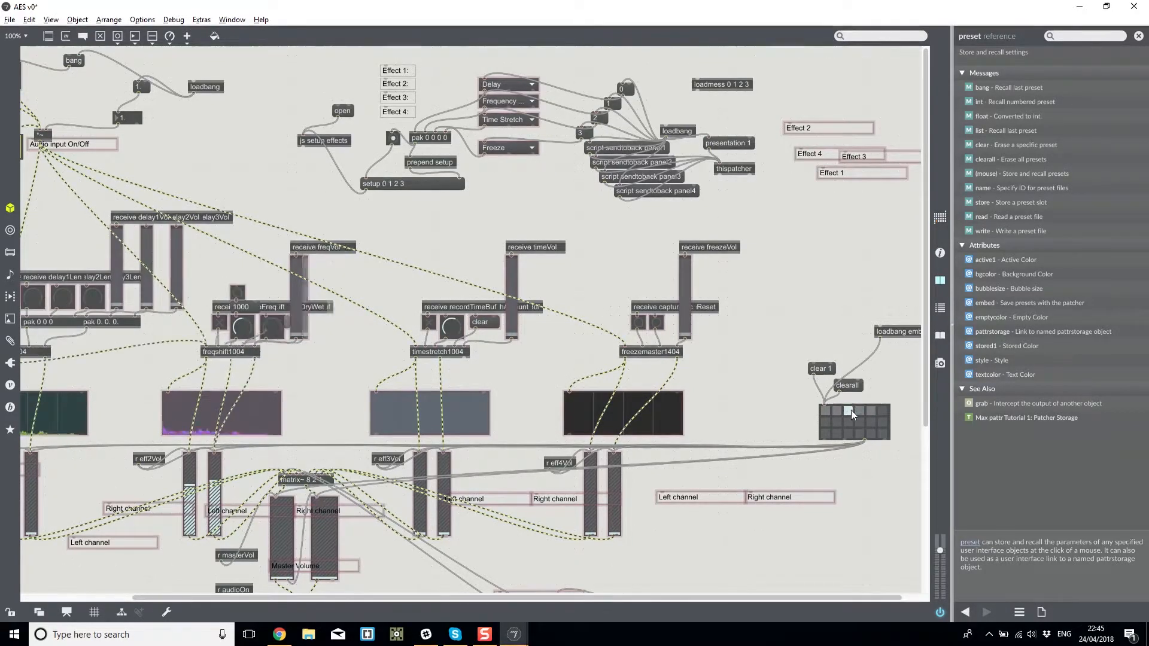
left_click(841, 412)
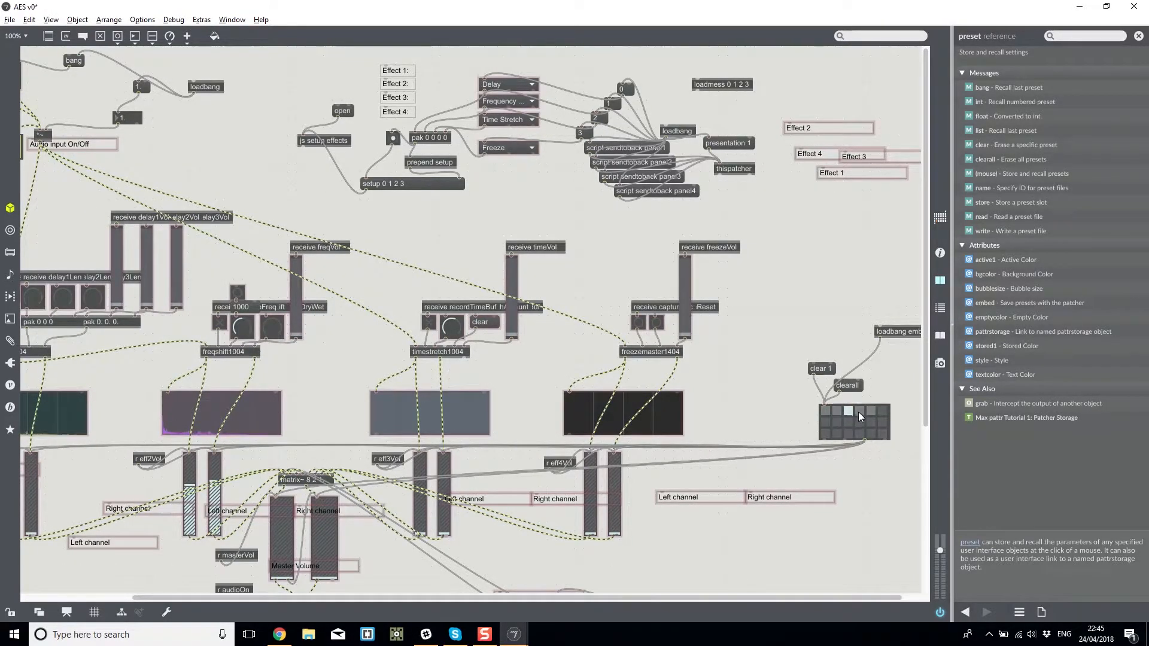
left_click(860, 412)
left_click(870, 412)
left_click(860, 412)
left_click(848, 411)
left_click(838, 412)
left_click(827, 412)
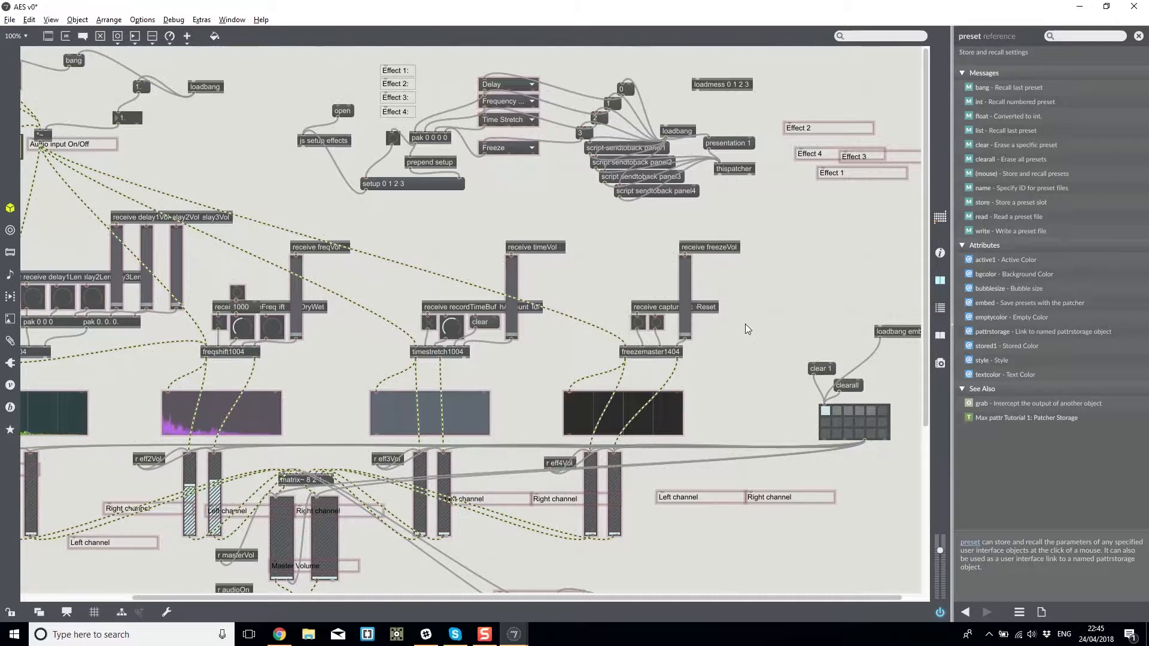
Add a message box containing 20 near the preset object and store the patch state in the sixth slot.
type("n")
type("10")
left_click(742, 355)
double_click(753, 344)
type("20")
left_click(775, 412)
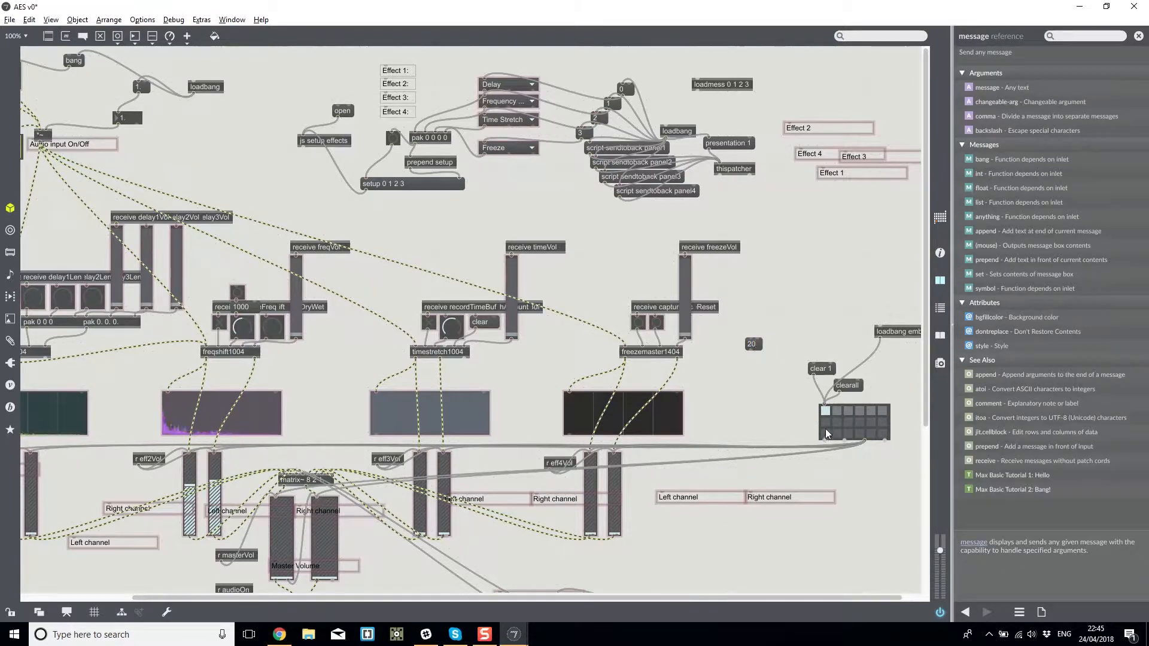
left_click(872, 413)
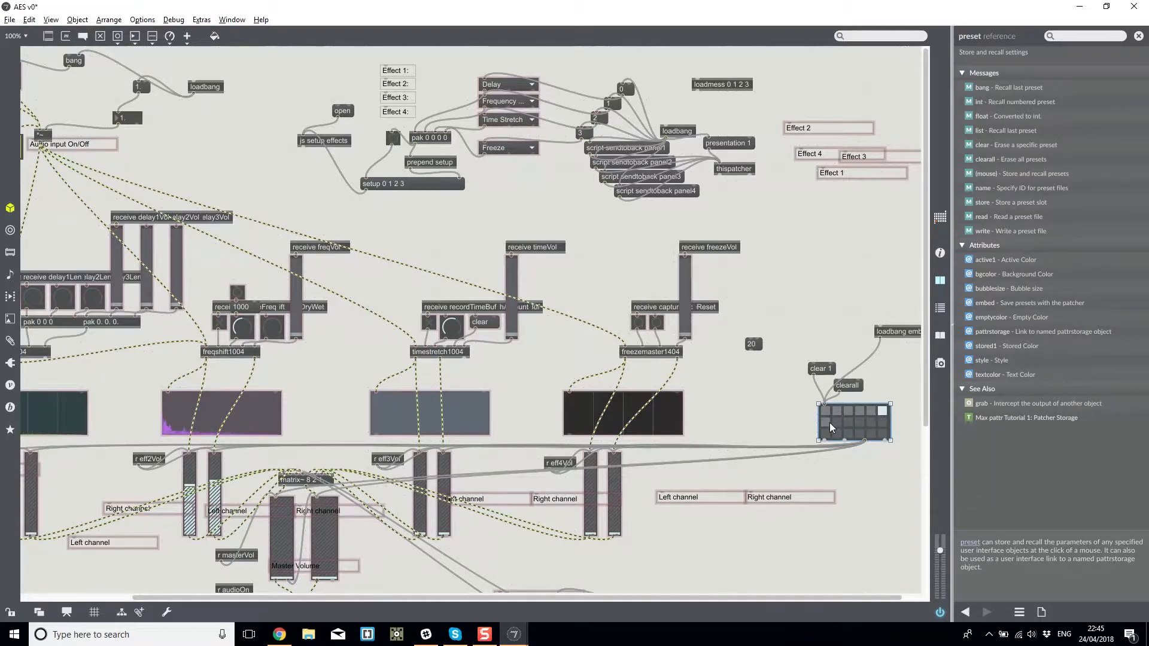
Replace the message box containing 20 with a number box set to 26, placed beside the freezemaster1404 object.
left_click(754, 345)
key("Delete")
key("n")
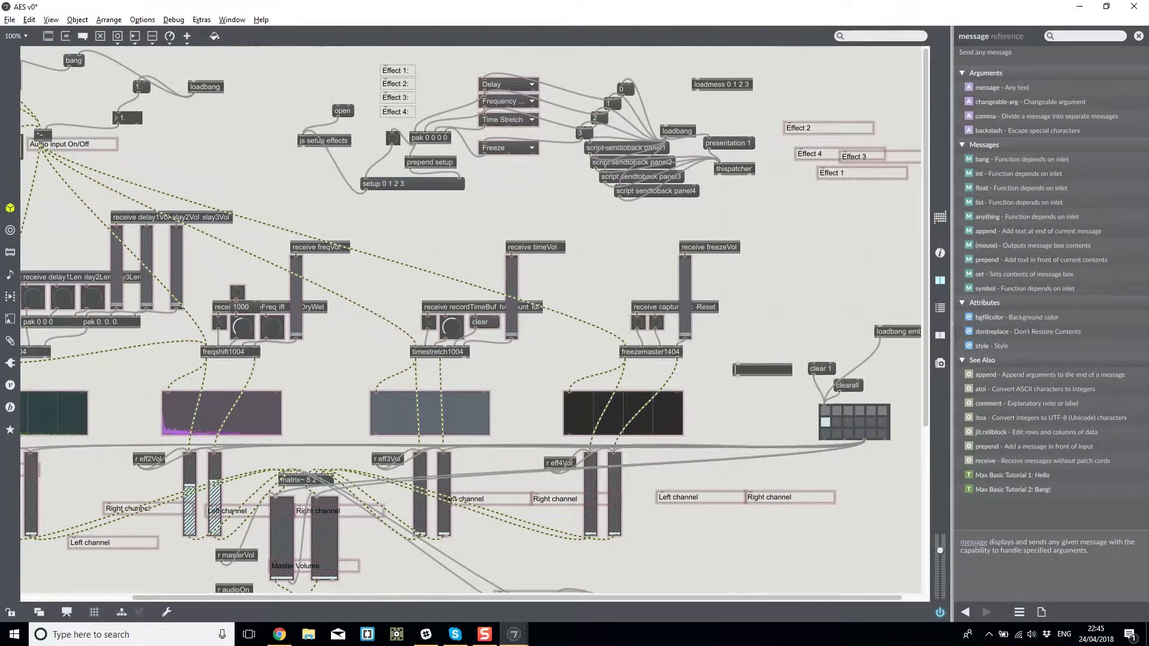
left_click(773, 371)
key("i")
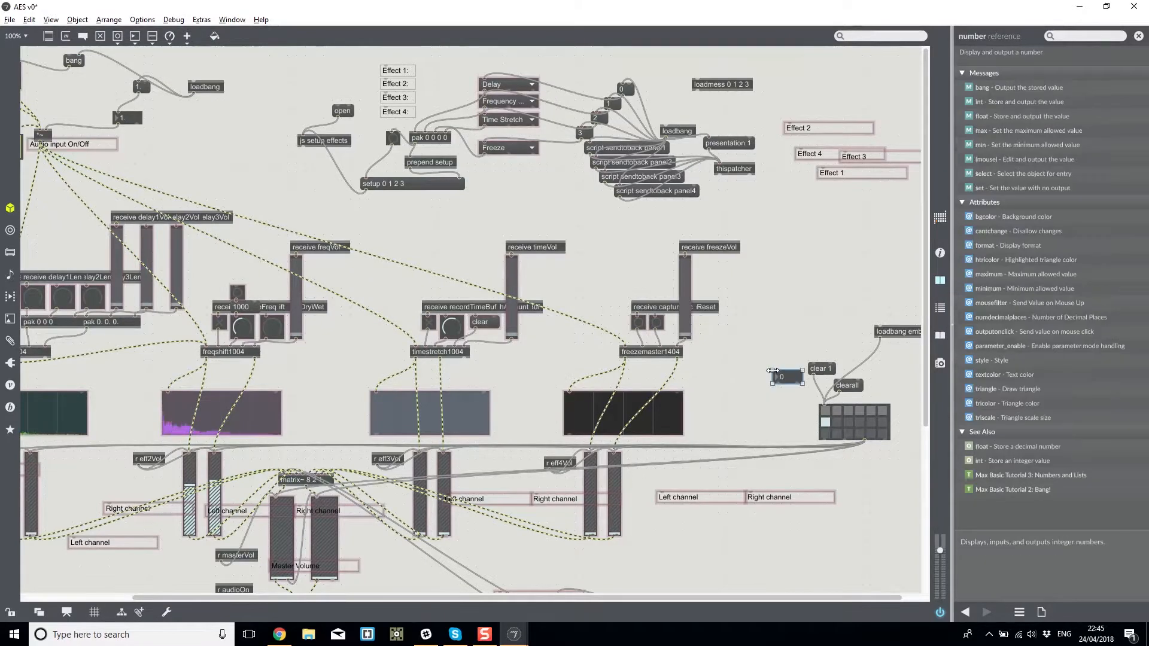
left_click_drag(789, 380, 727, 374)
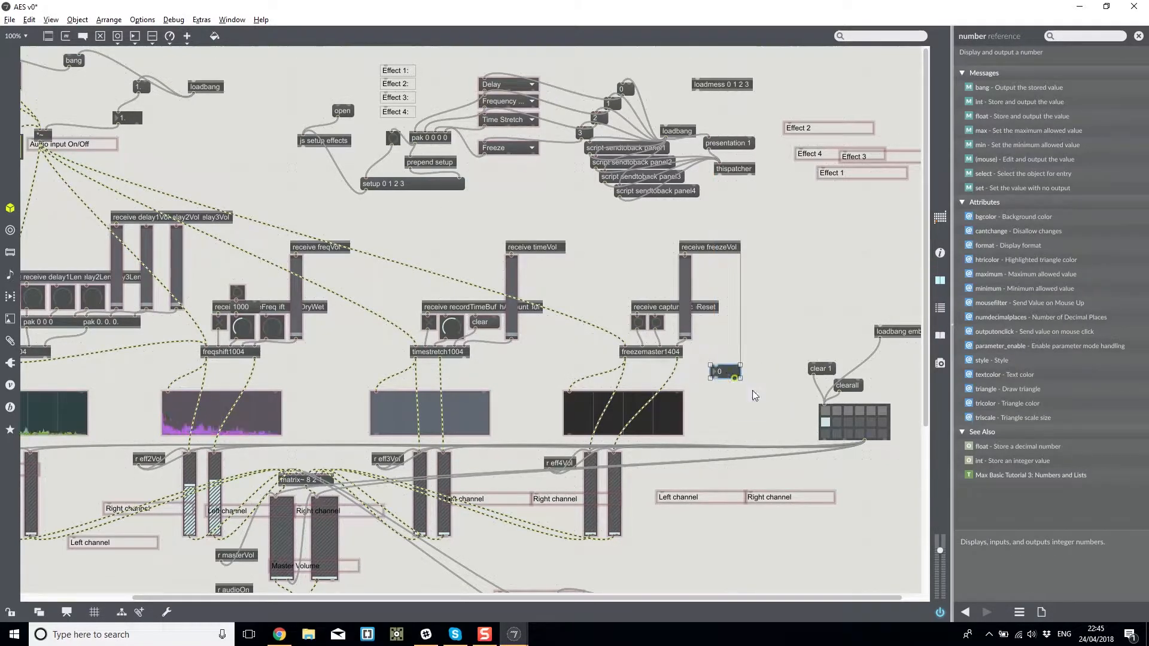
left_click_drag(726, 373, 724, 343)
Store the number box's value in the second slot of the preset object's second row and recall it alternately with the slot before it.
left_click(837, 422, "ctrl+shift")
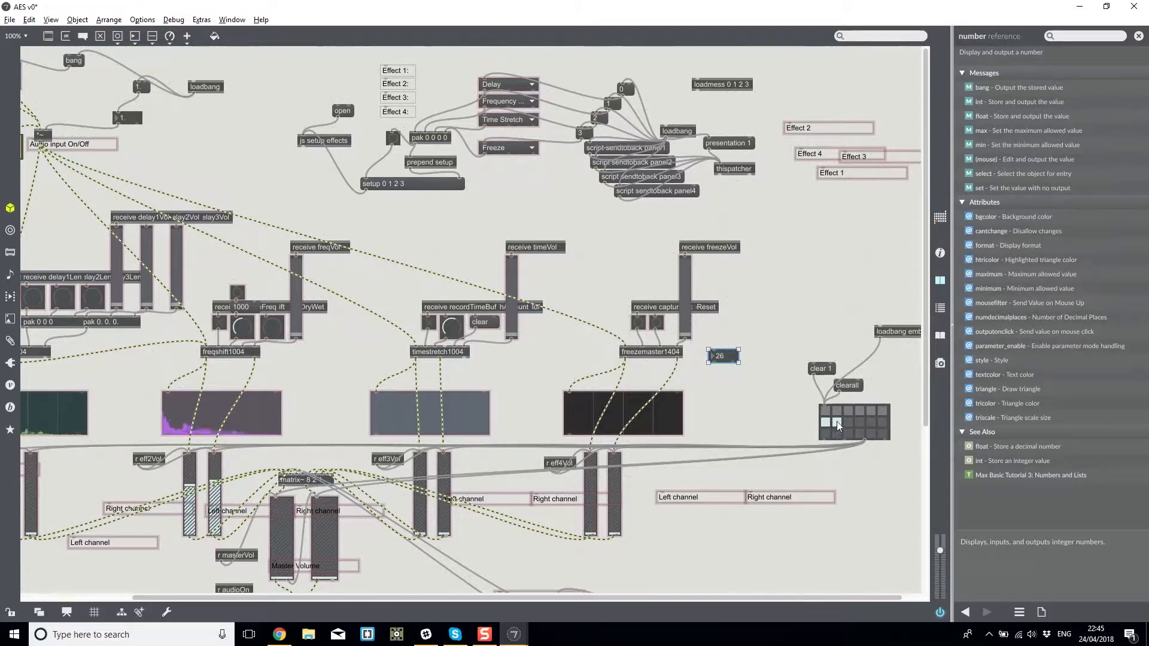
left_click(825, 422)
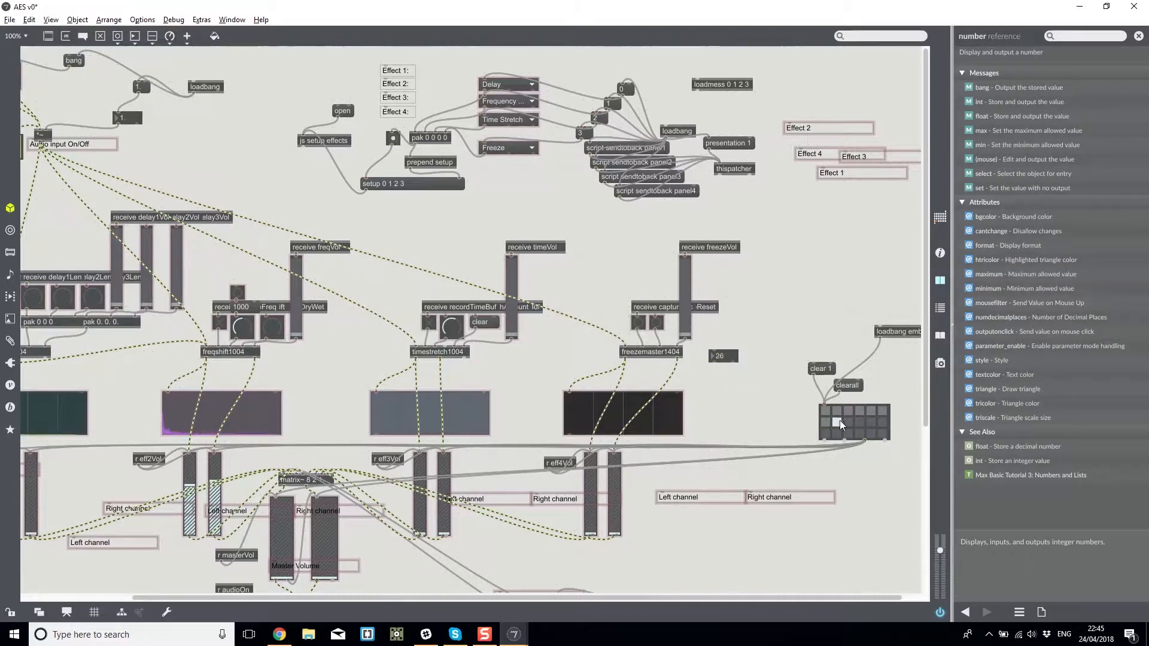
left_click(836, 423)
left_click(827, 421)
left_click(836, 421)
left_click(828, 422)
Connect the number box's outlet to the slider under receive freqVol.
left_click_drag(714, 363, 298, 253)
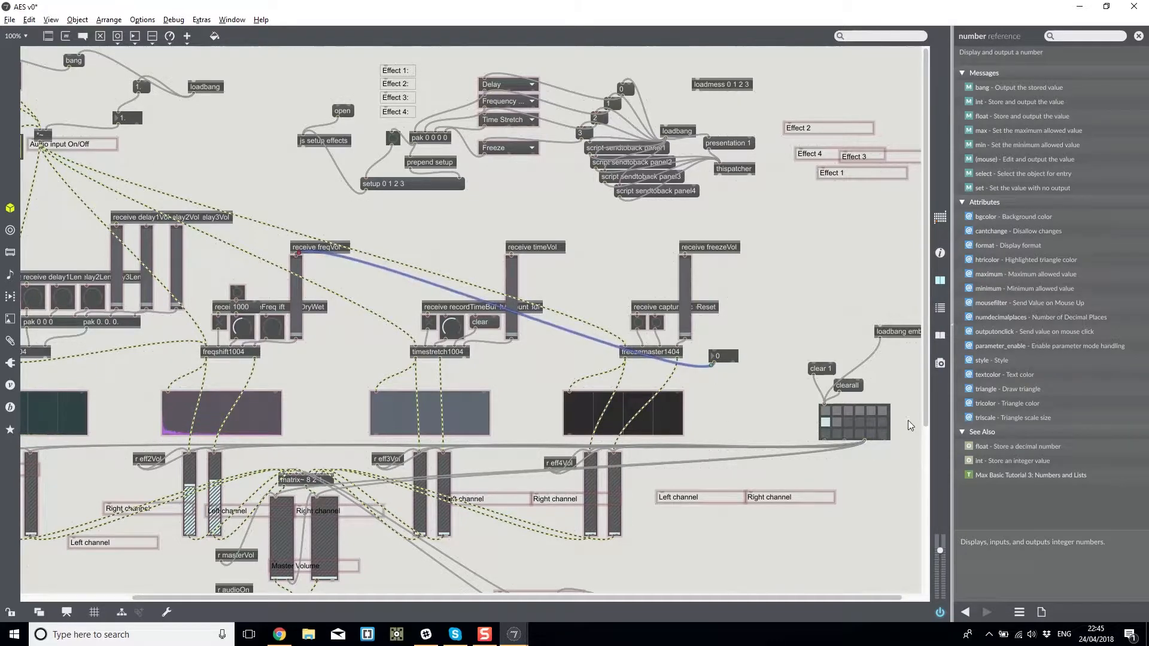
Recall the first two slots of the preset object's second row alternately, finishing with the fourth slot of the first row.
left_click(840, 422)
left_click(829, 422)
left_click(837, 422)
left_click(827, 421)
left_click(836, 422)
left_click(827, 421)
left_click(835, 414)
left_click(860, 411)
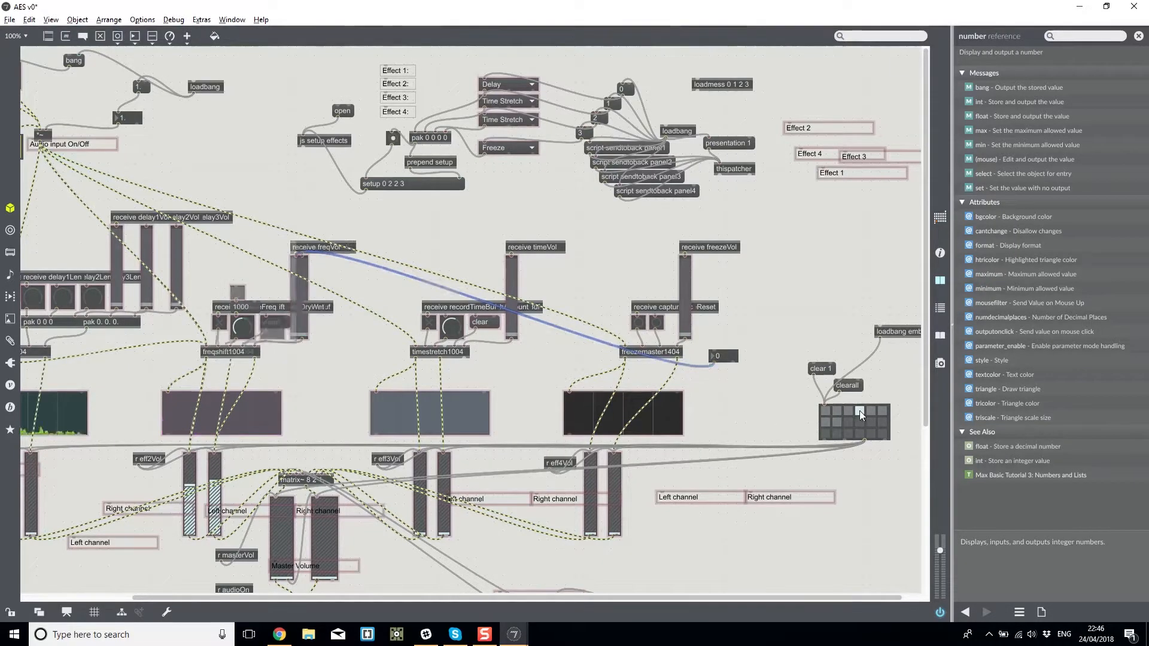
Connect the number box to the slider under the second effect's receive timeVol and recall the preset slots in the second row.
mouse_move(712, 363)
left_mouse_down()
mouse_move(324, 275)
mouse_move(302, 255)
left_mouse_up()
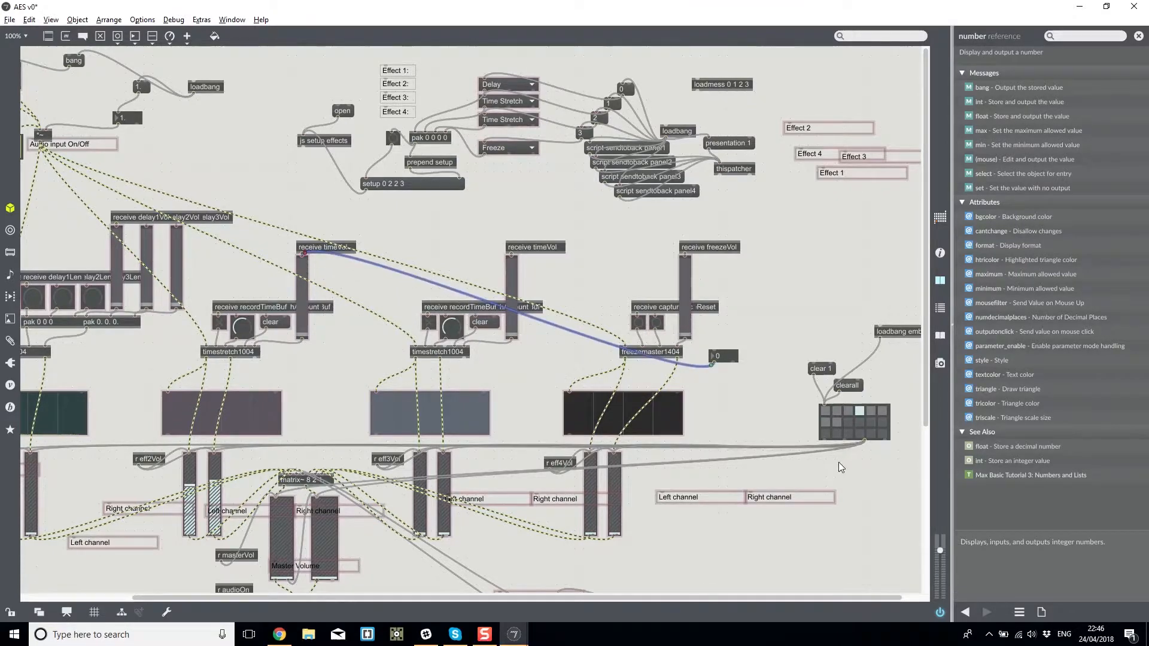
left_click(838, 421)
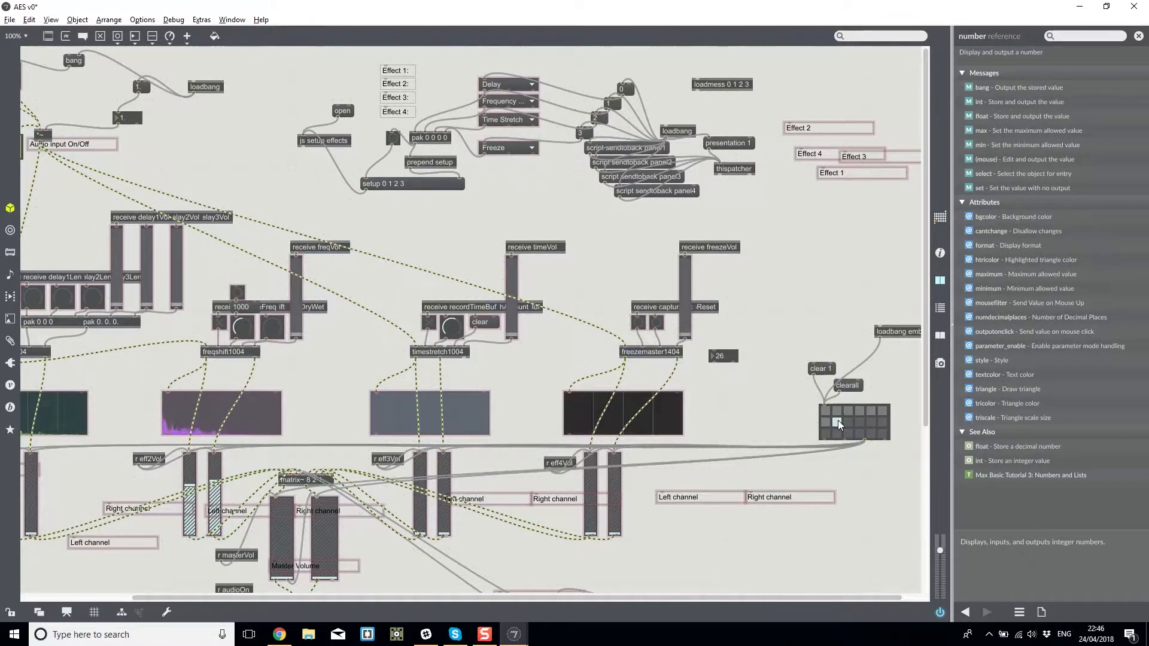
left_click(826, 421)
Delete the number box beside the freezemaster1404 object.
left_click(717, 358)
key("Delete")
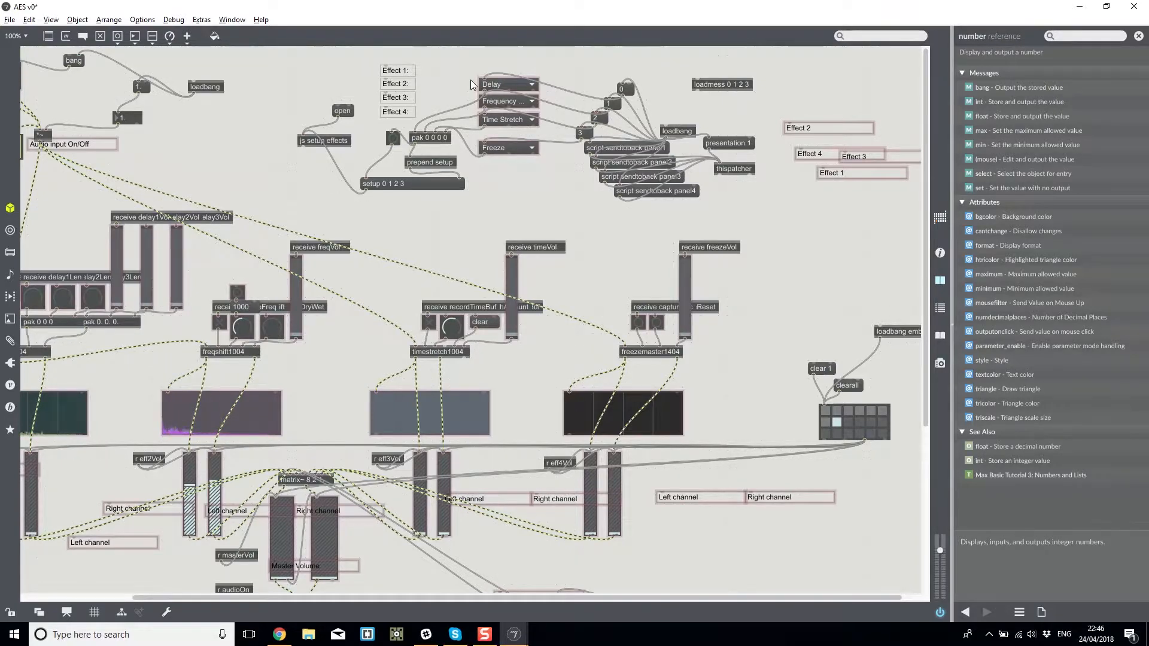
Move the loadmess object beside the setup message, connect it to js setup effects and change its arguments to setup 0 1 2 3.
left_click_drag(716, 84, 370, 182)
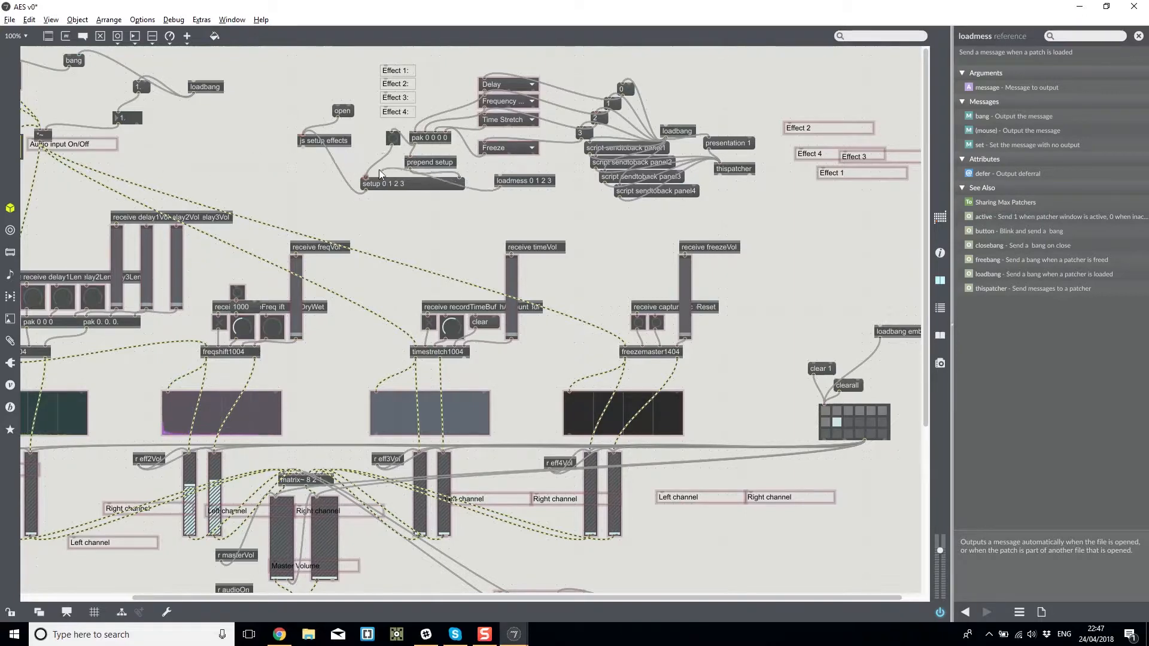
left_click(310, 137)
double_click(530, 179)
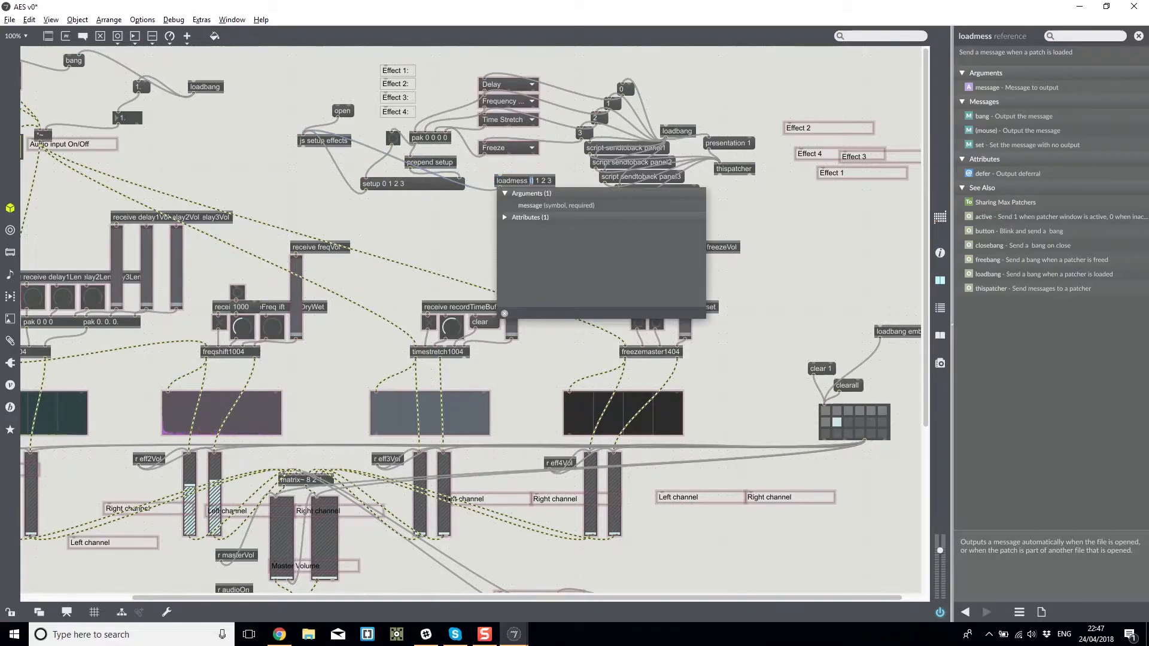
type("setup")
left_click(457, 239)
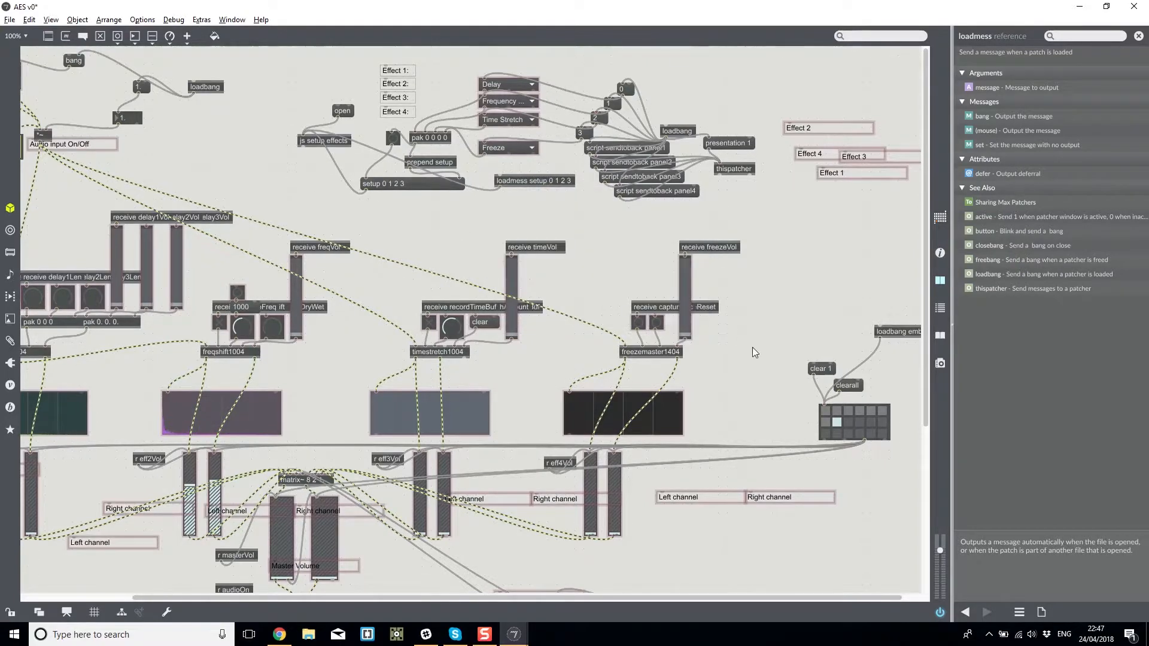
Delete the four effect modules with all their controls and receive objects, save the patch and close it.
left_click_drag(753, 347, 124, 243)
key("Delete")
key("Delete")
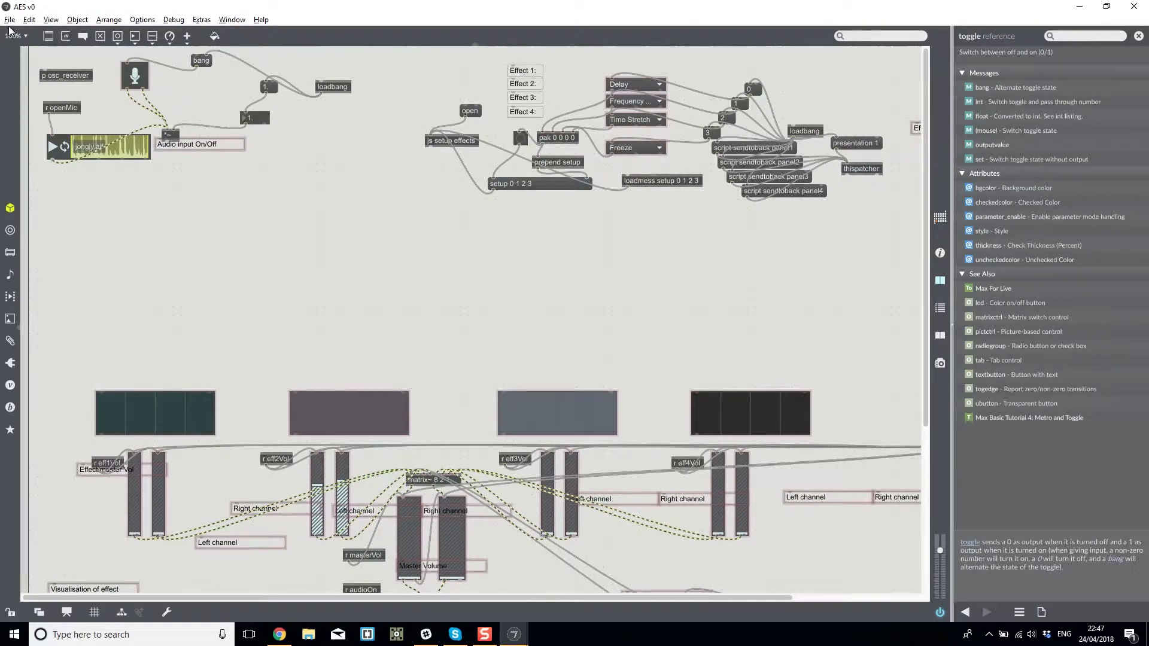
left_click(1128, 10)
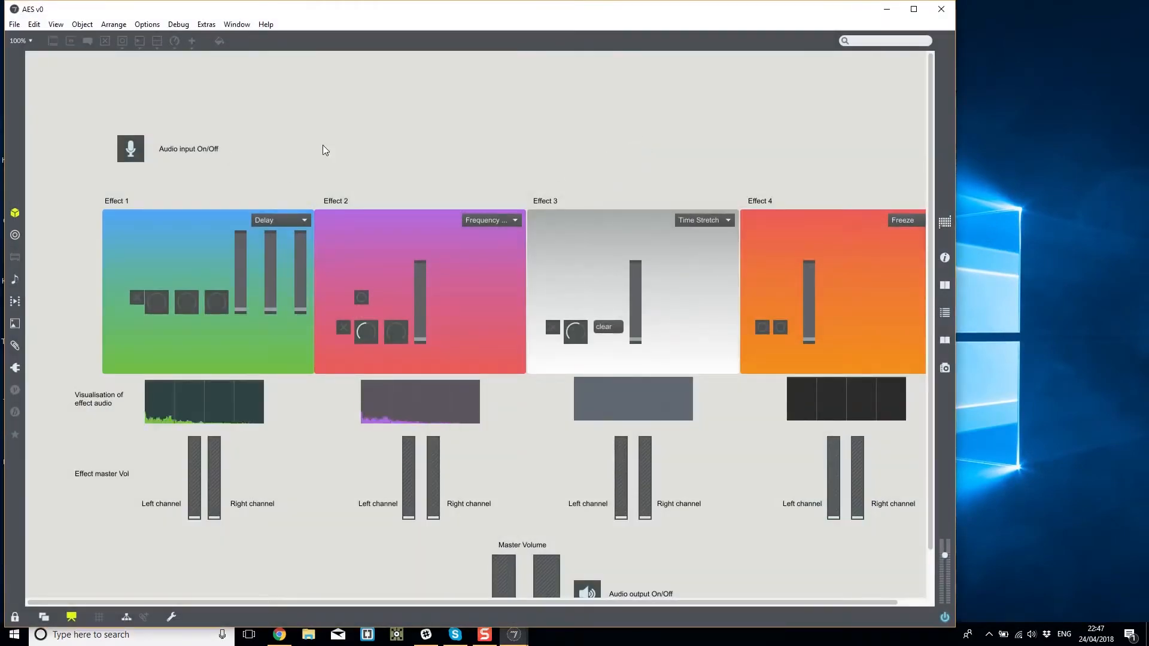
In the unlocked patching view, delete the patch cords from the button to the setup 0 1 2 3 message and from it to js setup effects.
key("ctrl+e")
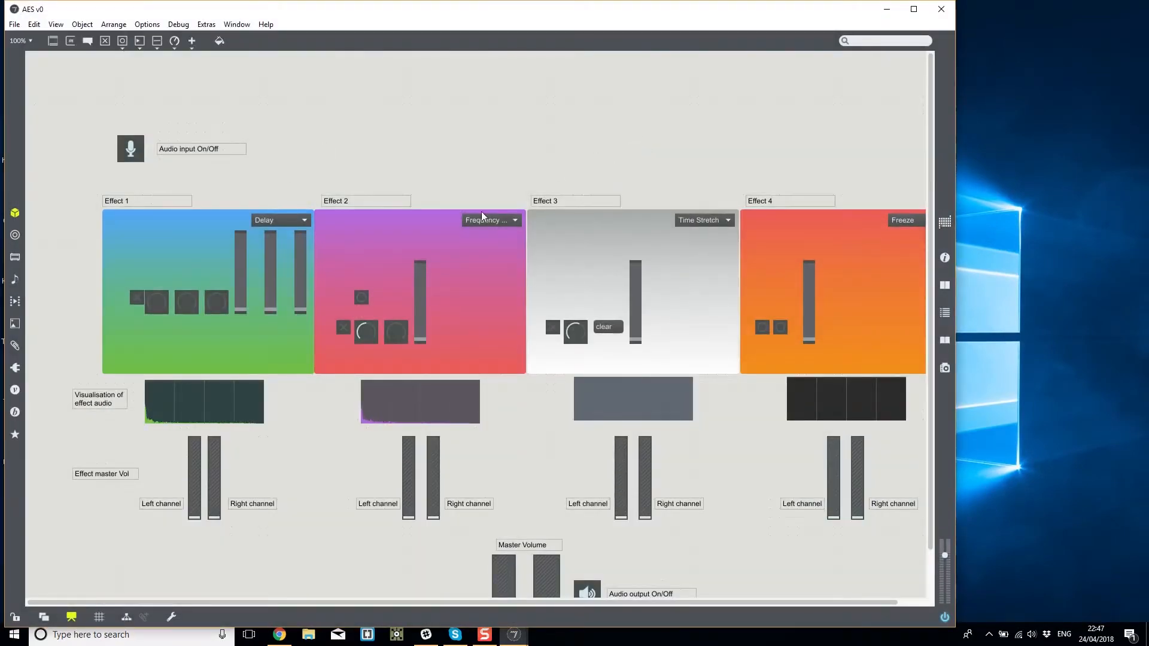
left_click(71, 617)
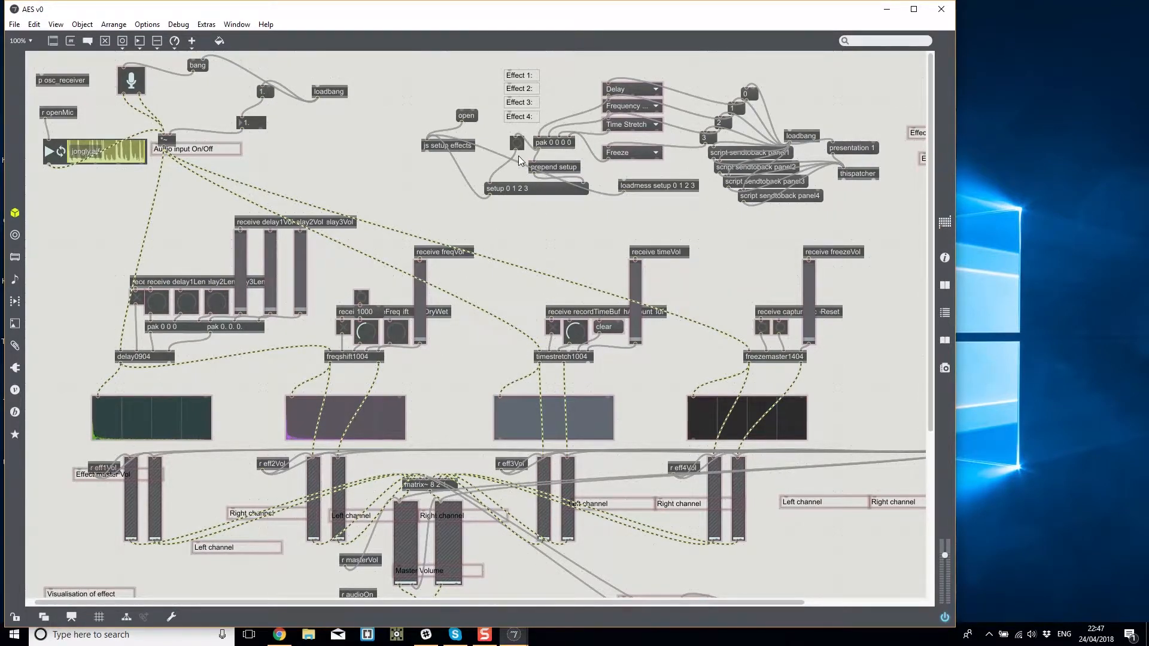
right_click(503, 169)
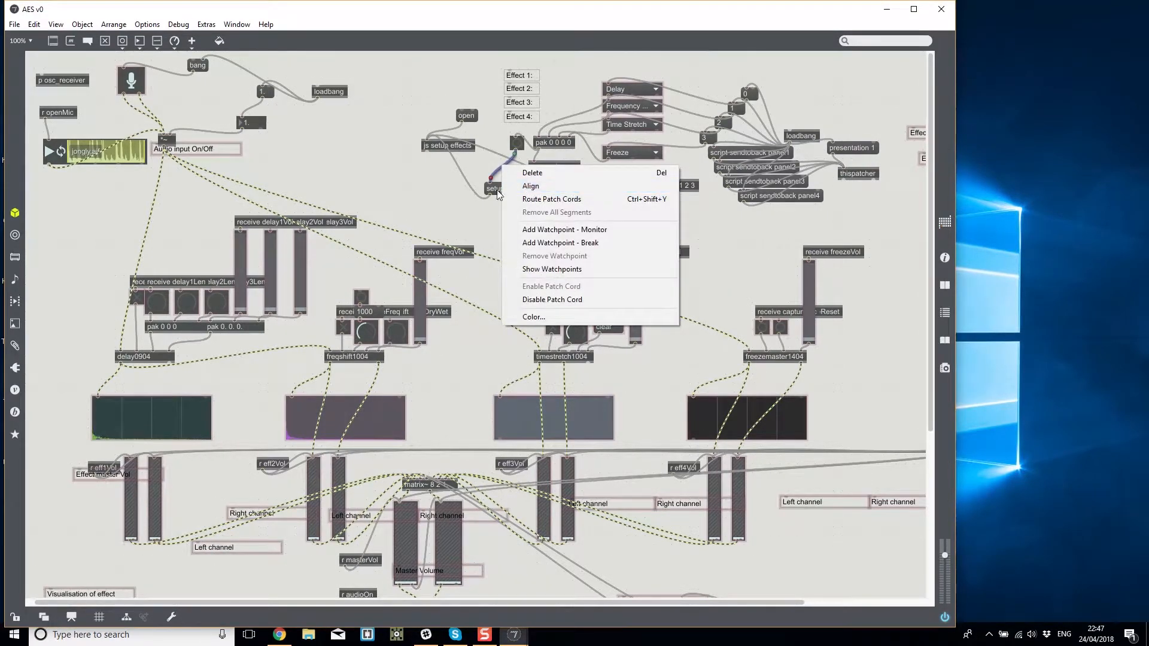
left_click(476, 182)
right_click(466, 175)
left_click(445, 188)
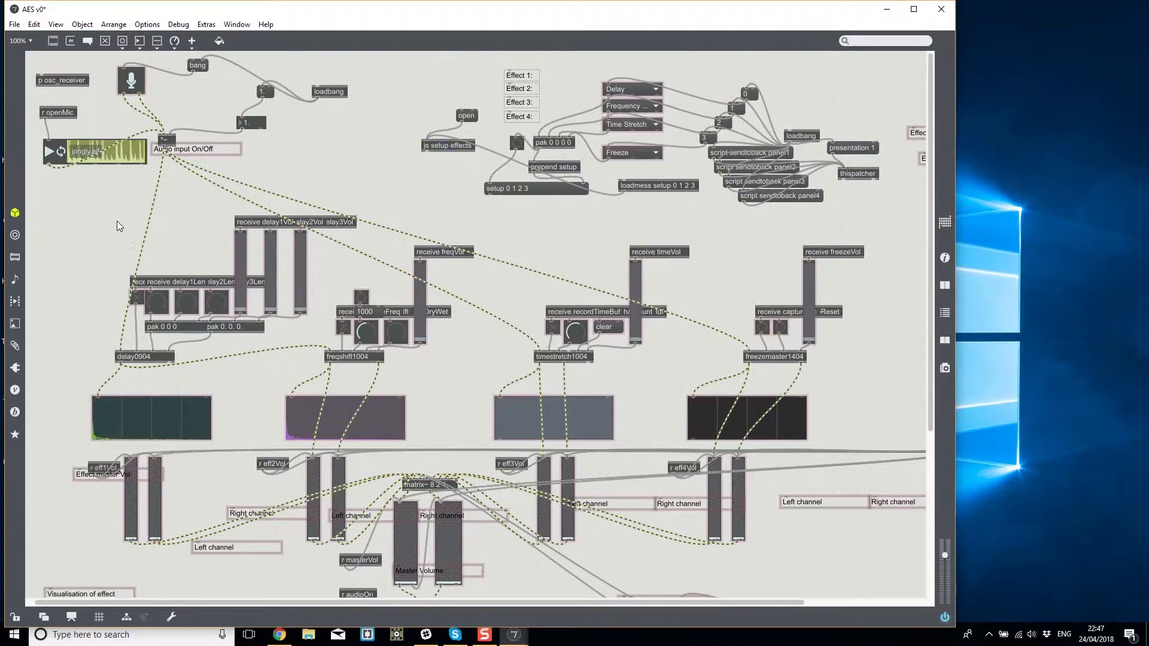
Clear the rebuilt effect modules and their controls from the patch, saving and closing it without them.
left_click_drag(111, 226, 854, 378)
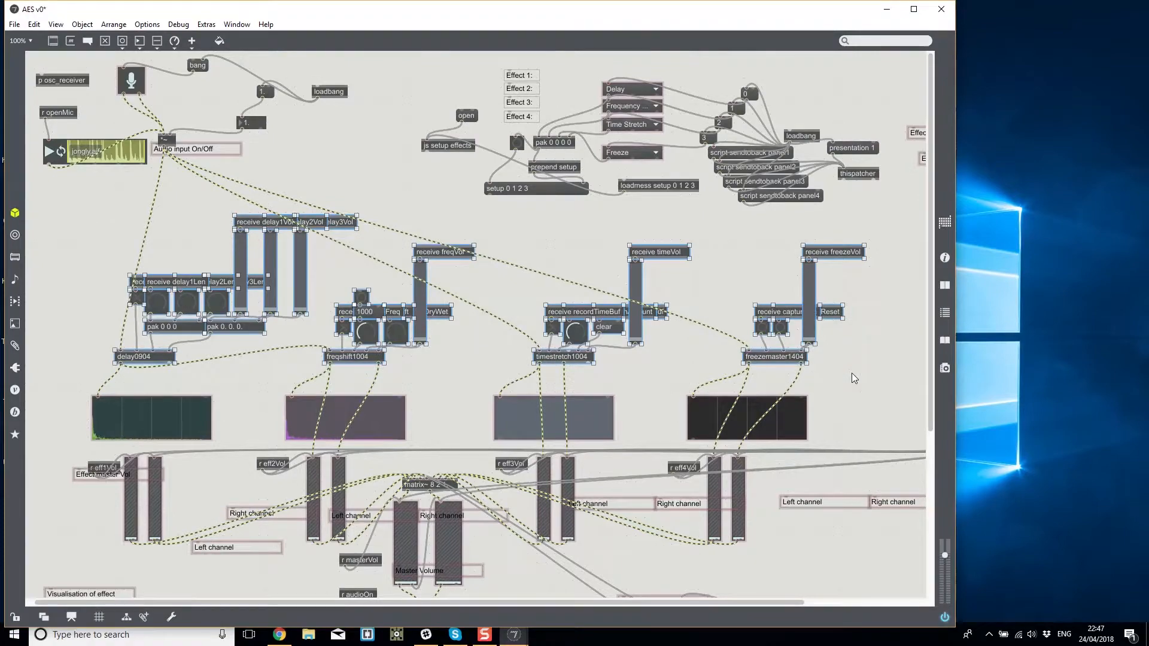
key("Delete")
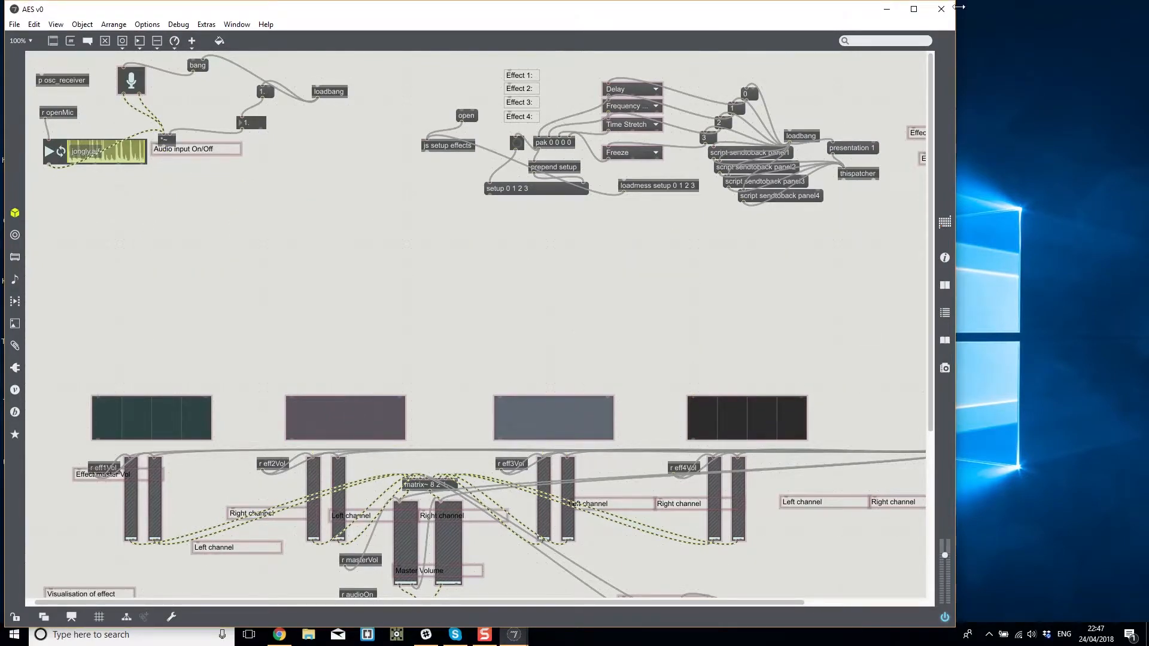
left_click(942, 9)
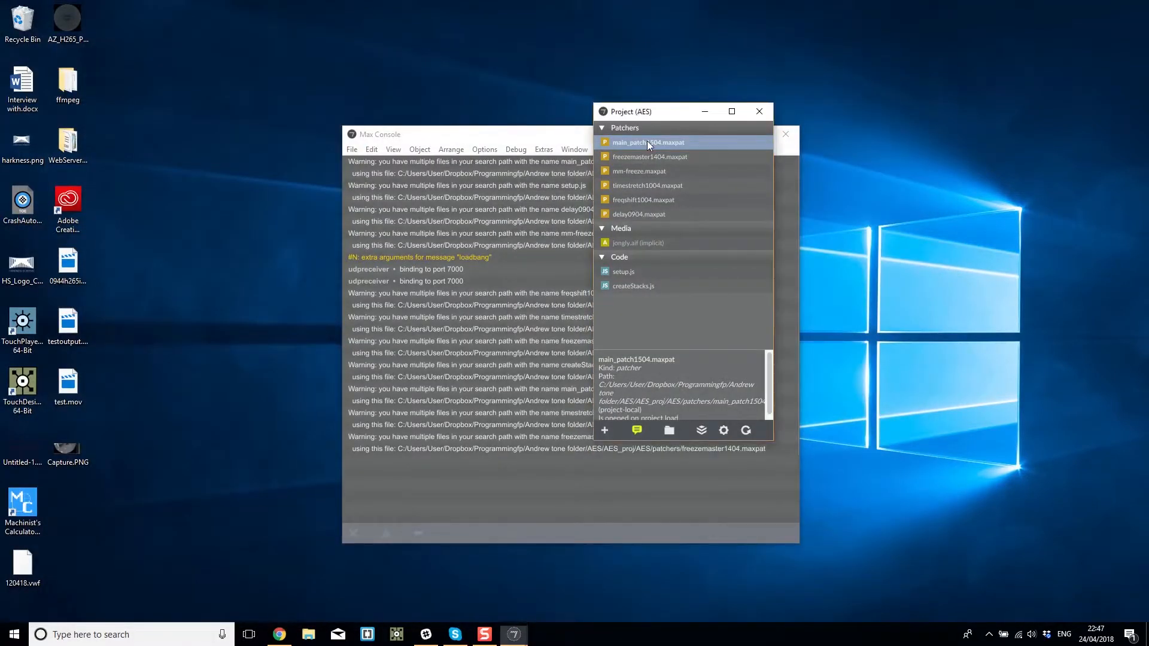
Reopen main_patch1504.maxpat from the AES project and switch it from presentation to patching view.
double_click(648, 142)
mouse_move(511, 638)
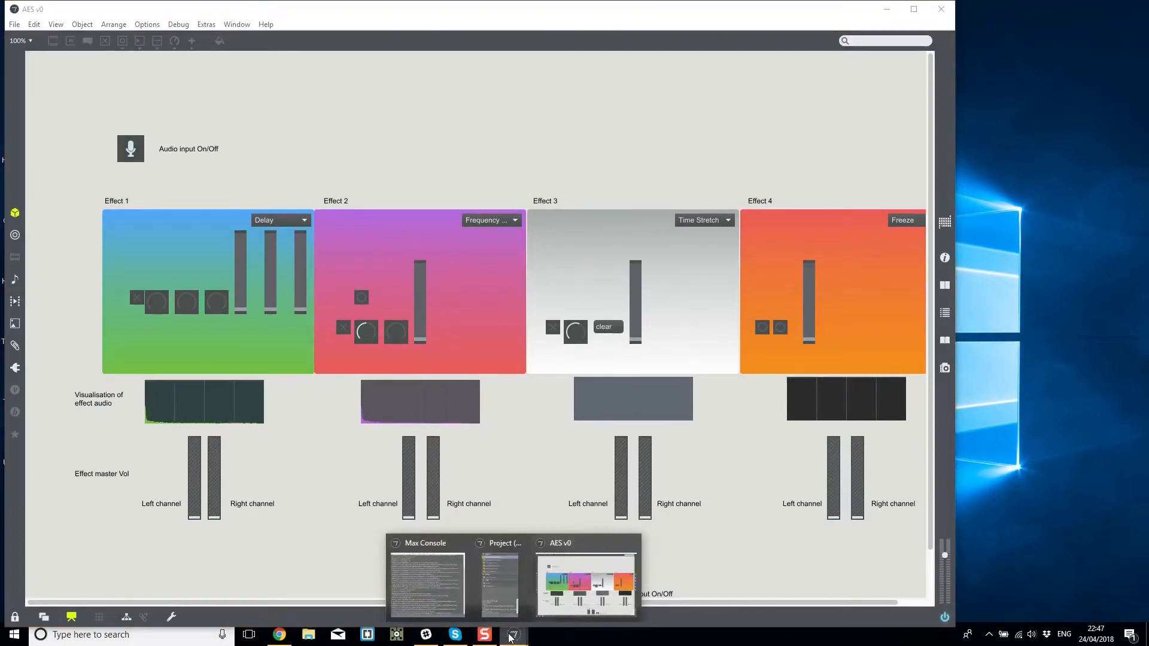
left_click(72, 617)
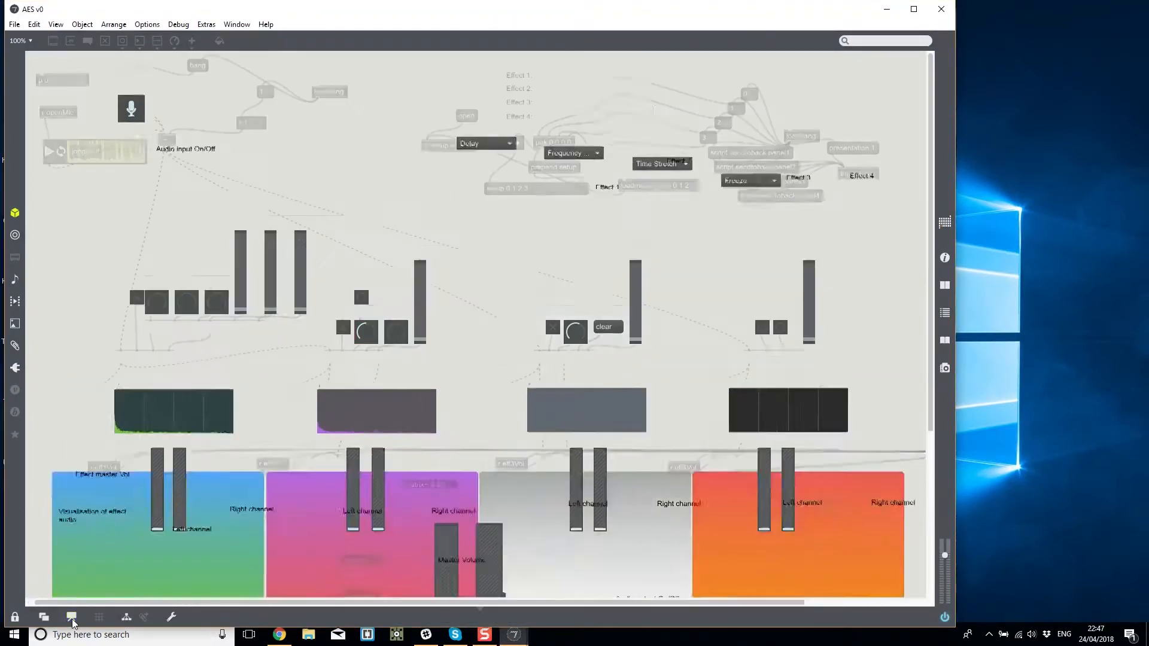
Unlock the patch and move the loadmess setup 0 1 2 3 object above js setup effects.
scroll(522, 344, "down", 3)
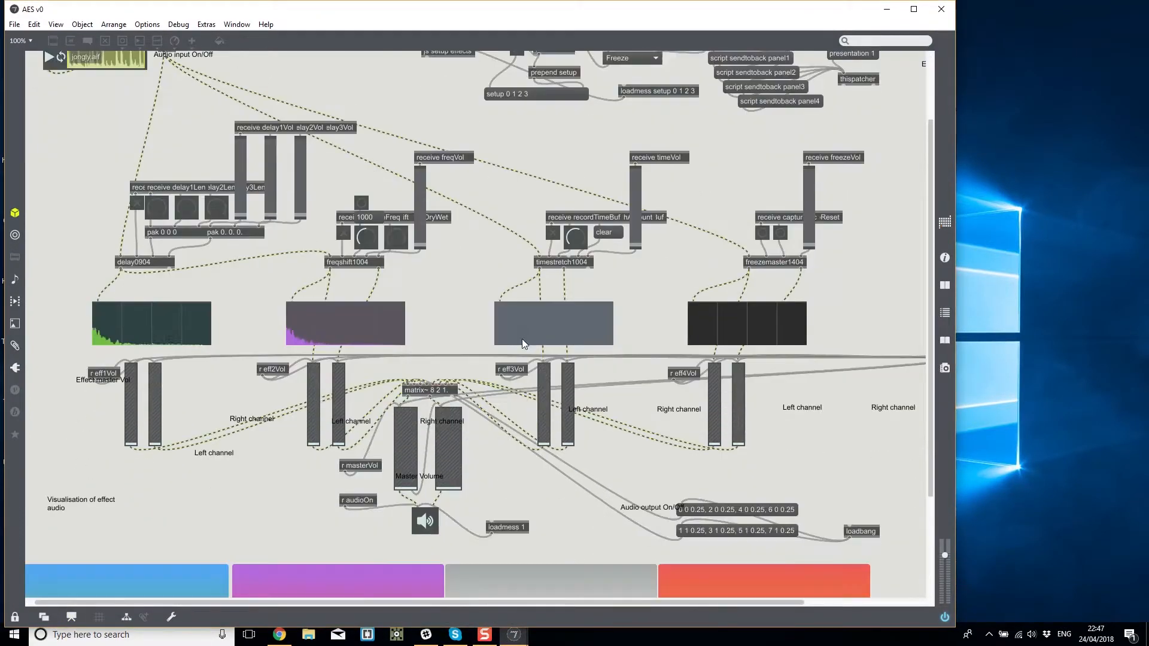
scroll(523, 344, "up", 3)
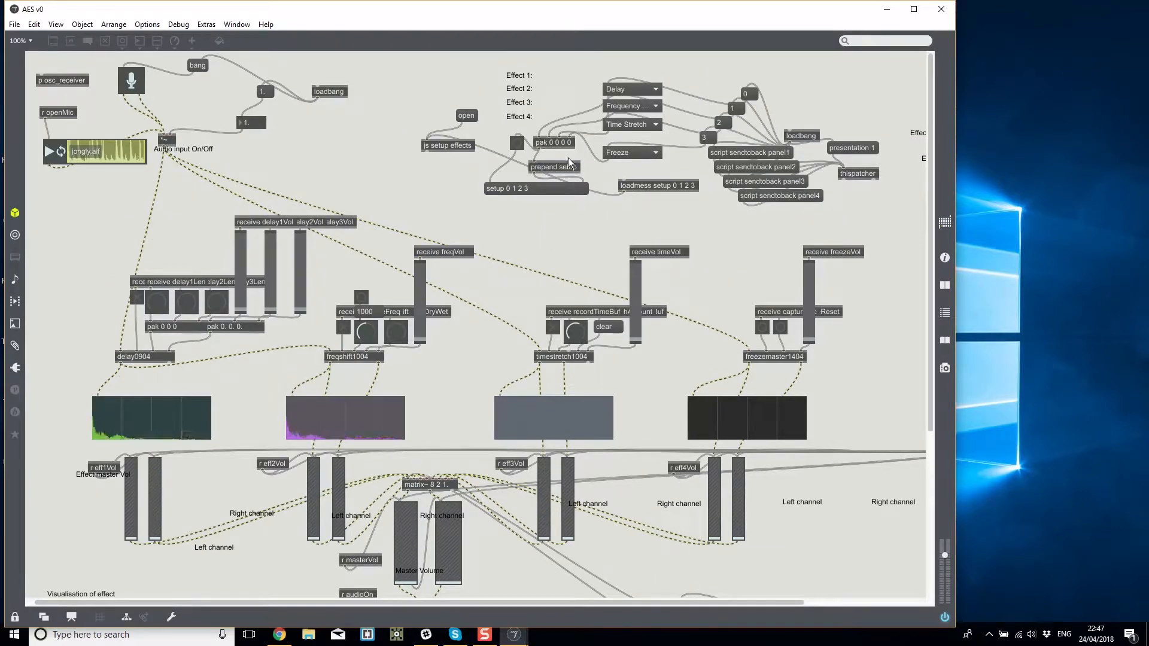
key("ctrl+e")
left_click_drag(646, 186, 431, 94)
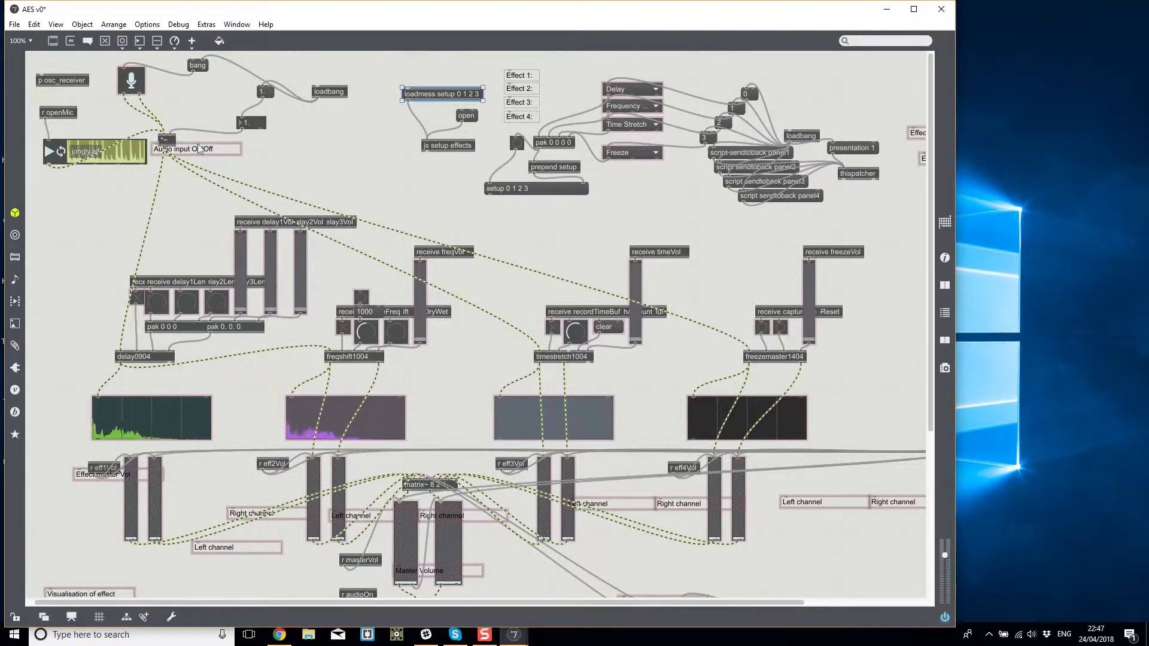
left_click(14, 25)
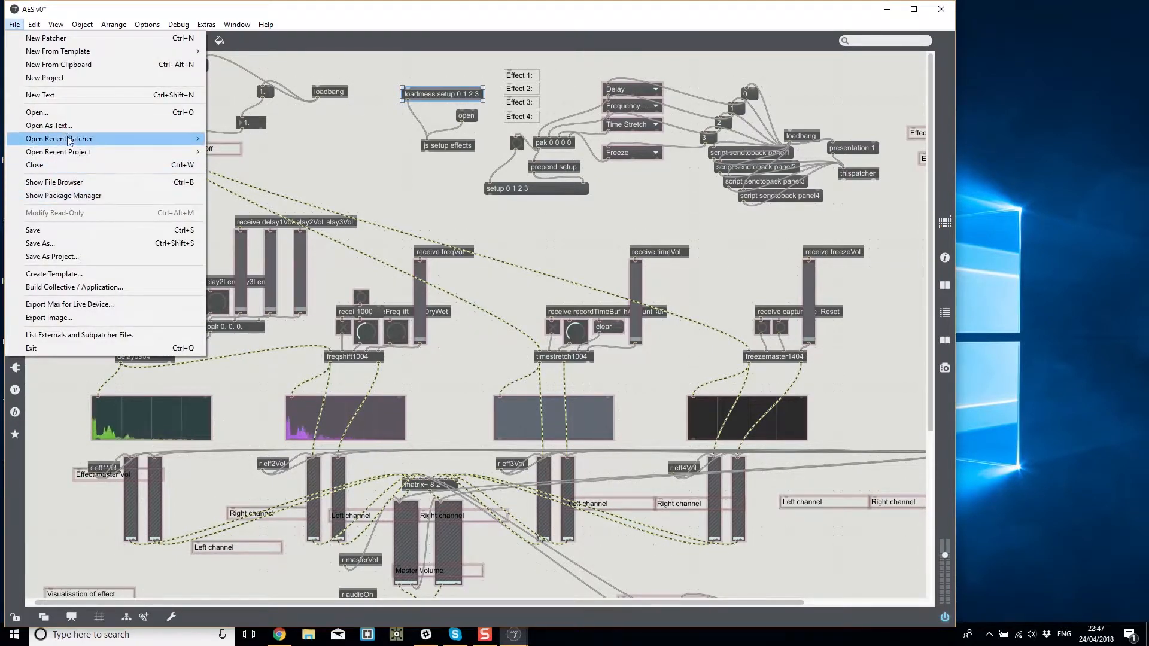
left_click(87, 259)
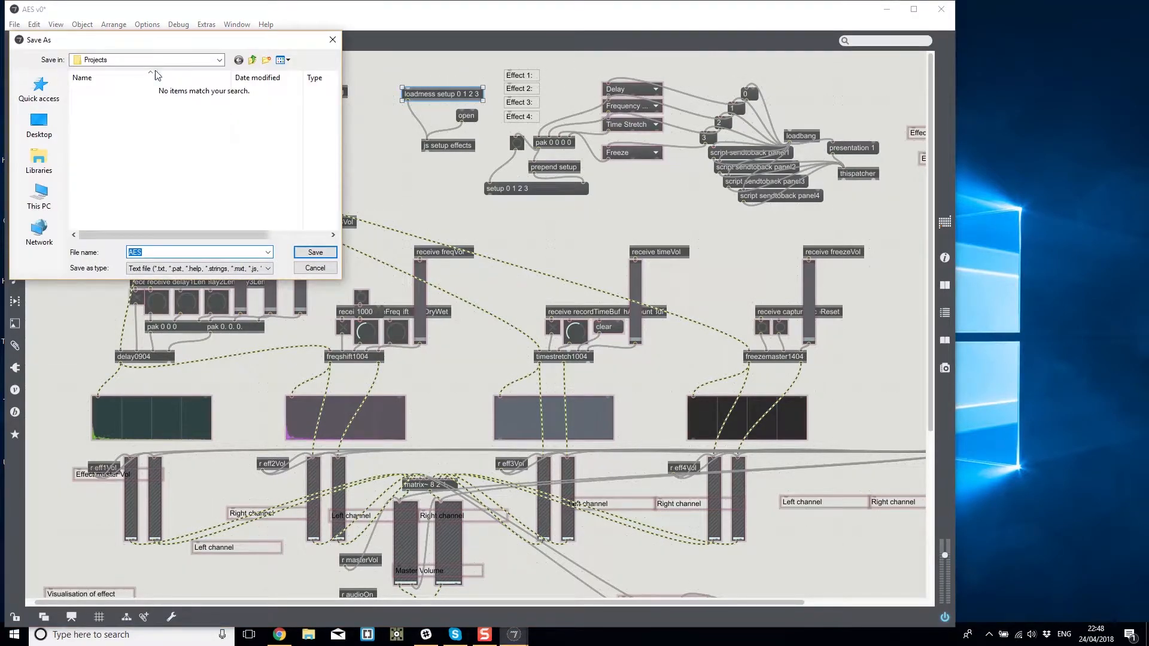
left_click(238, 60)
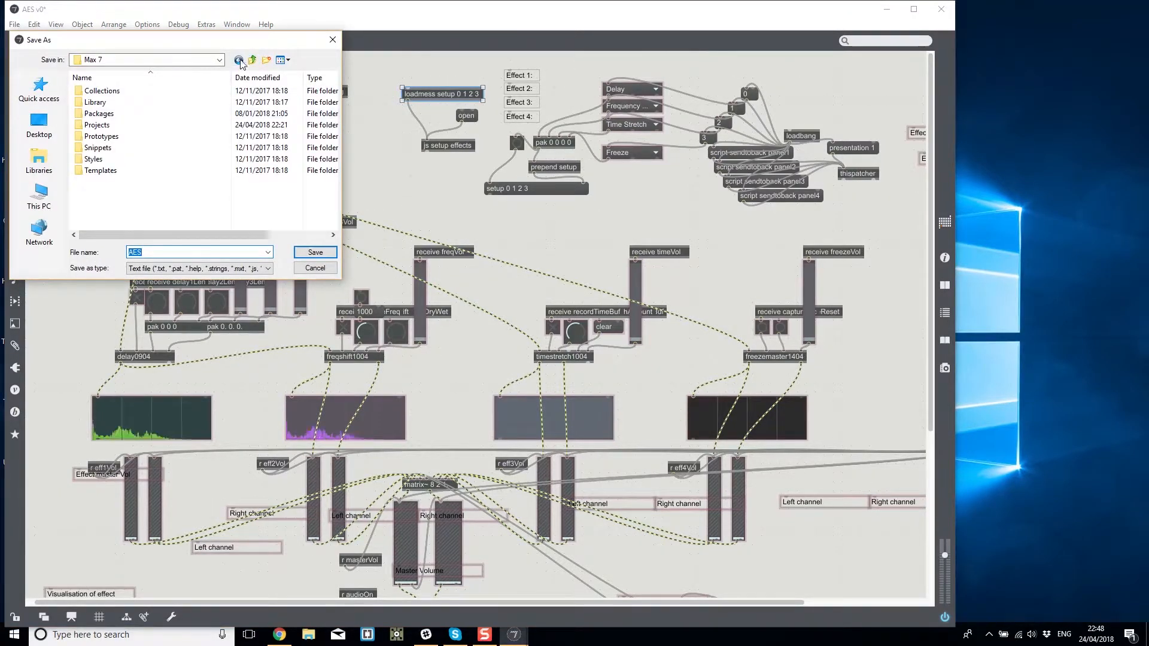
left_click(39, 125)
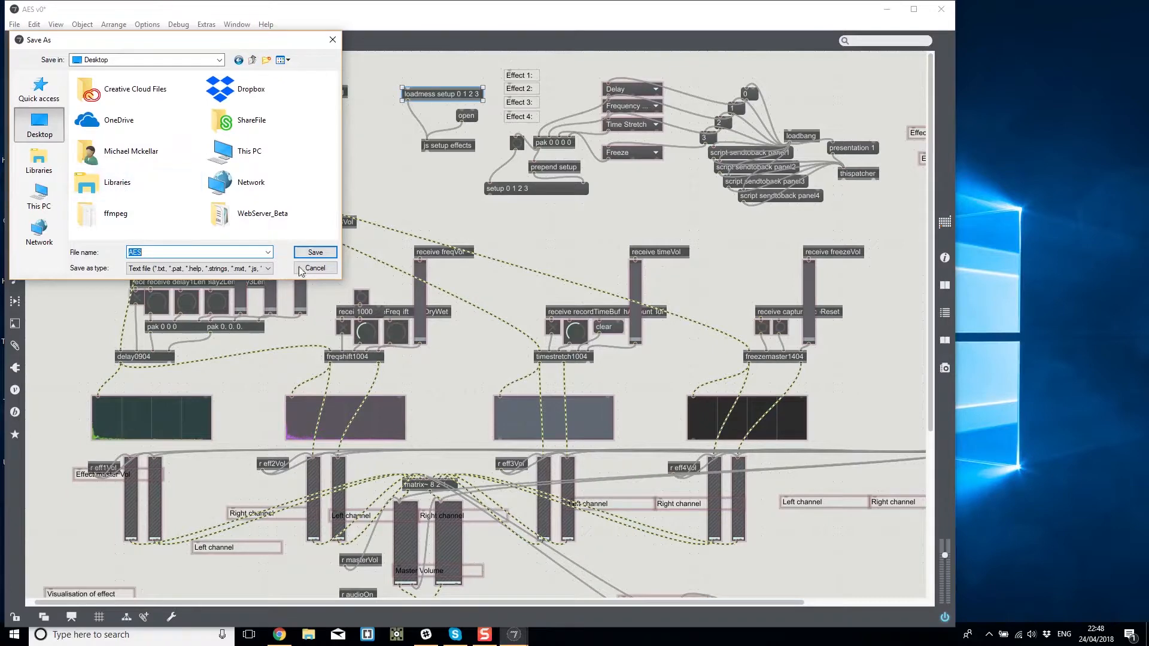
left_click(323, 270)
Save the patch as main_patch_noMod_240418.maxpat in the patchers folder of the AES project under AES_proj.
left_click(14, 24)
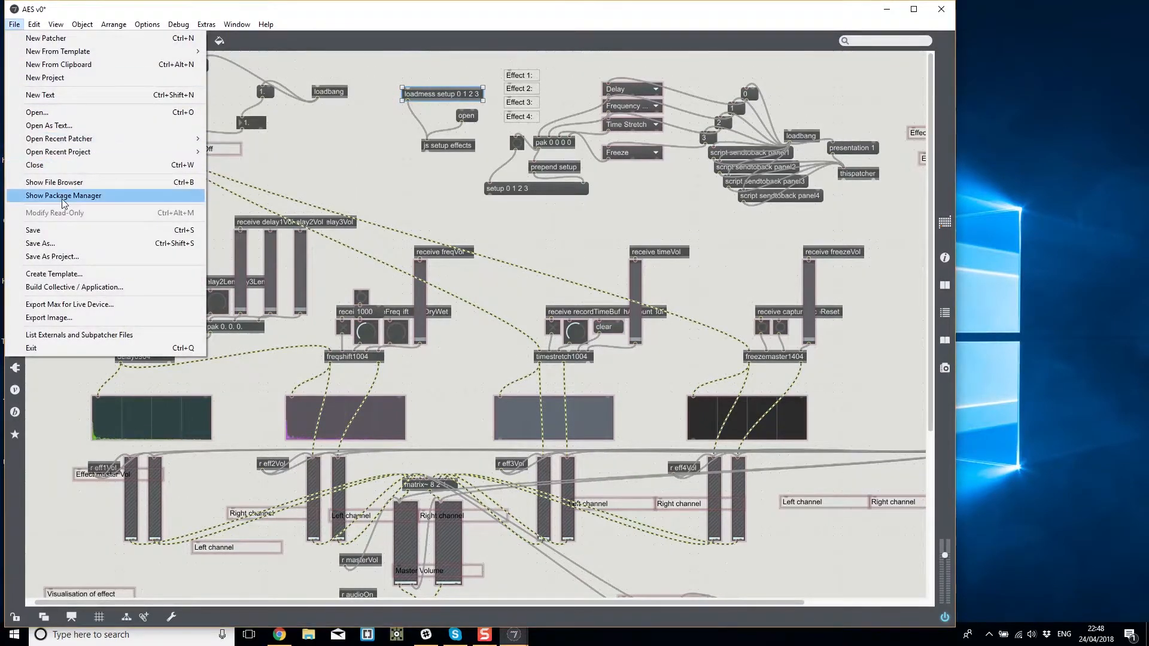
left_click(63, 247)
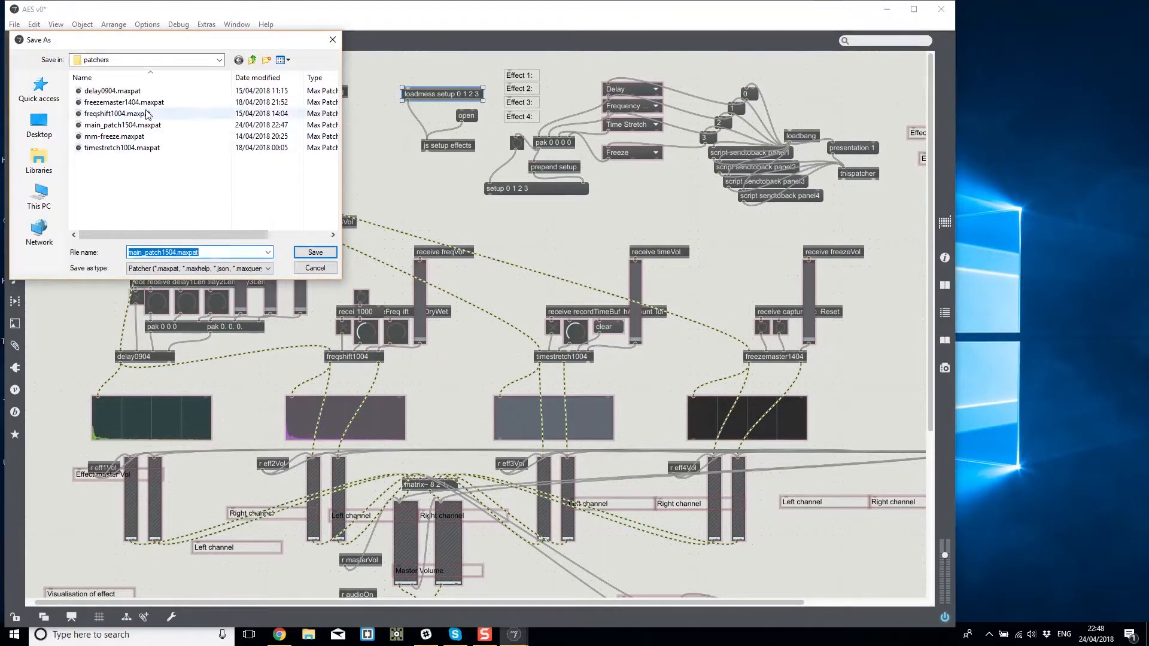
left_click(253, 60)
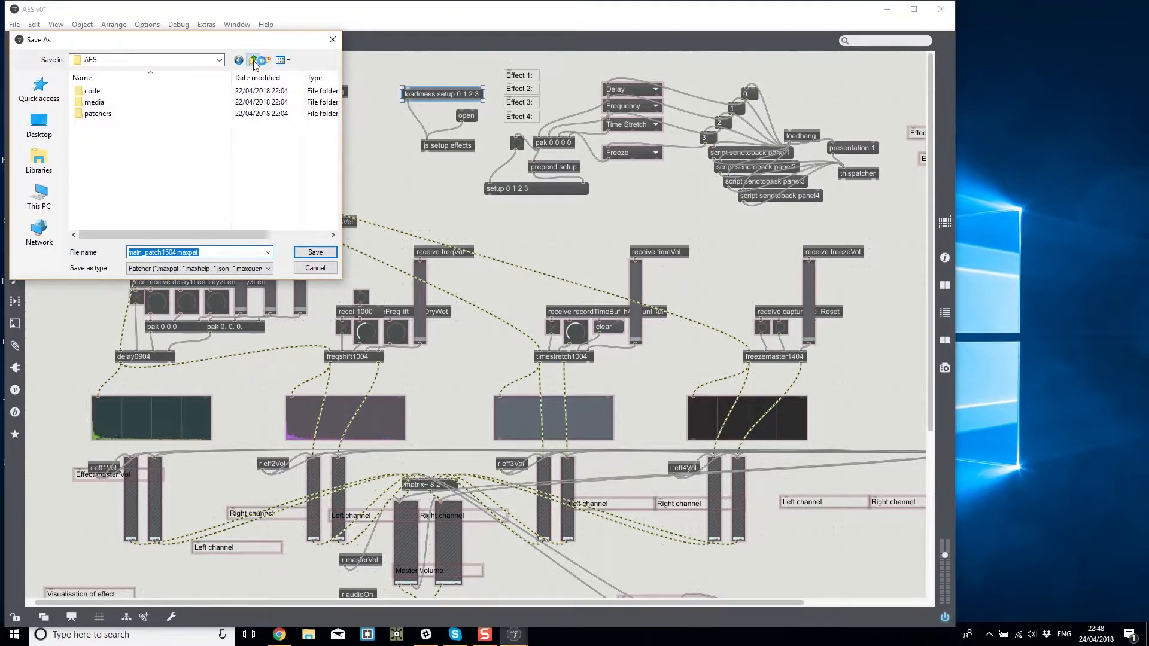
left_click(253, 59)
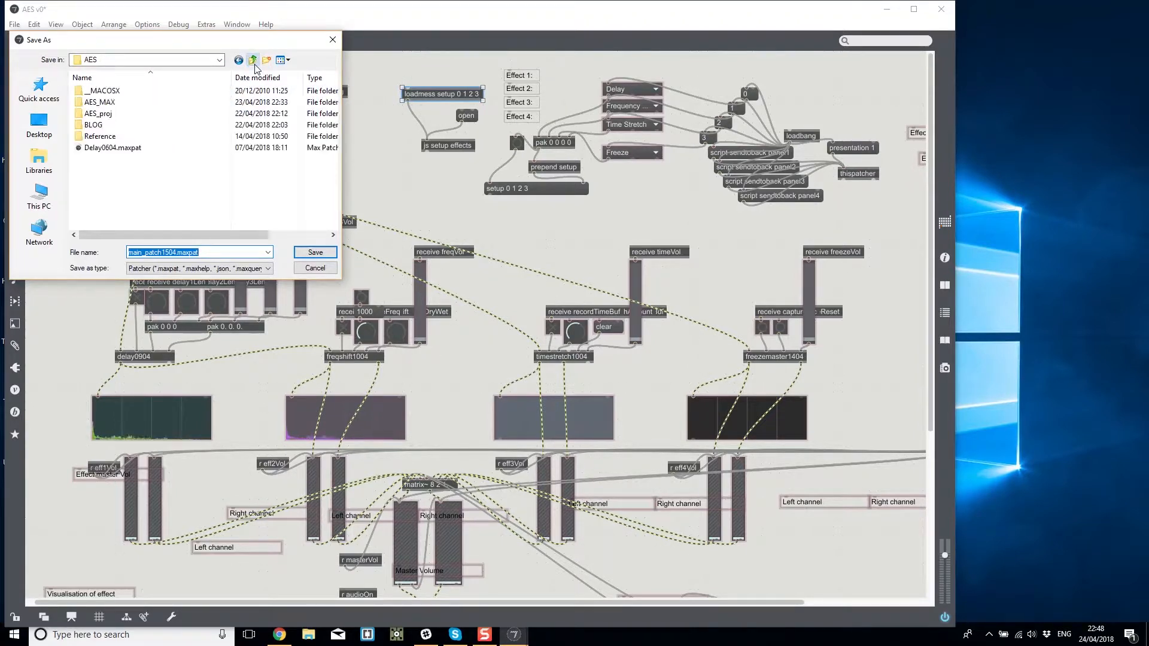
left_click(252, 60)
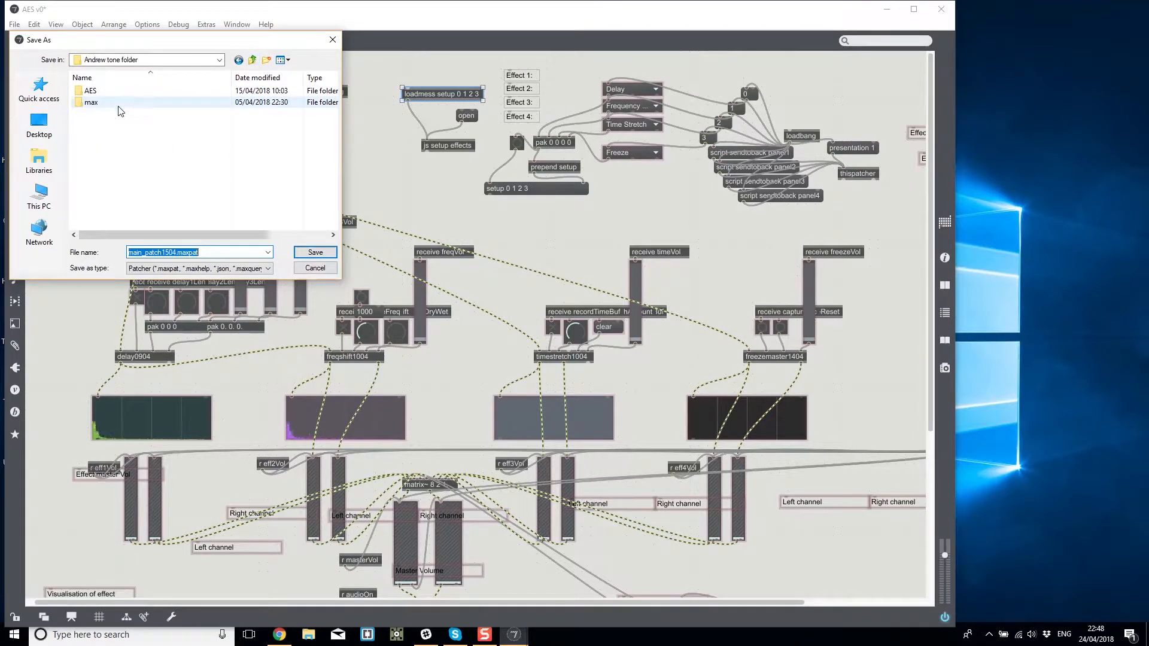
double_click(116, 93)
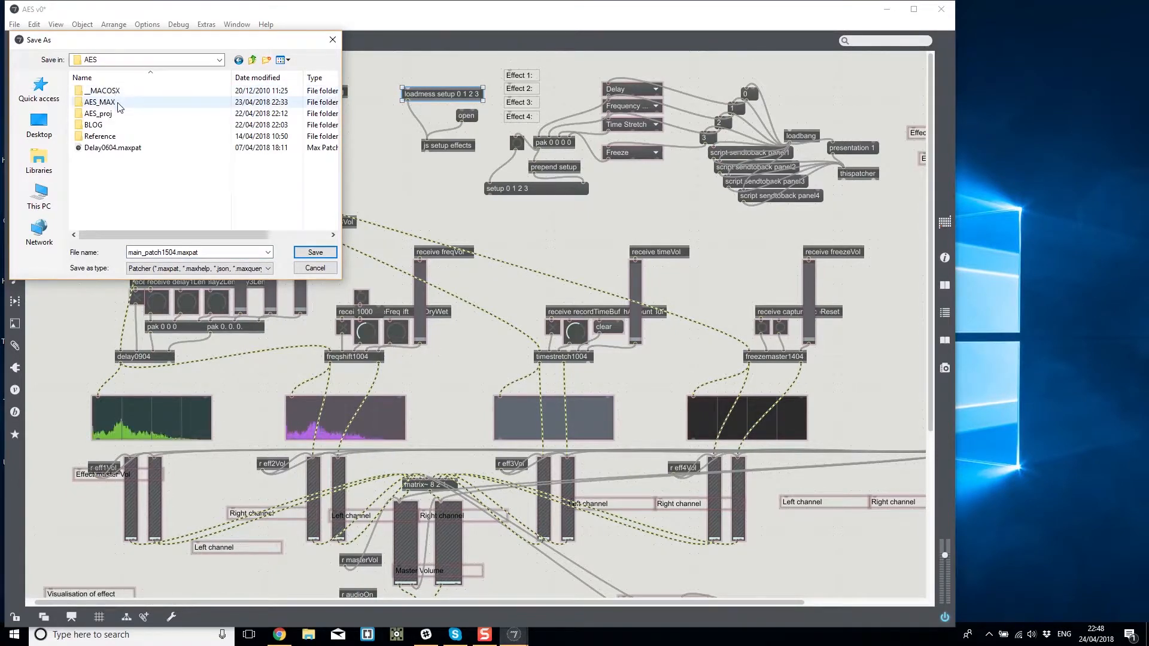
double_click(118, 114)
double_click(119, 93)
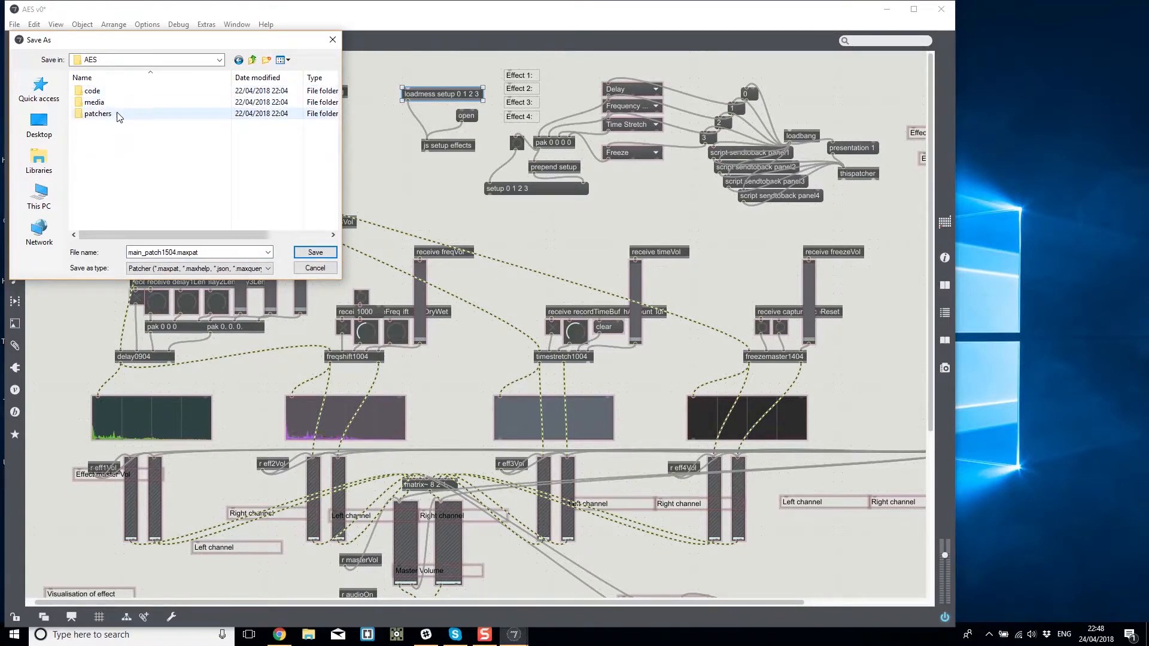
double_click(117, 113)
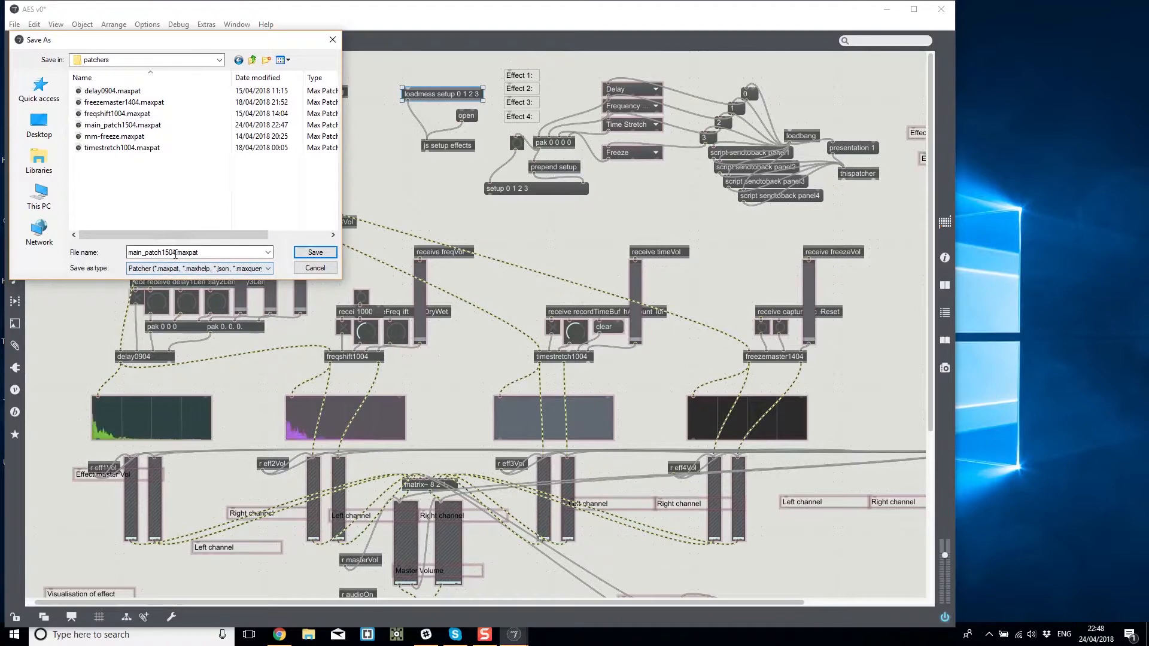
left_click(176, 252)
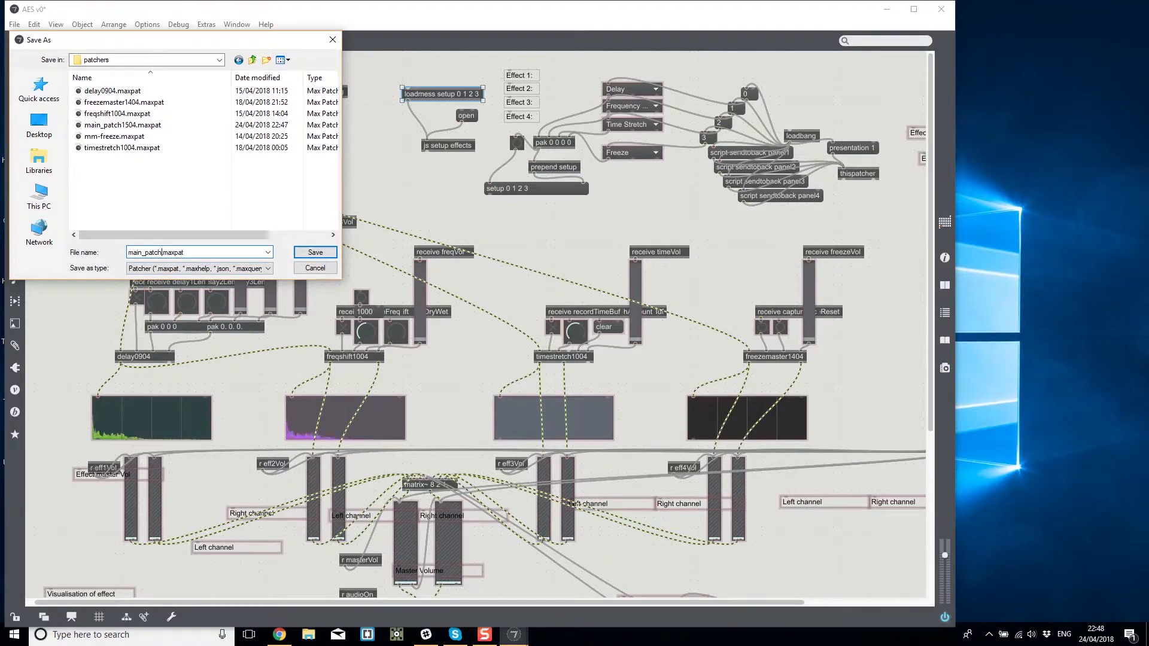
type("_noMod_24041")
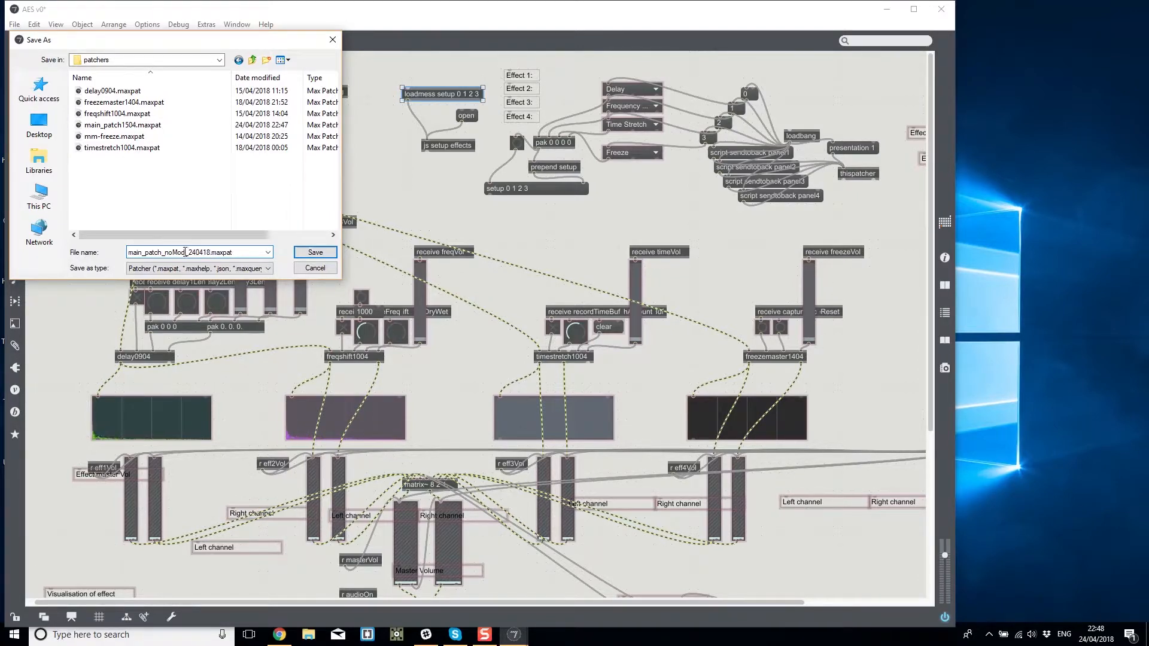
type("8")
key("Return")
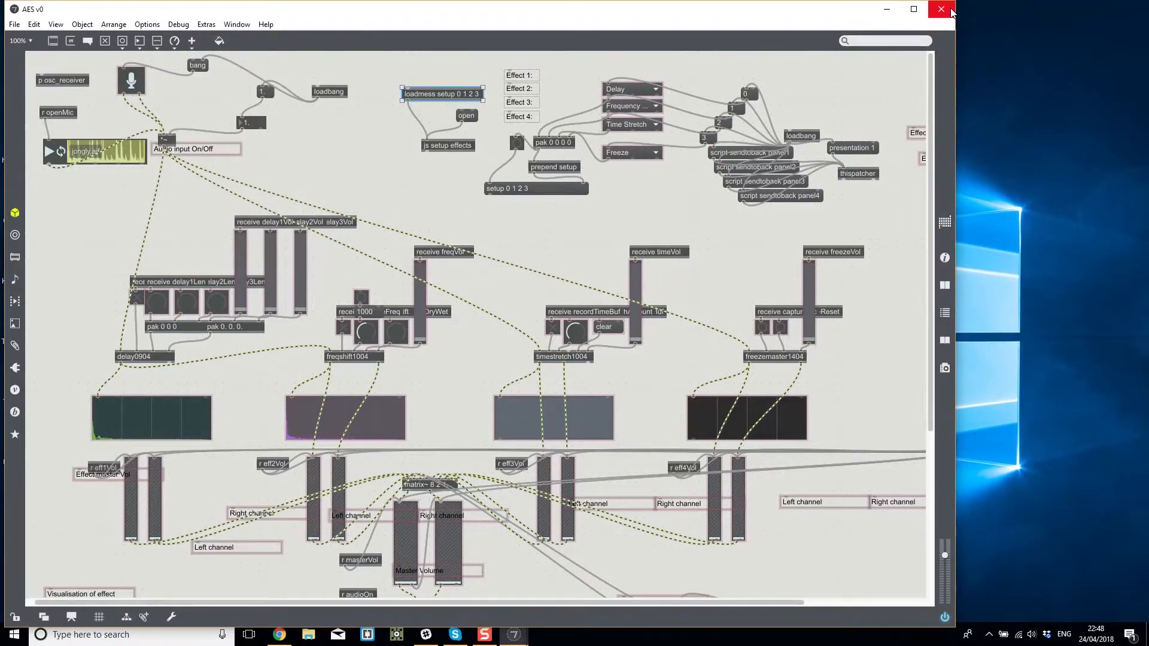
Close the patch window and show the folder containing main_patch_noMod_240418.maxpat in File Explorer through the Dropbox recent files.
left_click(952, 11)
left_click(641, 157)
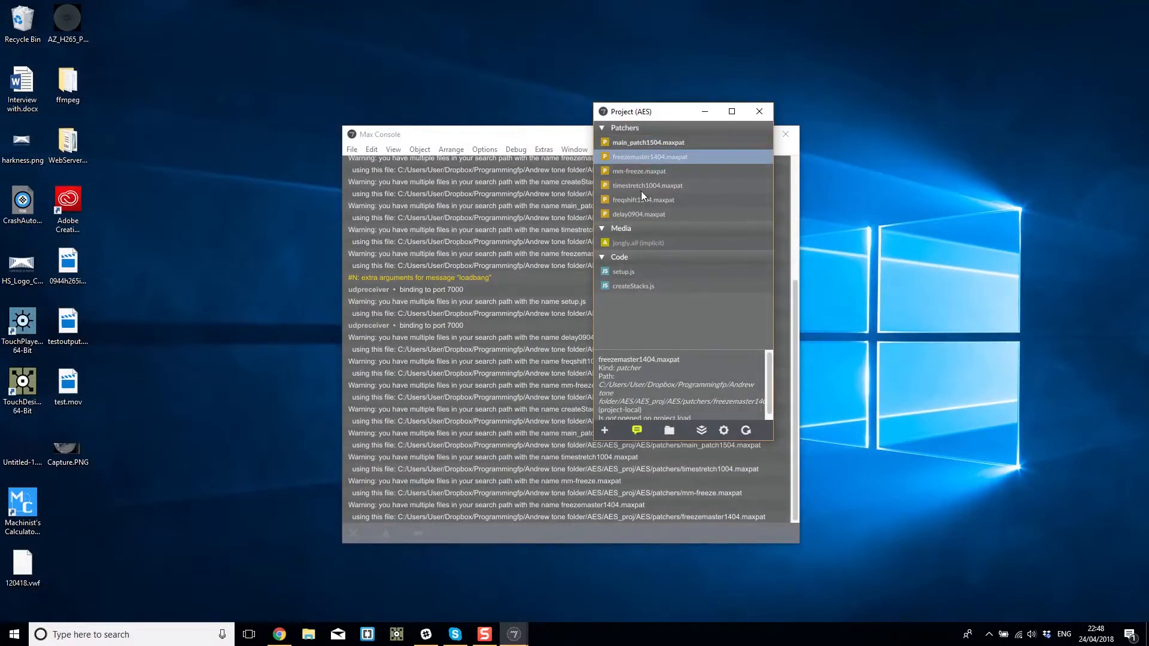
left_click(484, 231)
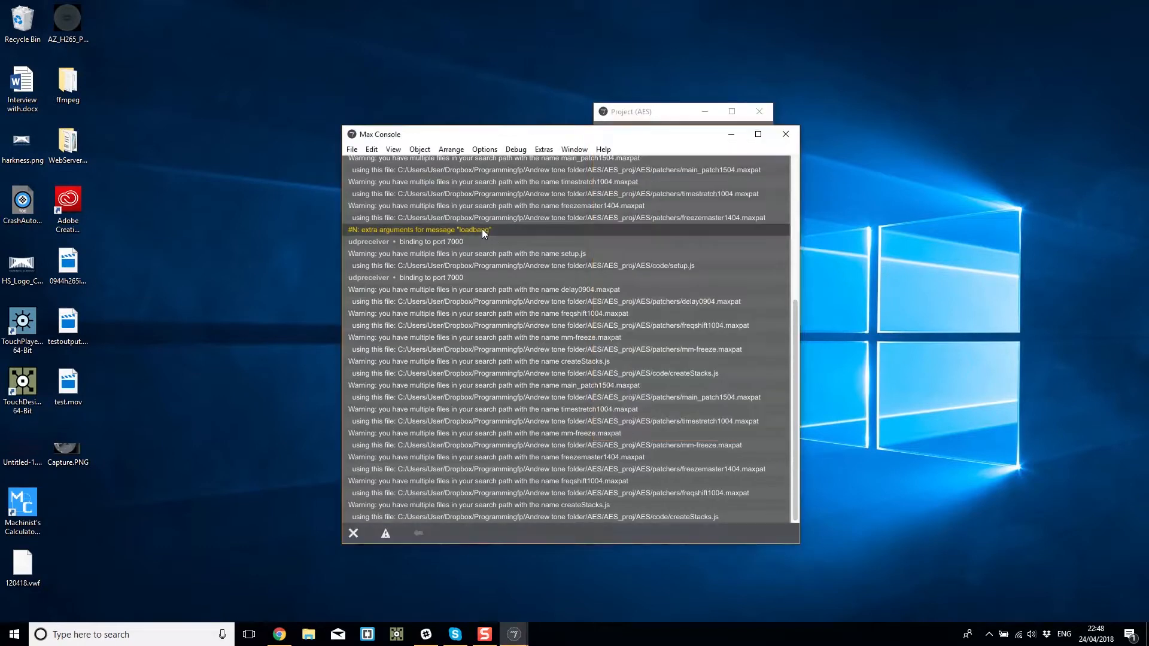
left_click_drag(641, 114, 468, 108)
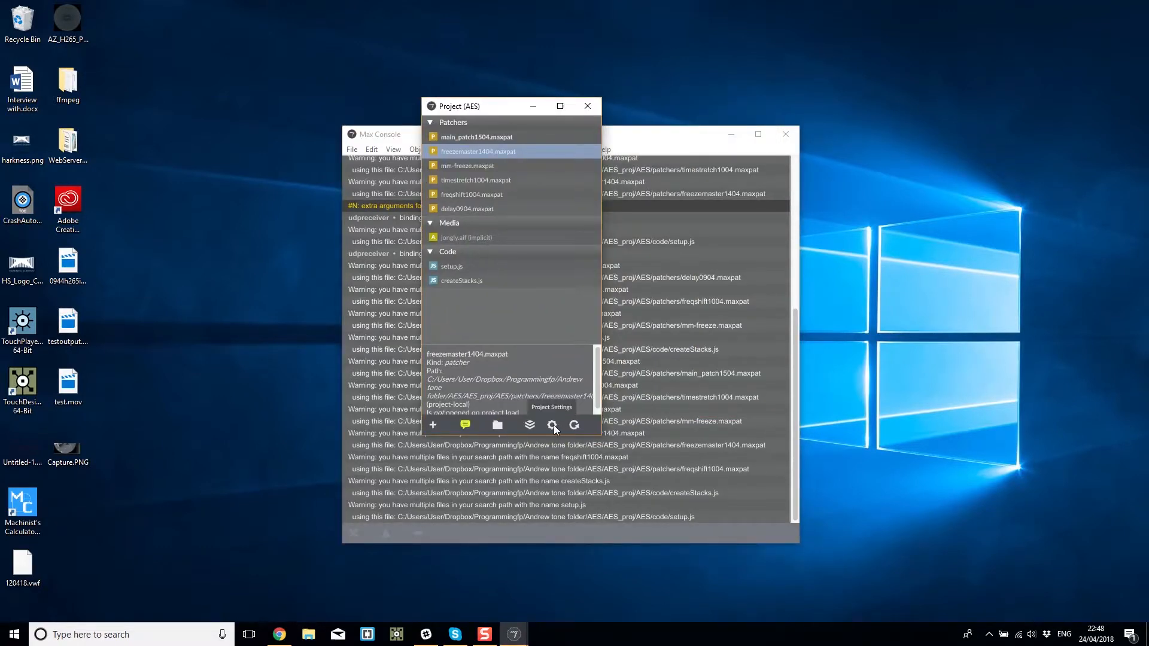
left_click(311, 633)
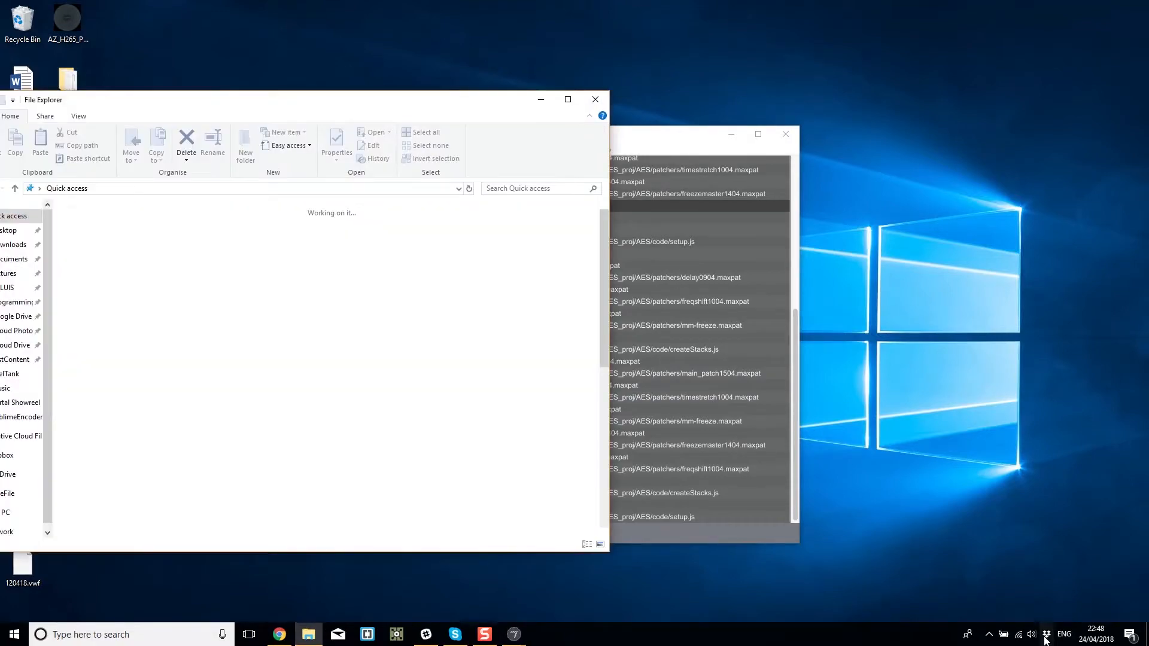
left_click(1046, 635)
left_click(958, 396)
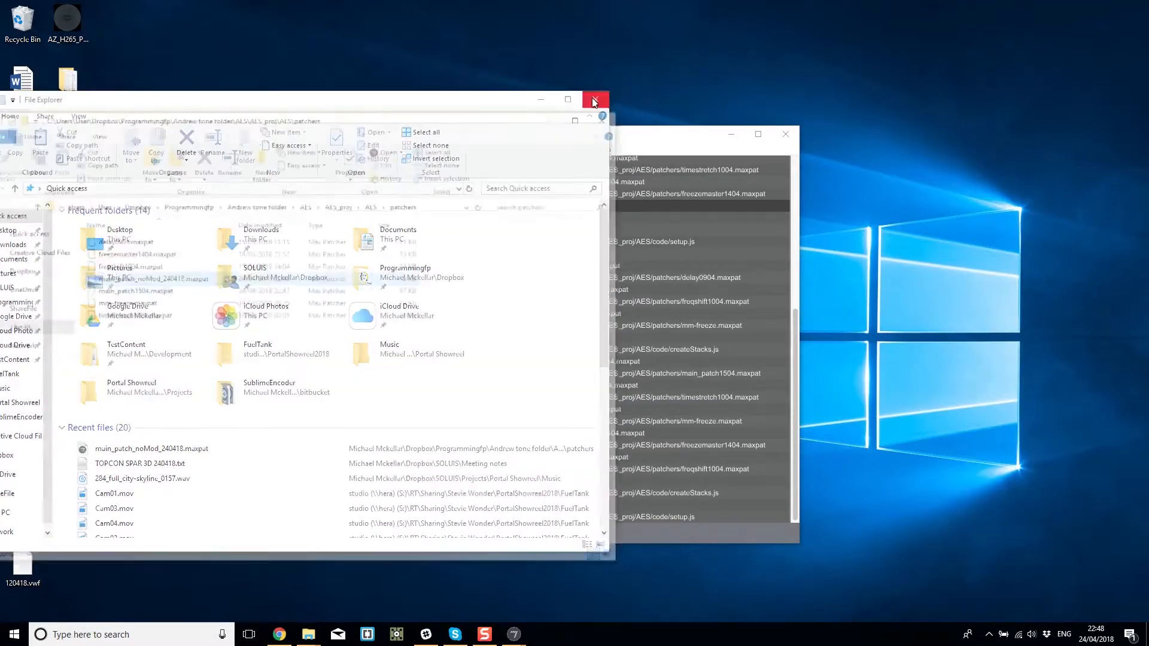
Place the patchers folder beside the AES project window and add main_patch_noMod_240418.maxpat to the project's patchers.
left_click_drag(507, 119, 1148, 92)
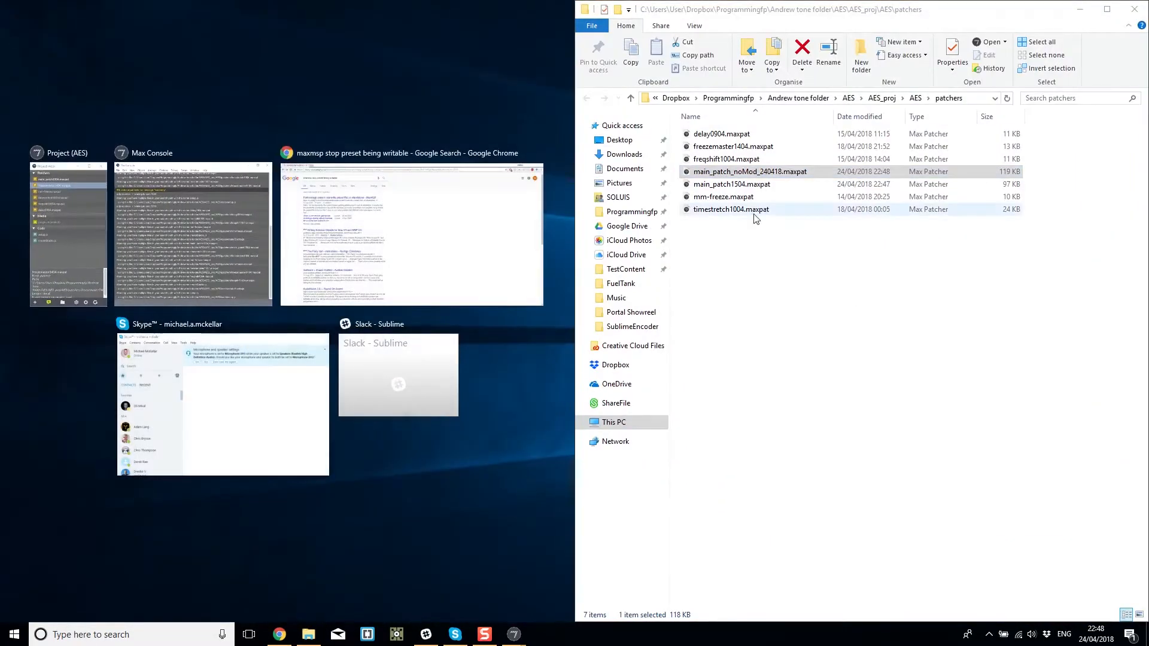
left_click(122, 235)
left_click(560, 9)
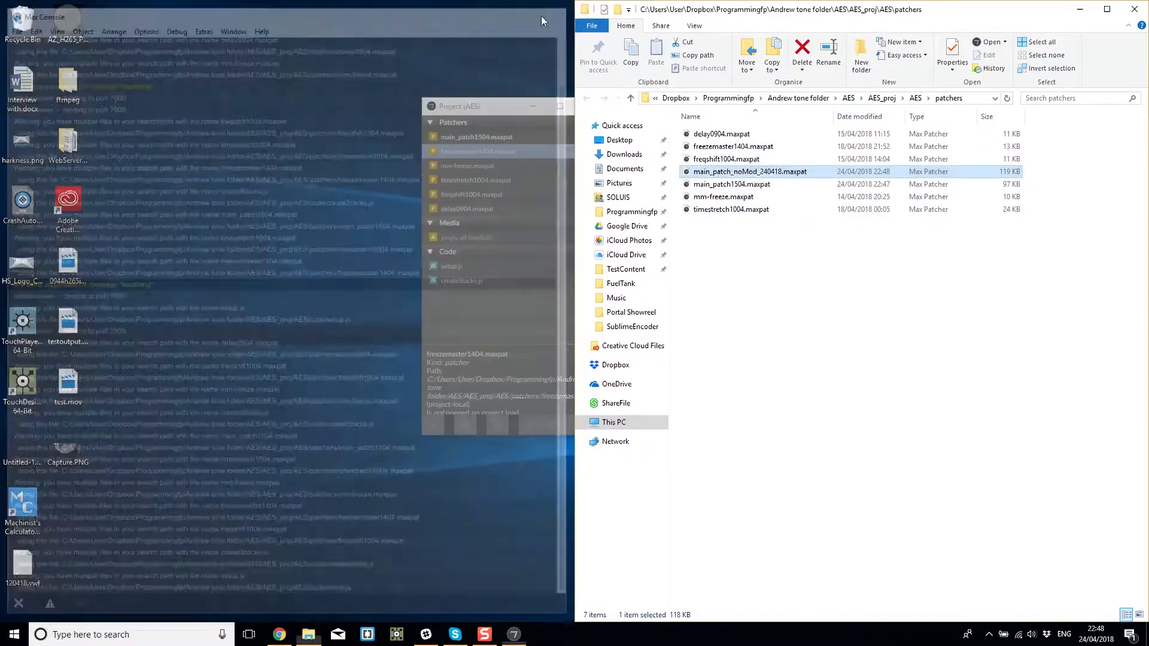
left_click(431, 163)
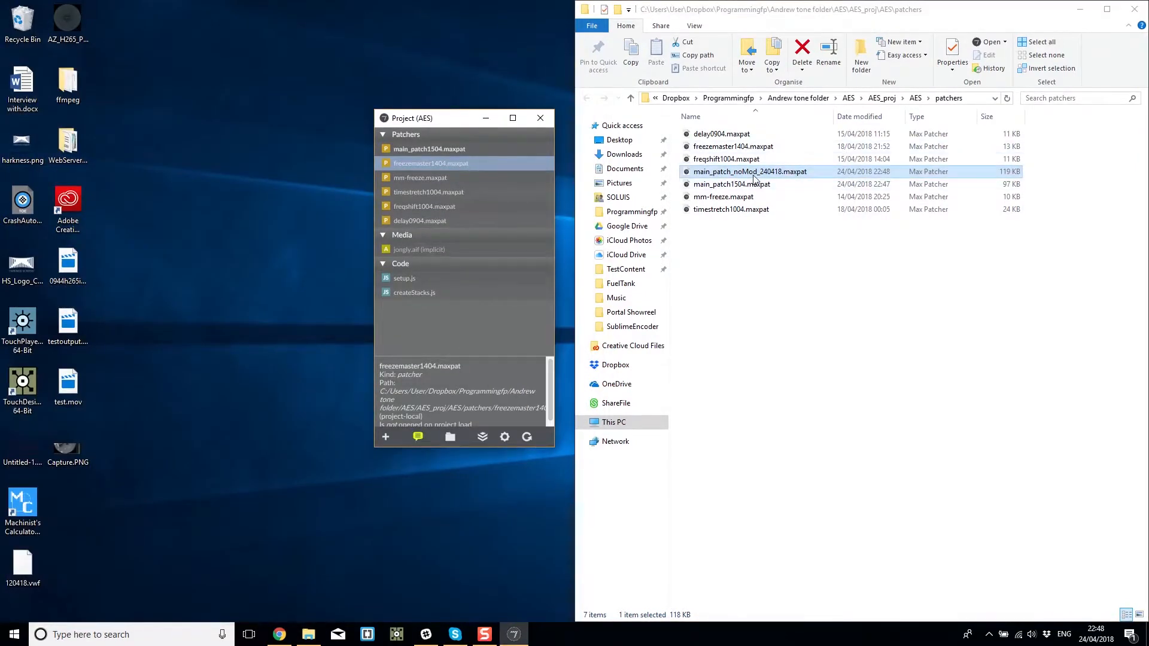
left_click_drag(440, 144, 440, 145)
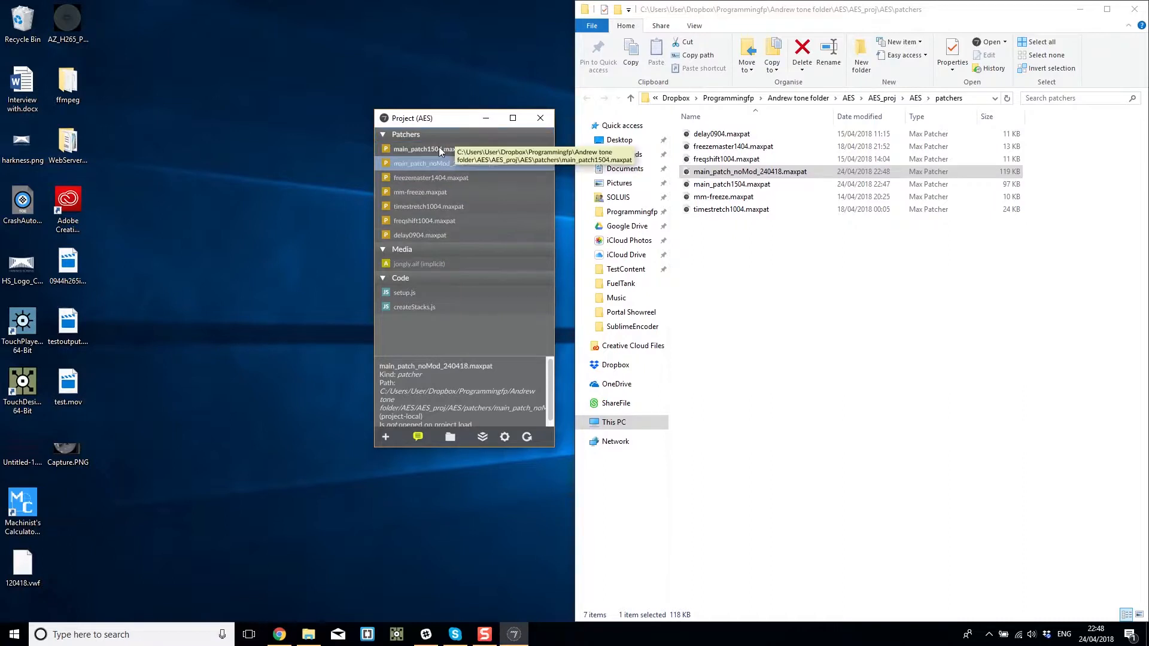
Set main_patch_noMod_240418.maxpat to open on project load, and turn that option off for main_patch1504.maxpat.
right_click(428, 165)
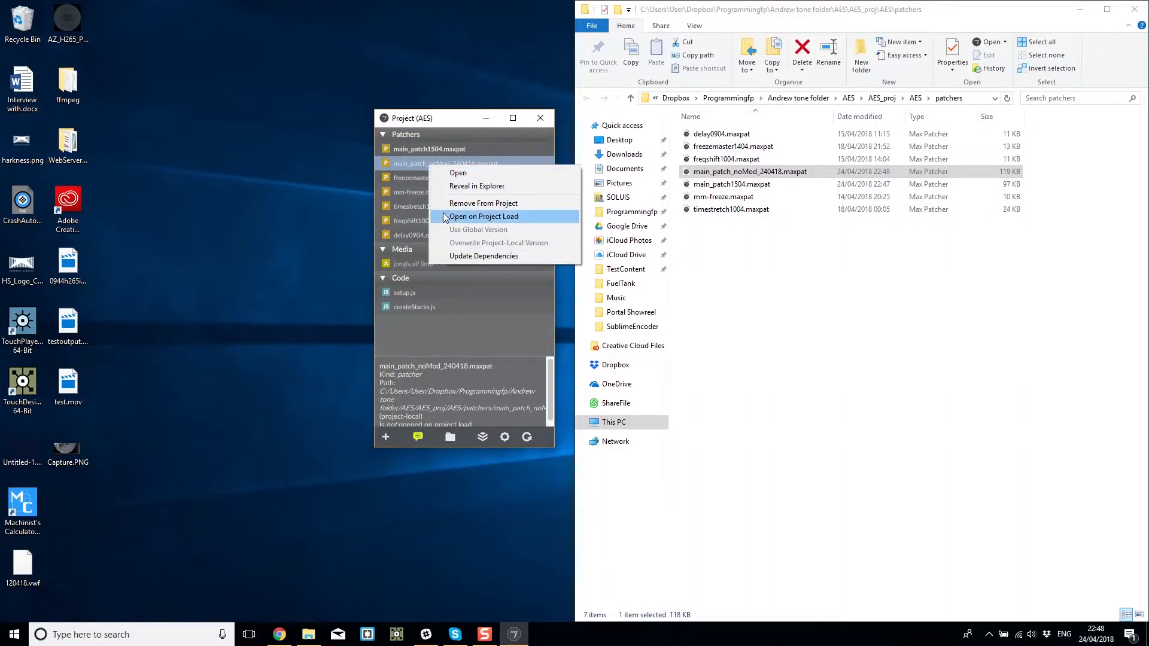
left_click(446, 216)
right_click(426, 150)
left_click(461, 190)
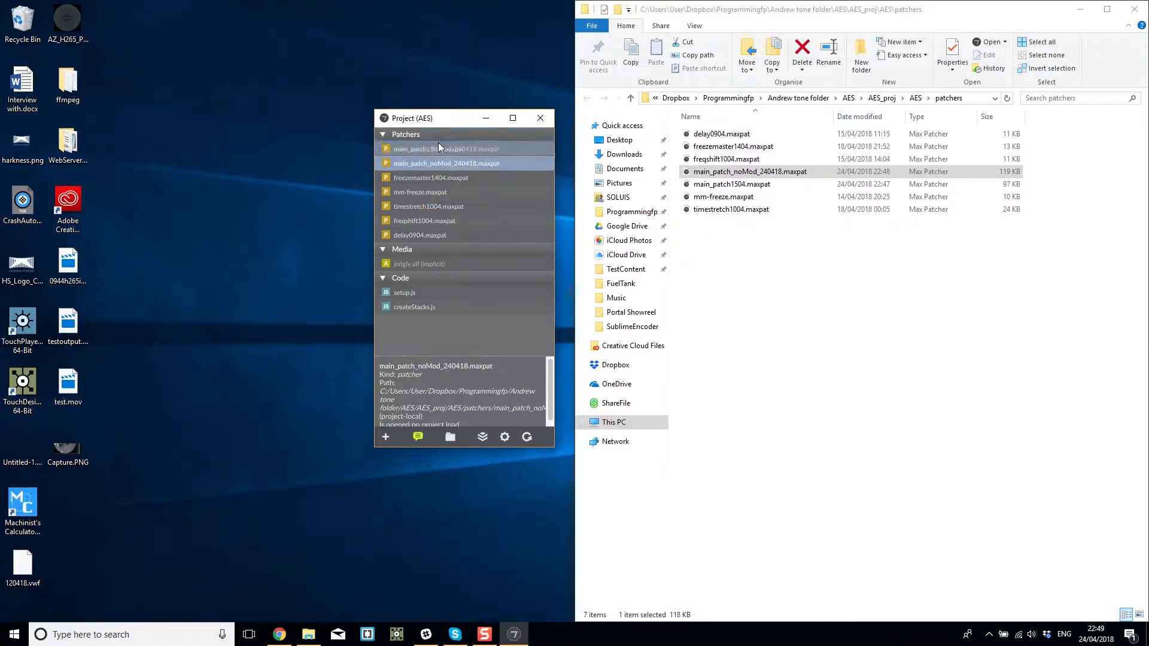
left_click_drag(430, 160, 422, 238)
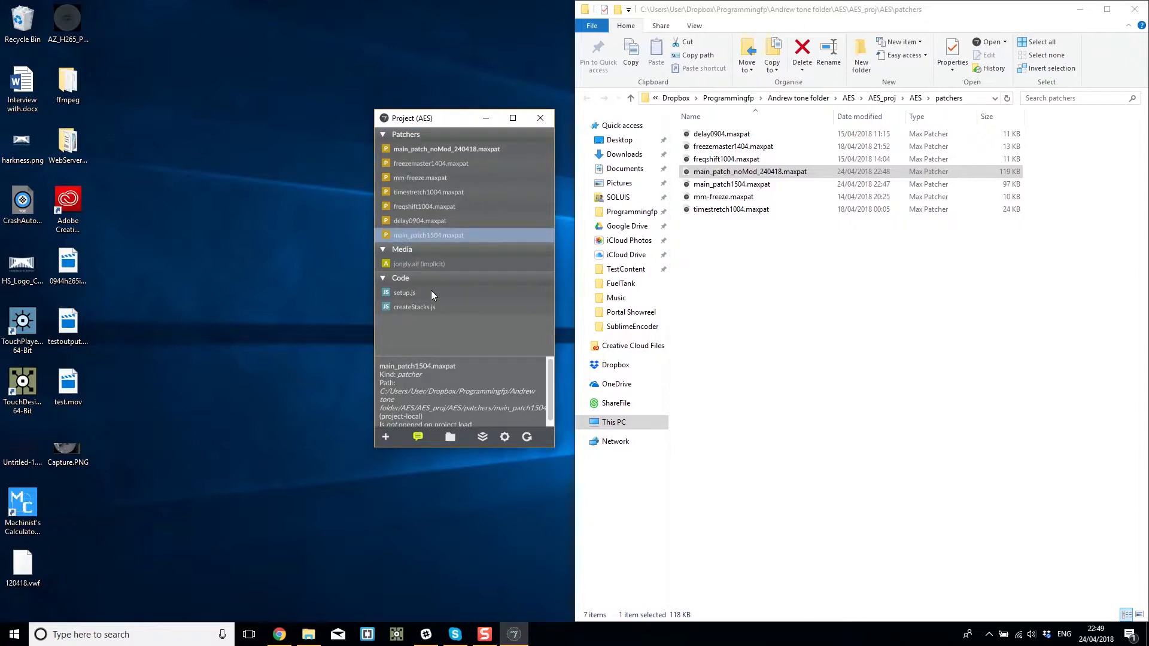
Examine the project's media, code and patcher files for their dependency details, and look through the project settings and management options.
left_click(430, 265)
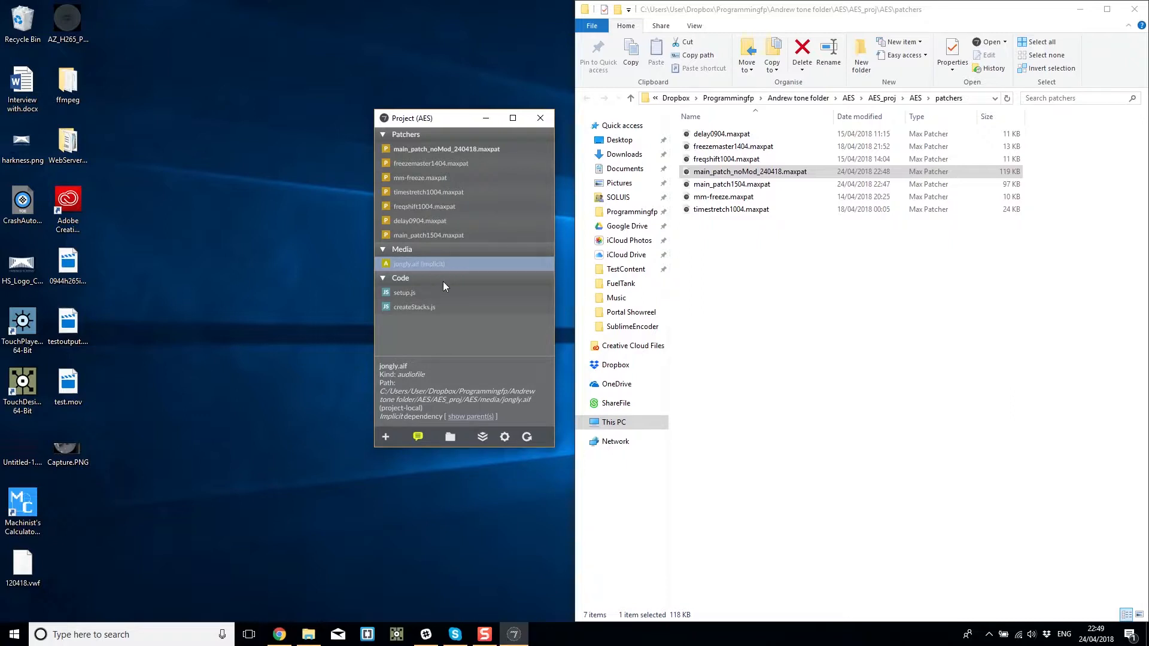
left_click(409, 294)
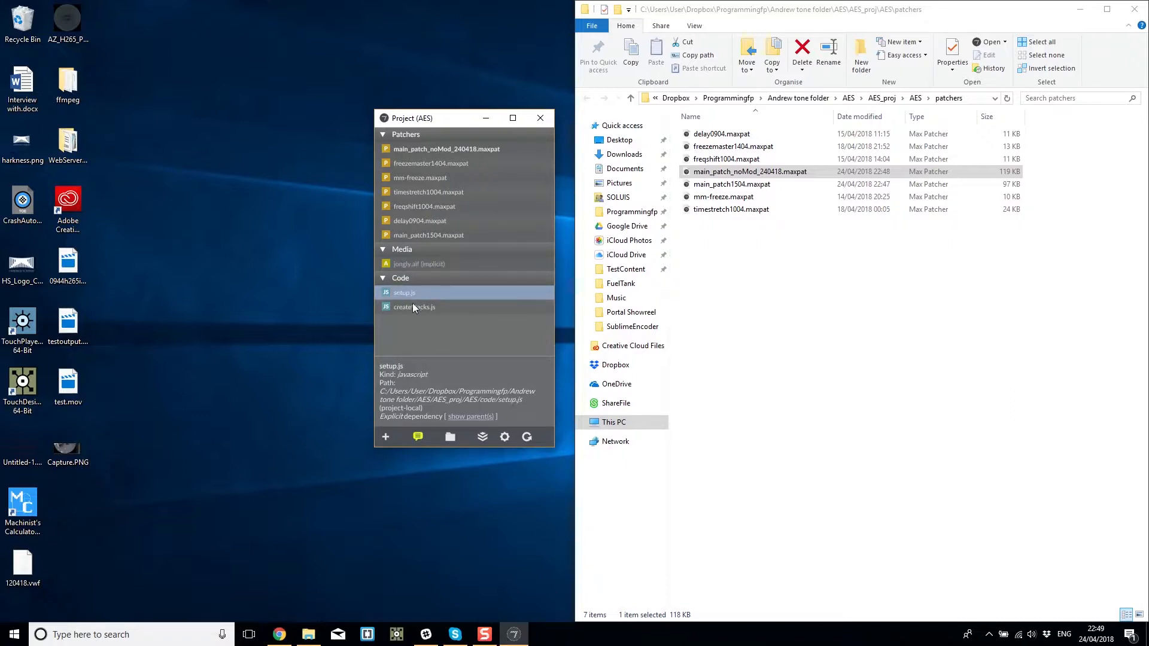
left_click(414, 306)
left_click(415, 237)
left_click(409, 208)
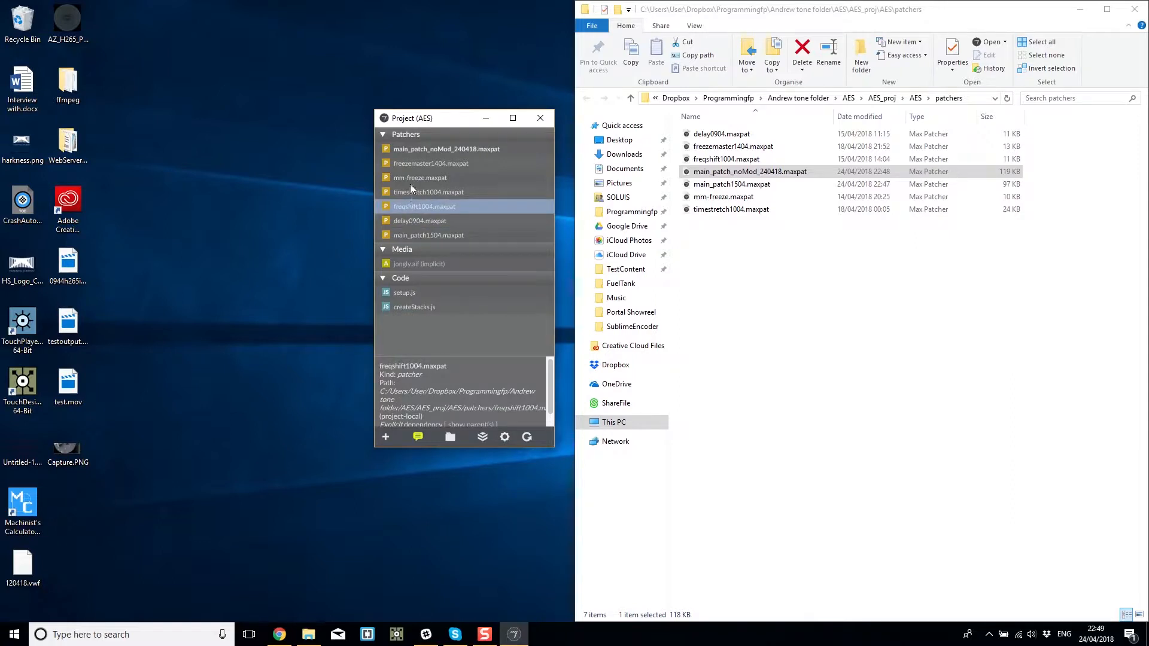
left_click(410, 179)
left_click(408, 163)
left_click(406, 150)
left_click_drag(408, 173, 415, 235)
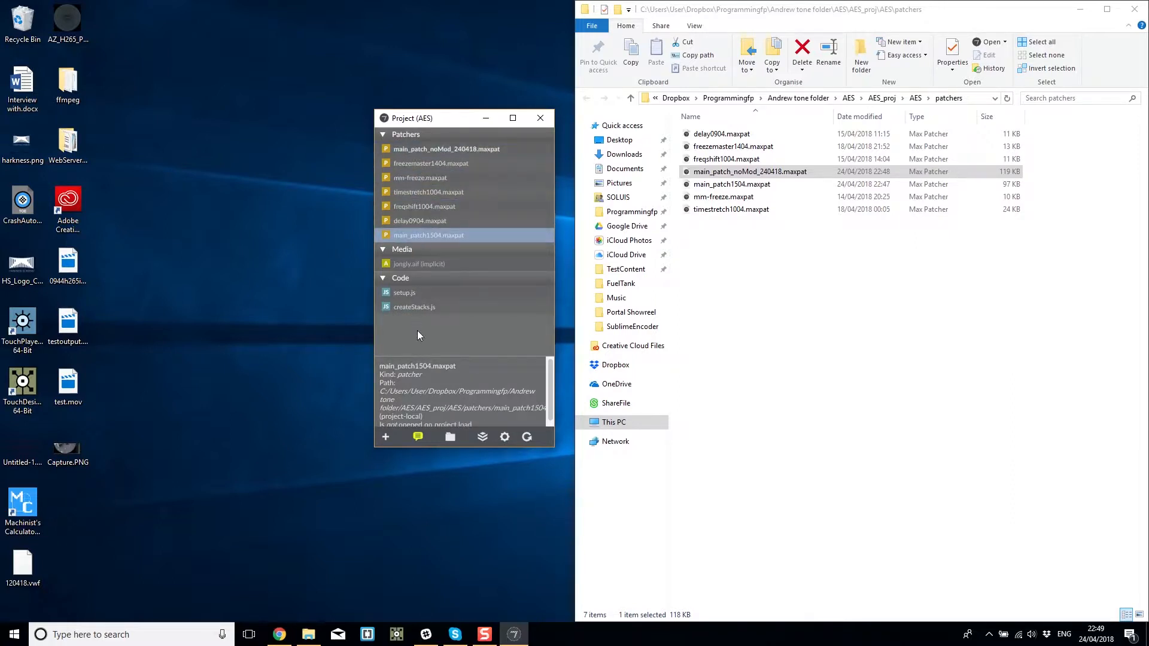
left_click(504, 437)
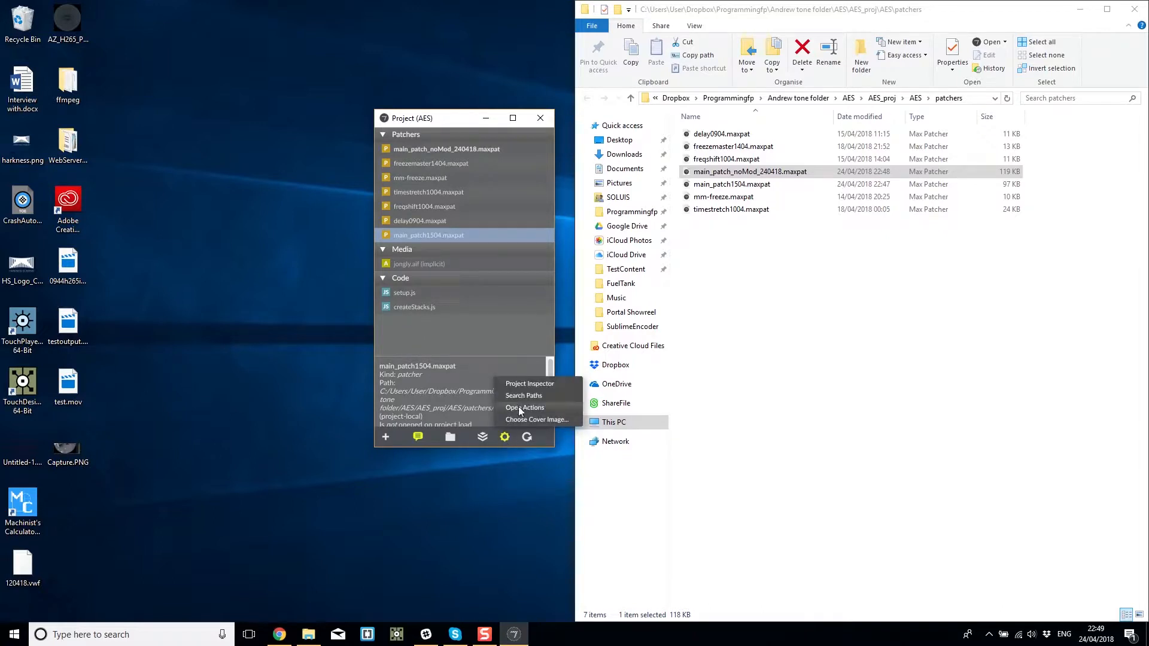
left_click(482, 437)
left_click(518, 331)
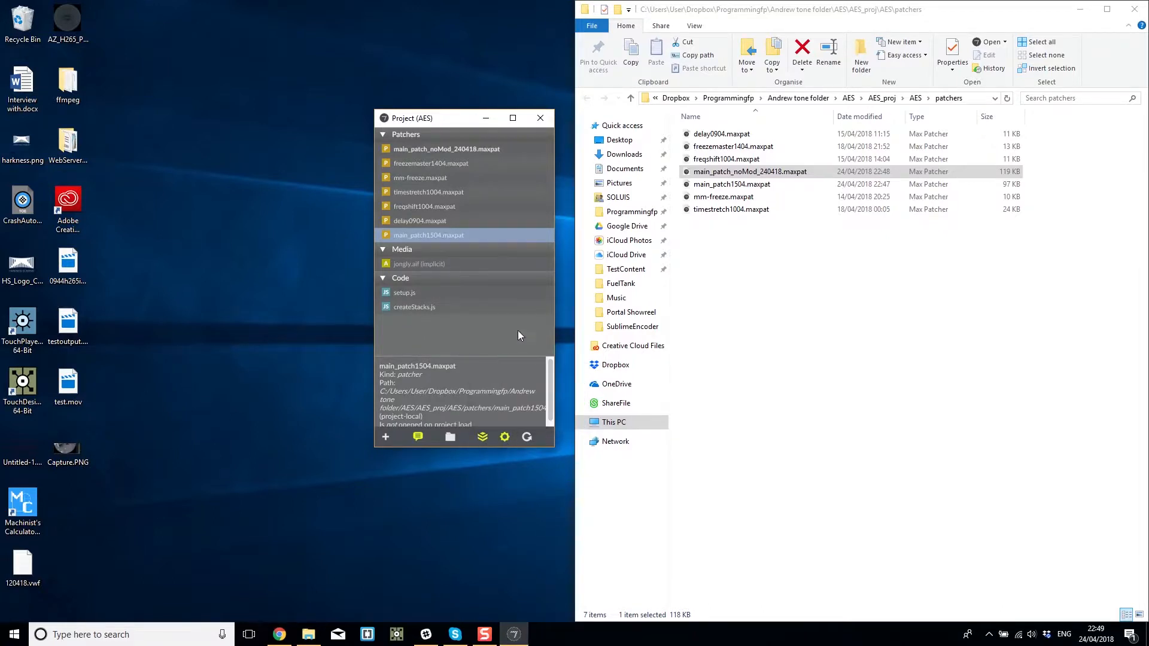
Browse from the patchers folder to AES_proj's AES folder and open AES.maxproj.
left_click(916, 97)
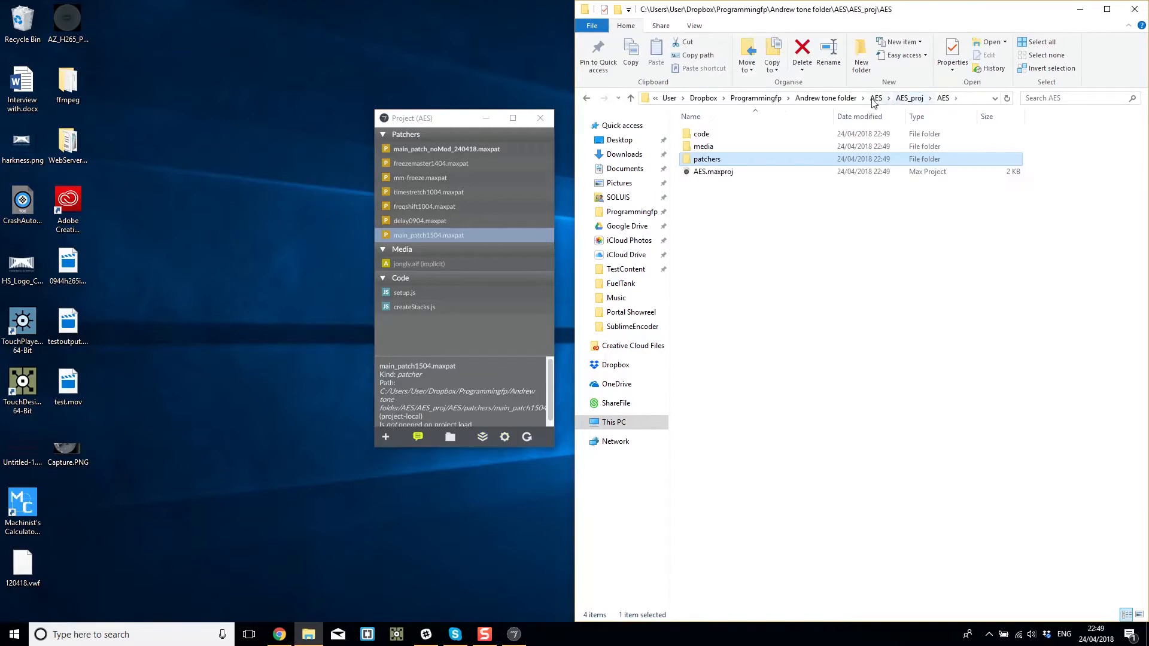
left_click(877, 98)
double_click(715, 155)
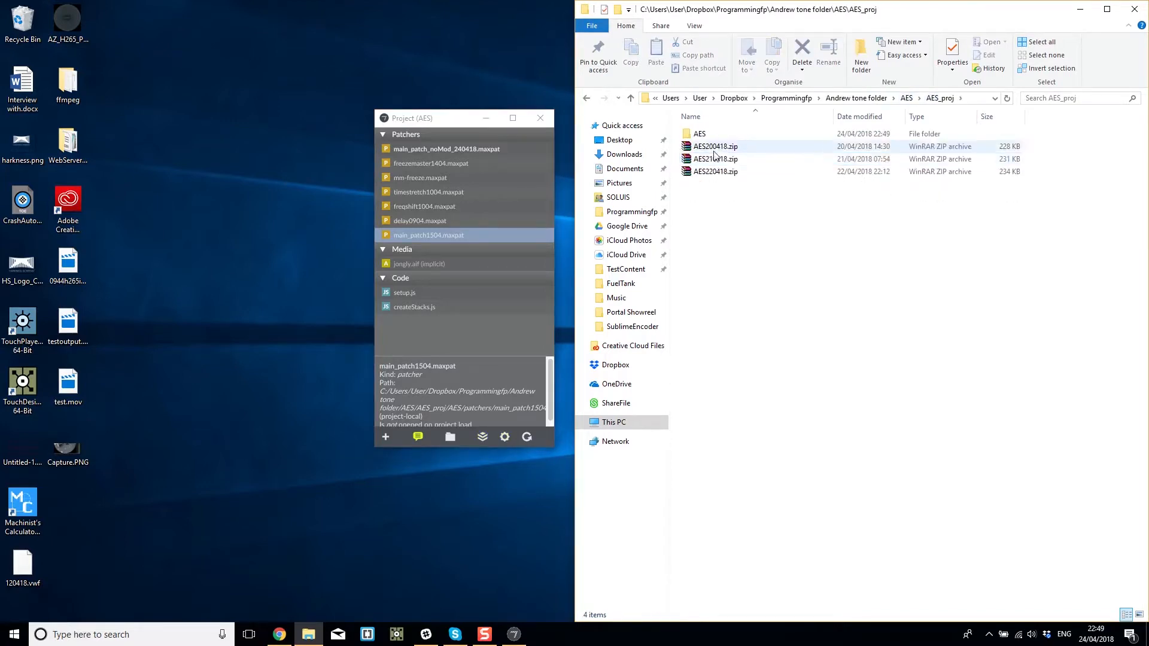
double_click(700, 135)
double_click(714, 173)
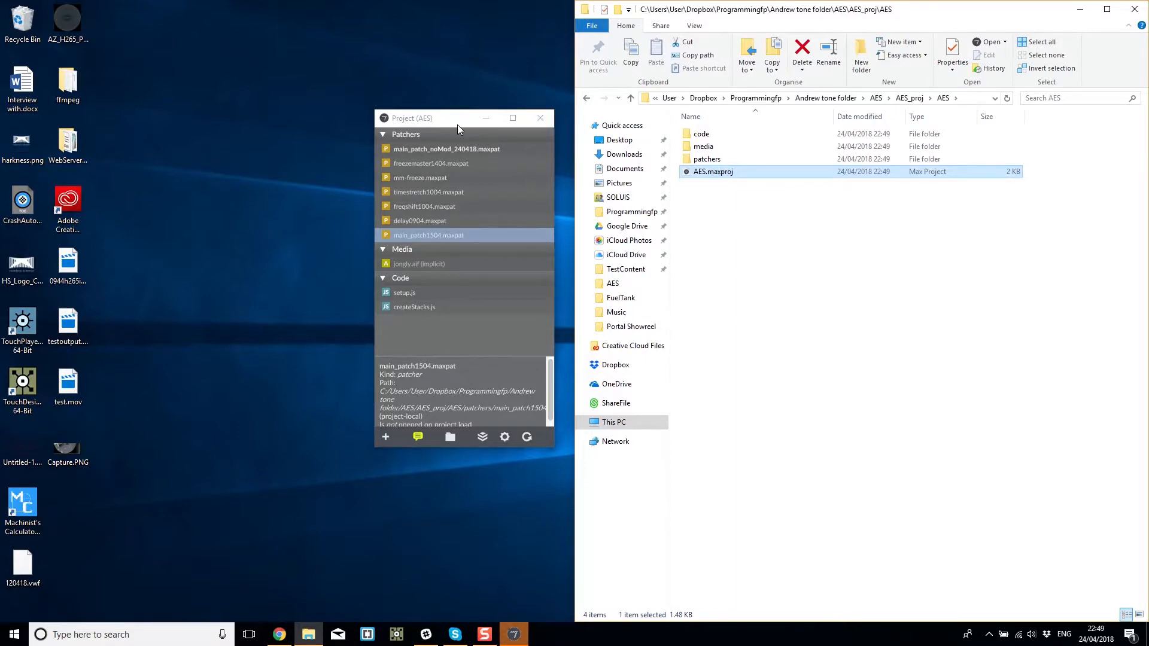
Open main_patch_noMod_240418.maxpat from the AES project, switch it to patching view and unlock it.
left_click_drag(458, 125, 324, 139)
double_click(321, 160)
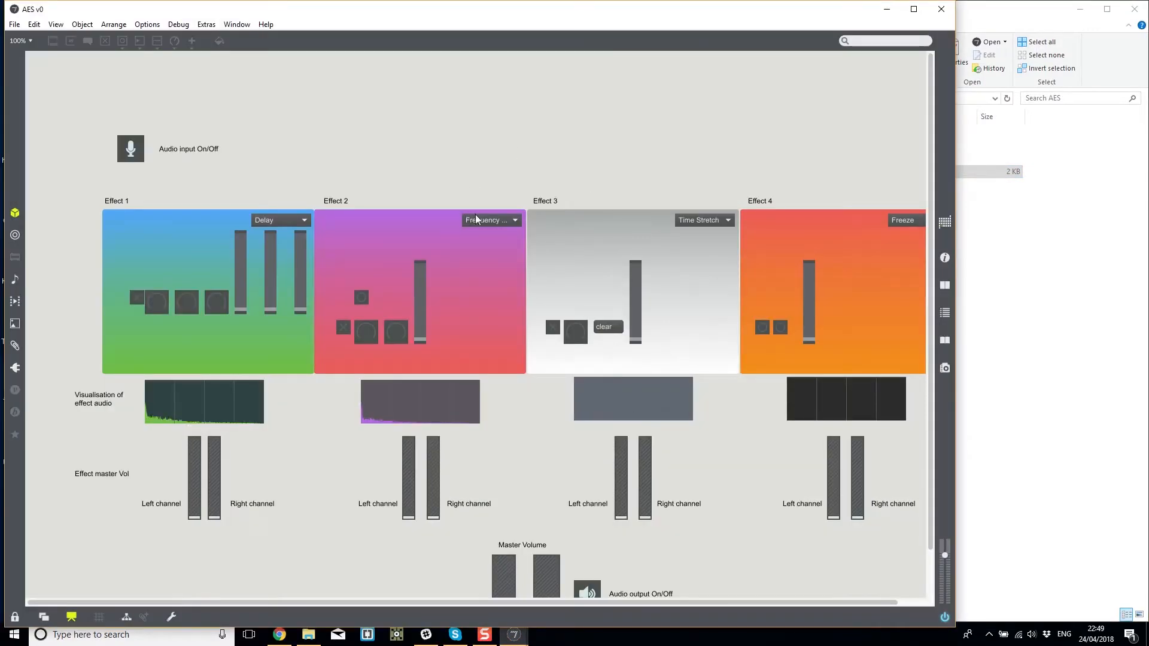
left_click(71, 617)
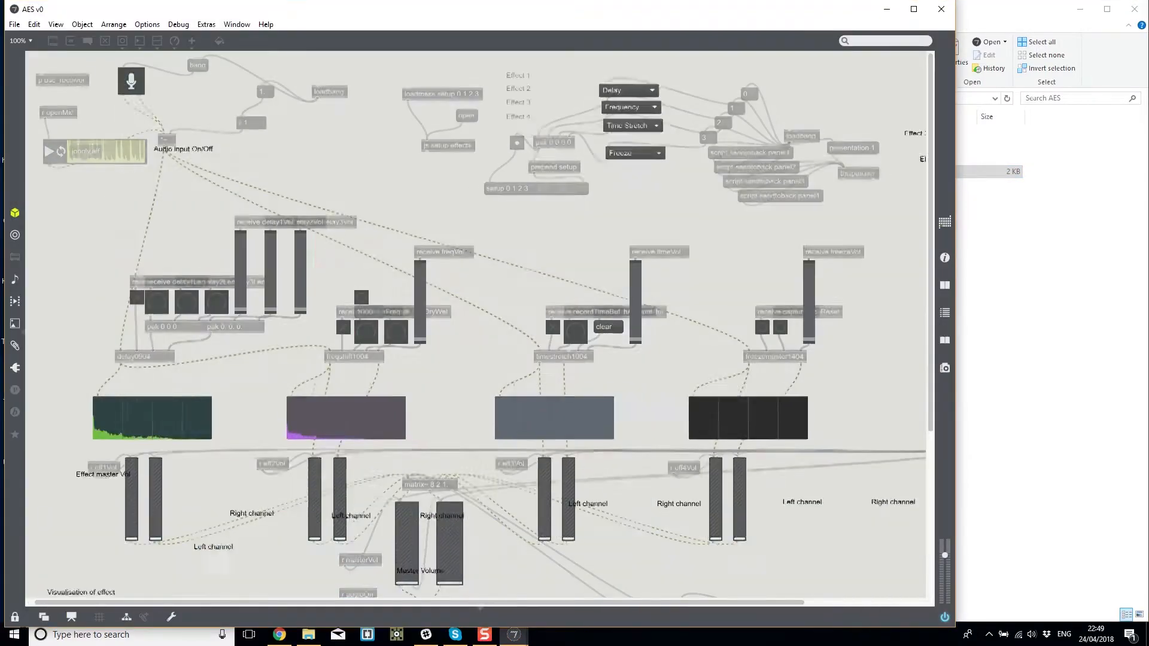
left_click(15, 617)
scroll(524, 304, "down", 4)
scroll(525, 305, "up", 4)
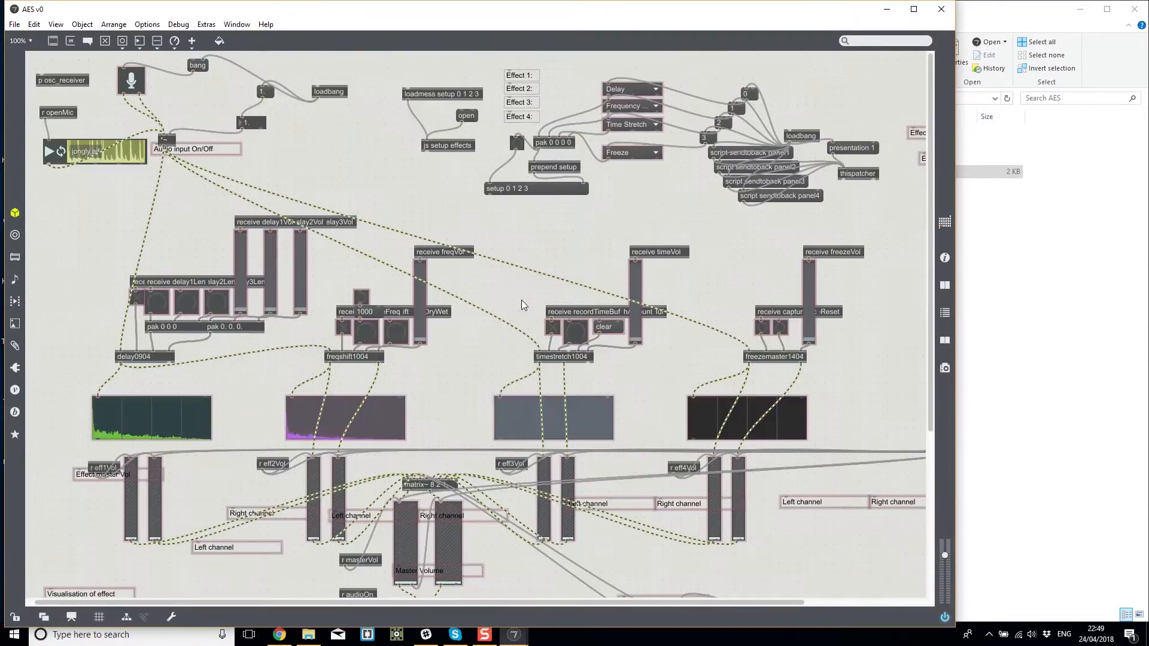
Try to move the first delay dial above its neighbouring controls, then undo the moves.
scroll(835, 547, "right", 5)
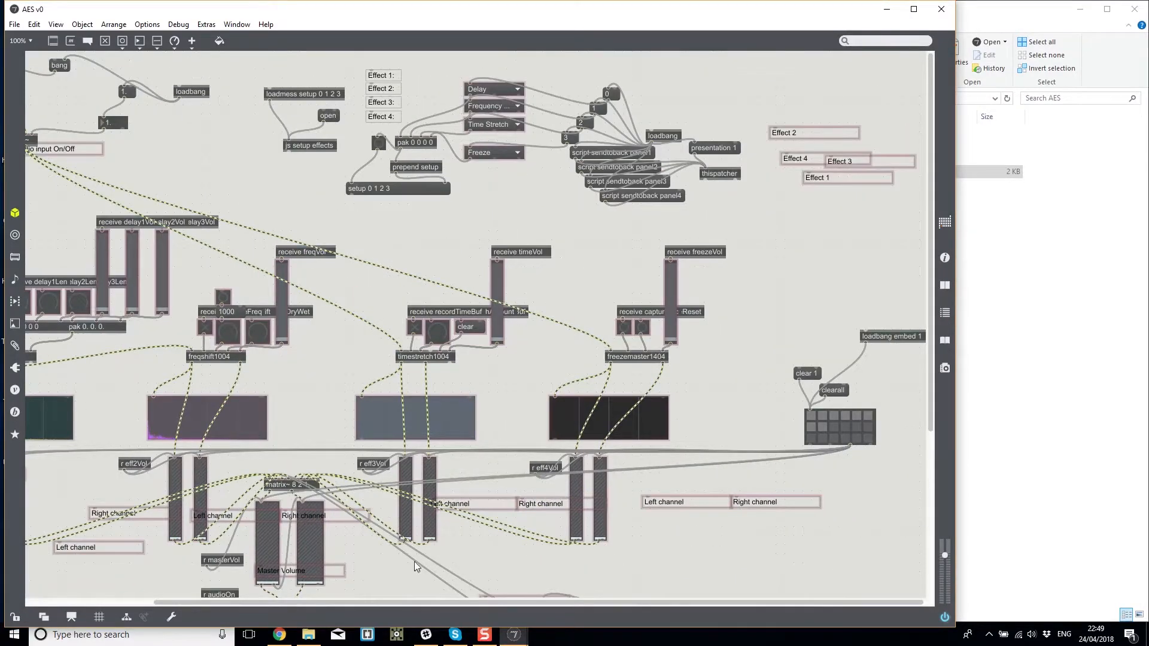
scroll(418, 567, "left", 5)
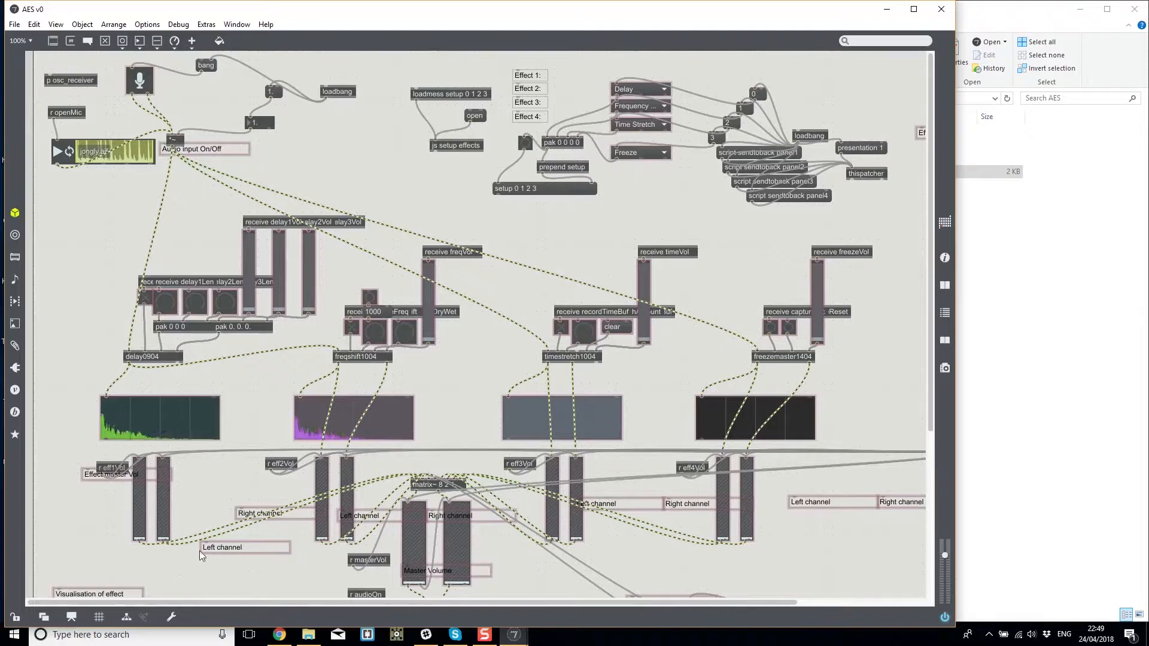
left_click_drag(376, 602, 422, 603)
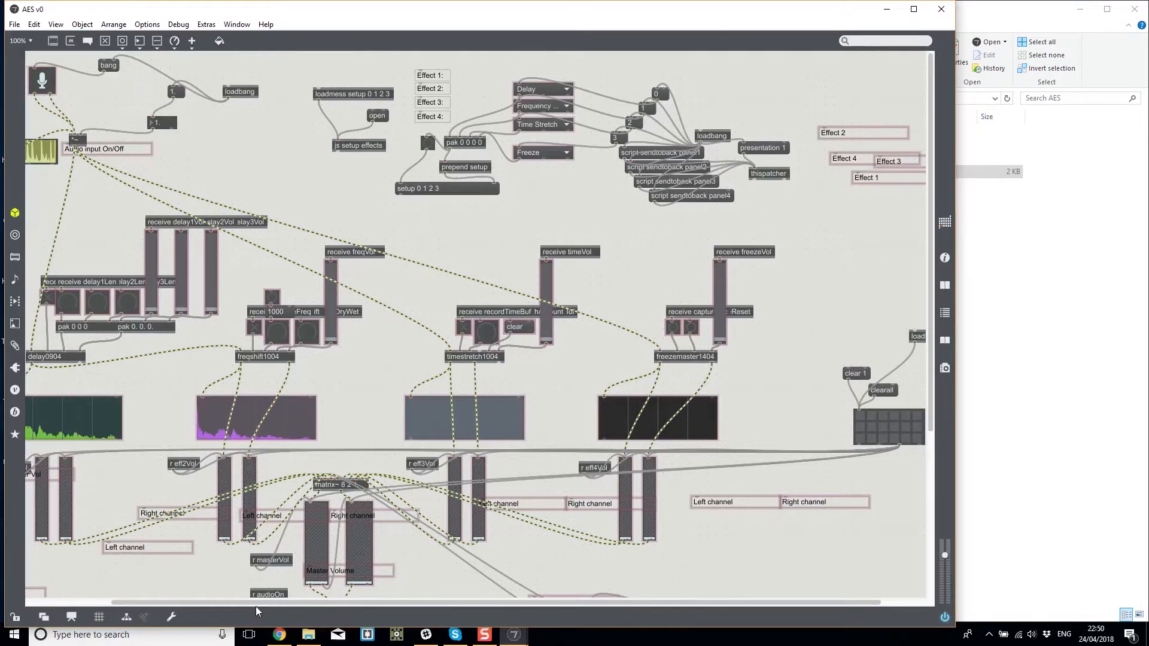
scroll(110, 304, "left", 3)
left_click_drag(109, 304, 119, 242)
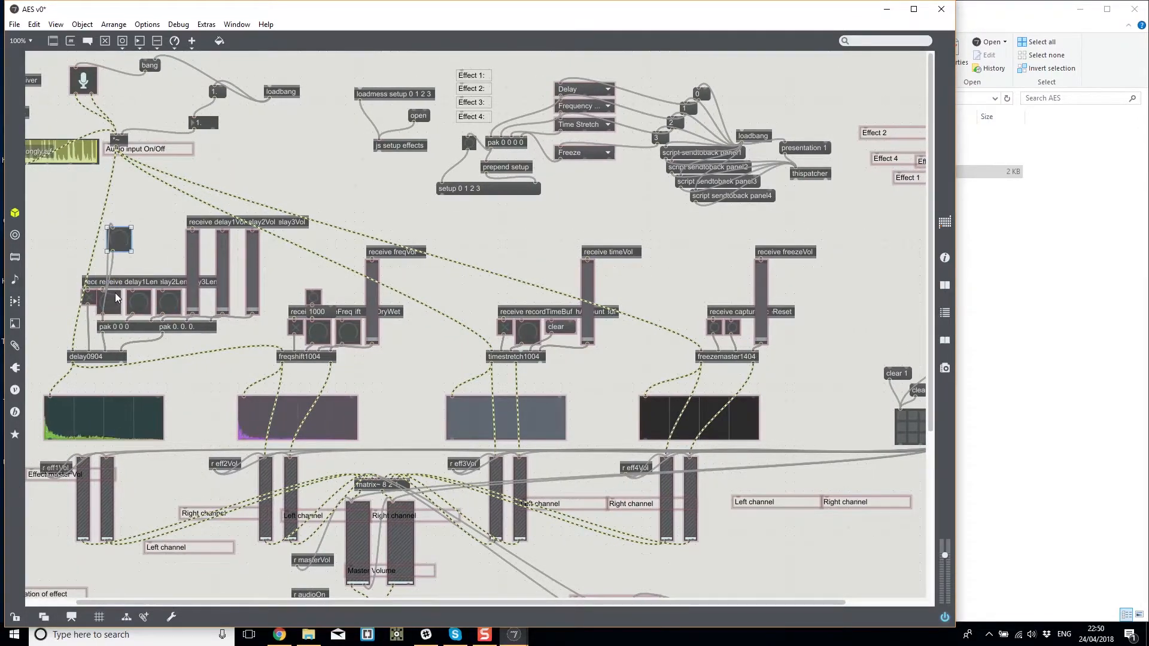
key("ctrl+z")
left_click_drag(116, 297, 139, 217)
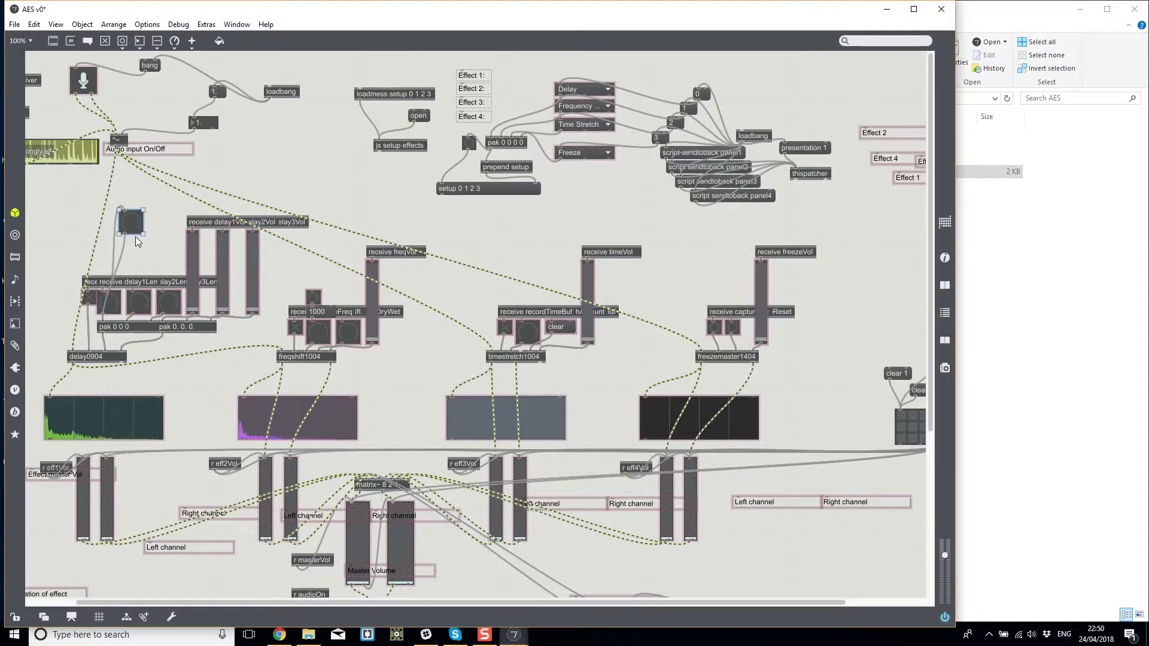
key("ctrl+z")
Delete the row of effect modules with their controls, then close the patch and reopen main_patch_noMod_240418.maxpat in patching view.
left_click_drag(60, 211, 803, 367)
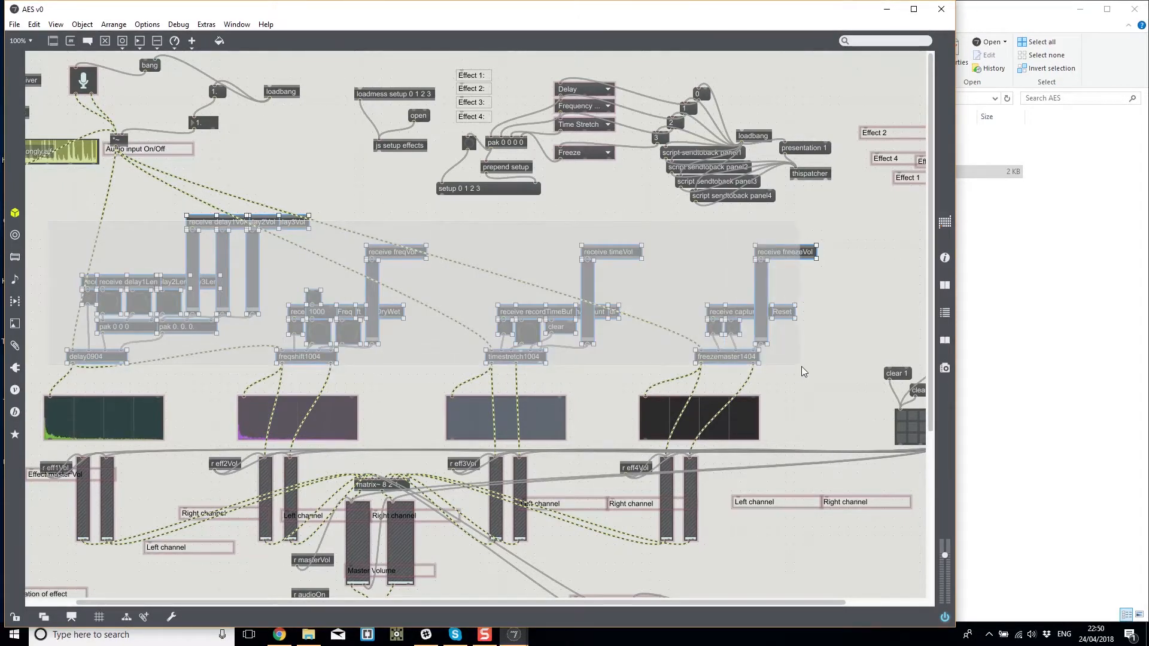
key("Delete")
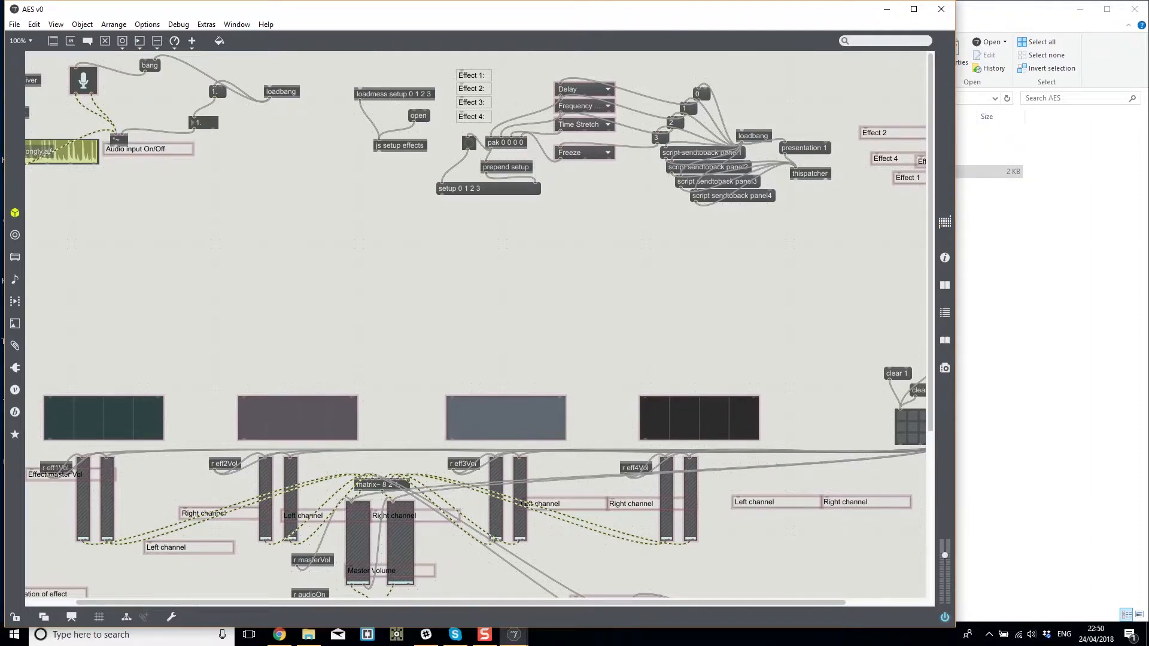
left_click(940, 10)
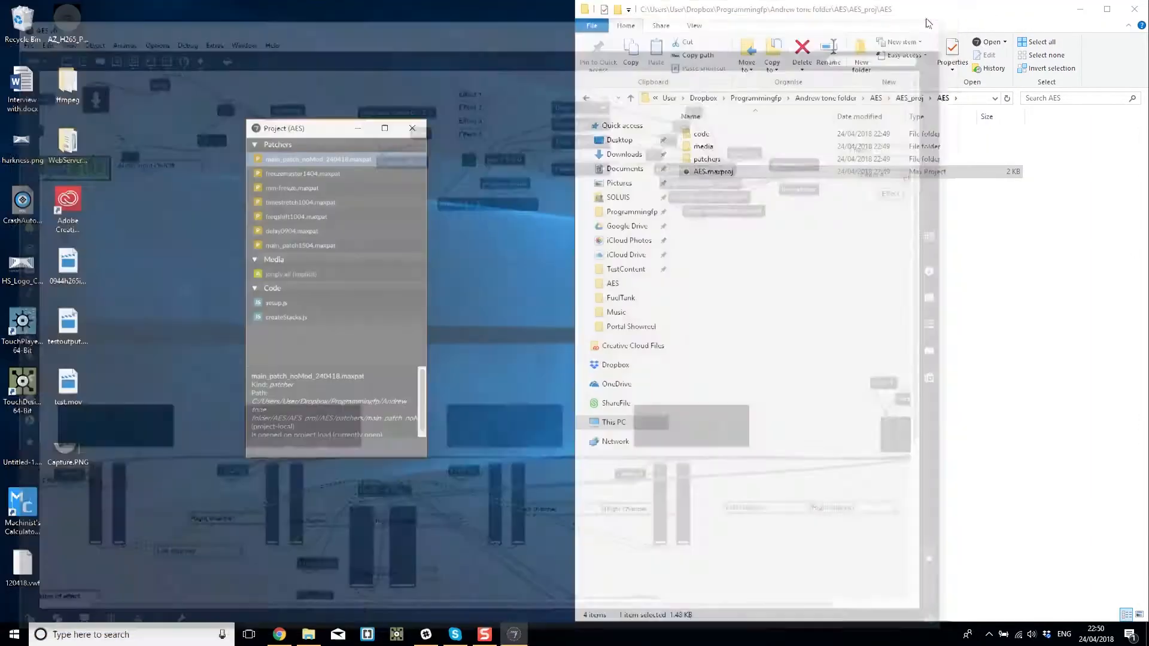
double_click(317, 160)
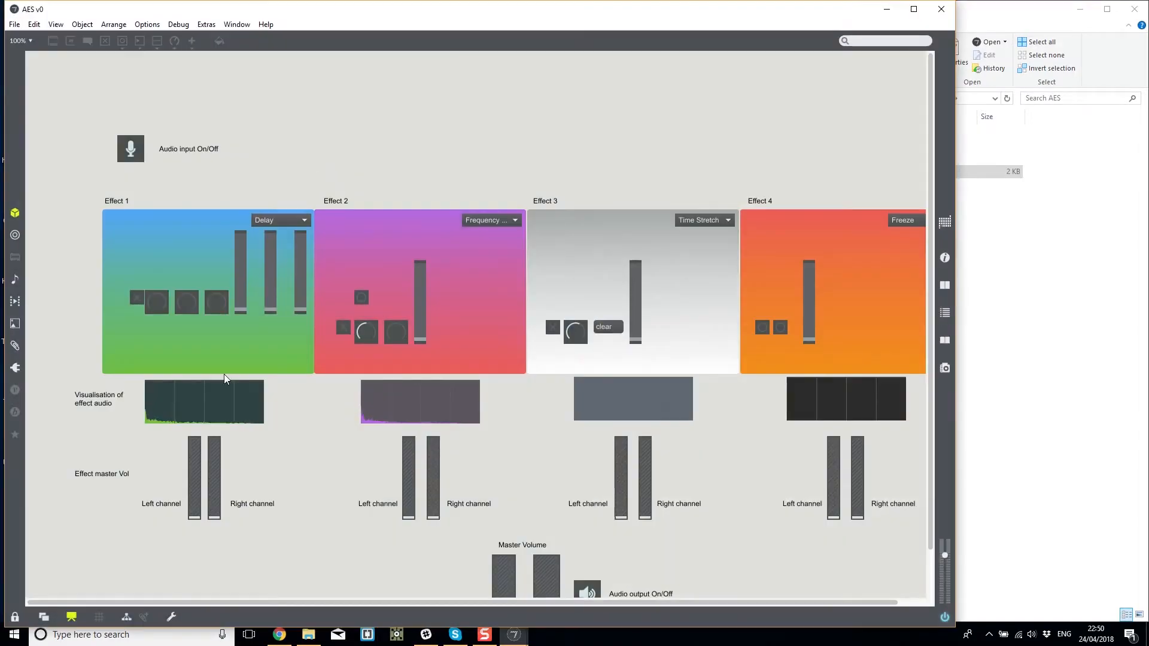
left_click(73, 617)
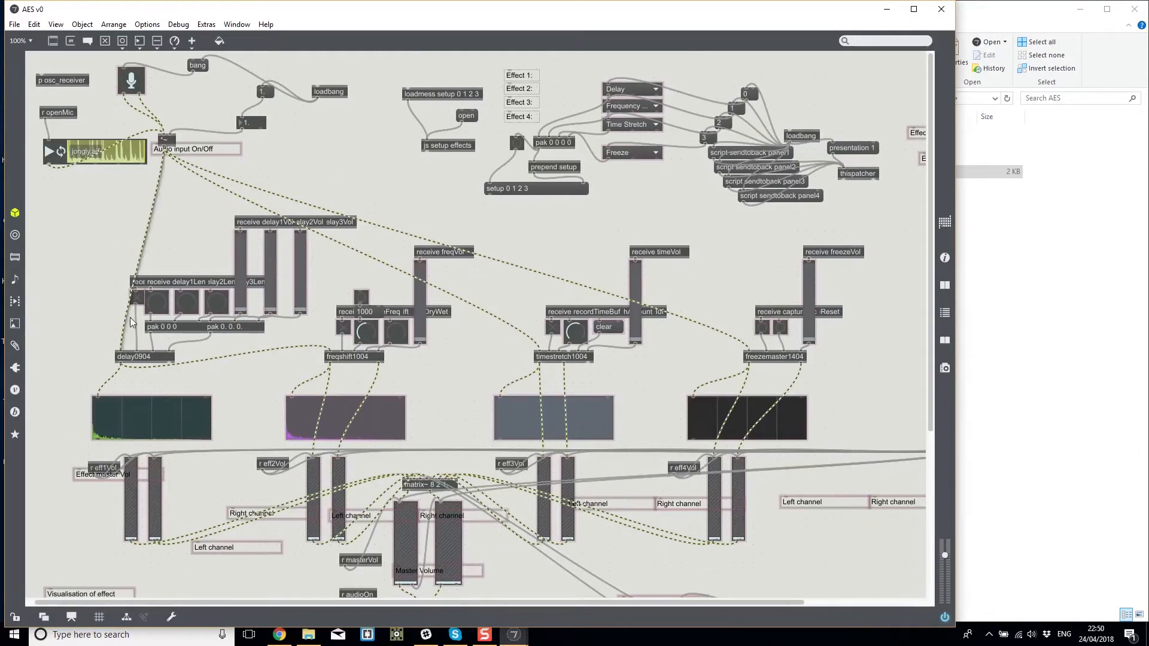
Delete the loadmess setup 0 1 2 3 object and its cord to js setup effects, and save the patch.
mouse_move(157, 309)
left_mouse_down()
mouse_move(149, 299)
mouse_move(156, 309)
left_mouse_up()
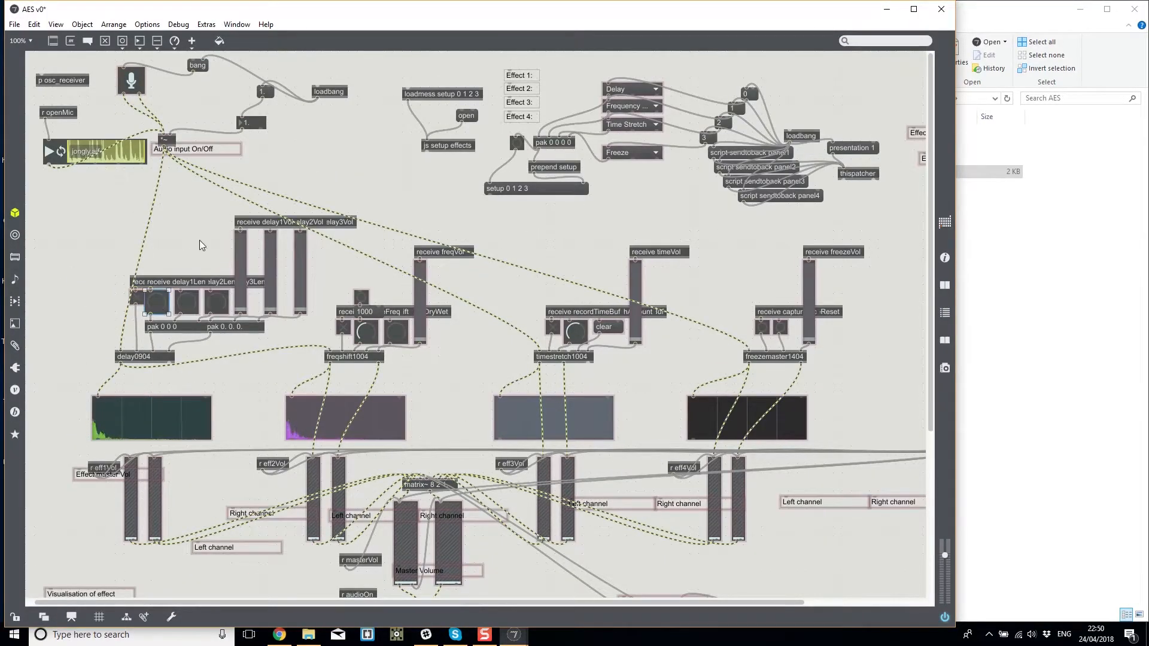
left_click_drag(335, 604, 402, 592)
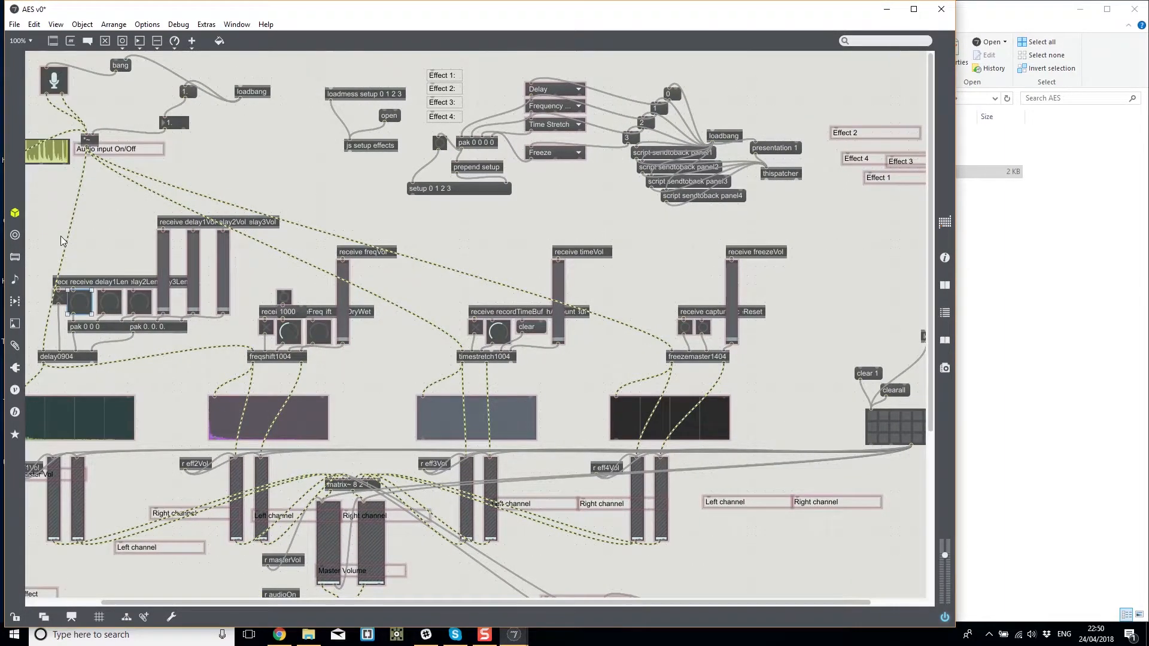
left_click(338, 124)
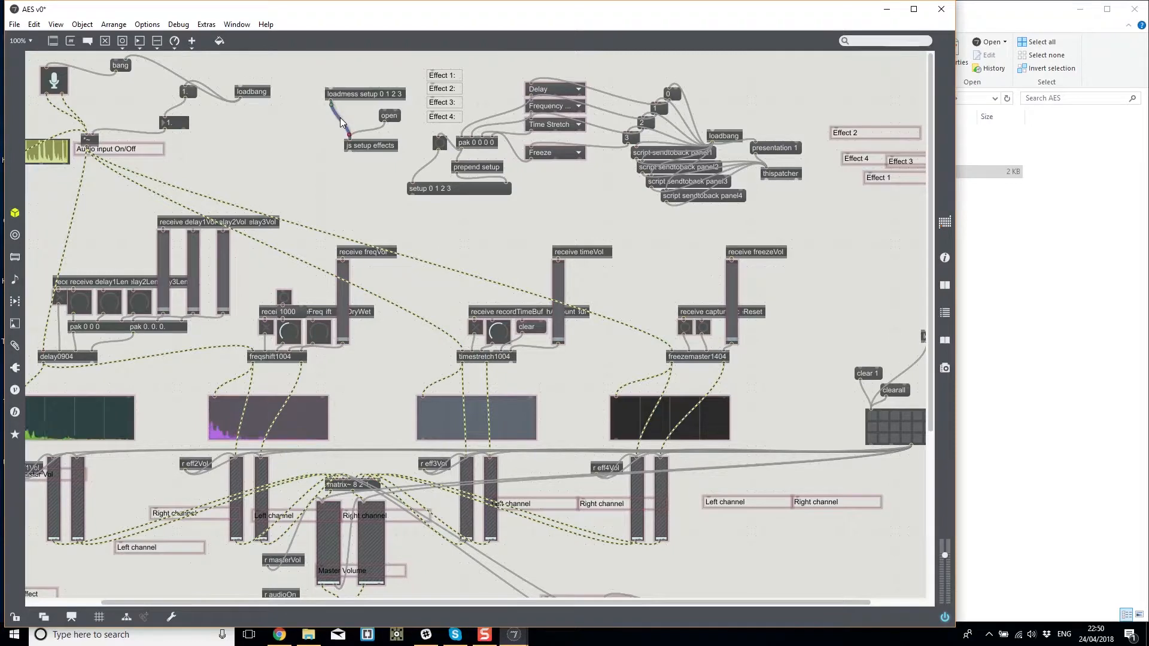
key("Delete")
left_click(367, 97)
key("Delete")
key("ctrl+s")
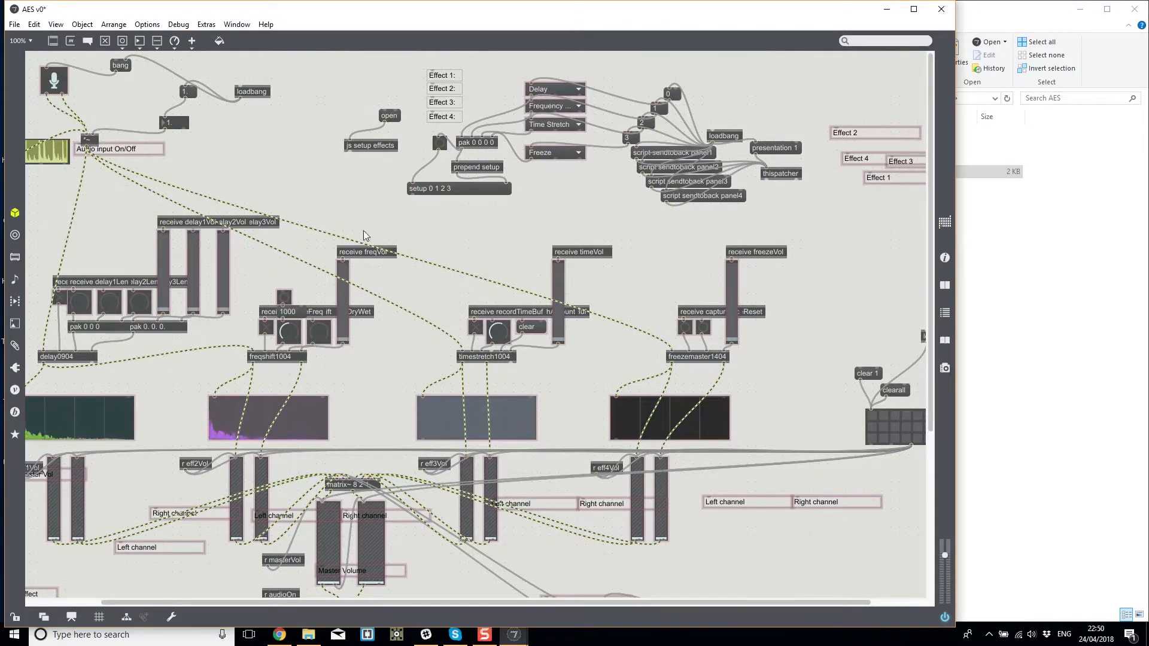
Reopen main_patch_noMod_240418.maxpat, test Effect 1's delay controls by raising the first volume slider, and close the patch again.
left_click(942, 9)
double_click(358, 161)
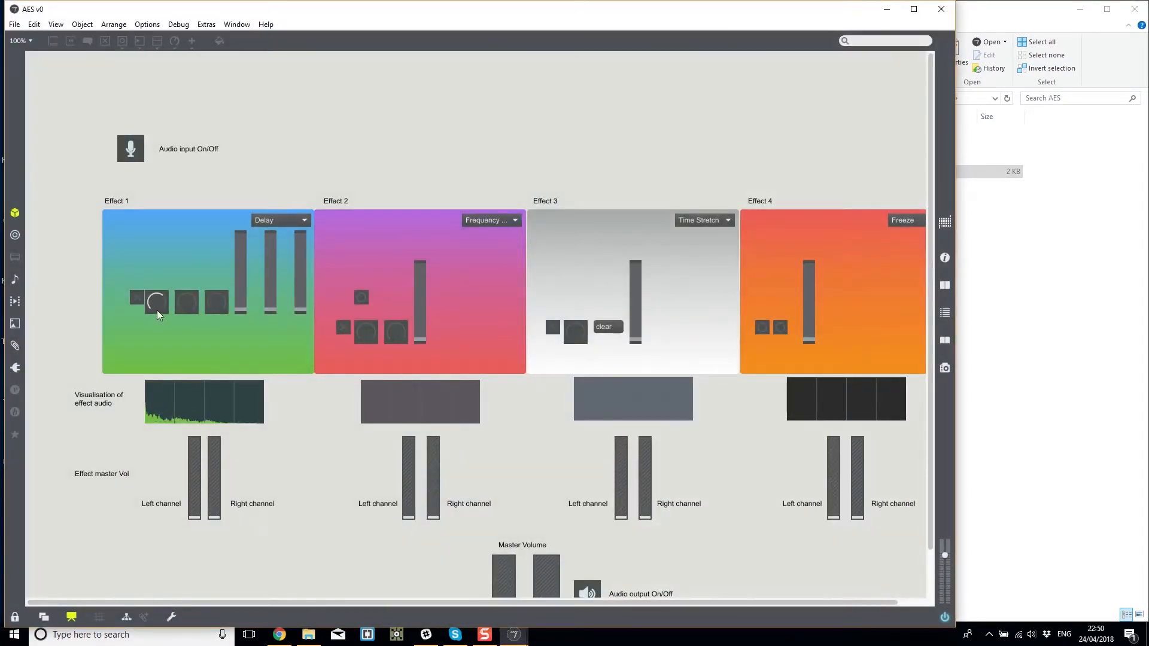
left_click_drag(241, 310, 241, 273)
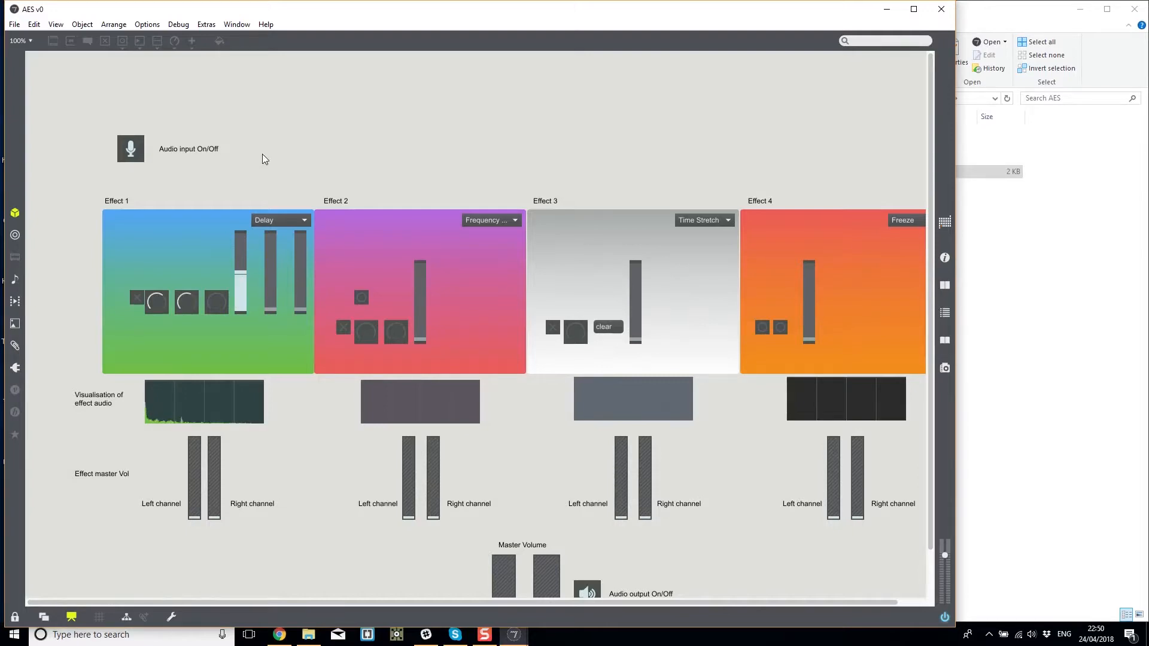
left_click(941, 9)
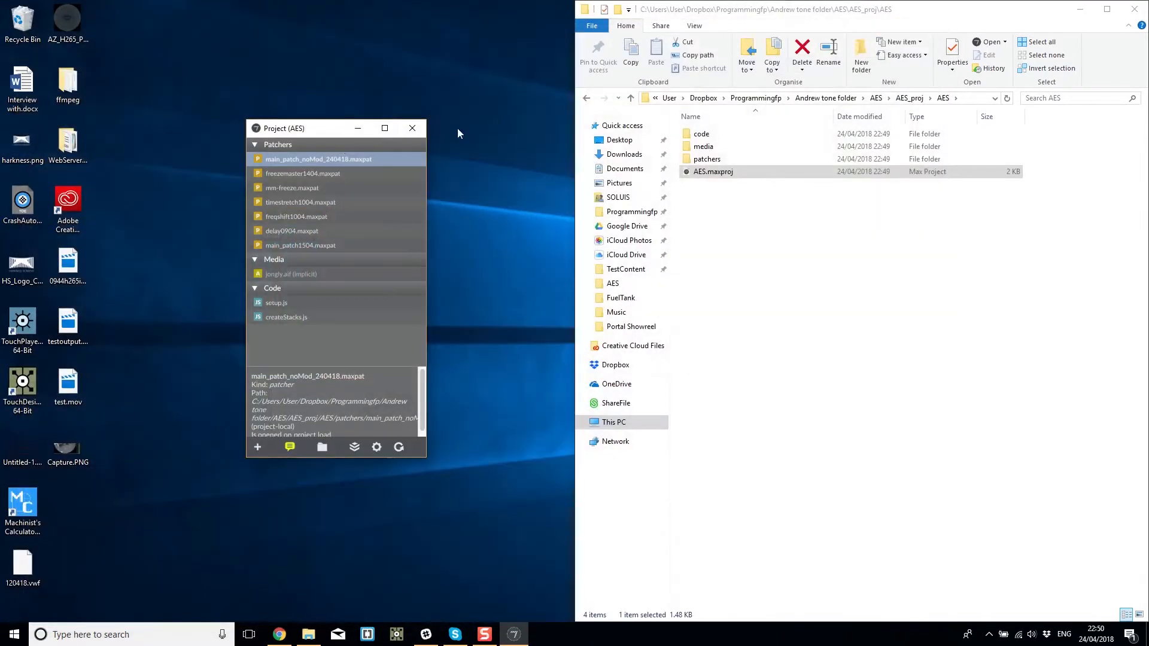
Open main_patch_noMod_240418.maxpat from the AES project, unlock it and switch it to patching view.
double_click(331, 158)
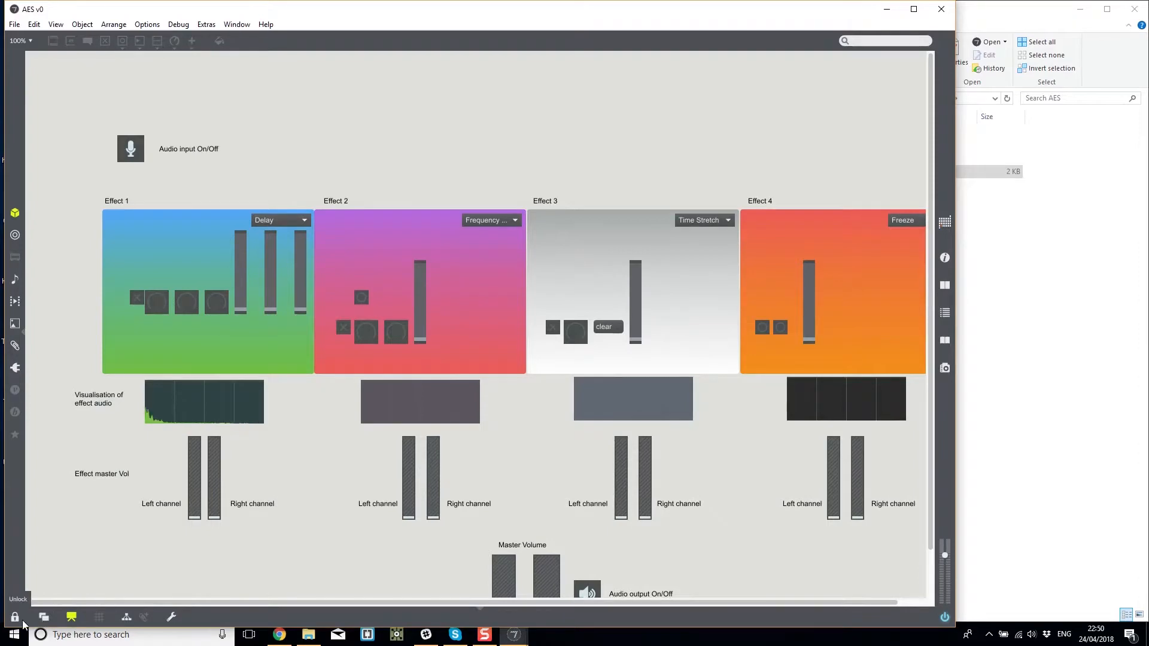
left_click(15, 617)
left_click(71, 617)
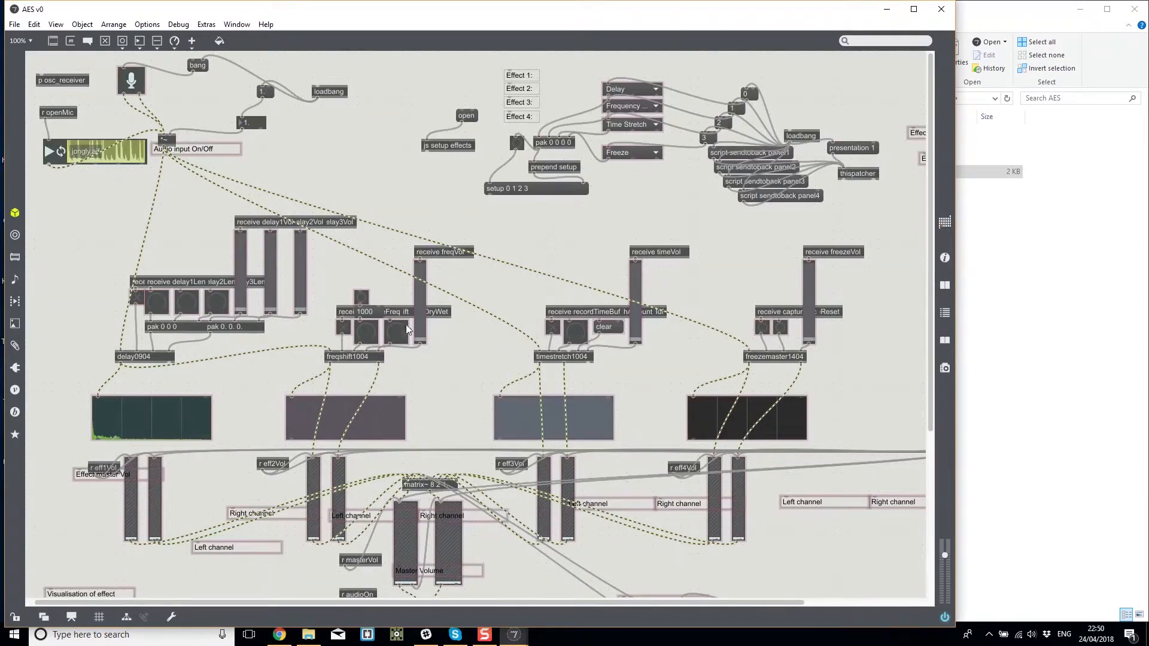
left_click_drag(313, 223, 297, 264)
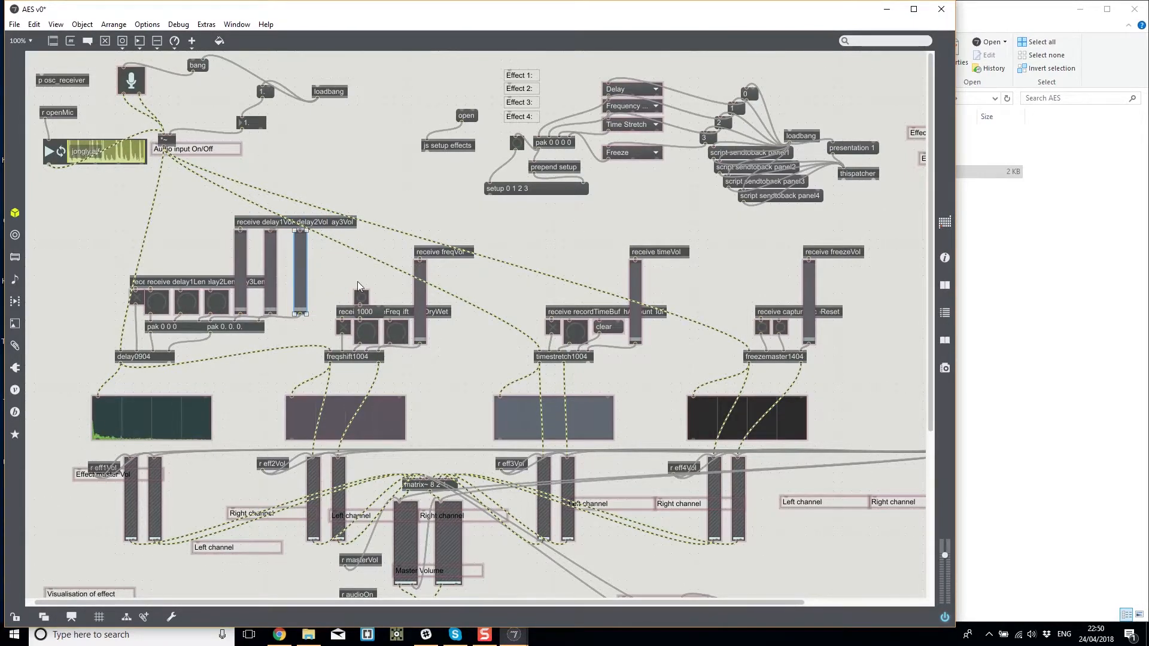
Add the preset object to the presentation, place it above the Effect 2 and Effect 3 panels, and return to patching view.
left_click_drag(352, 605, 470, 605)
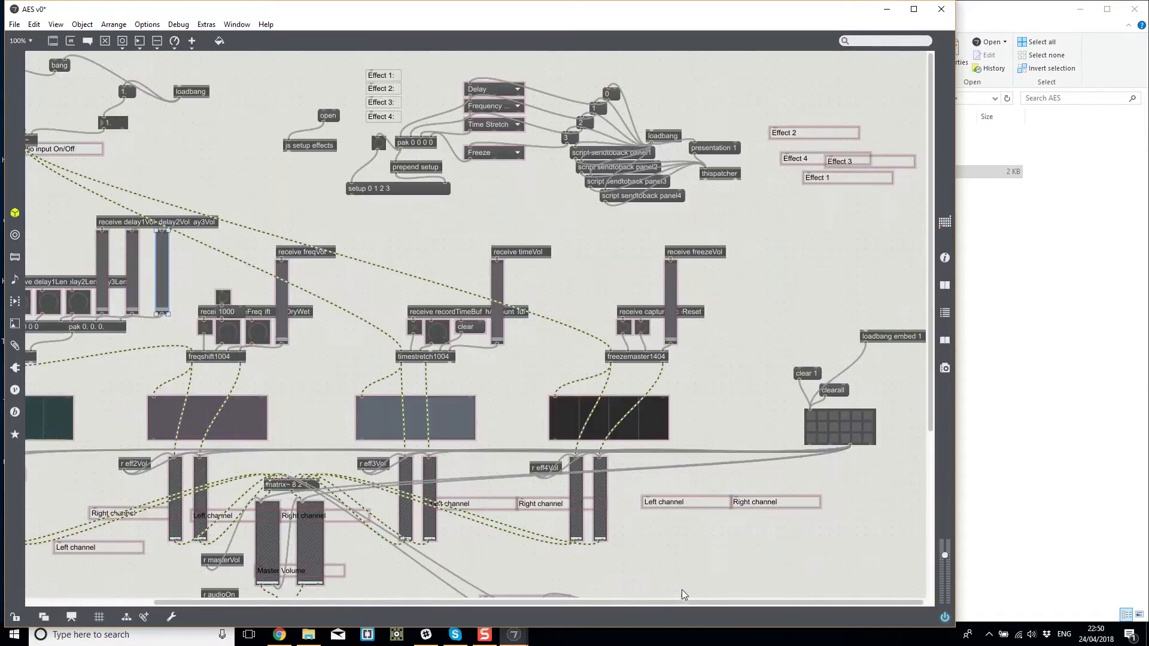
right_click(846, 422)
left_click(896, 327)
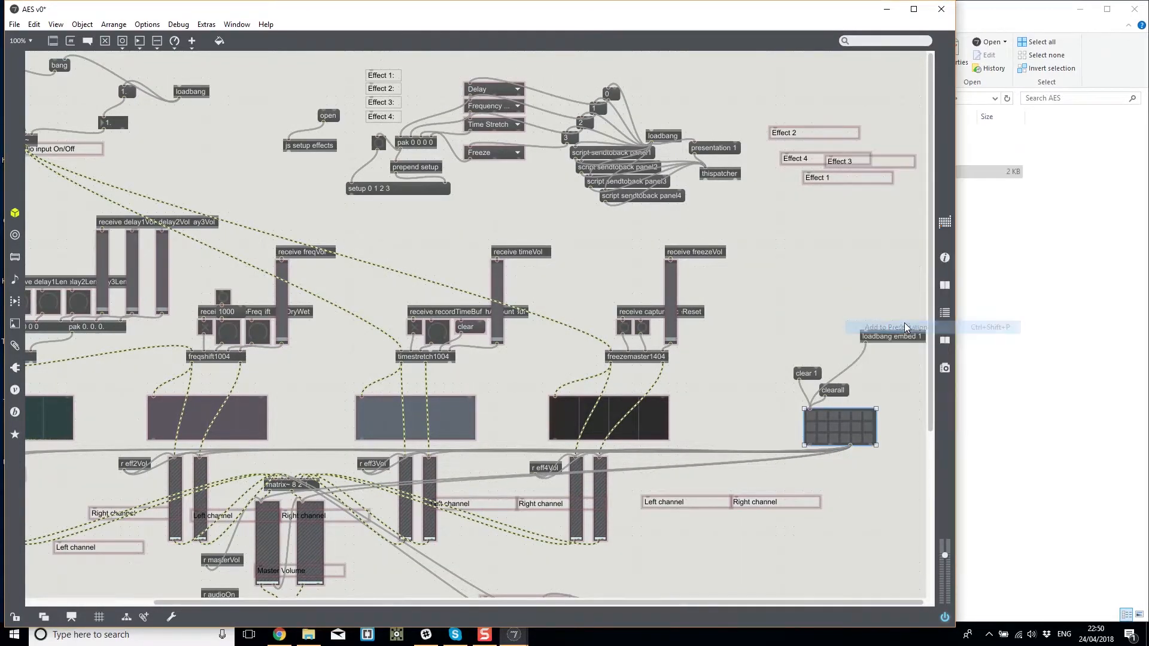
left_click(71, 617)
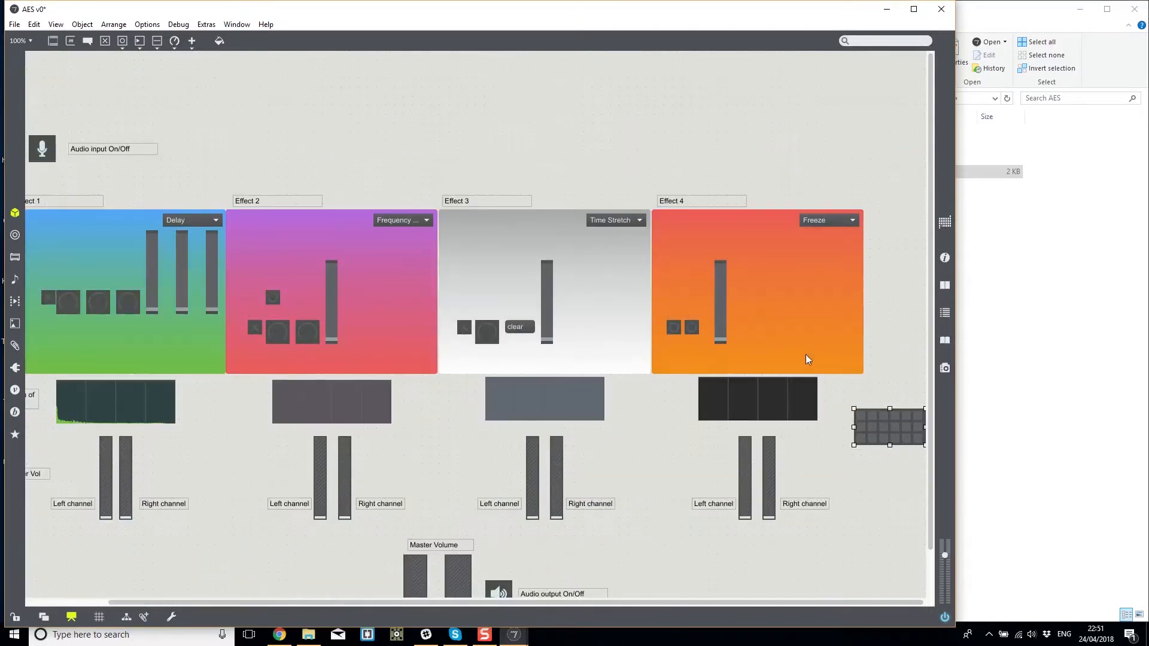
left_click_drag(901, 431, 415, 169)
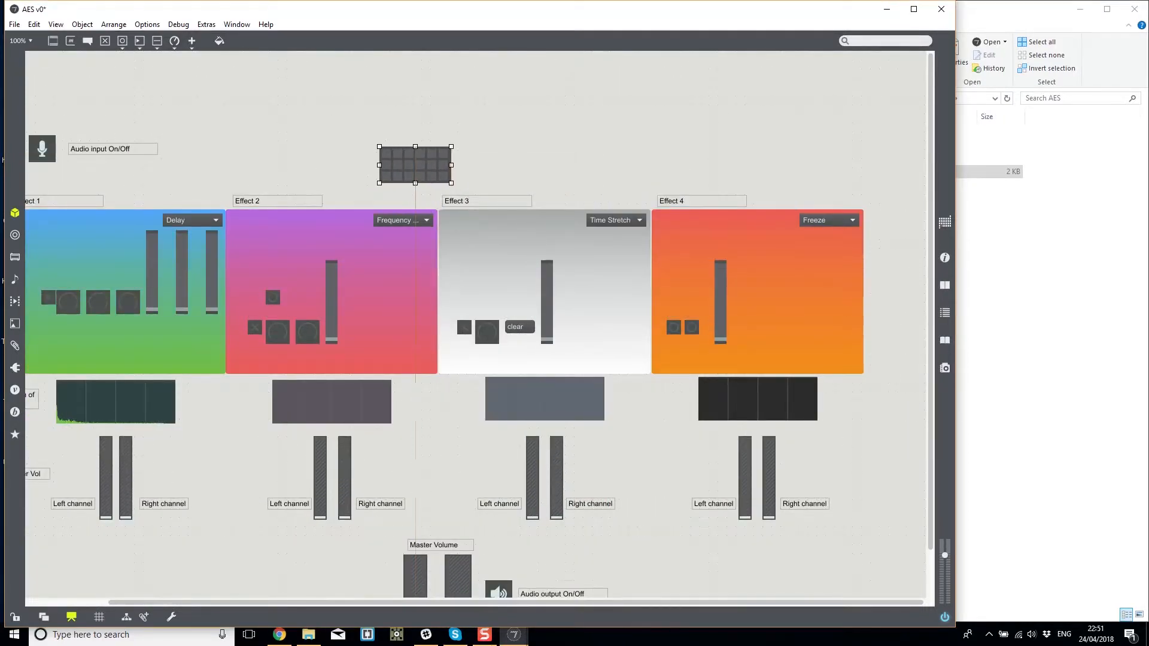
left_click(71, 617)
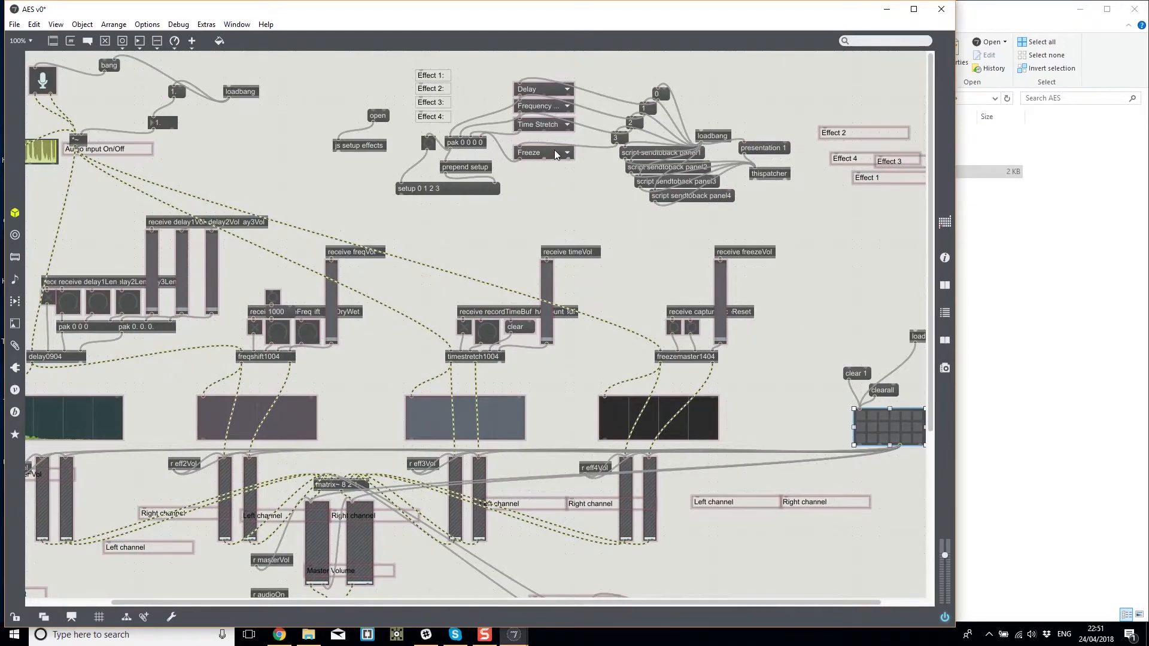
Try Time Stretch in the fourth effect menu and set it back to Freeze.
left_click(557, 154)
left_click(555, 197)
scroll(547, 159, "right", 1)
left_click(546, 155)
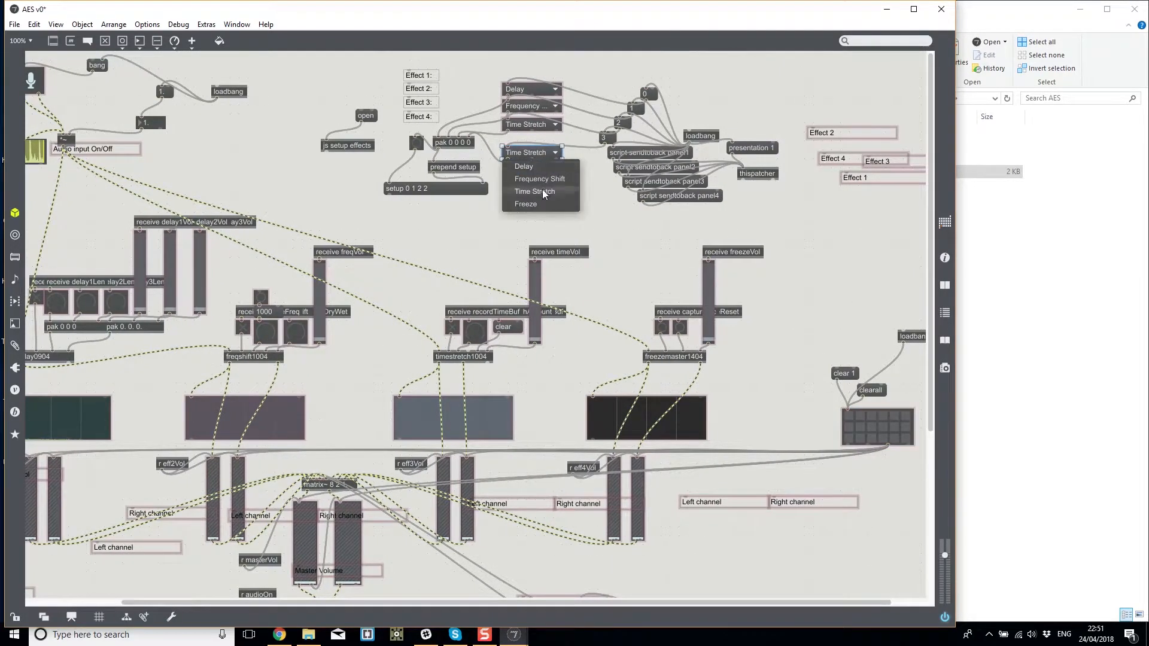
left_click(545, 205)
Remove the four effect selection menus from the presentation and save the patch.
left_click_drag(552, 171, 508, 76)
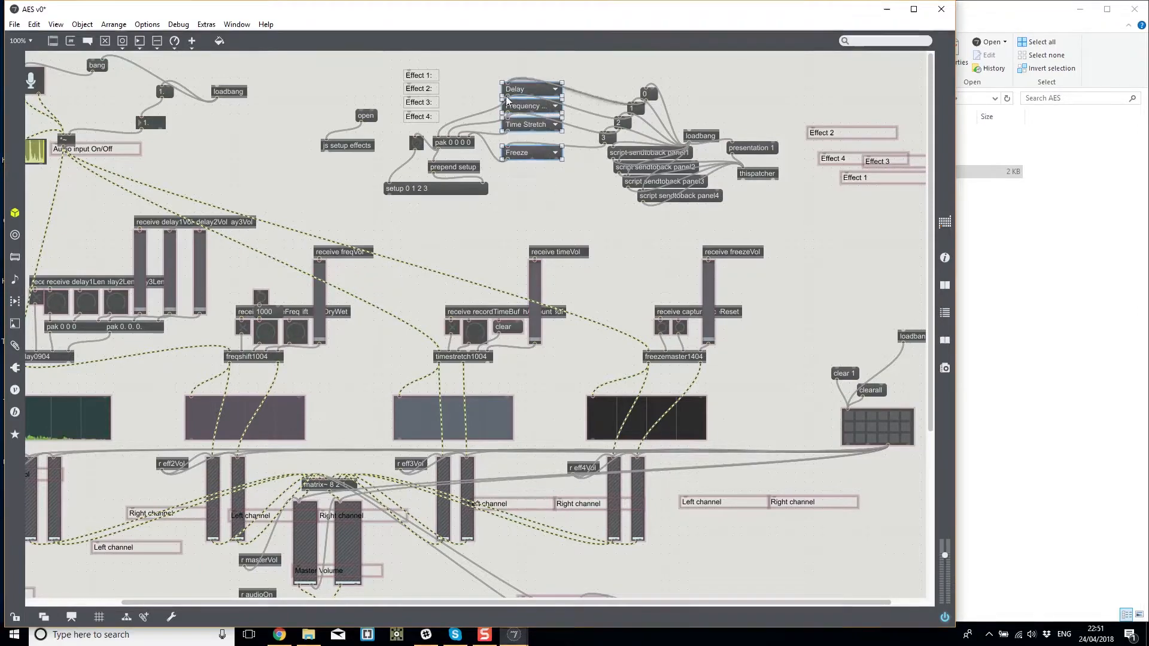
right_click(525, 127)
left_click(569, 331)
left_click(535, 217)
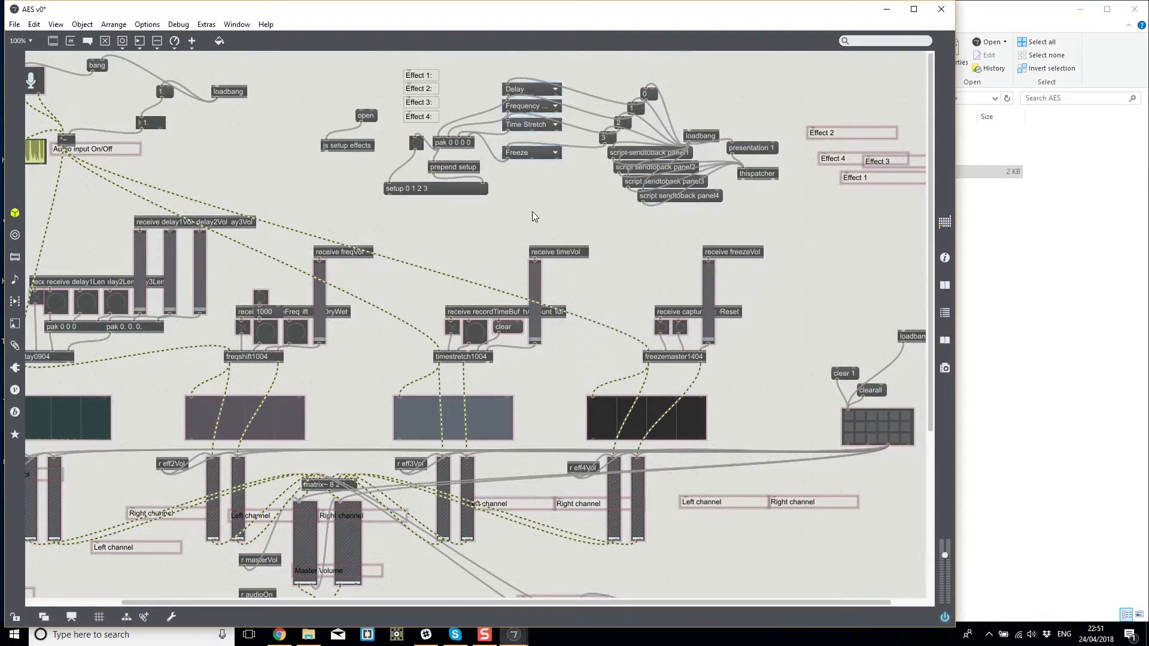
key("ctrl+s")
Duplicate the preset object beside the freezemaster1404 module and connect the copy to the effect gain sliders and master volume sliders.
left_click_drag(544, 603, 432, 597)
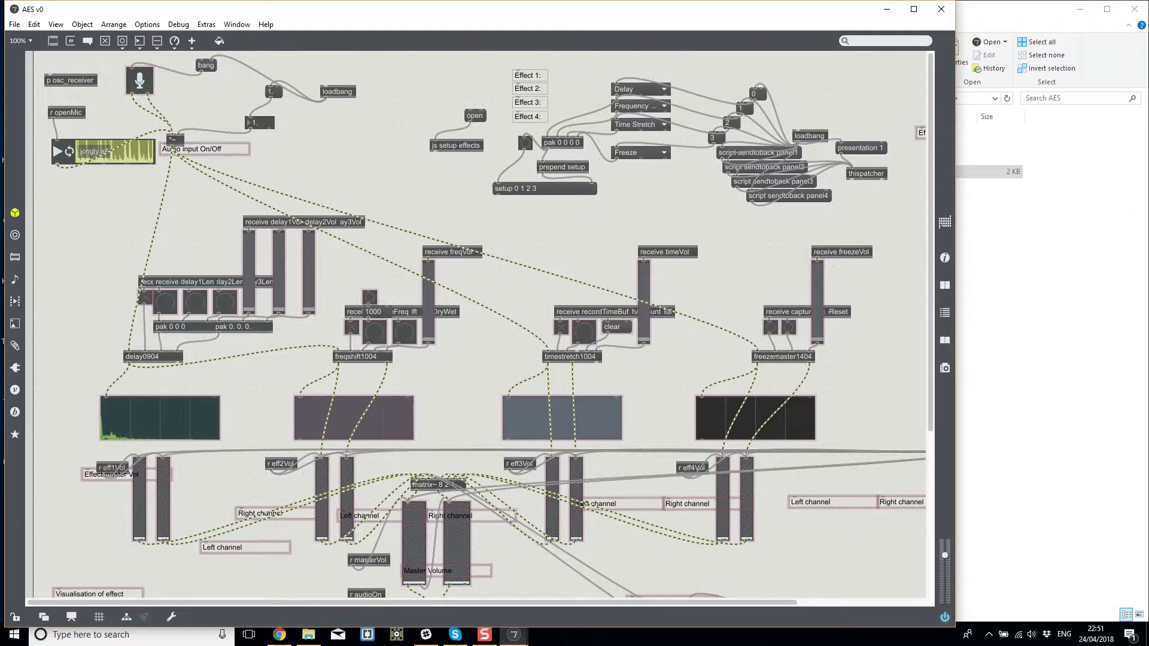
left_click_drag(531, 600, 552, 573)
left_click_drag(369, 603, 434, 598)
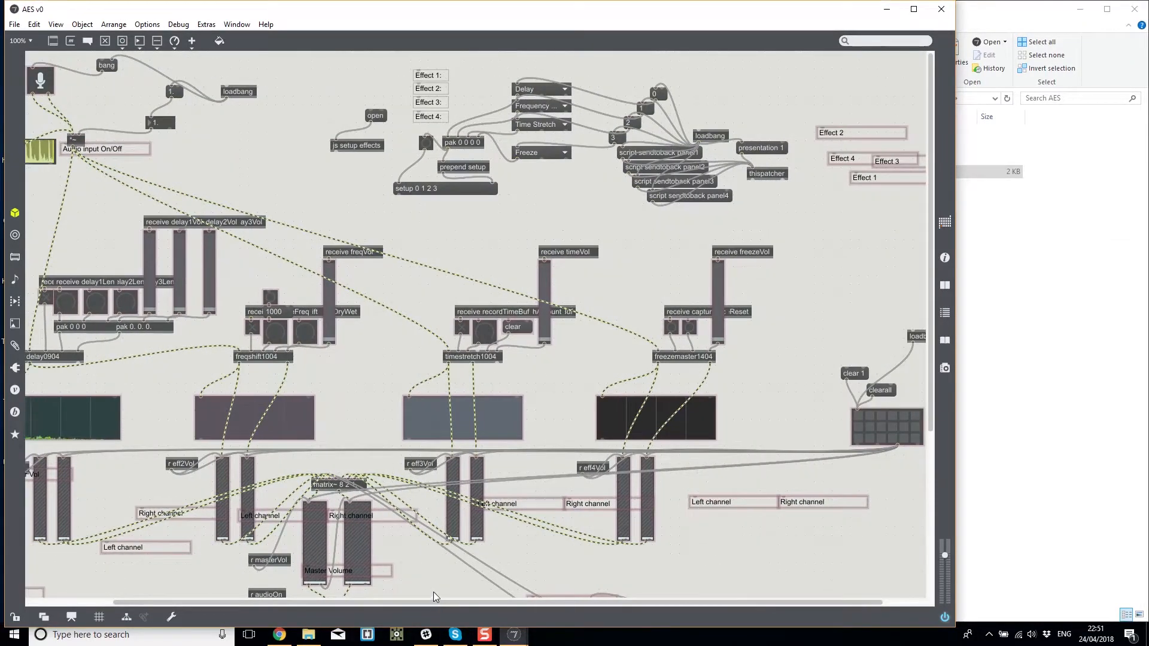
left_click(875, 426)
left_click_drag(875, 427, 648, 459)
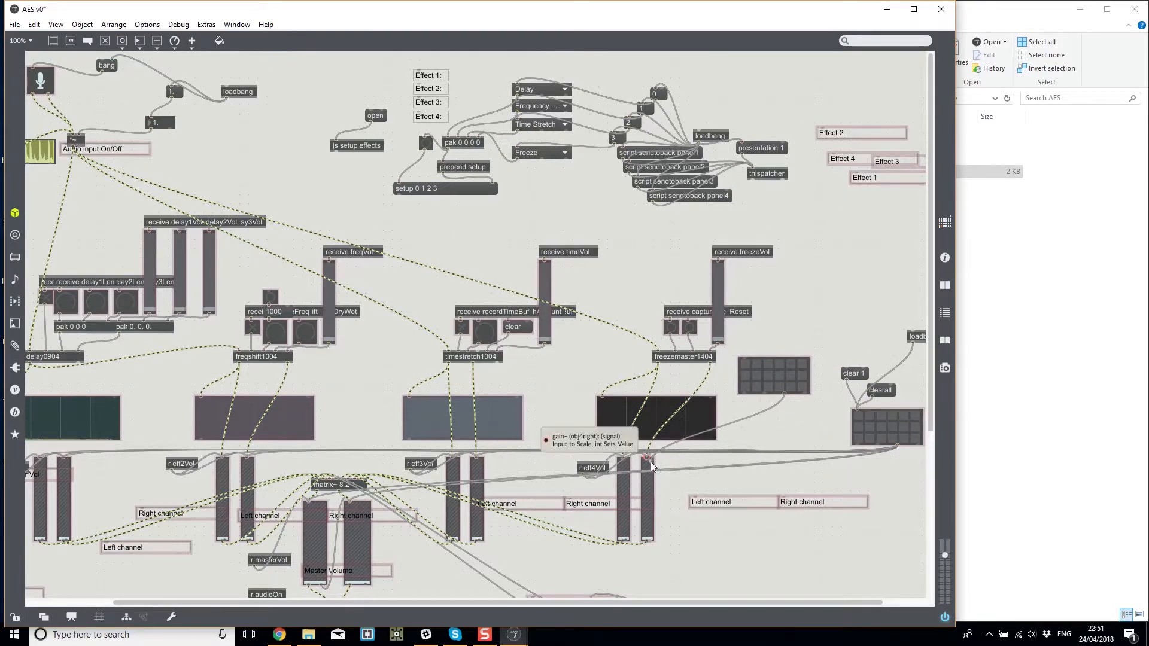
left_click_drag(784, 394, 45, 463)
left_click(45, 463, "shift")
left_click(310, 506, "shift")
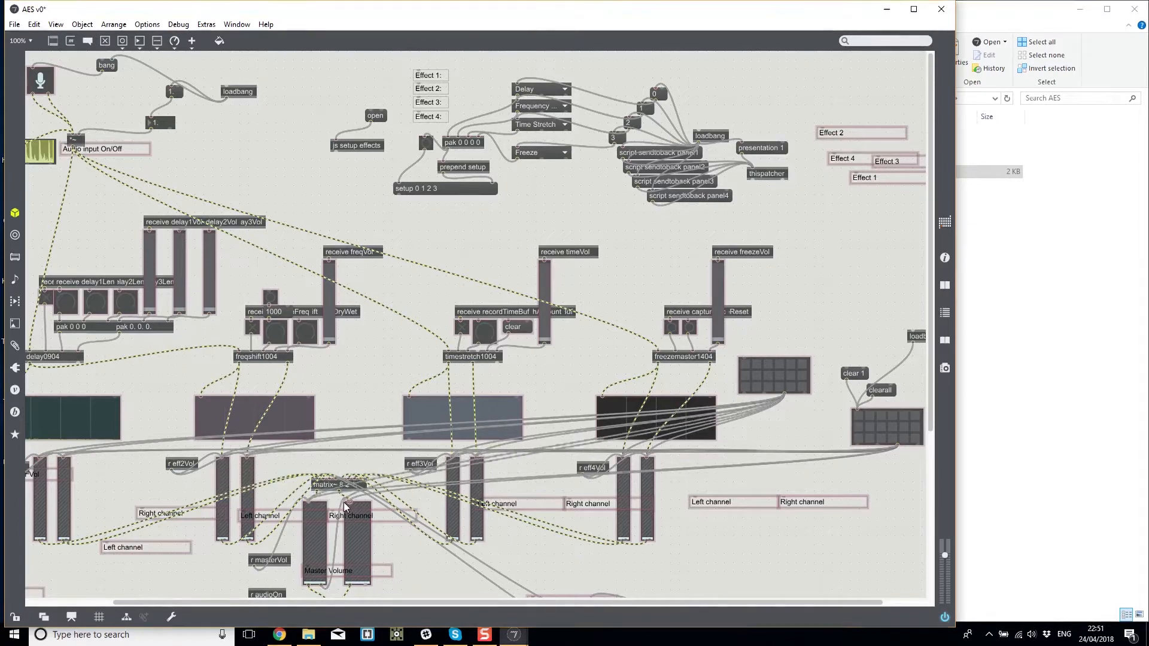
Move the duplicated preset beside the delay0904 module and connect it to the delay toggle, the three length dials and the three volume sliders.
left_click_drag(780, 375, 149, 373)
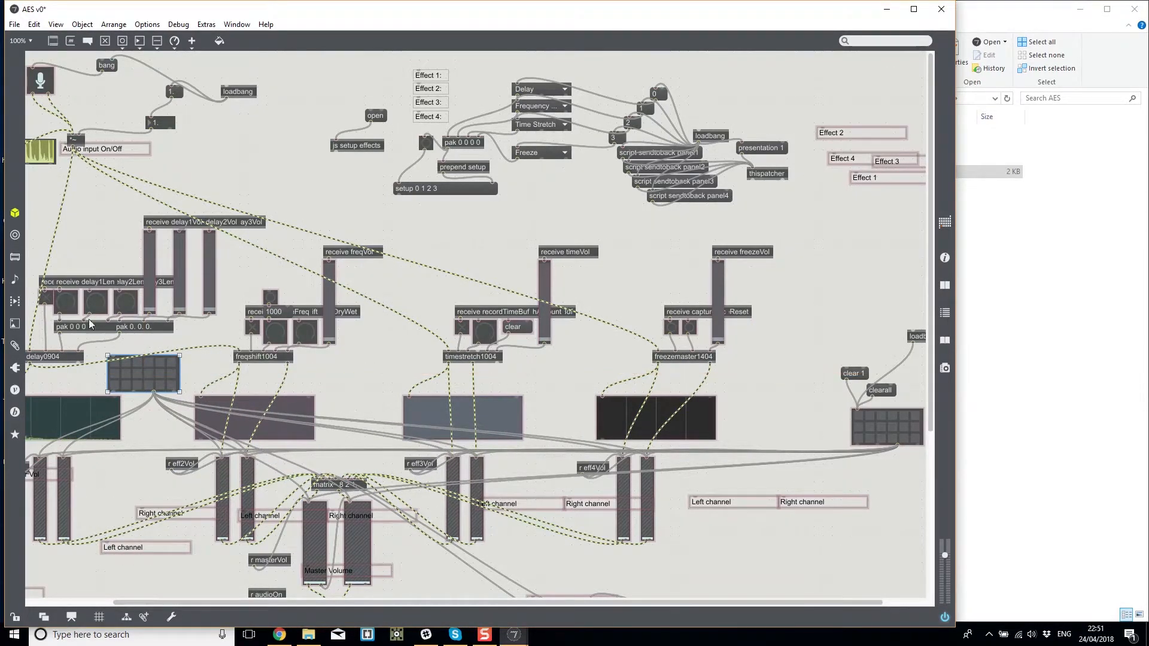
left_click(114, 392)
left_click(45, 290, "shift")
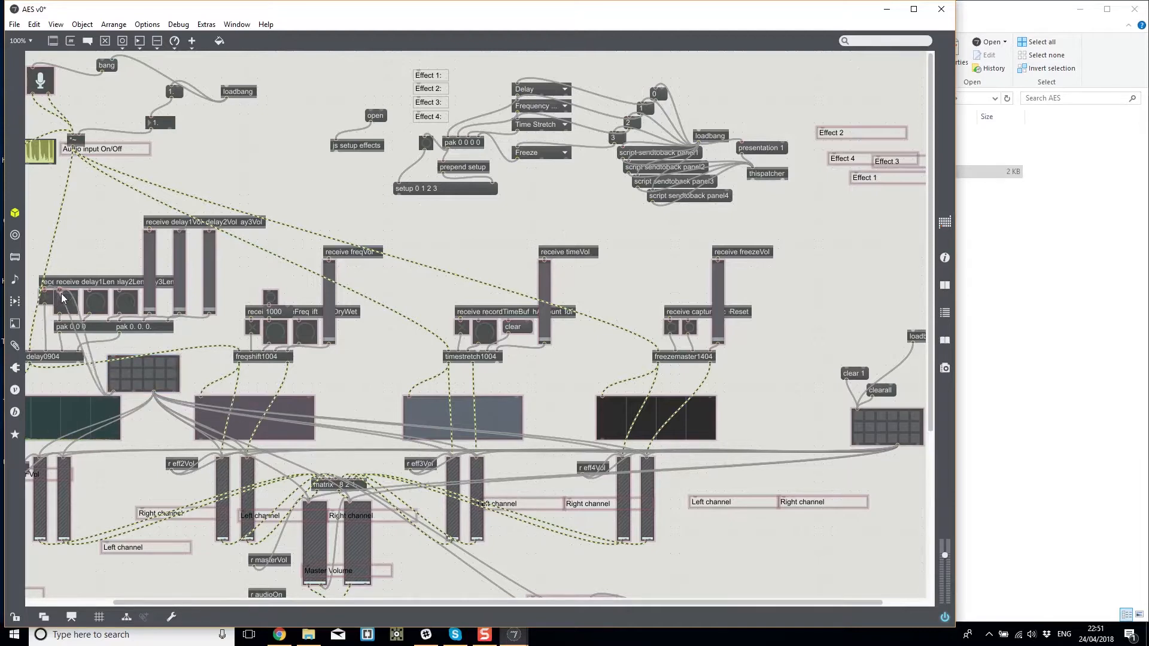
left_click(60, 290, "shift")
left_click(90, 290, "shift")
left_click(119, 290, "shift")
left_click(149, 230, "shift")
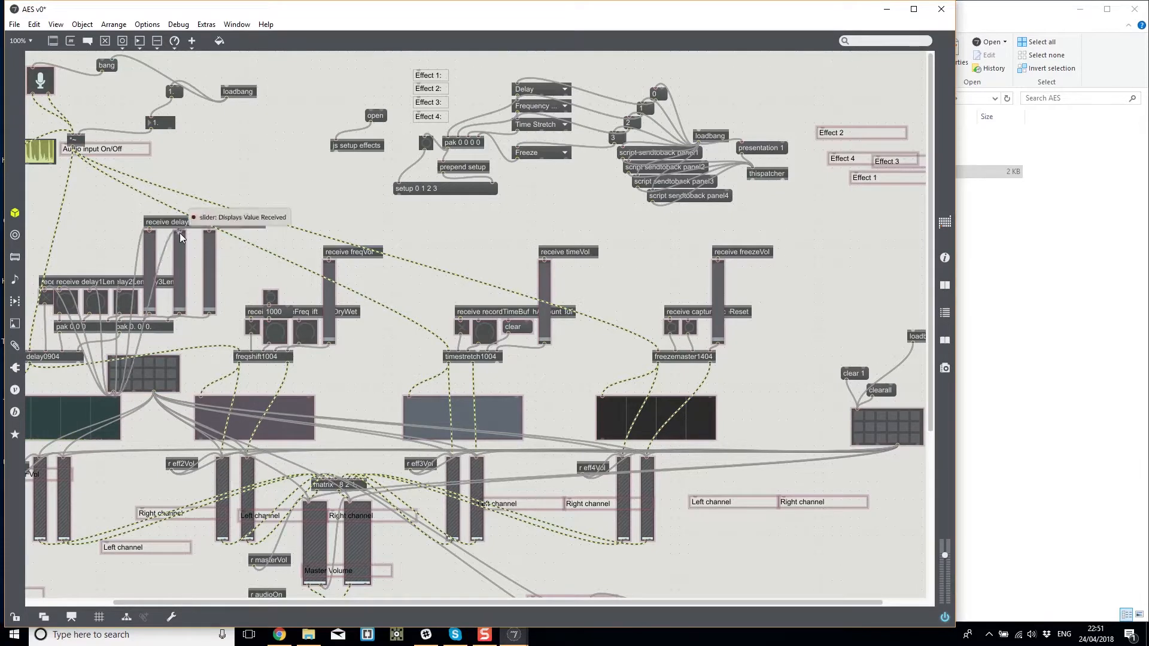
left_click(179, 230, "shift")
left_click(214, 329)
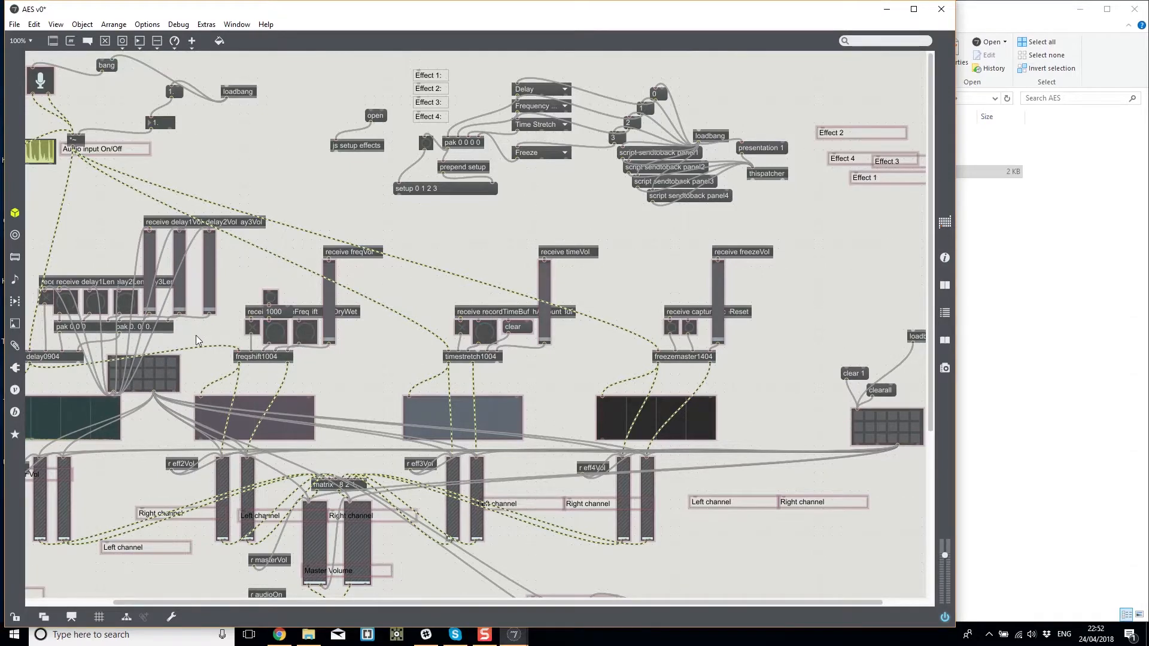
Switch the delay on, raise its three dials and volume sliders, and store the settings in the delay preset's first slot.
mouse_move(132, 385)
left_mouse_down()
mouse_move(108, 234)
mouse_move(146, 367)
left_mouse_up()
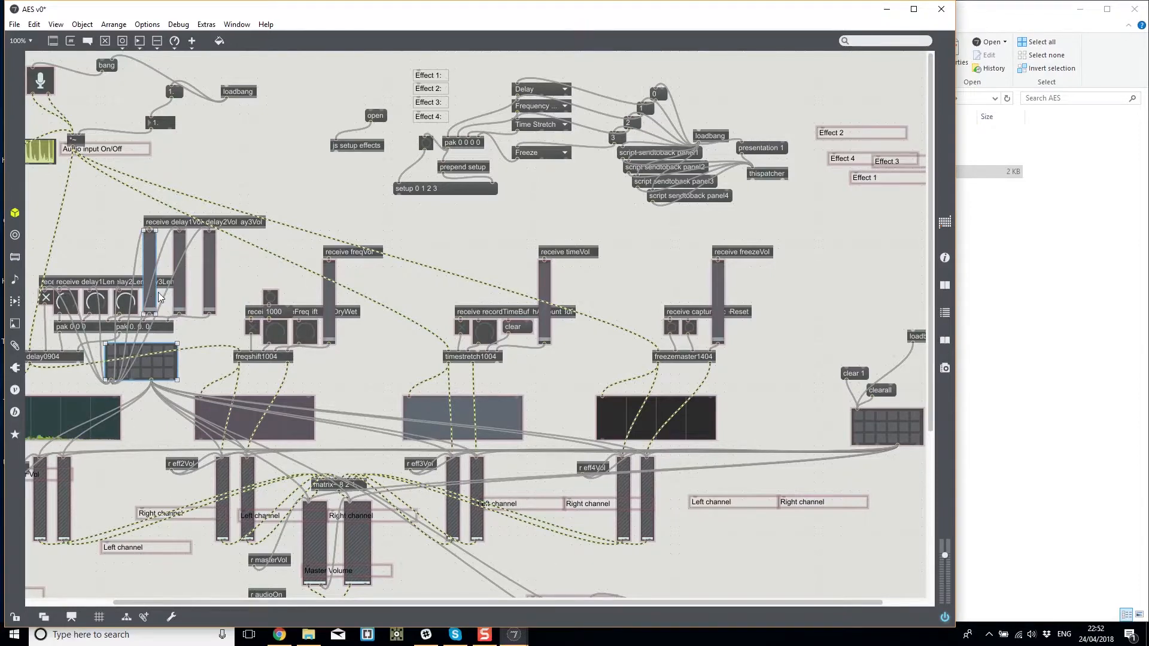
left_click(150, 264, "shift")
left_click(149, 261, "shift")
left_click(149, 253, "ctrl")
left_click_drag(180, 255, 181, 270)
left_click(209, 292)
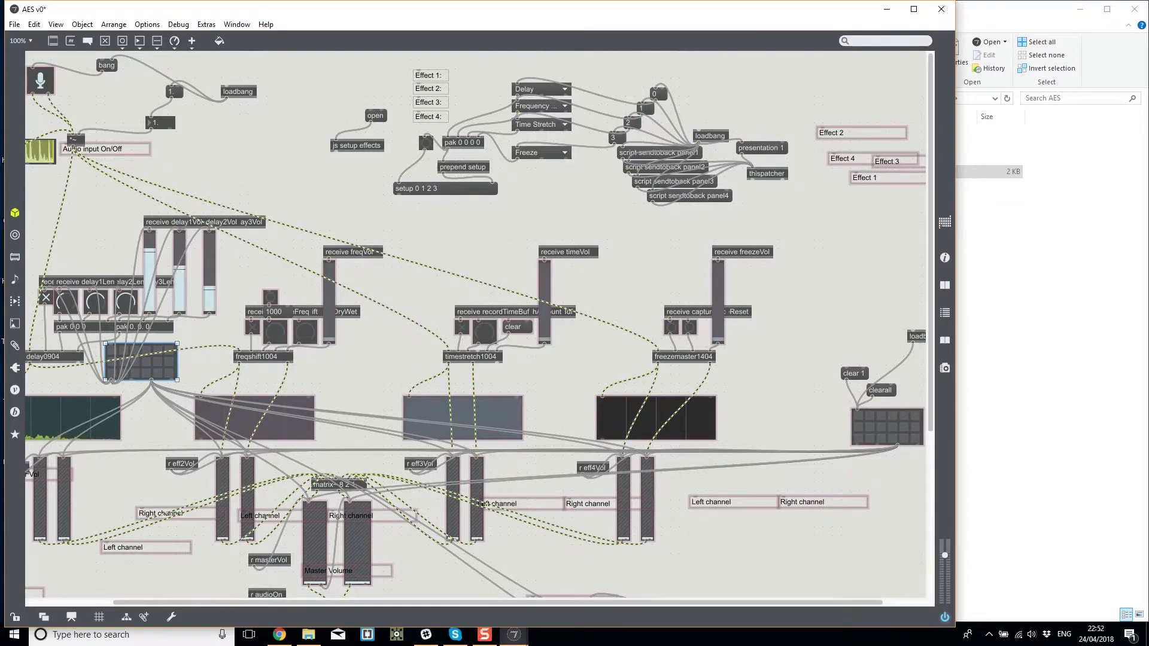
left_click(113, 355, "shift")
Reset the delay dials and volume sliders to zero, and recall the delay preset's first and second slots.
left_click_drag(63, 307, 93, 354)
left_click_drag(121, 298, 120, 350)
left_click_drag(153, 243, 204, 313)
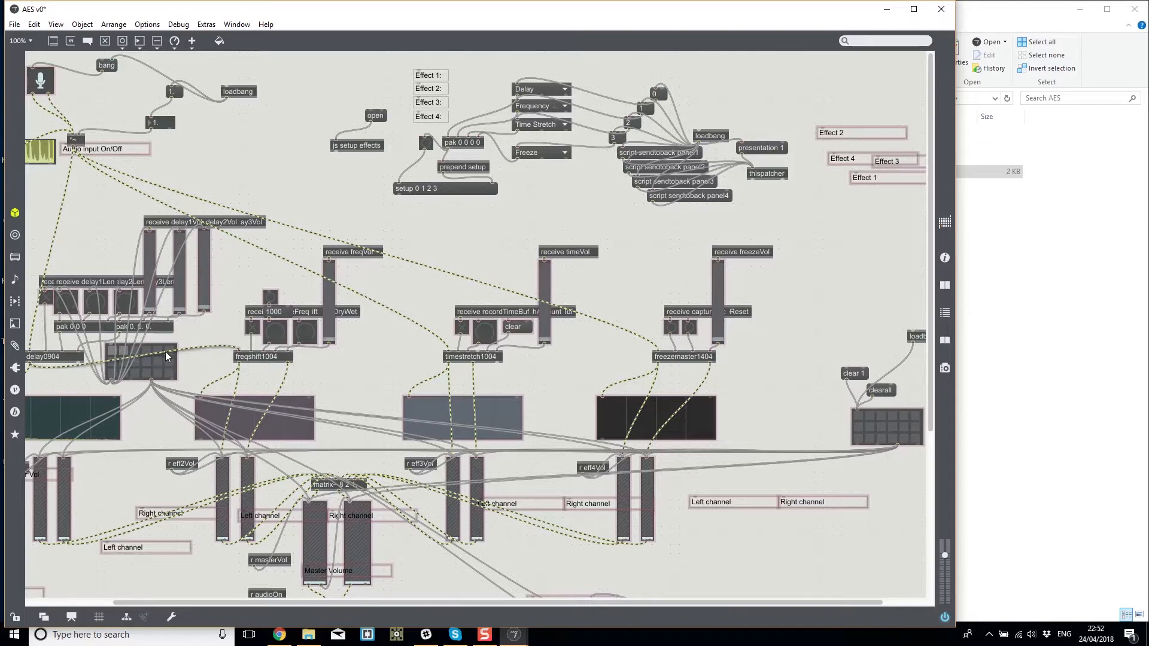
left_click(118, 350)
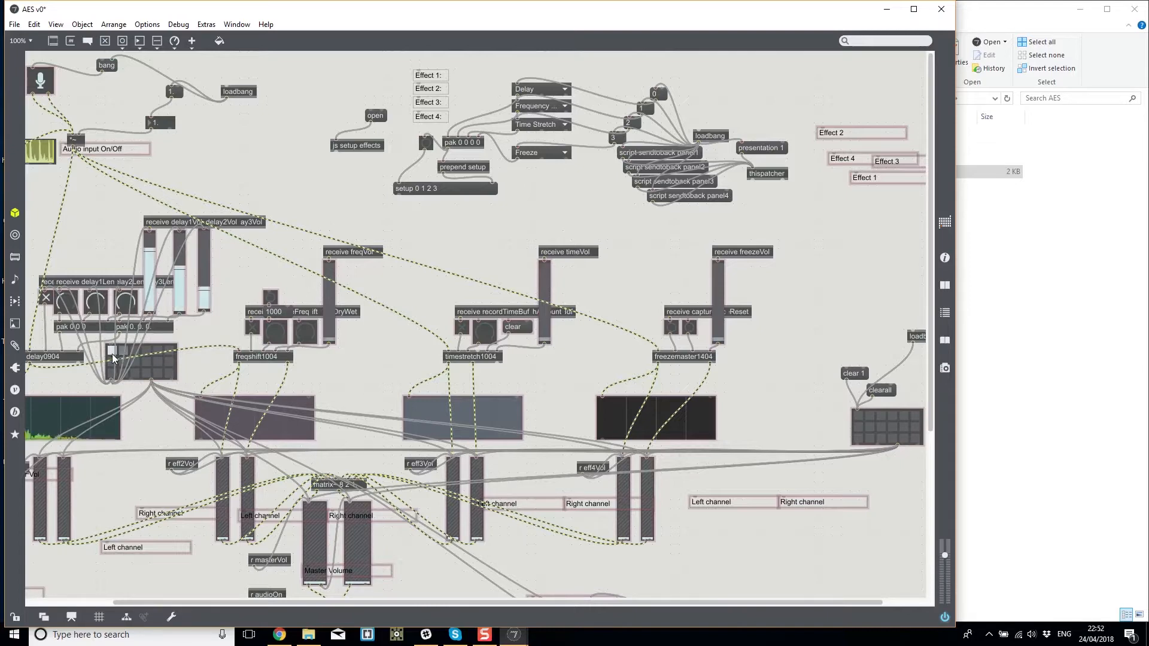
left_click(123, 352)
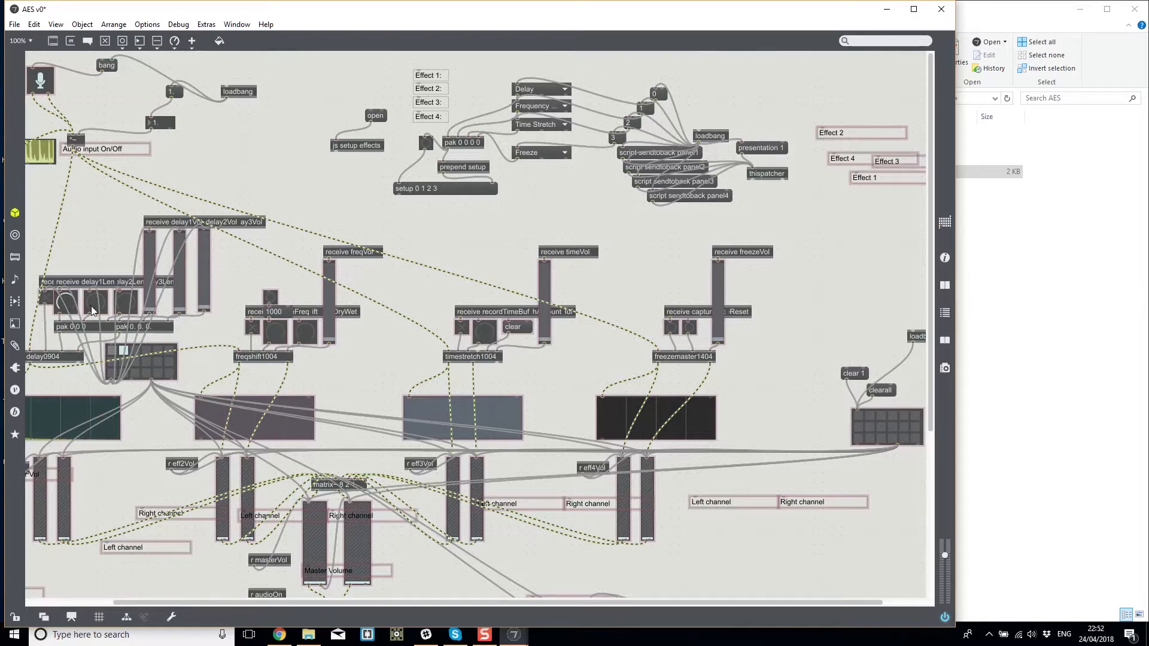
Raise a delay dial and the first volume slider, store the state in the main preset's first slot, and test recalling both presets.
left_click_drag(92, 306, 149, 260)
left_click(858, 416, "shift")
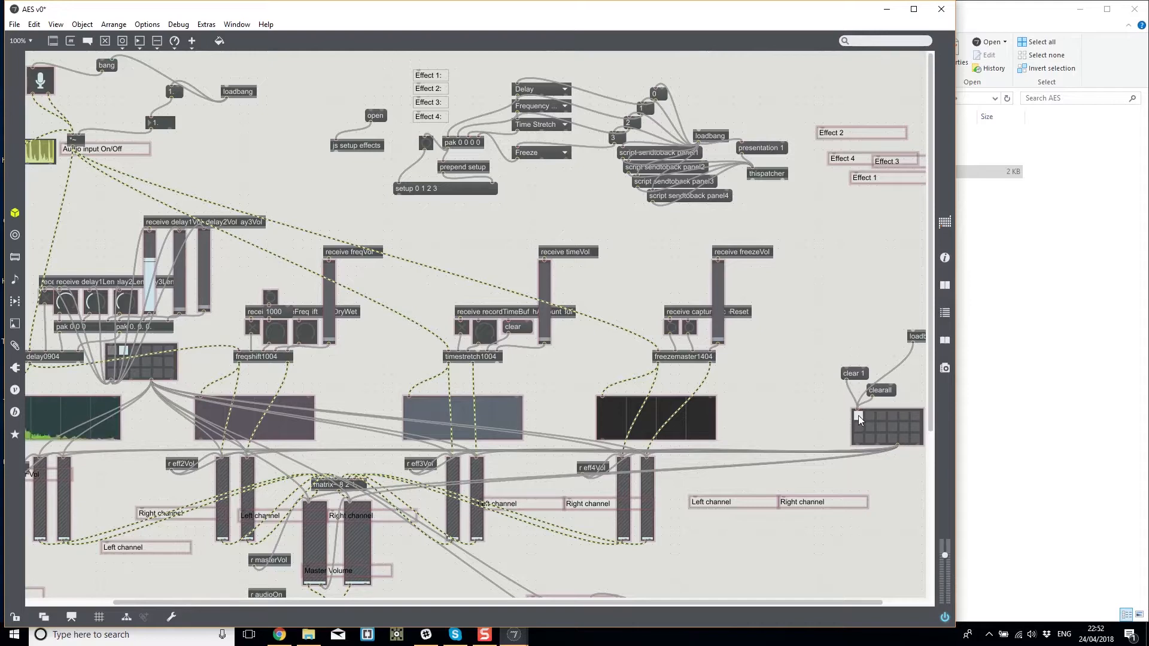
left_click(114, 354)
left_click(124, 351)
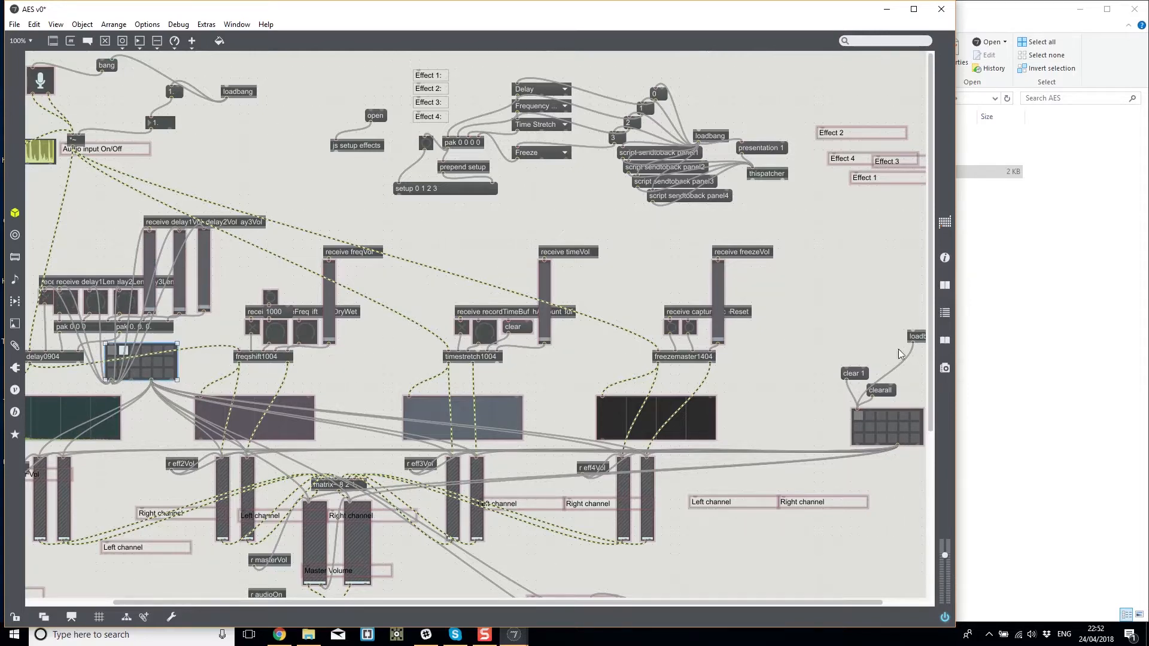
left_click(859, 419)
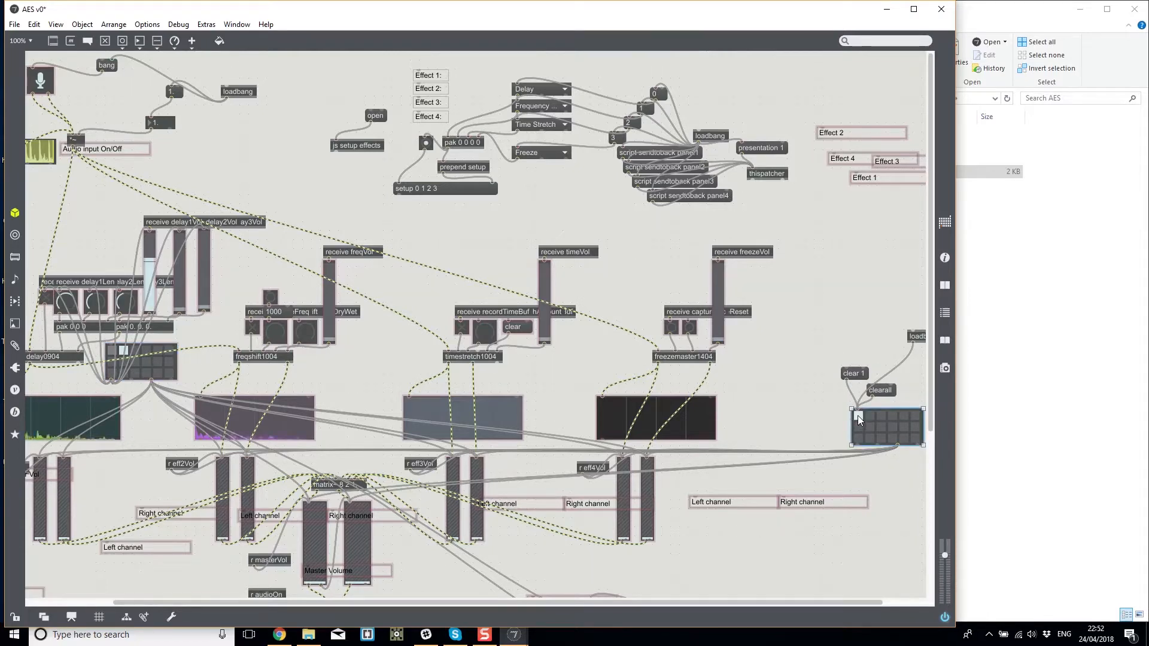
left_click(113, 352)
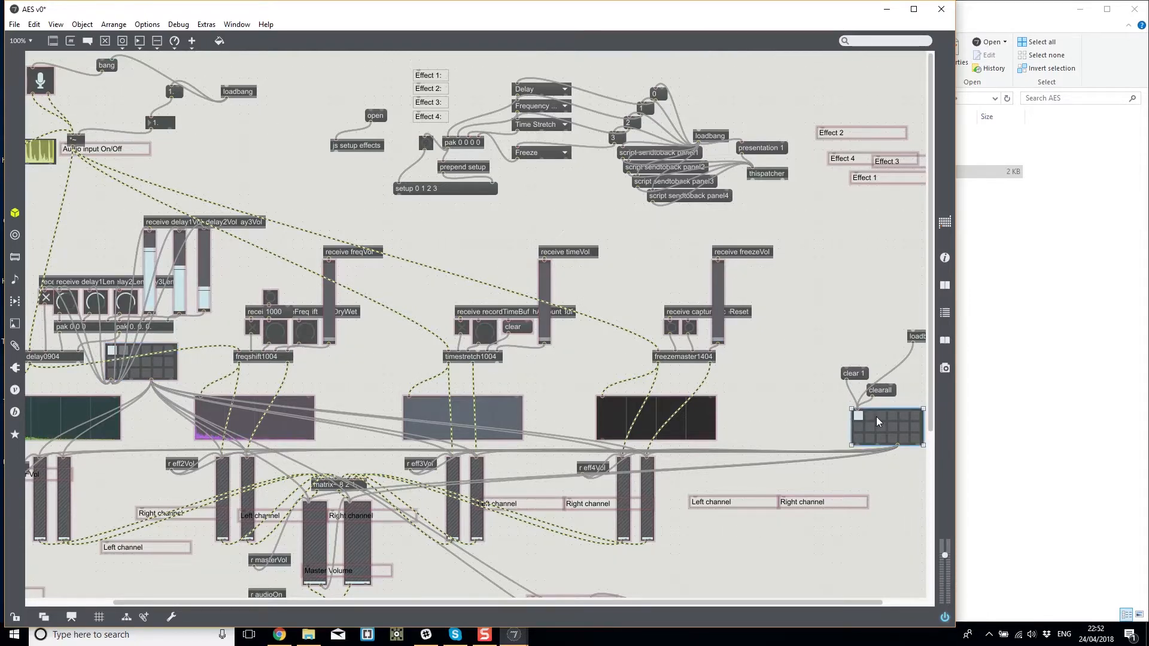
Zero the delay controls again, store that state in the main preset's second slot, and recall the main preset's first two slots.
left_click(46, 298)
left_click_drag(63, 302, 118, 326)
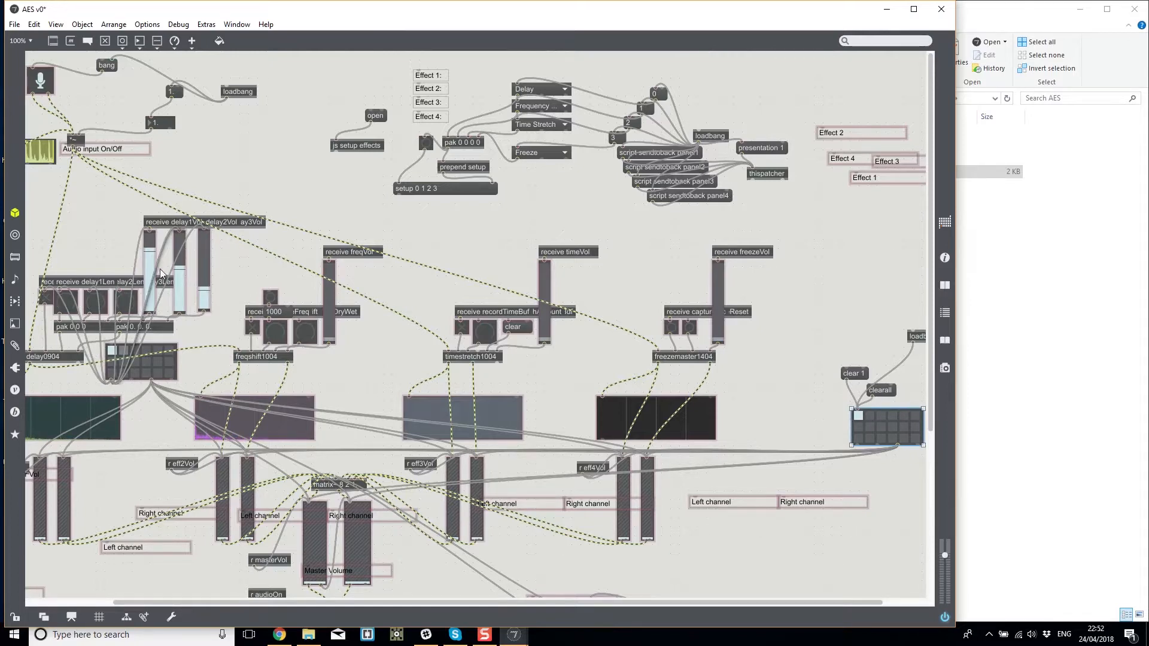
left_click_drag(151, 263, 204, 313)
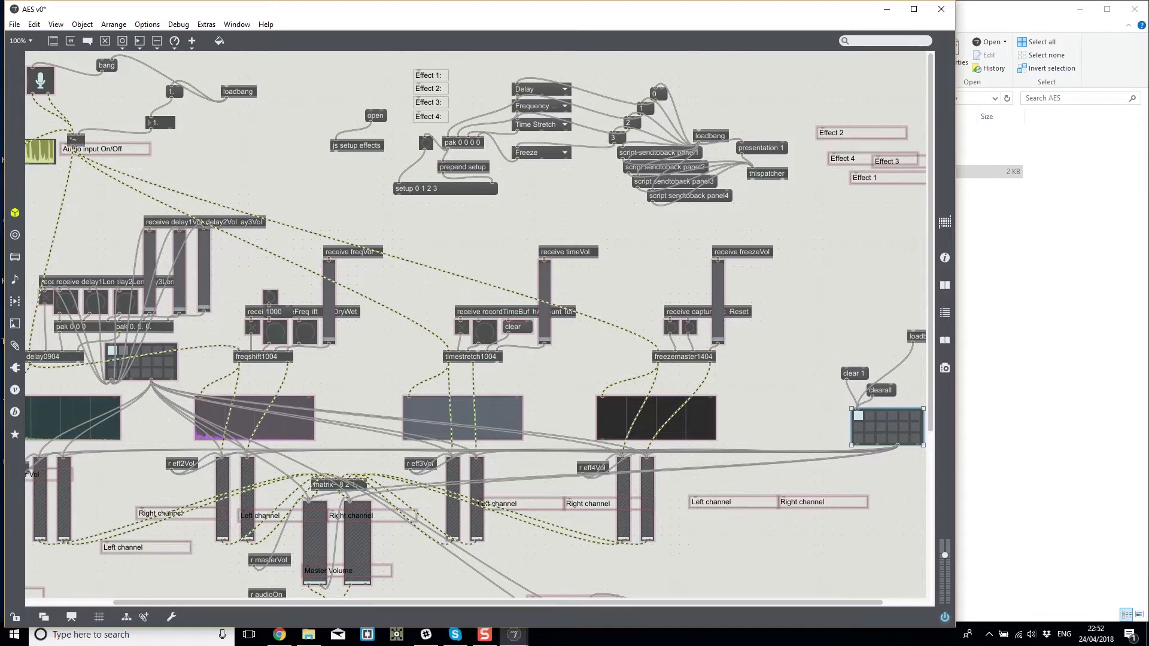
left_click(863, 419, "shift")
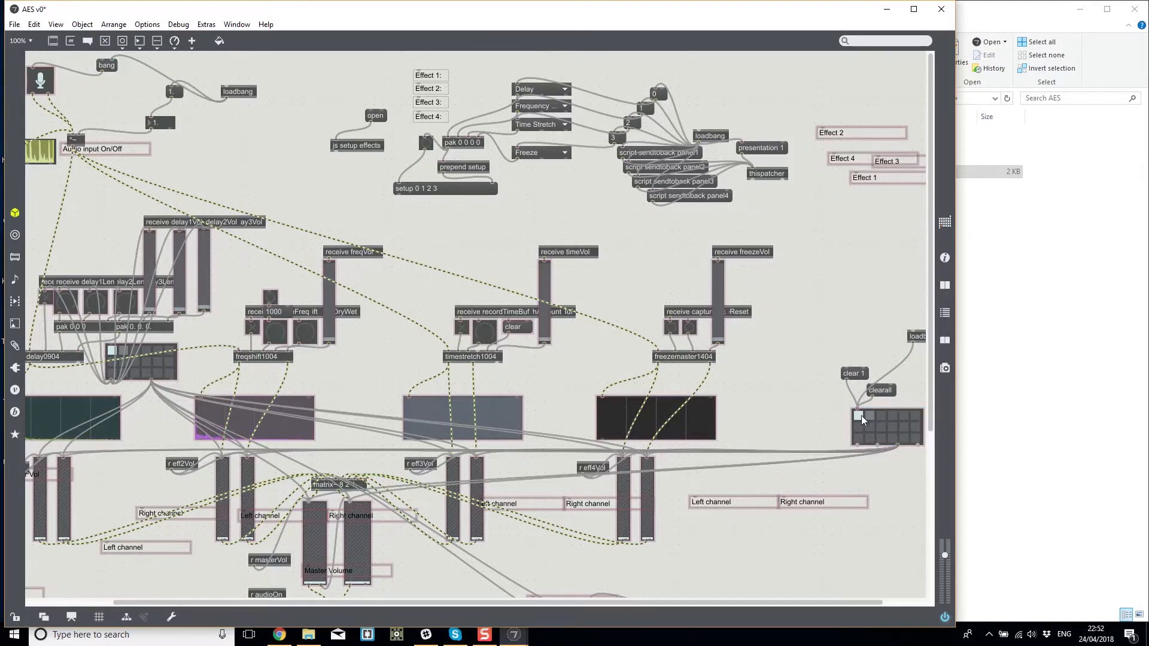
left_click(863, 419)
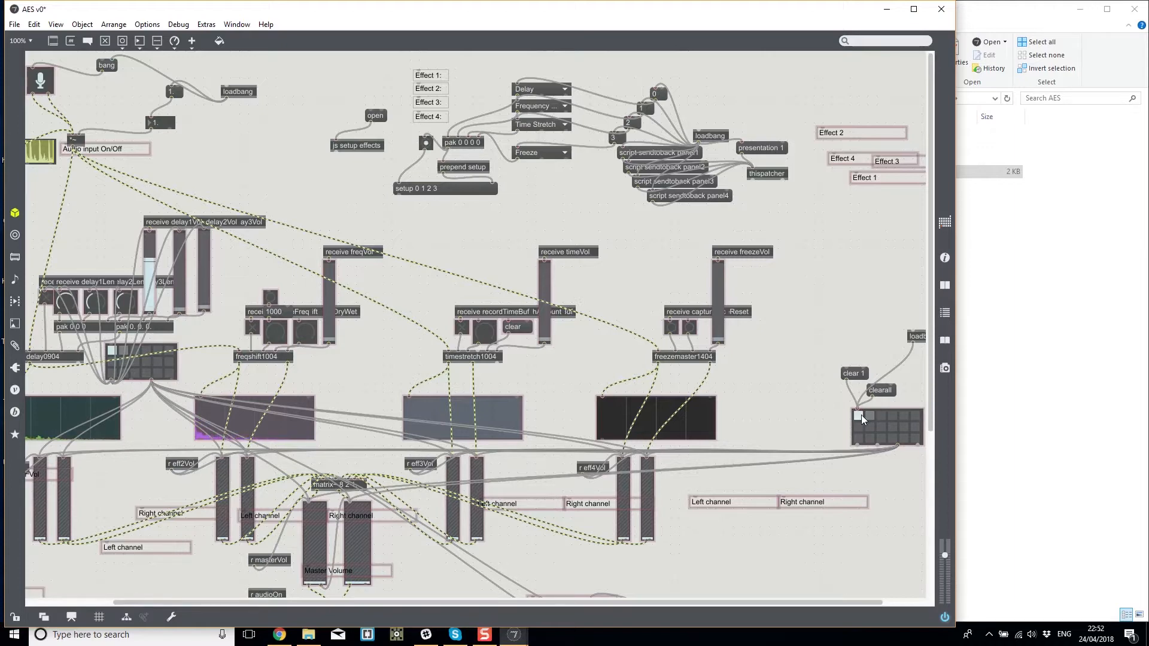
left_click(871, 417)
Alternate between the first two slots of the delay preset and the main preset to compare how each recalls the delay controls.
left_click(123, 351)
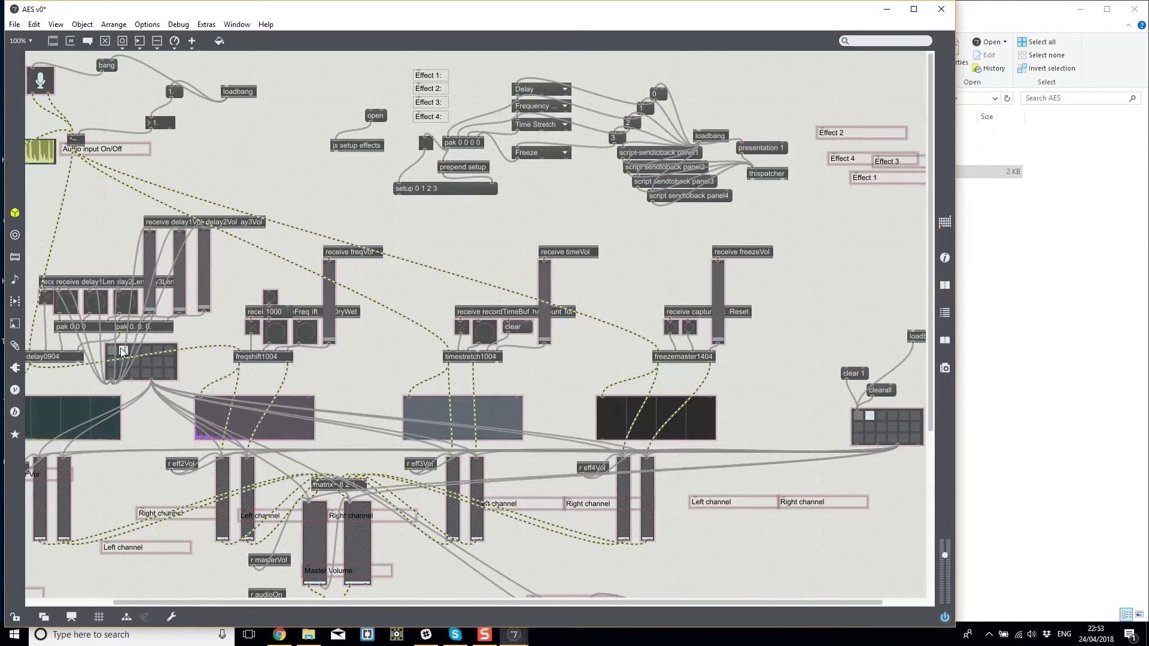
left_click(112, 351)
left_click(122, 351)
left_click(111, 351)
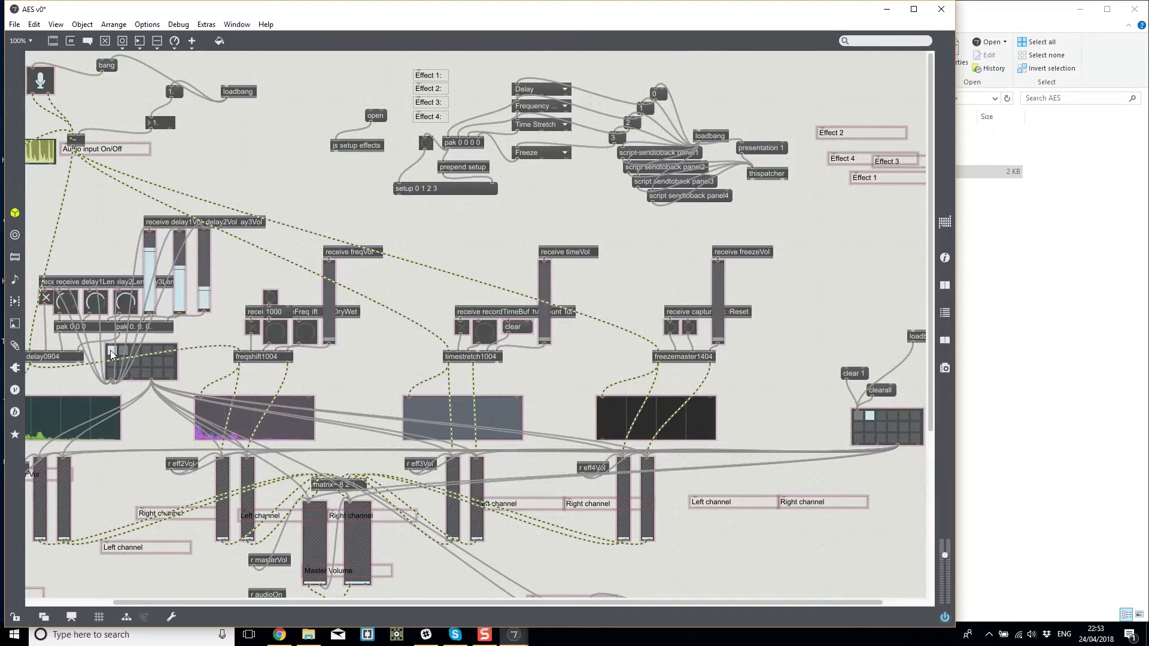
left_click(860, 418)
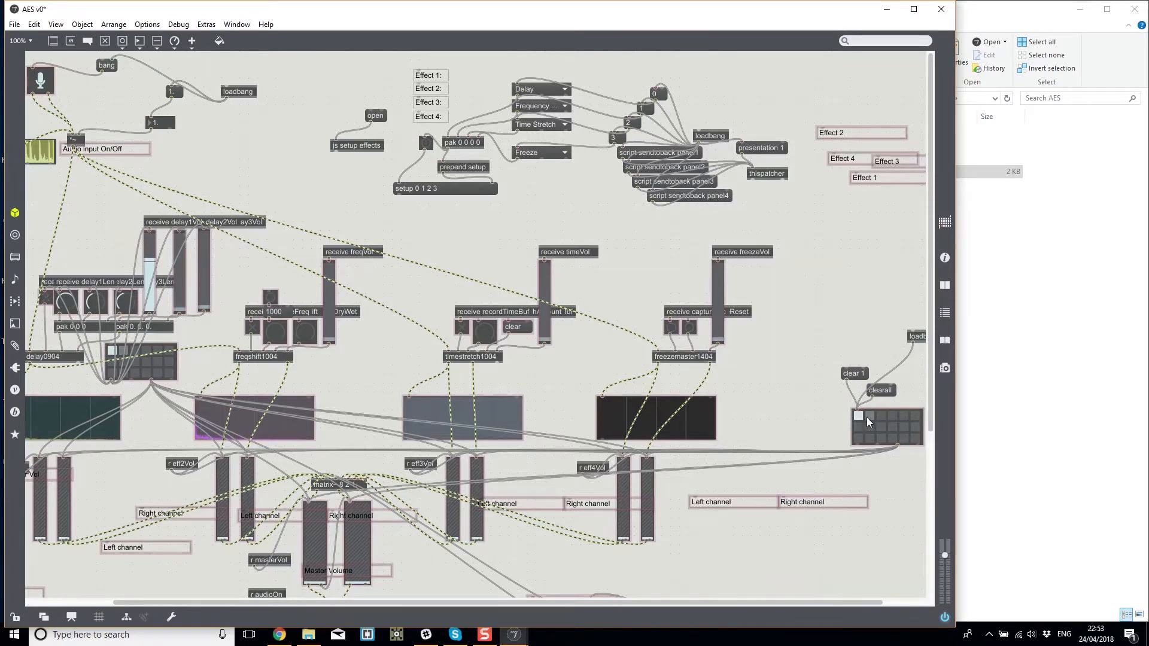
left_click(868, 418)
left_click(862, 417)
left_click(868, 417)
left_click(859, 419)
left_click(868, 417)
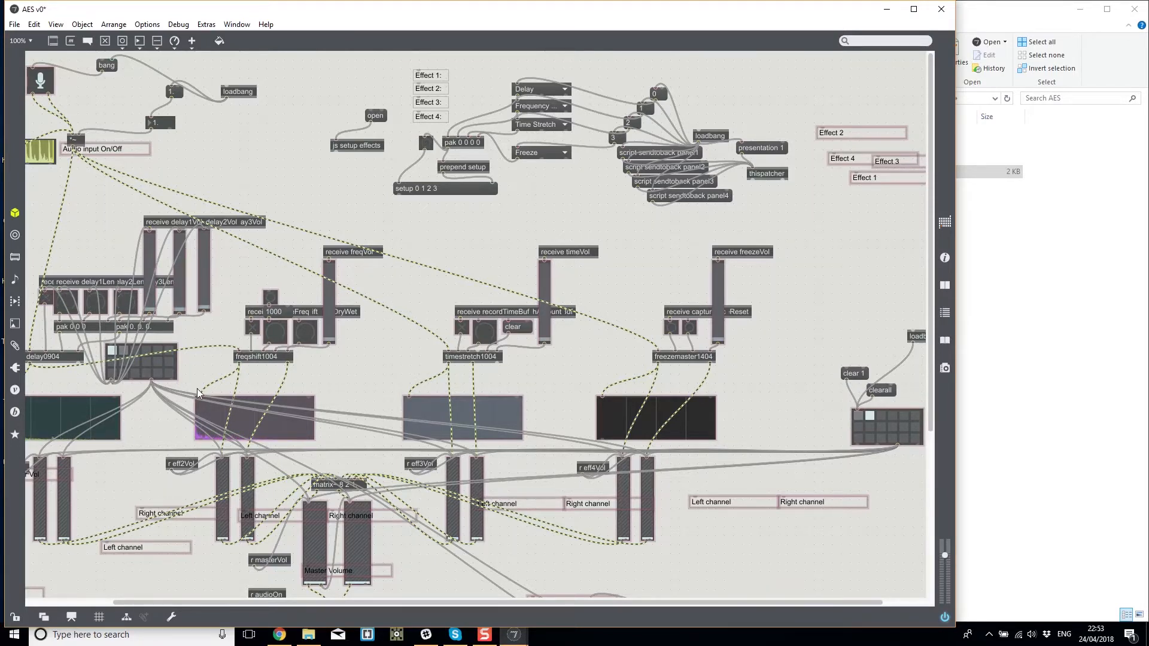
left_click(111, 351)
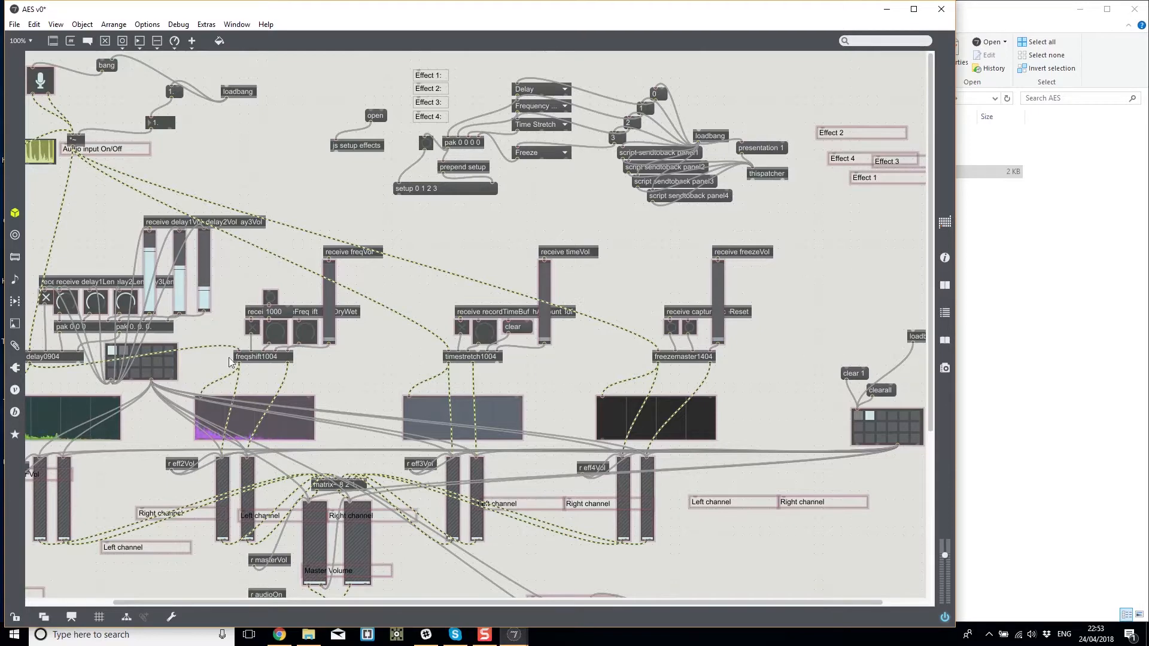
left_click(867, 414)
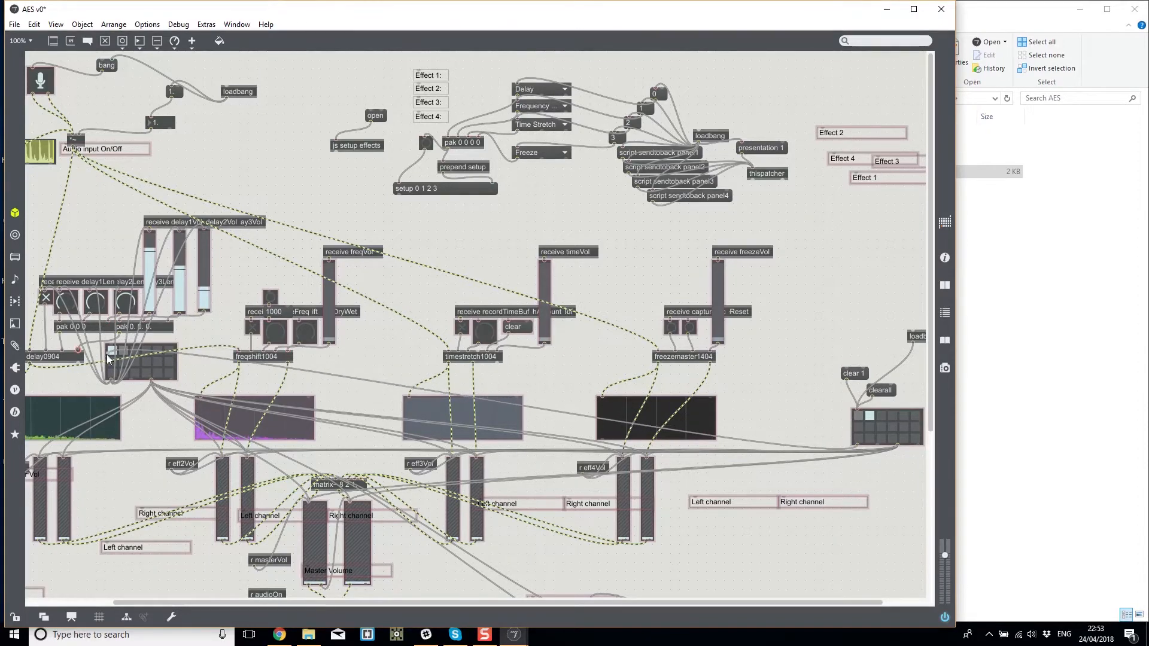
Shrink the delay preset object to a single short row of slots.
scroll(813, 446, "right", 1)
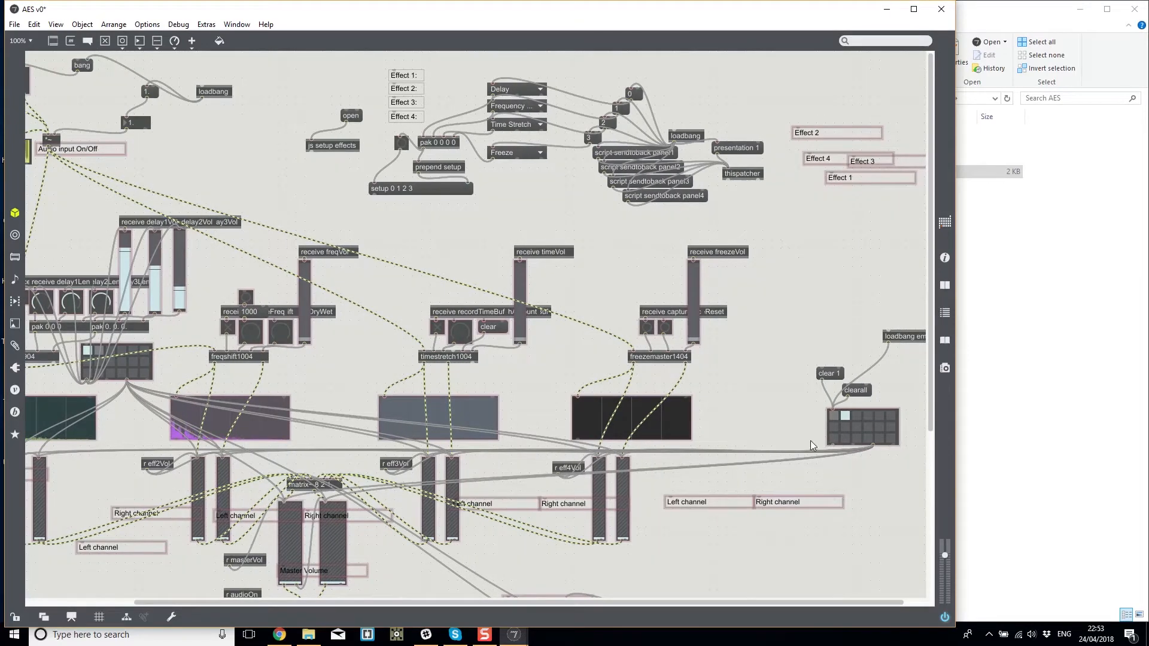
left_click_drag(741, 603, 573, 592)
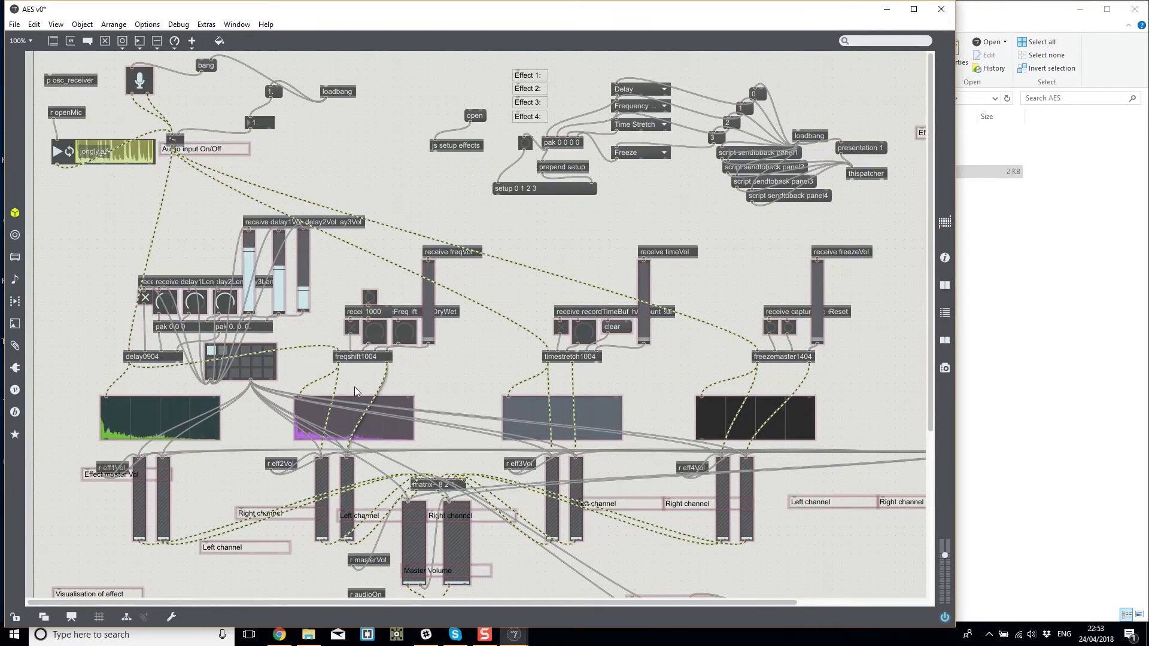
left_click_drag(276, 379, 252, 357)
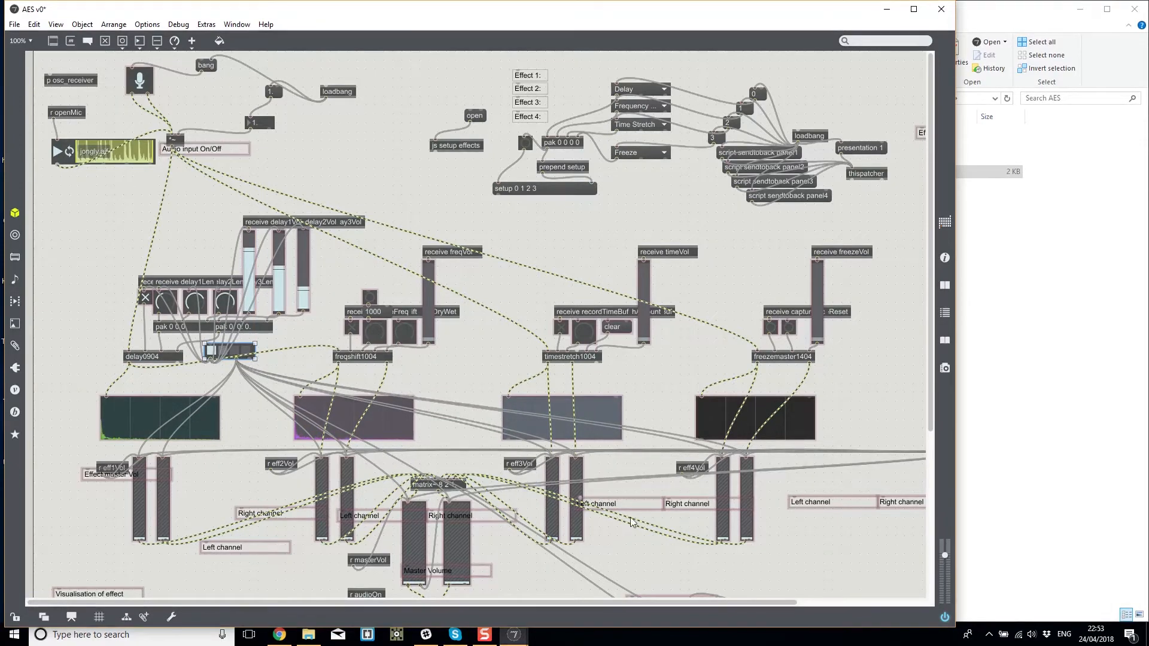
Connect the clearall message to the delay preset and trigger it to erase the stored slots of both presets.
scroll(718, 539, "right", 5)
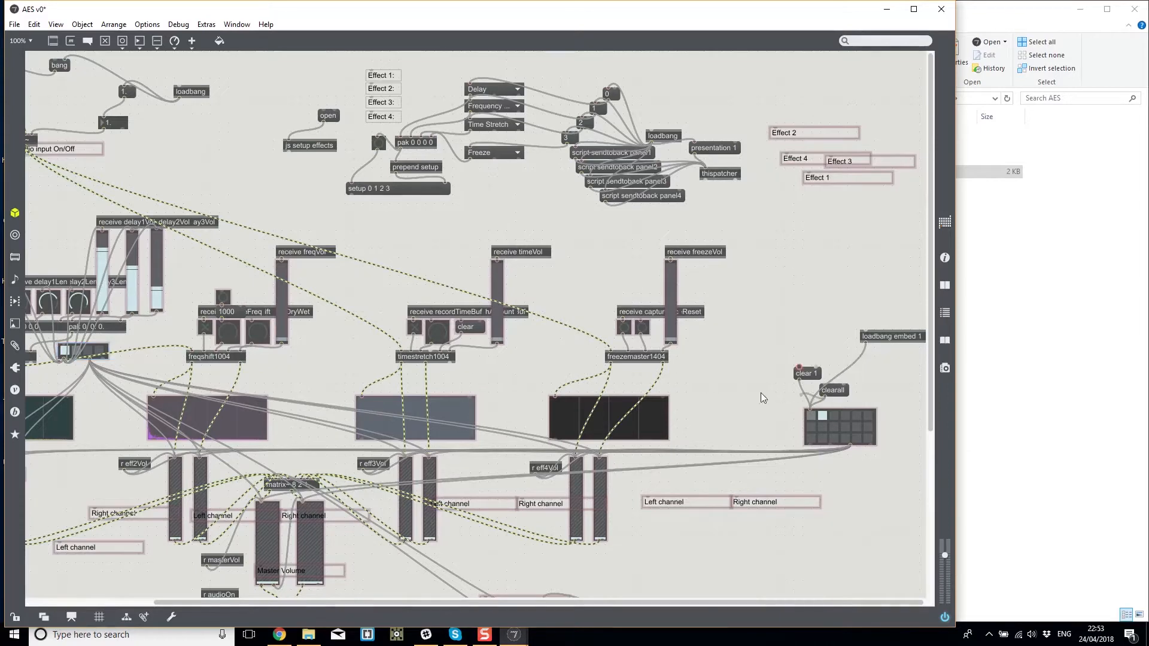
left_click_drag(761, 394, 67, 342)
left_click(842, 394, "ctrl")
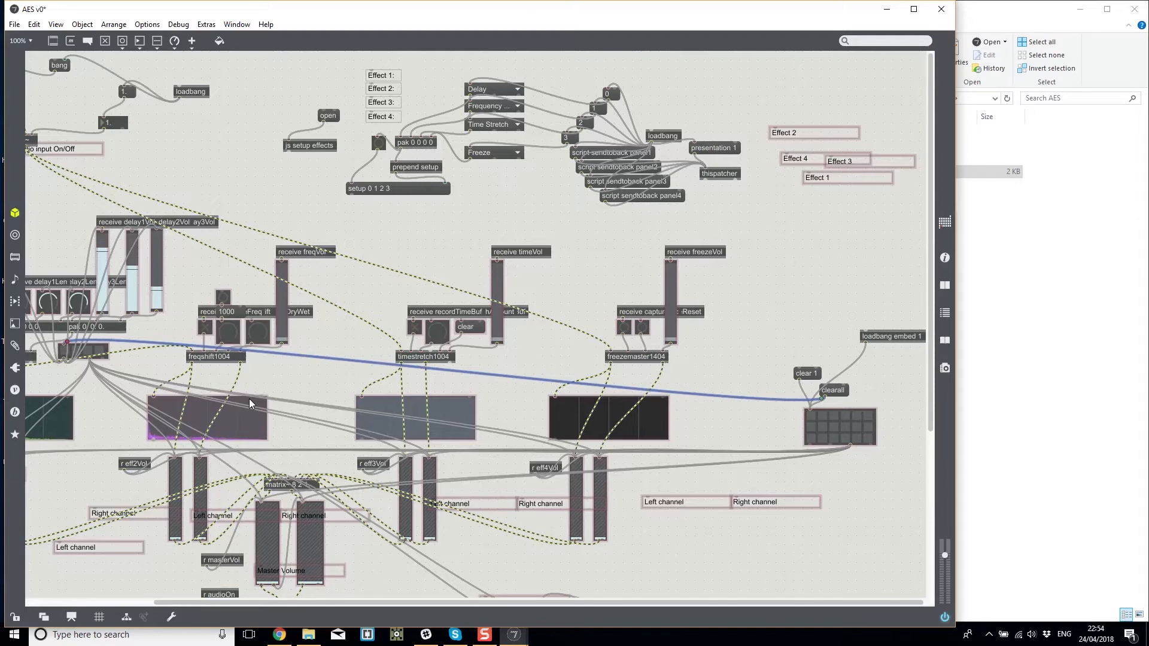
Open the help for the preset object and review its include, pattrstorage and appearance pages.
left_click(89, 349, "alt")
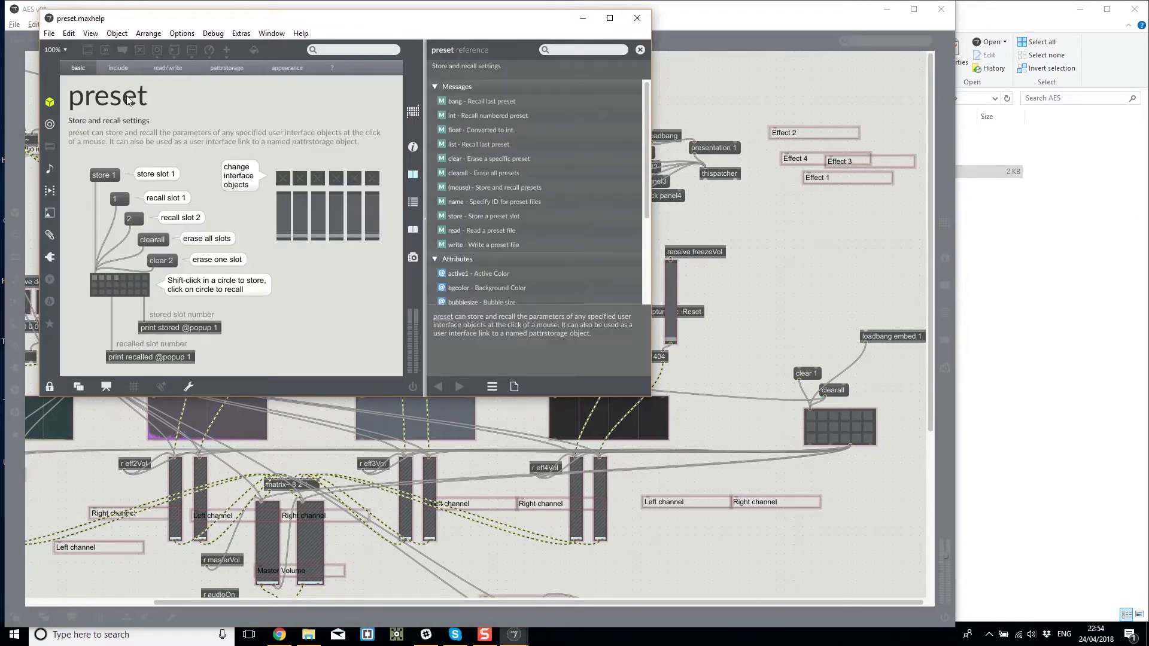
left_click(119, 69)
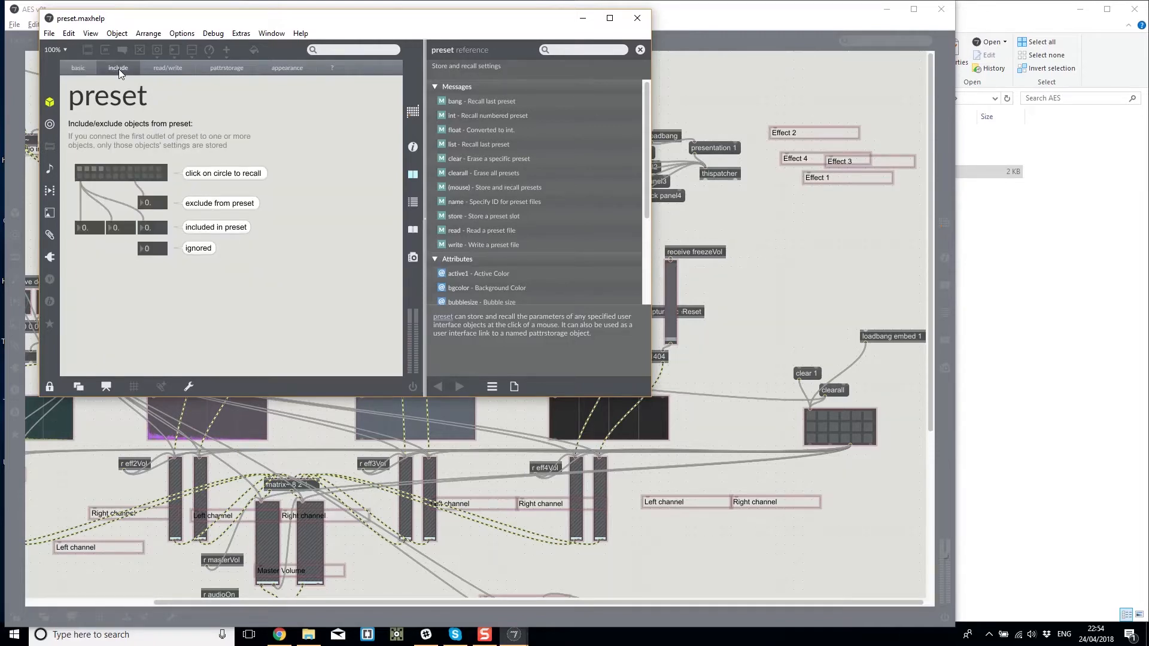
left_click(208, 70)
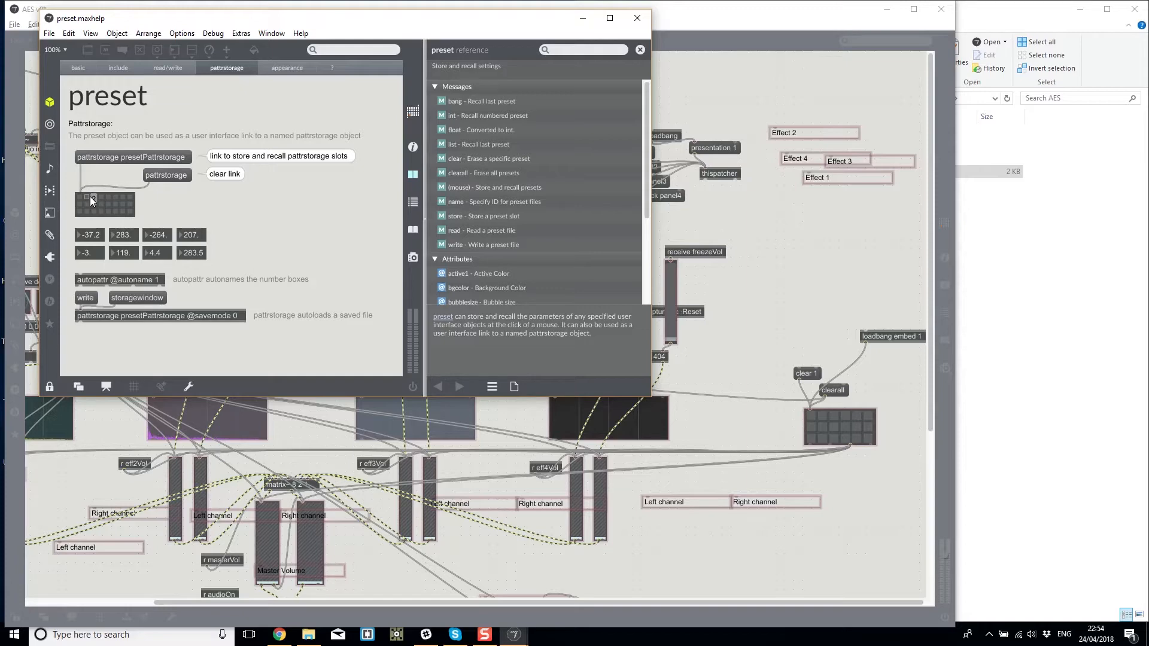
left_click(292, 65)
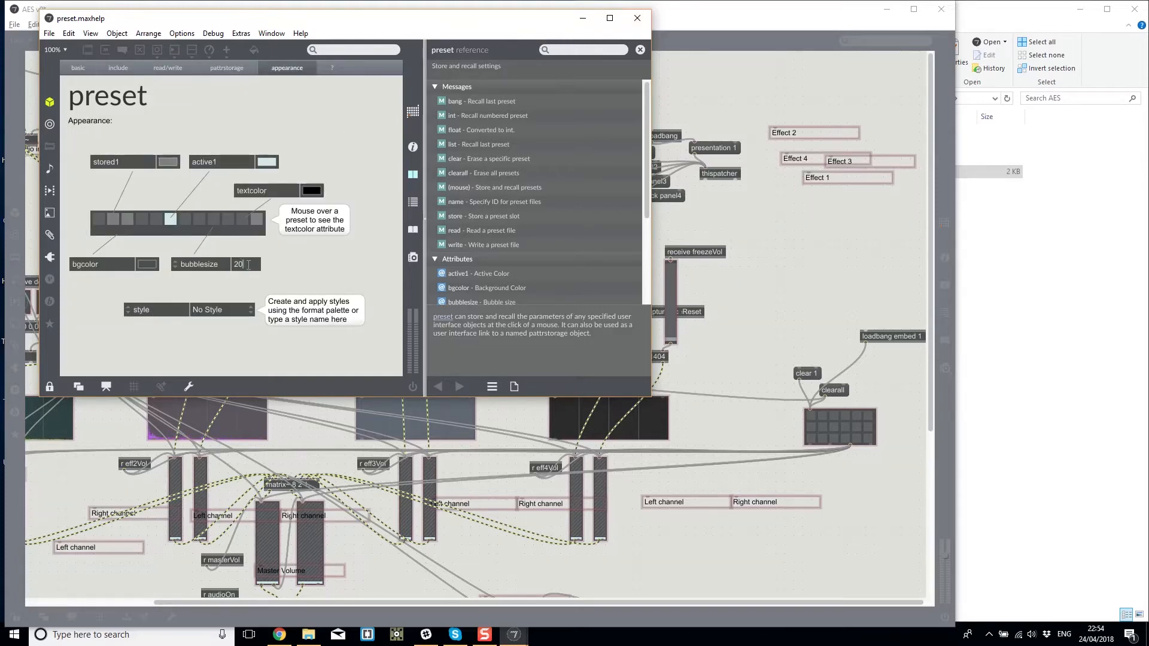
Set the bubblesize attribute to 30 in the preset help's appearance example.
left_click(186, 266)
left_click(247, 264)
key("BackSpace")
key("BackSpace")
type("30")
key("Return")
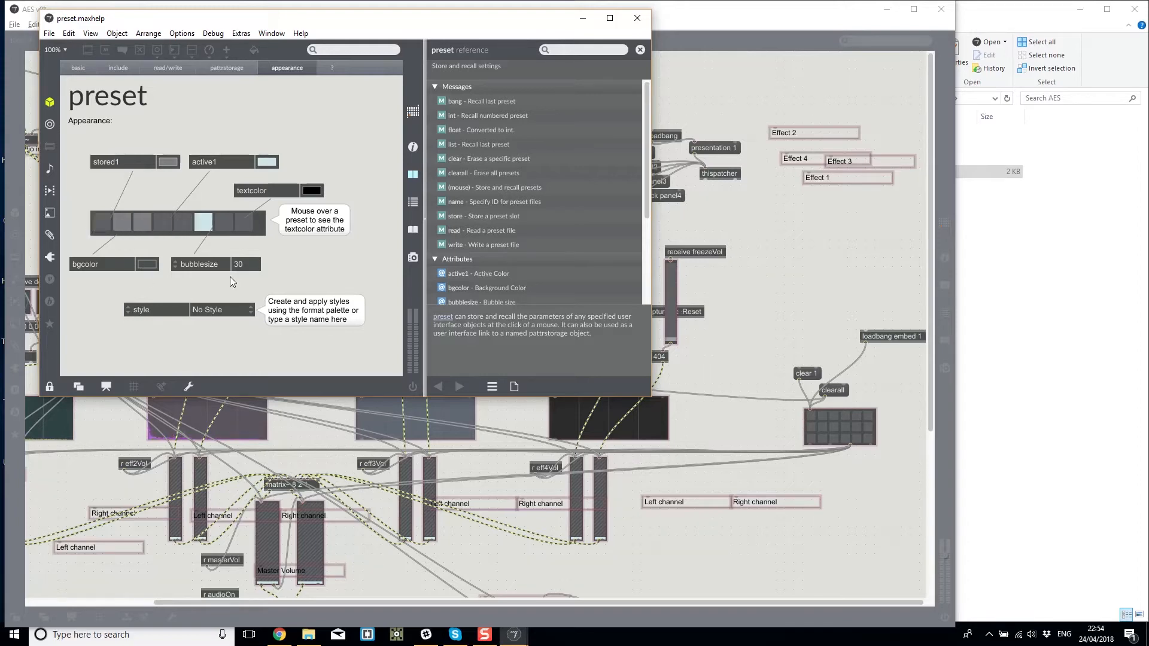
Try the chiba and redness styles on the preset help's appearance example and set its style to velvet.
left_click(235, 309)
left_click(228, 358)
left_click(225, 311)
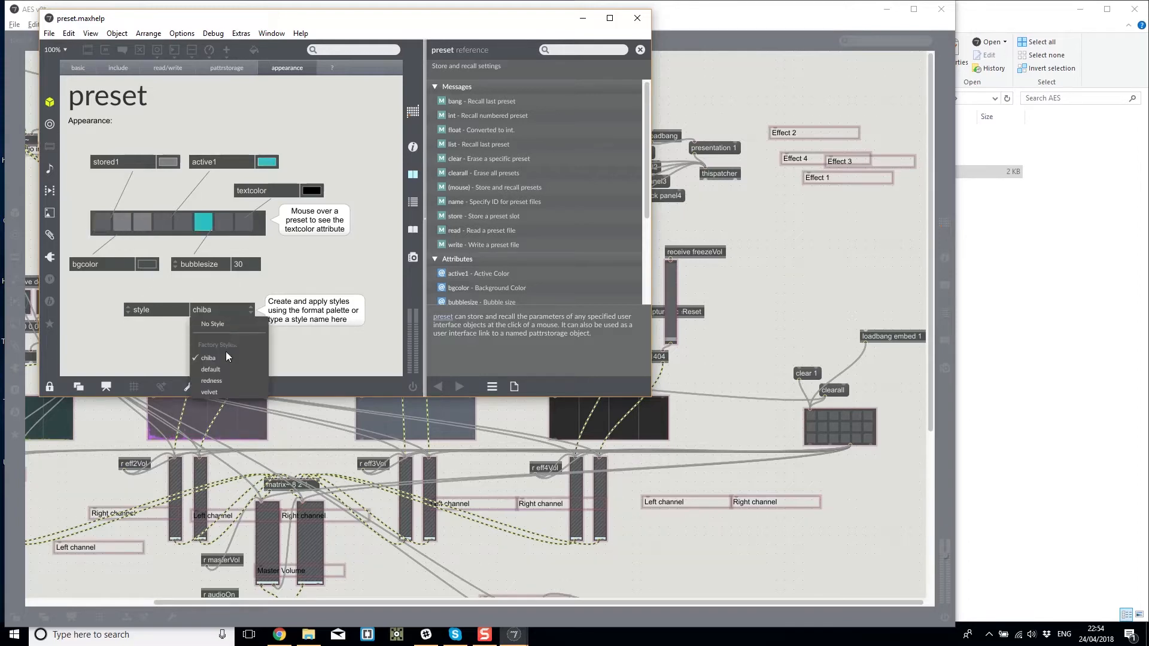
left_click(226, 381)
left_click(230, 313)
left_click(227, 392)
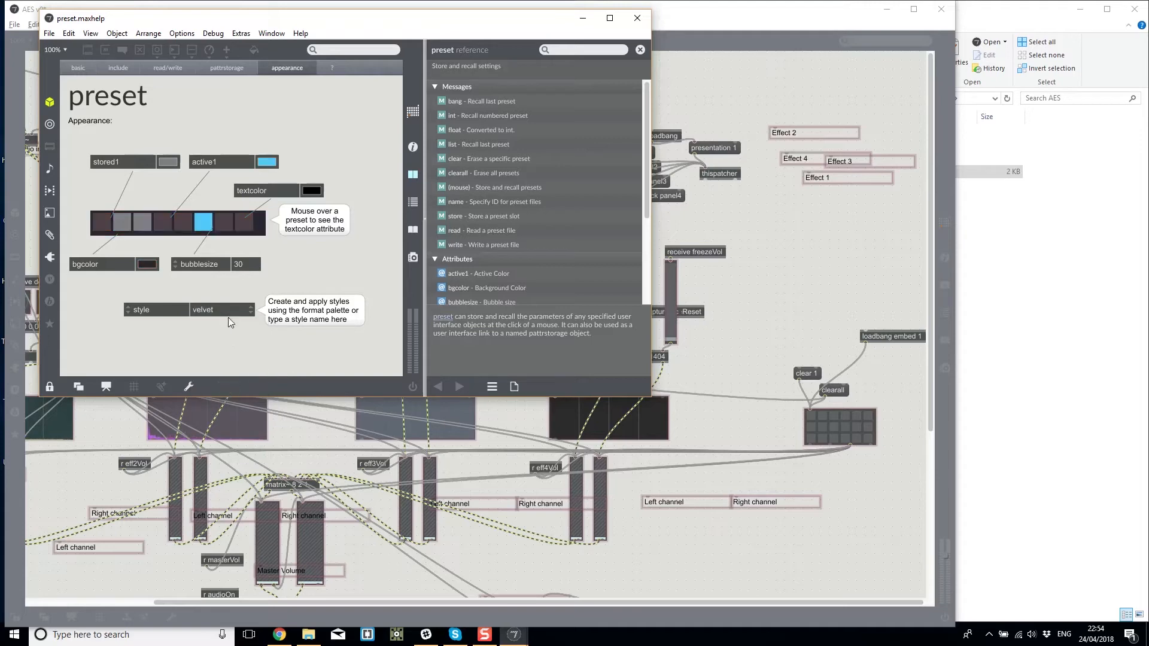
Reset the preset help's appearance example to No Style and return to the AES patch.
left_click(230, 312)
left_click(224, 324)
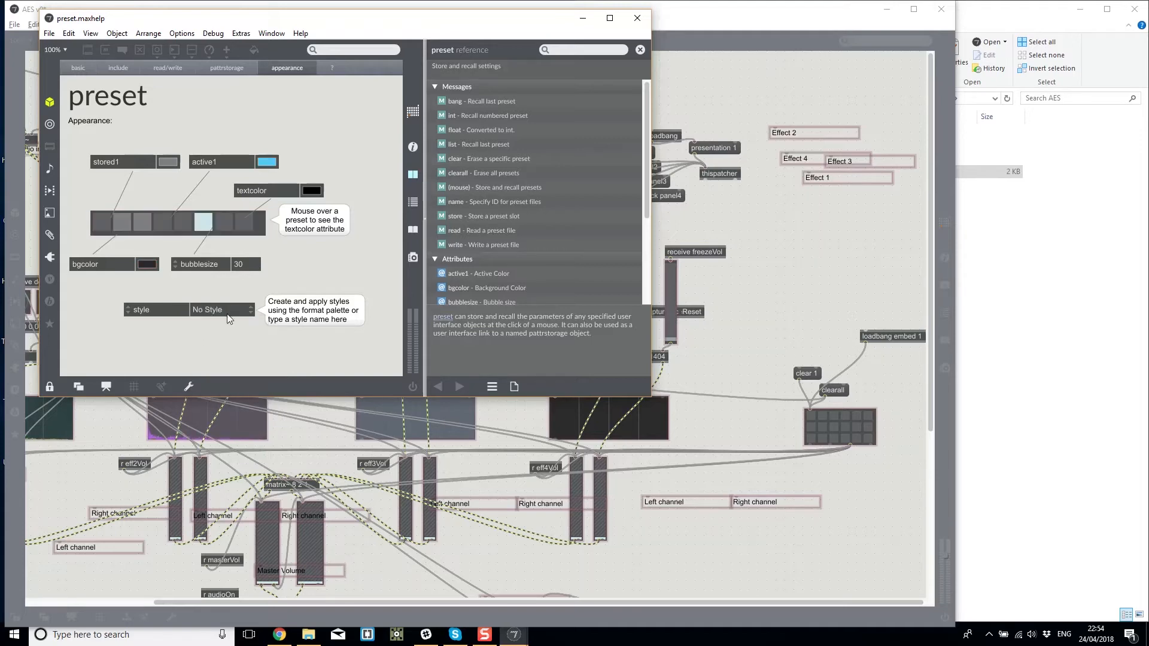
left_click(737, 273)
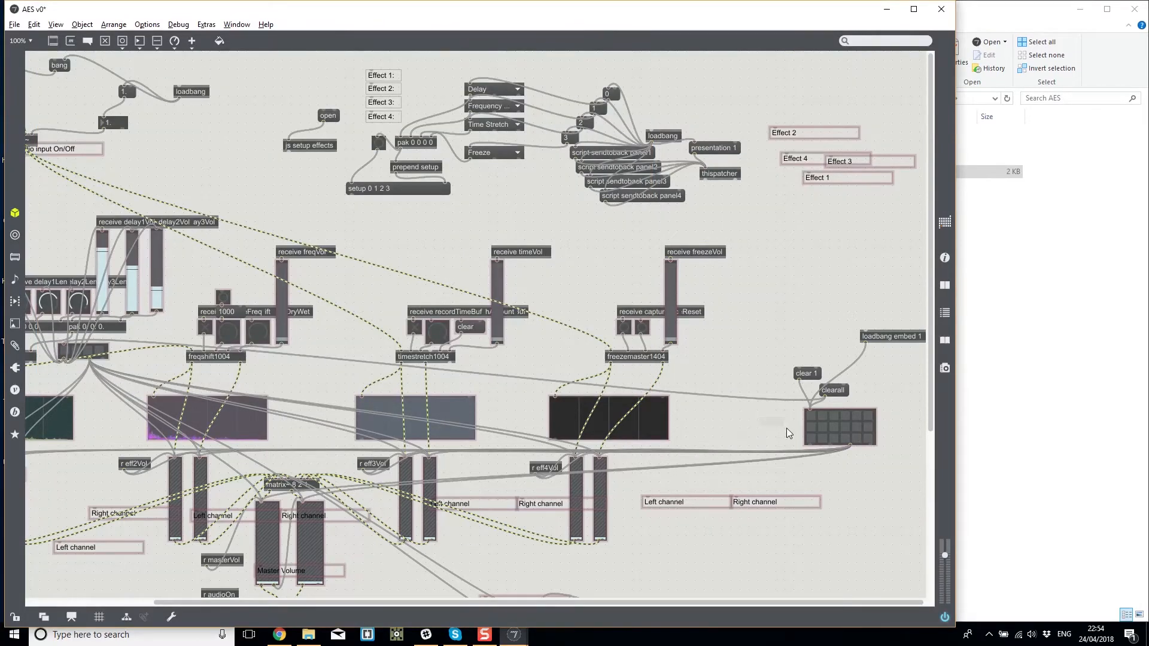
Set the style of the main preset and the delay preset to velvet.
left_click(809, 426)
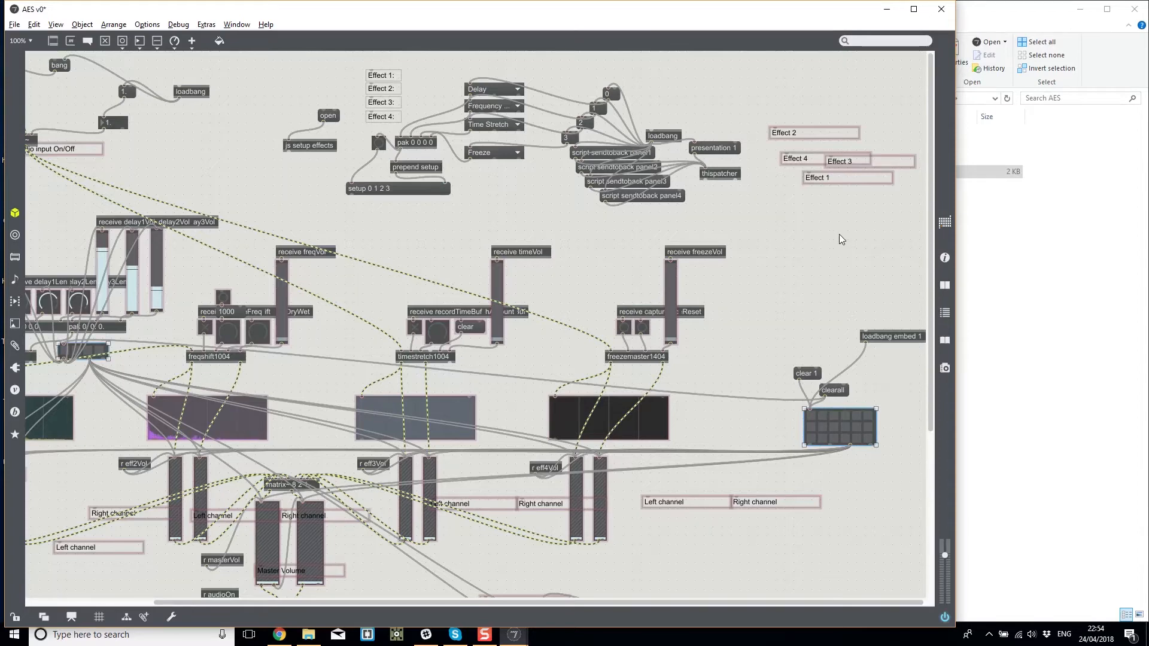
left_click(945, 258)
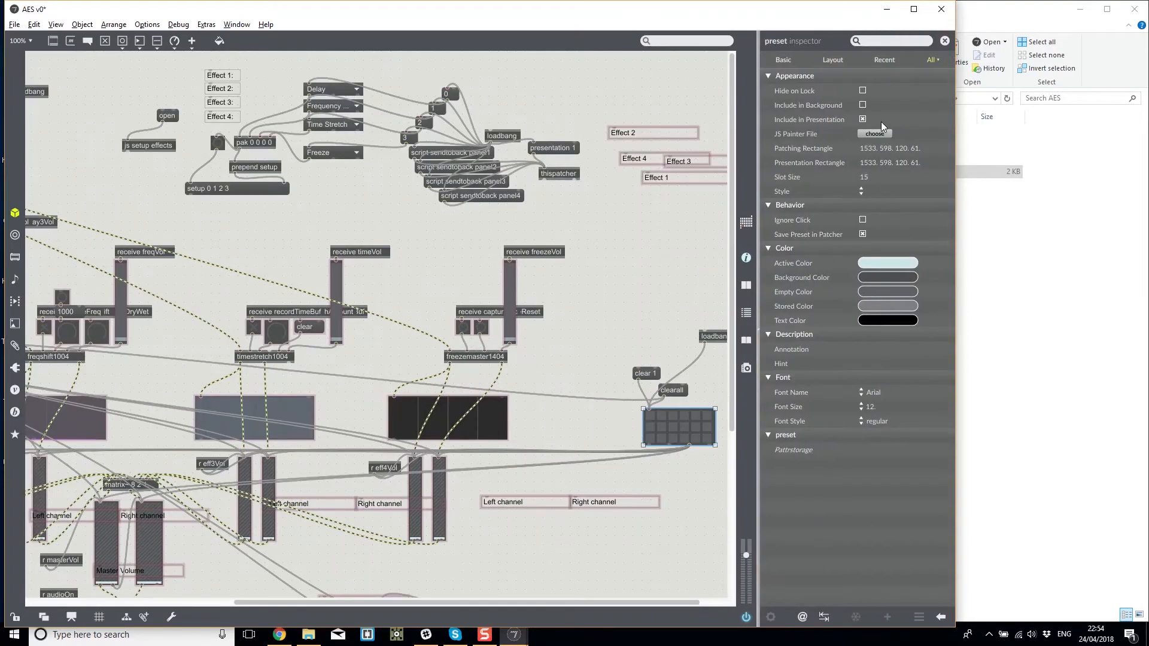
left_click(861, 192)
left_click(885, 256)
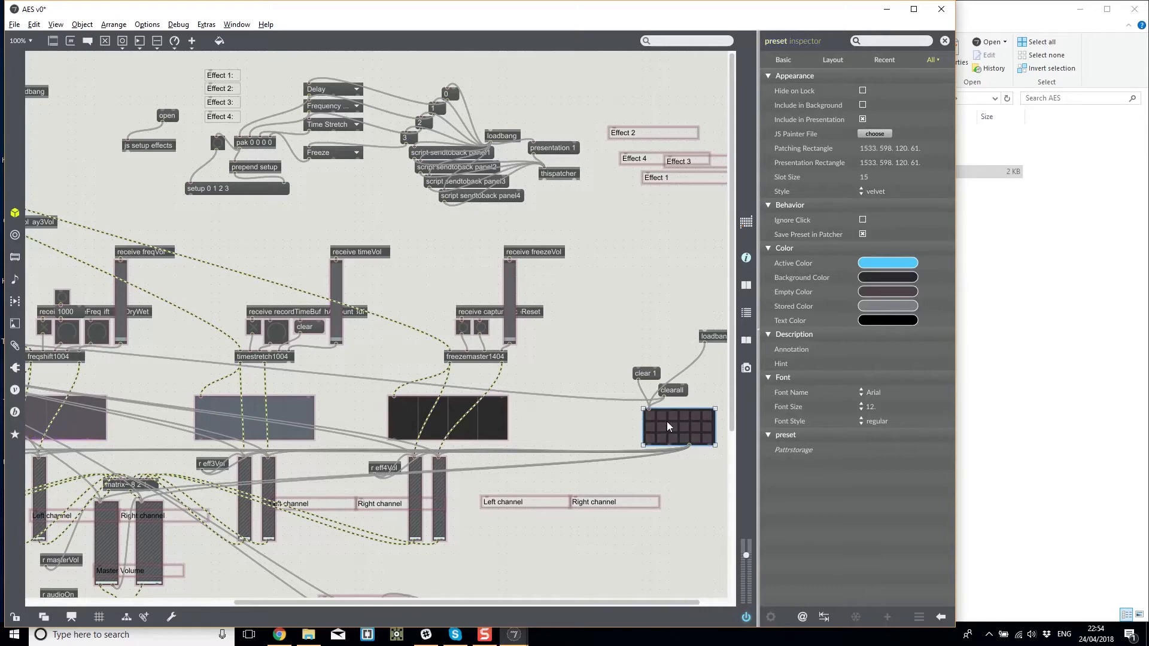
left_click(620, 313)
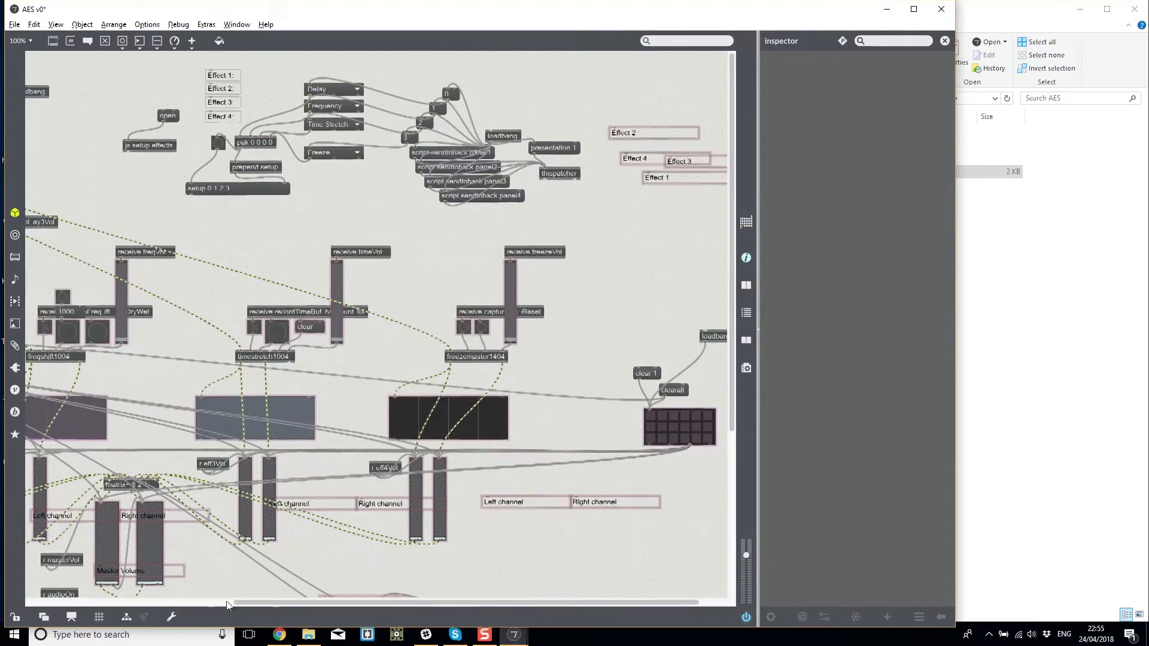
Move the effect objects and their controls up slightly as a group, leaving more space above the spectroscopes.
scroll(246, 565, "left", 5)
scroll(247, 566, "right", 7)
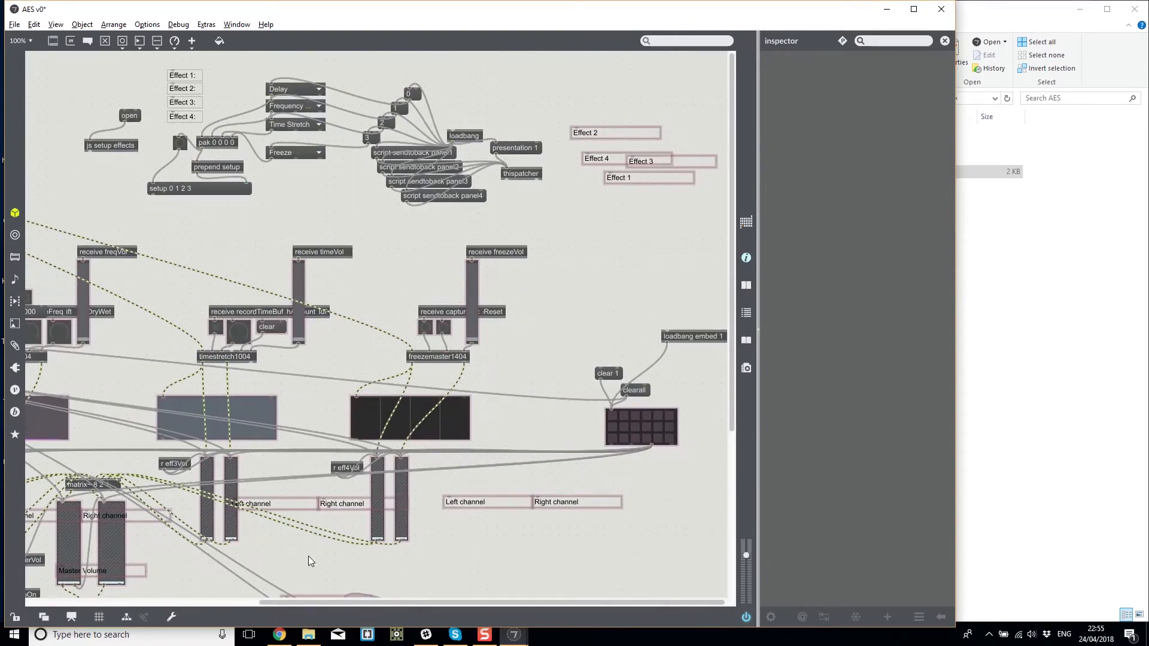
left_click_drag(532, 376, 88, 216)
left_click_drag(283, 293, 282, 275)
left_click(457, 260)
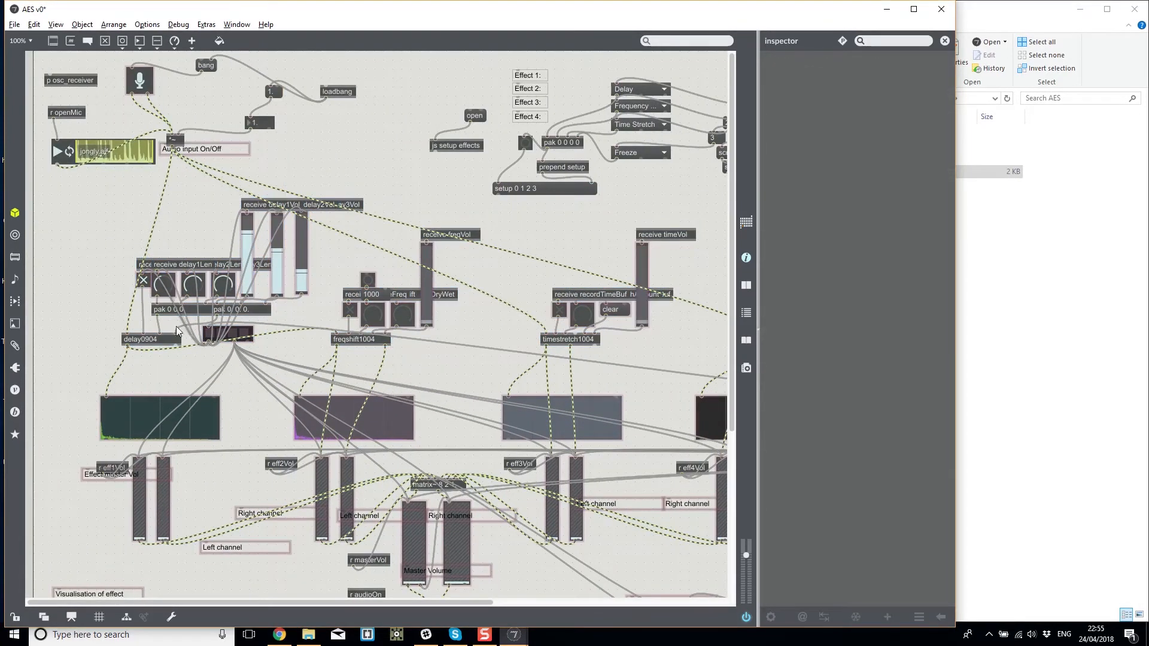
Shift the delay and frequency-shift spectroscopes slightly up and to the right, and set the frequency-shift one's style to redness.
left_click_drag(155, 423, 188, 408)
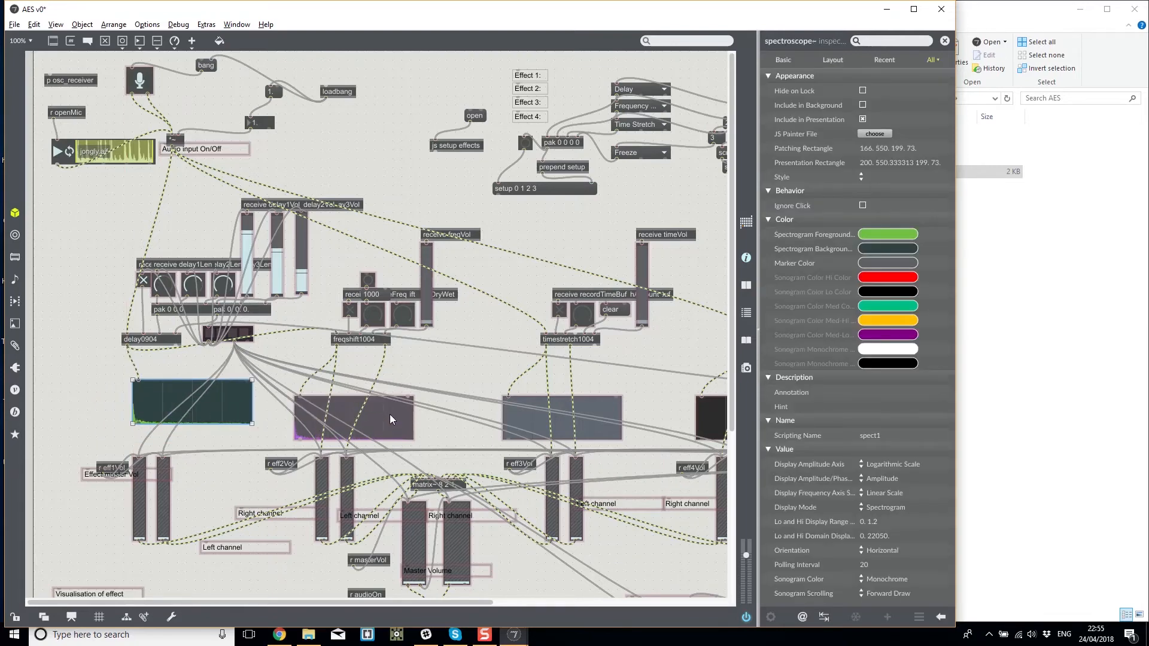
left_click_drag(389, 413, 400, 397)
left_click(866, 178)
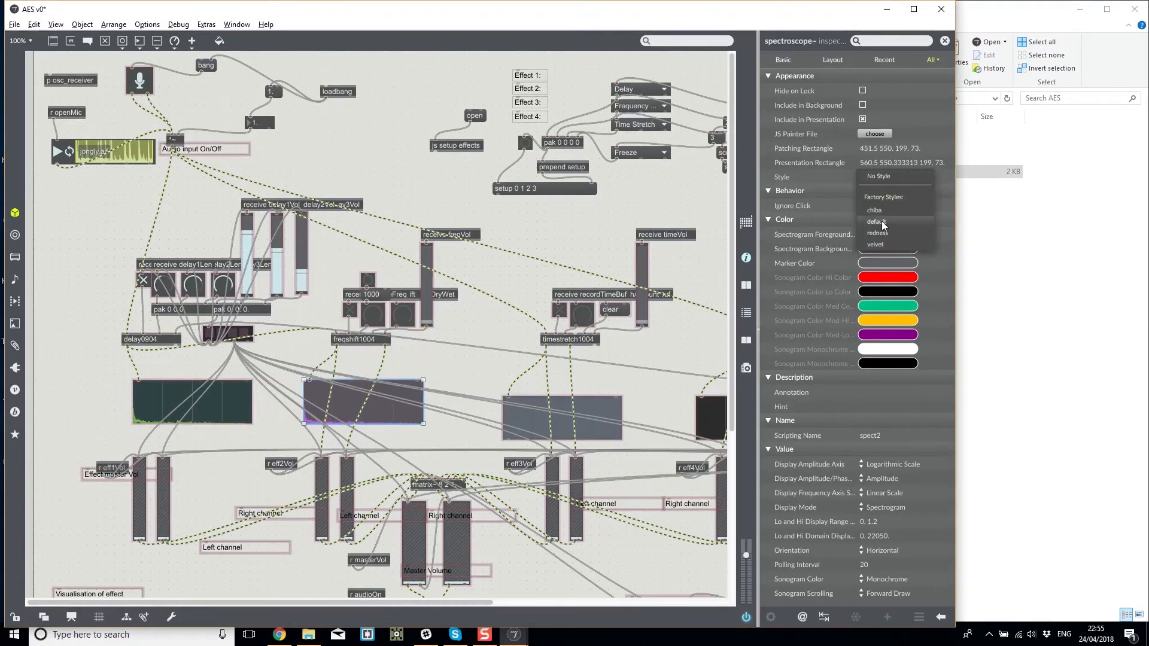
left_click(883, 234)
Set the style of the delay and time-stretch spectroscopes to default.
left_click(237, 402)
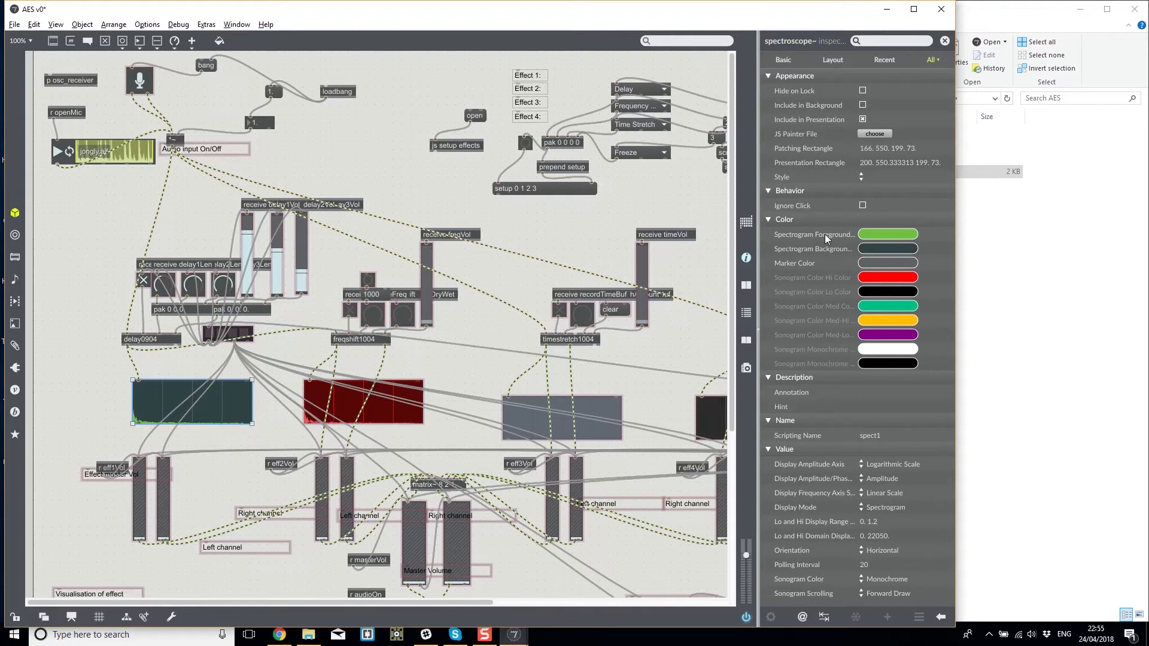
left_click(867, 180)
left_click(886, 220)
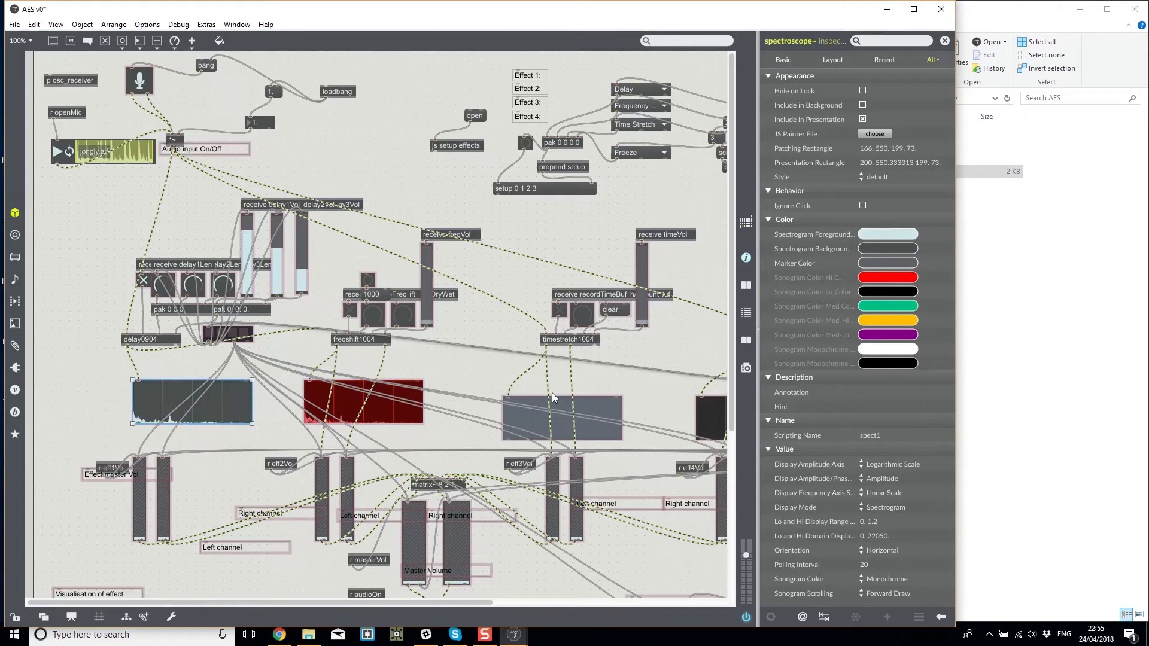
left_click(604, 427)
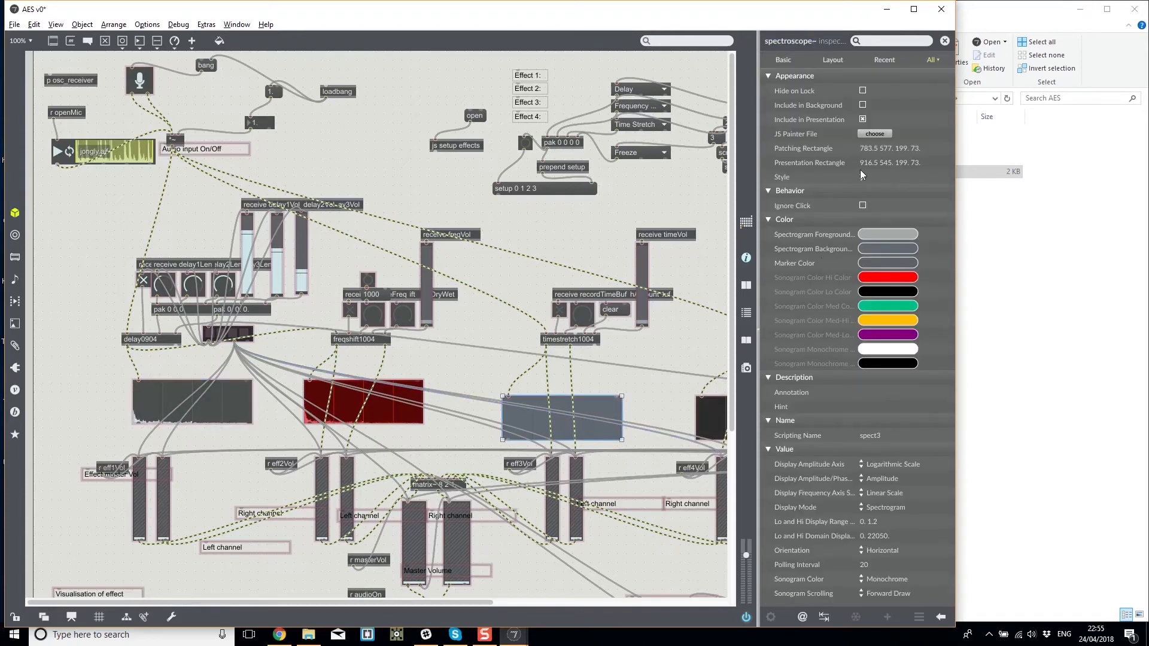
left_click(863, 176)
left_click(886, 220)
Set the style of the freeze effect's spectroscope to velvet.
left_click(710, 413)
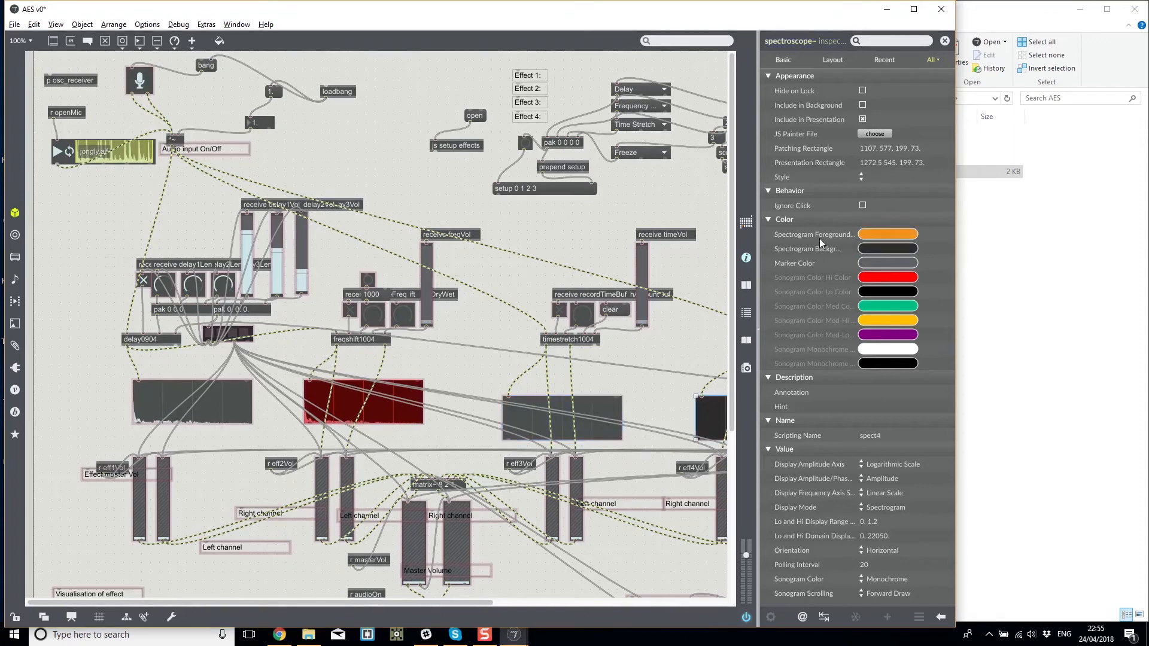
left_click(864, 177)
left_click(876, 245)
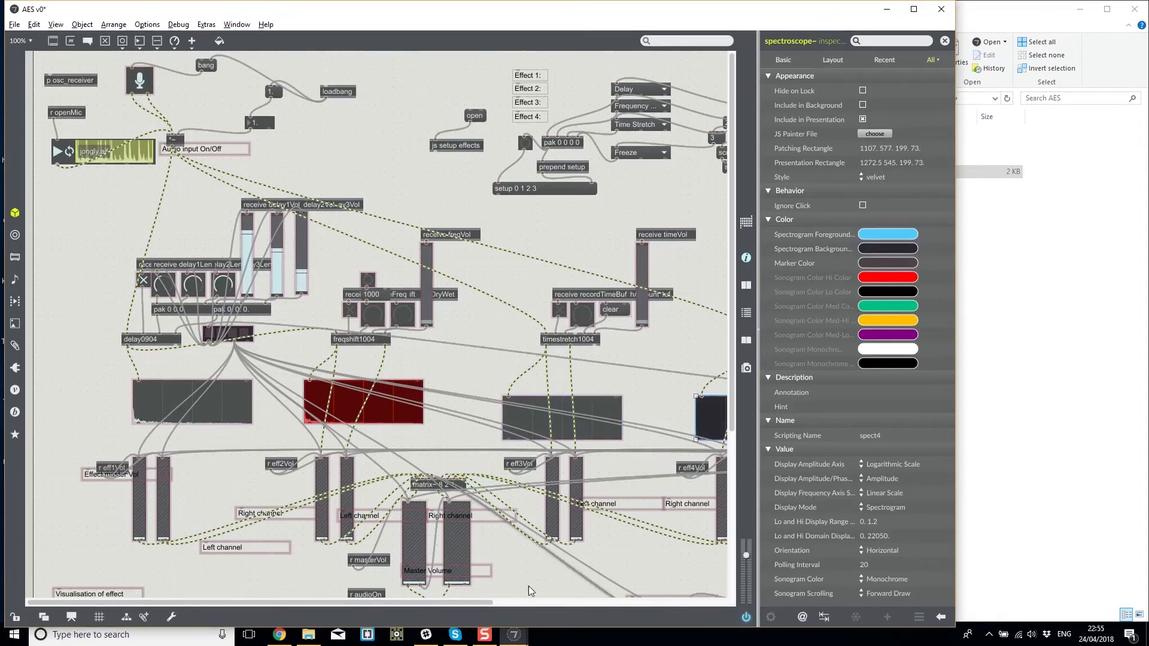
Move the effect-selection menus, setup messages and panel script objects up as a group, away from the effect controls.
scroll(488, 606, "right", 2)
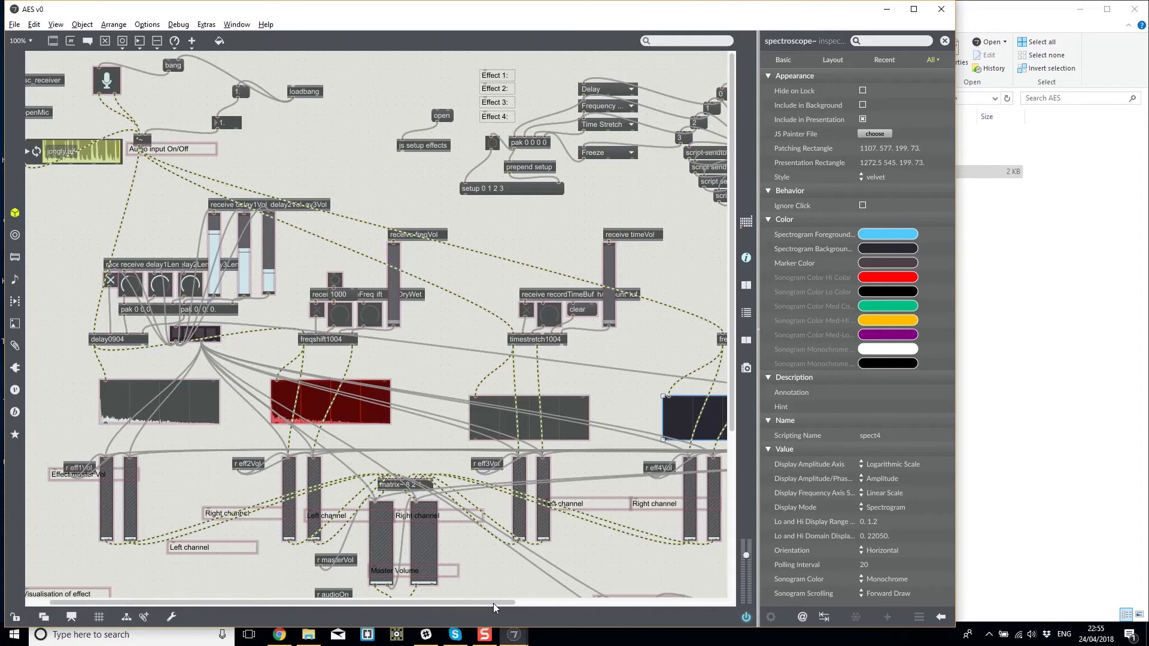
left_click_drag(493, 603, 629, 603)
left_click_drag(169, 87, 613, 131)
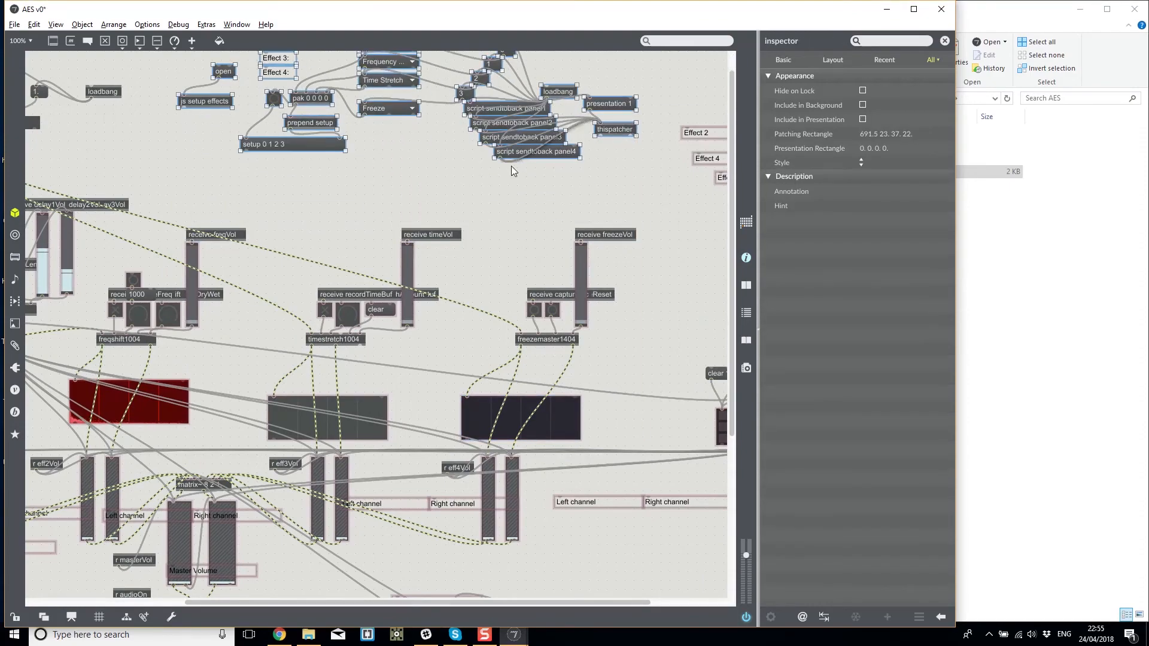
scroll(473, 240, "down", 5)
scroll(455, 419, "up", 6)
left_click_drag(474, 603, 321, 604)
scroll(382, 610, "right", 5)
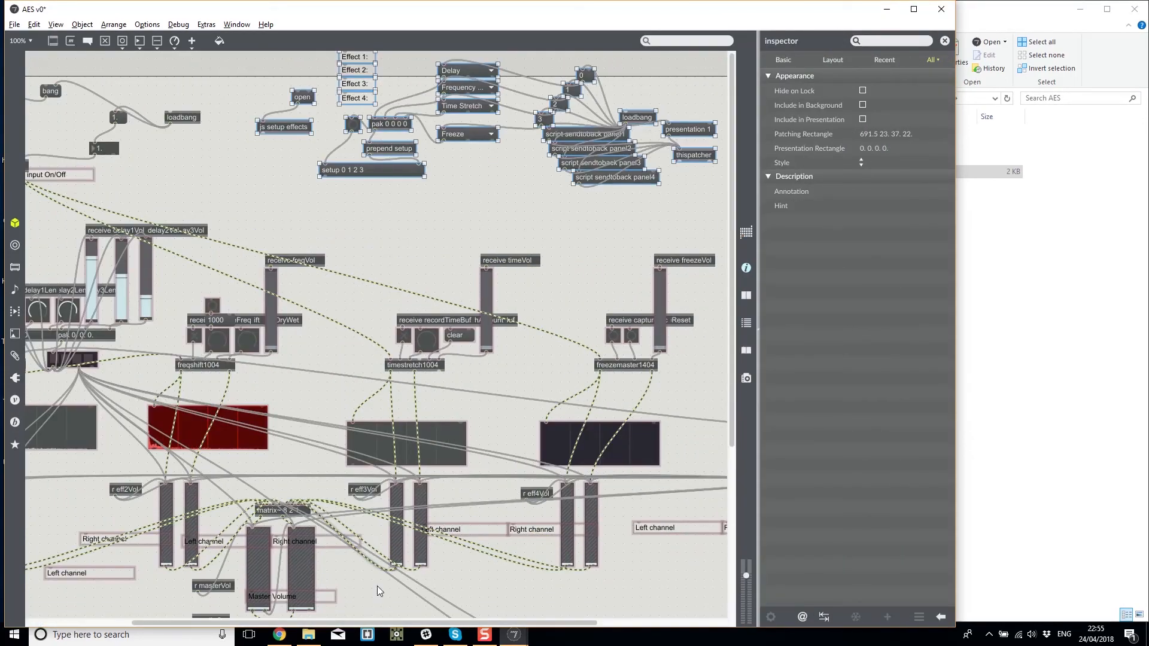
scroll(293, 623, "left", 5)
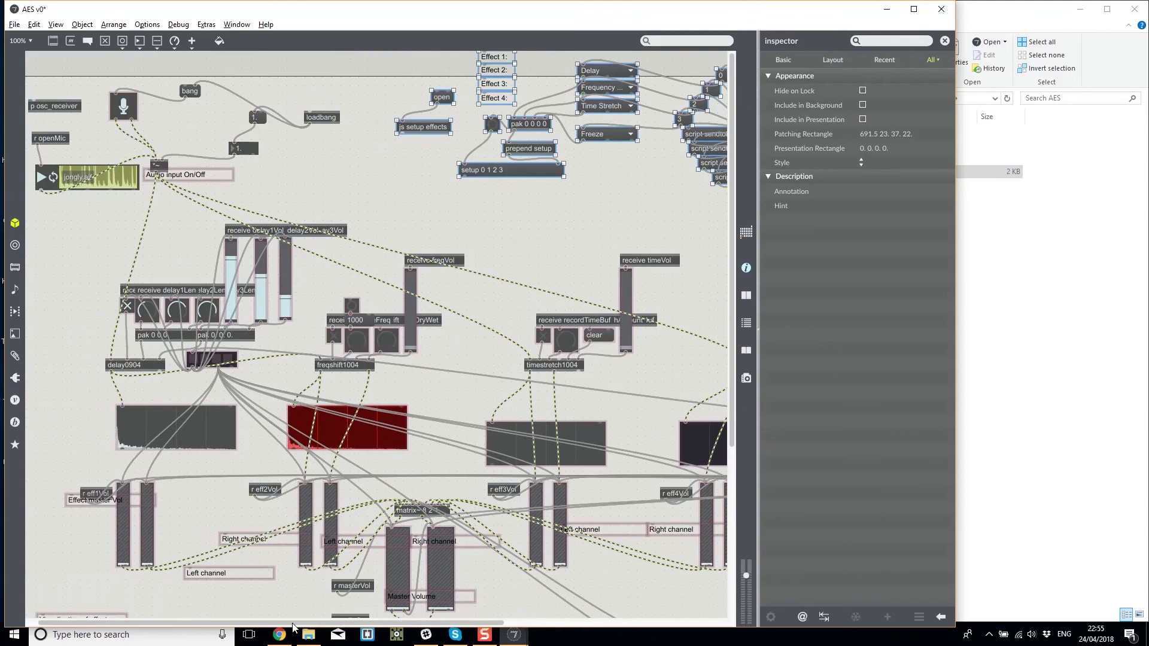
scroll(246, 608, "right", 7)
scroll(462, 560, "left", 8)
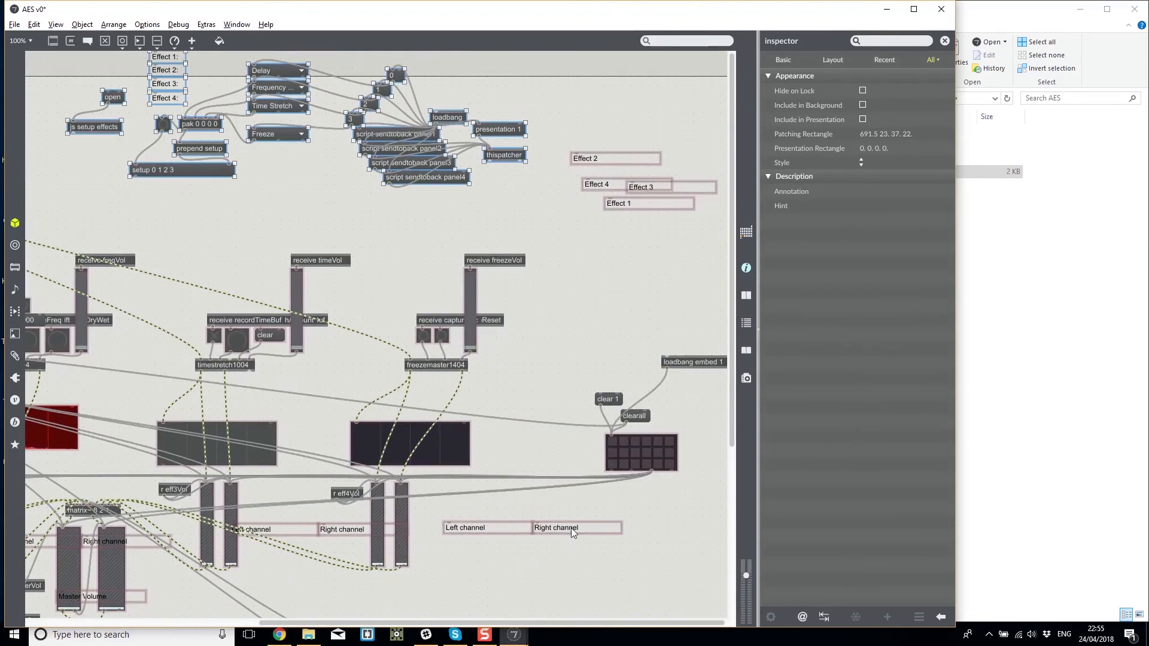